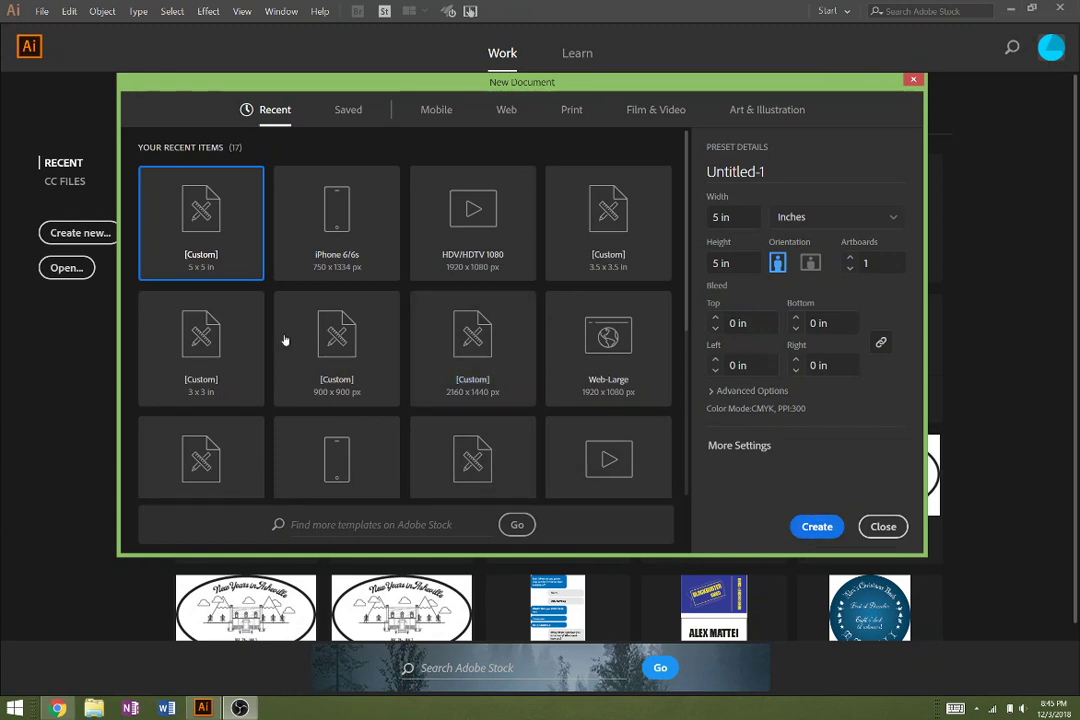
- Paste the shark photo into a new 5 × 5 in document, scaled to about 5 in wide across the artboard's middle
left_click(816, 527)
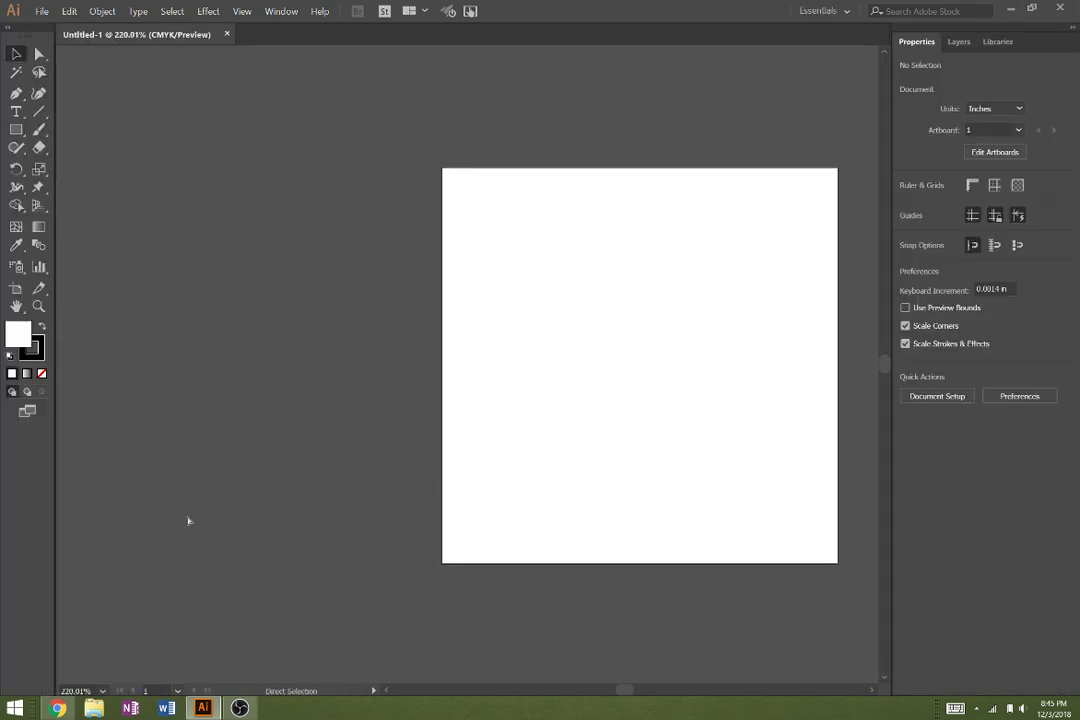
key("ctrl+v")
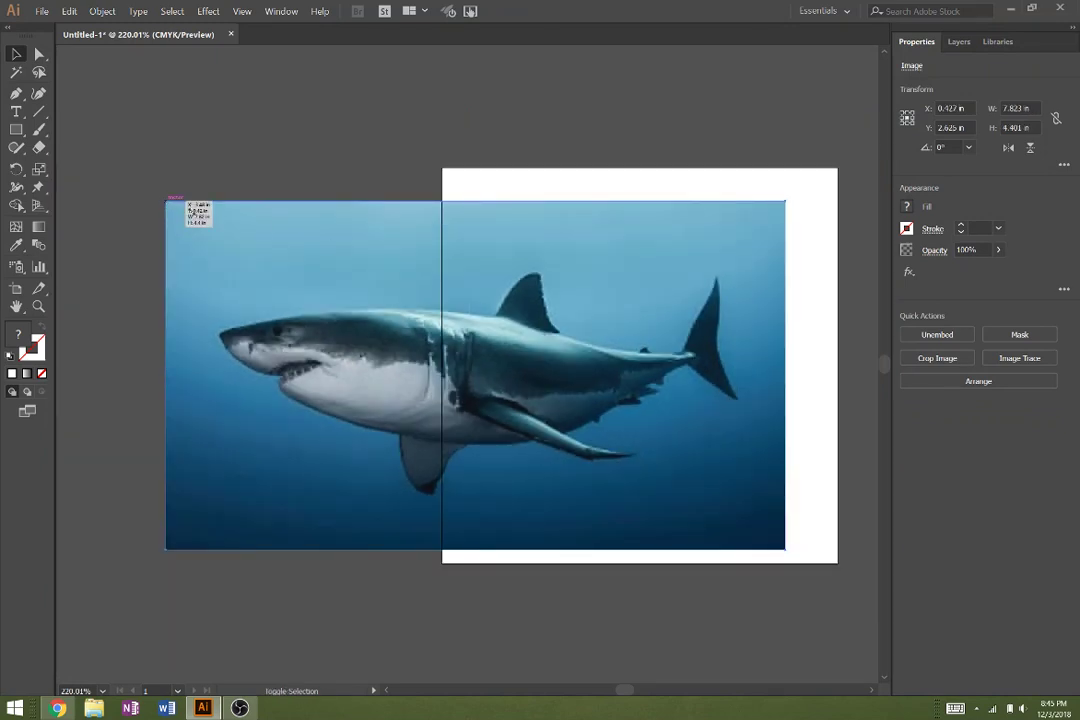
left_click_drag(165, 201, 385, 324)
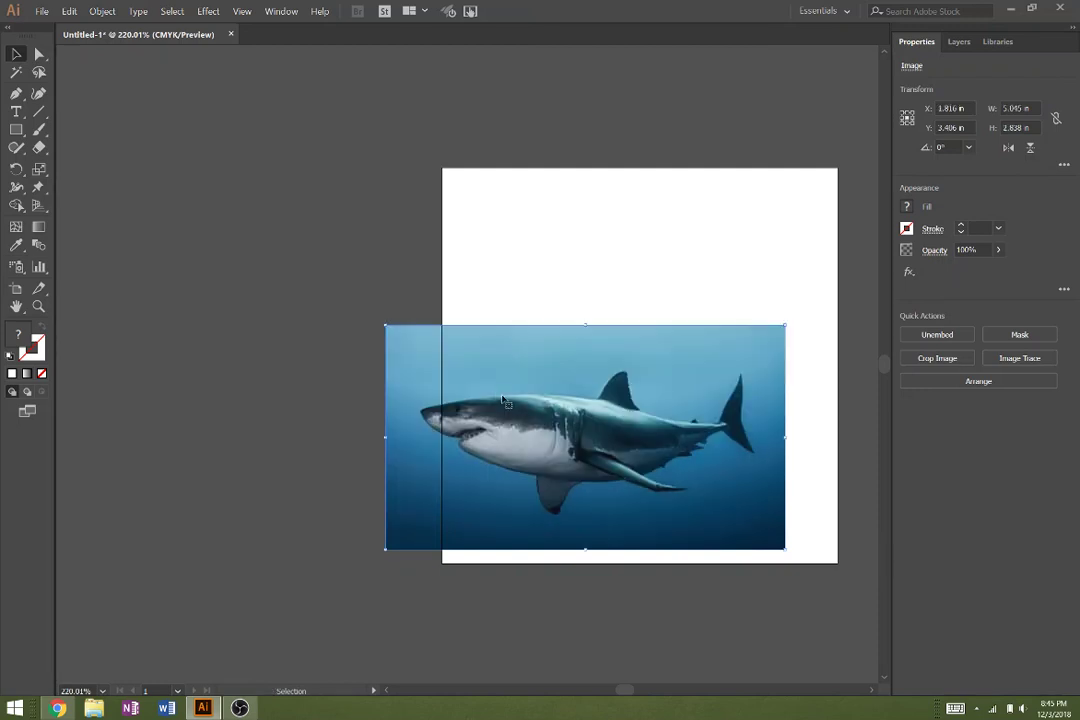
left_click_drag(503, 397, 432, 378)
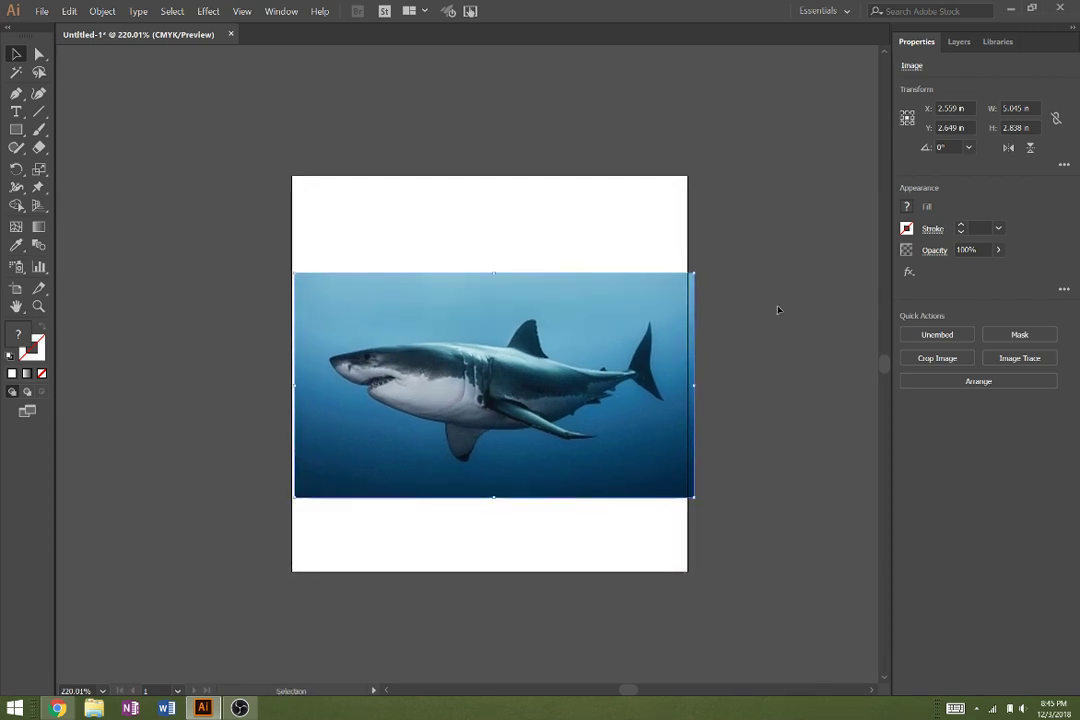
- Lower the shark photo's opacity to 52%
left_click(998, 250)
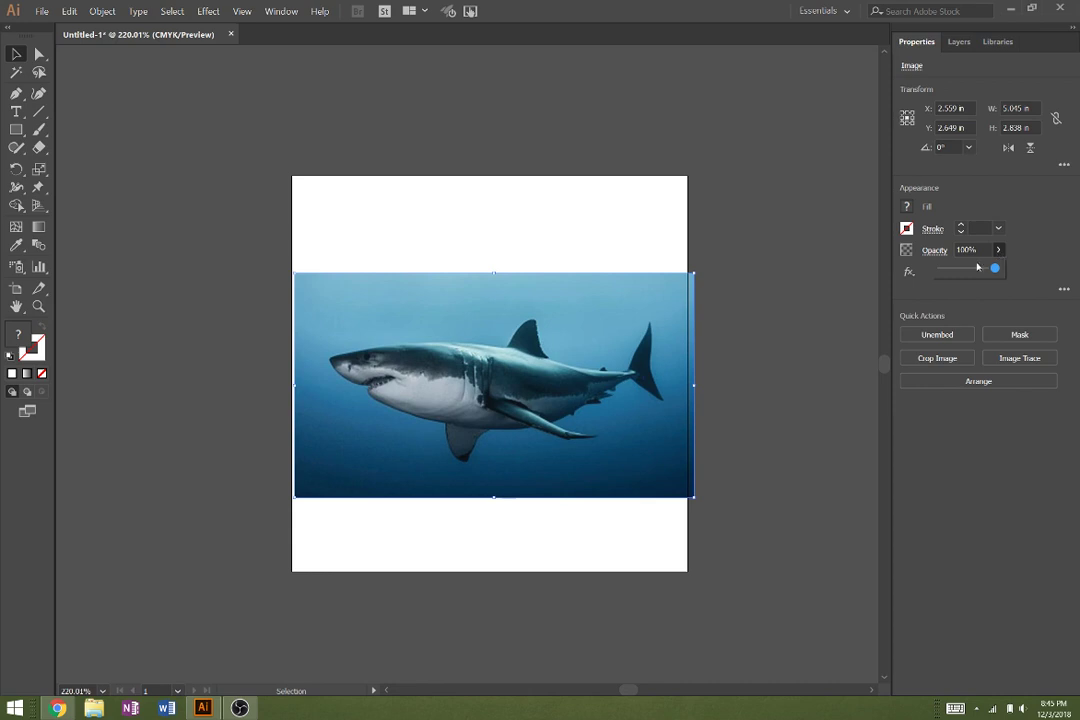
left_click_drag(995, 268, 969, 270)
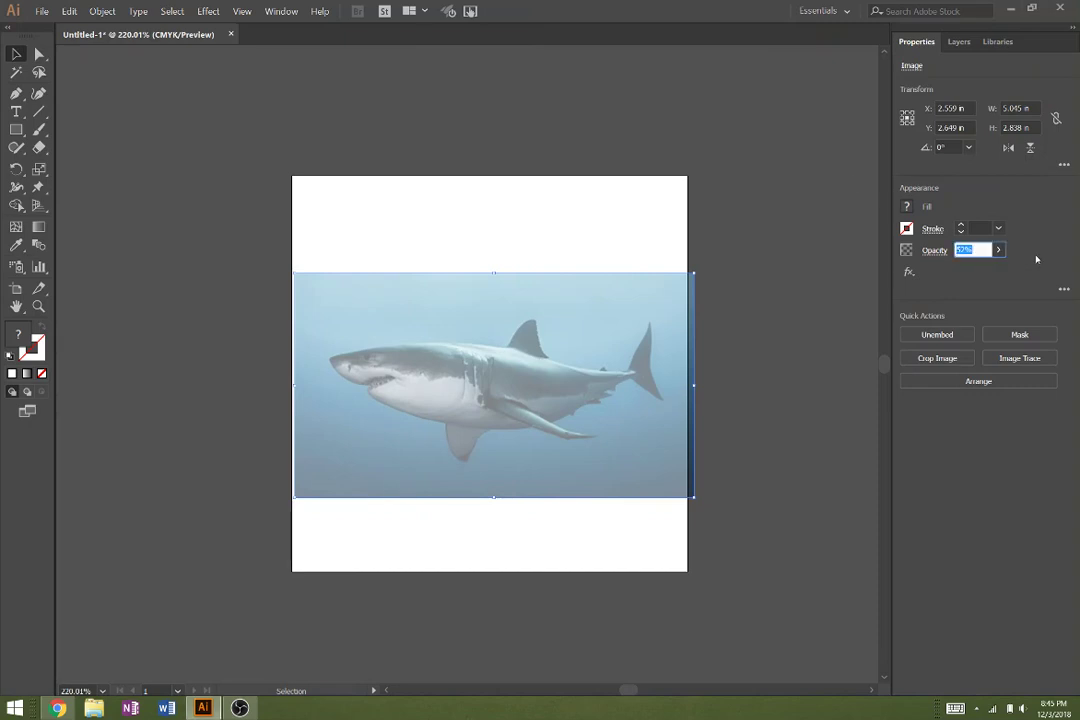
left_click(274, 9)
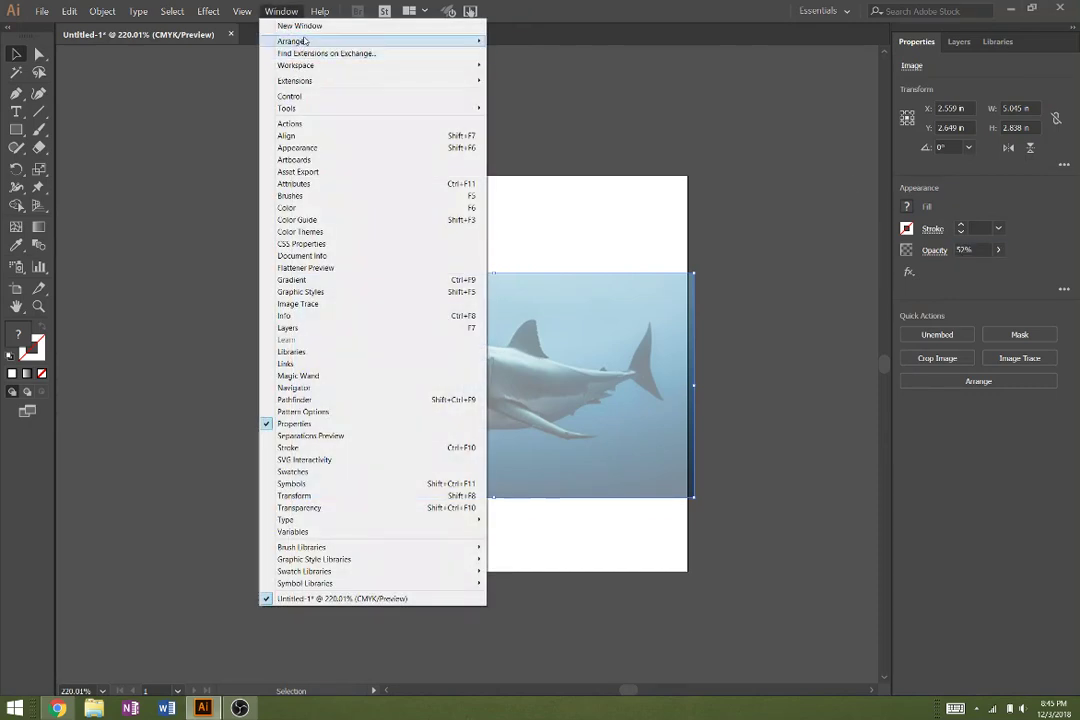
mouse_move(321, 66)
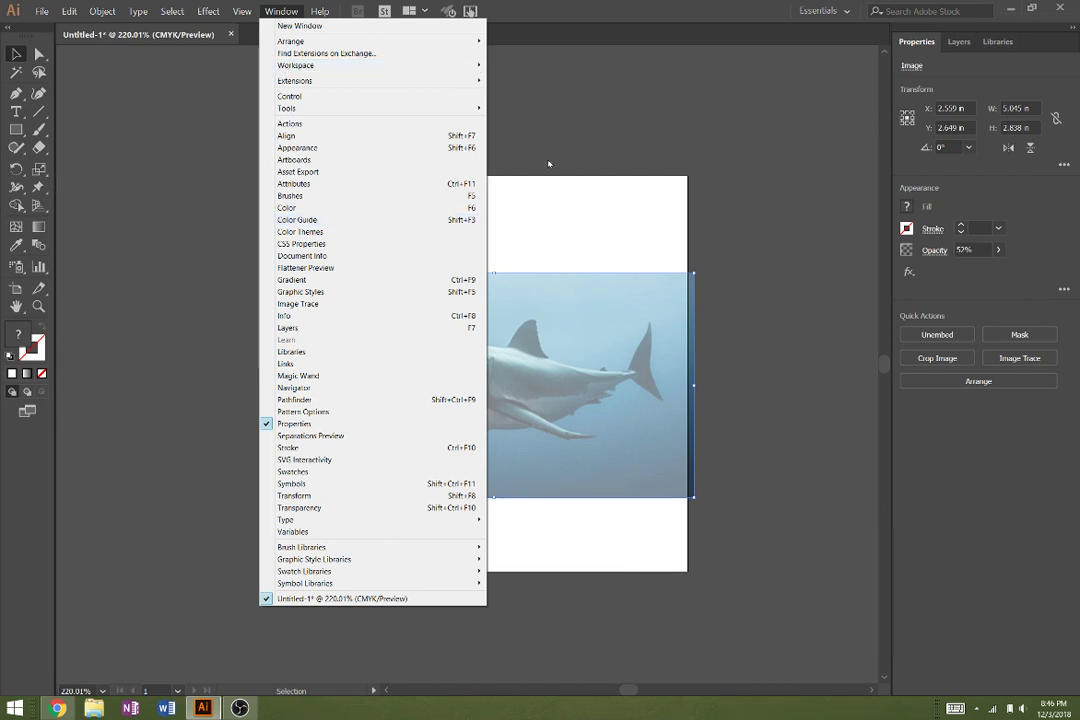
left_click(594, 156)
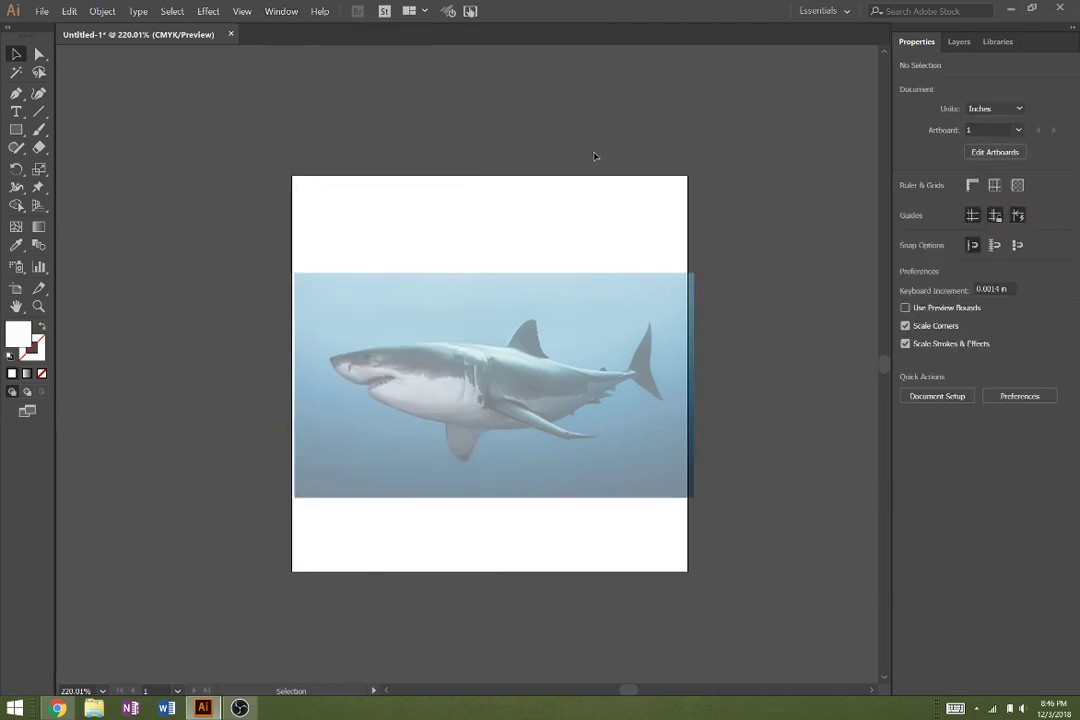
- Lock Layer 1, which holds the shark photo, and add a new layer above it
left_click(632, 311)
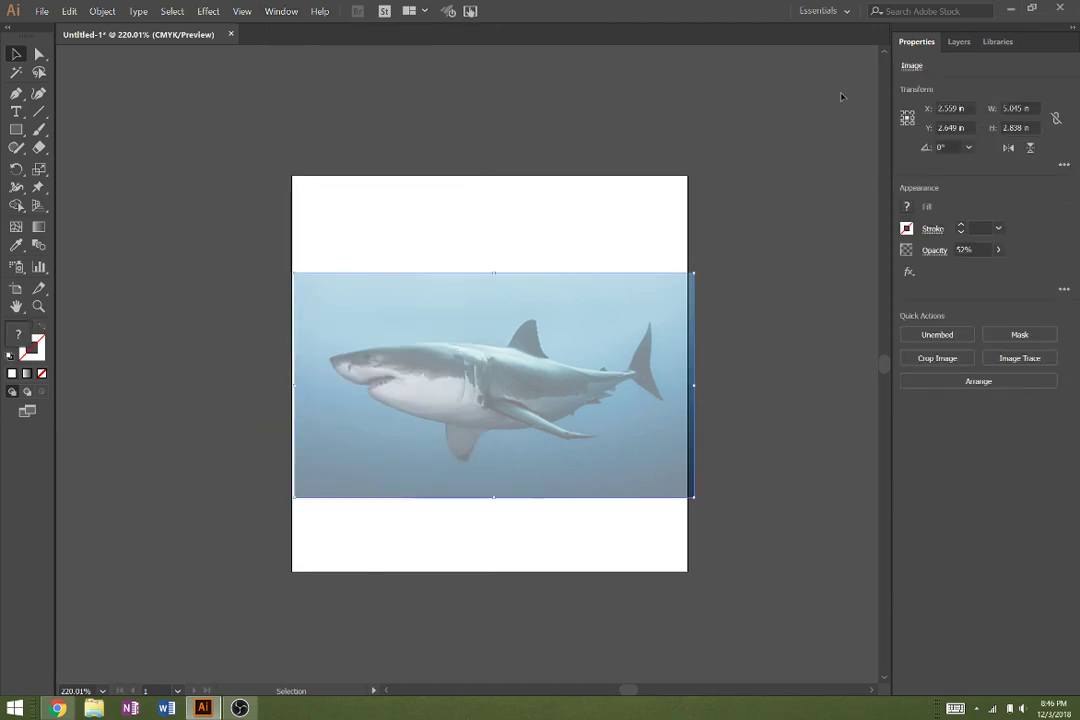
left_click(955, 42)
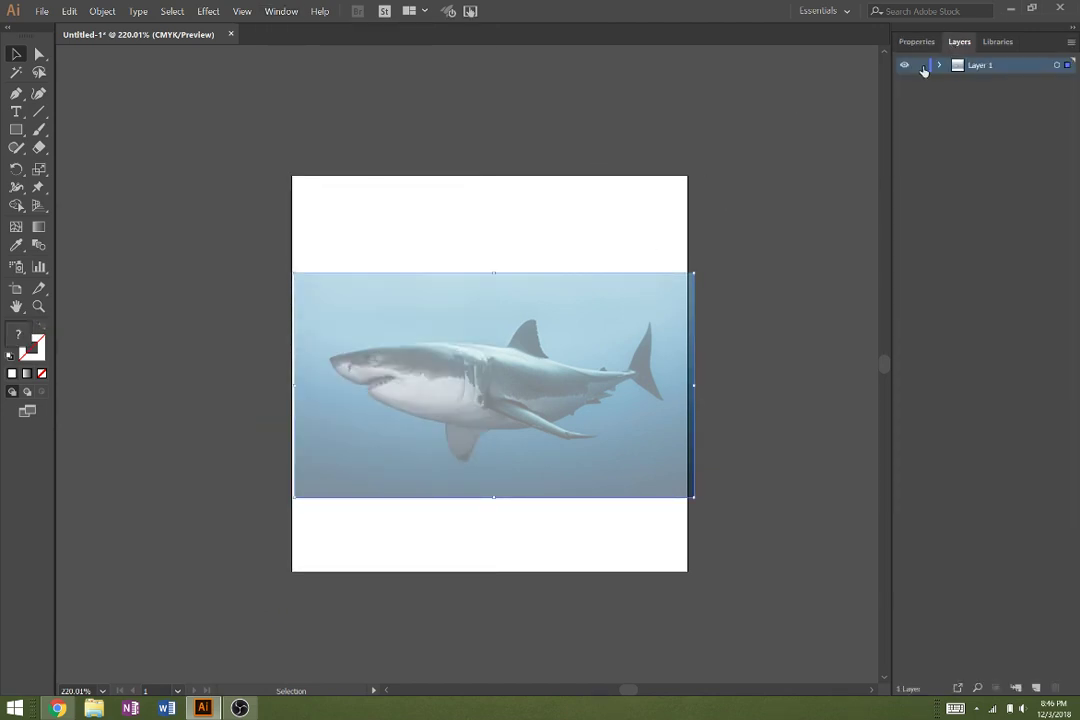
left_click(921, 66)
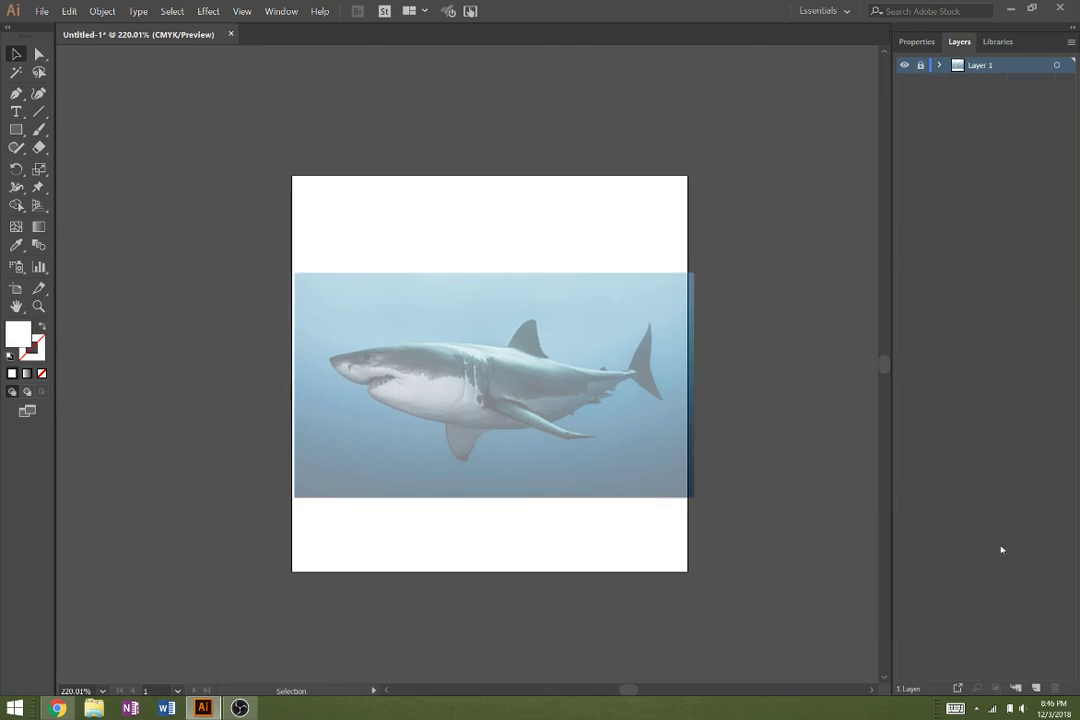
left_click(1035, 688)
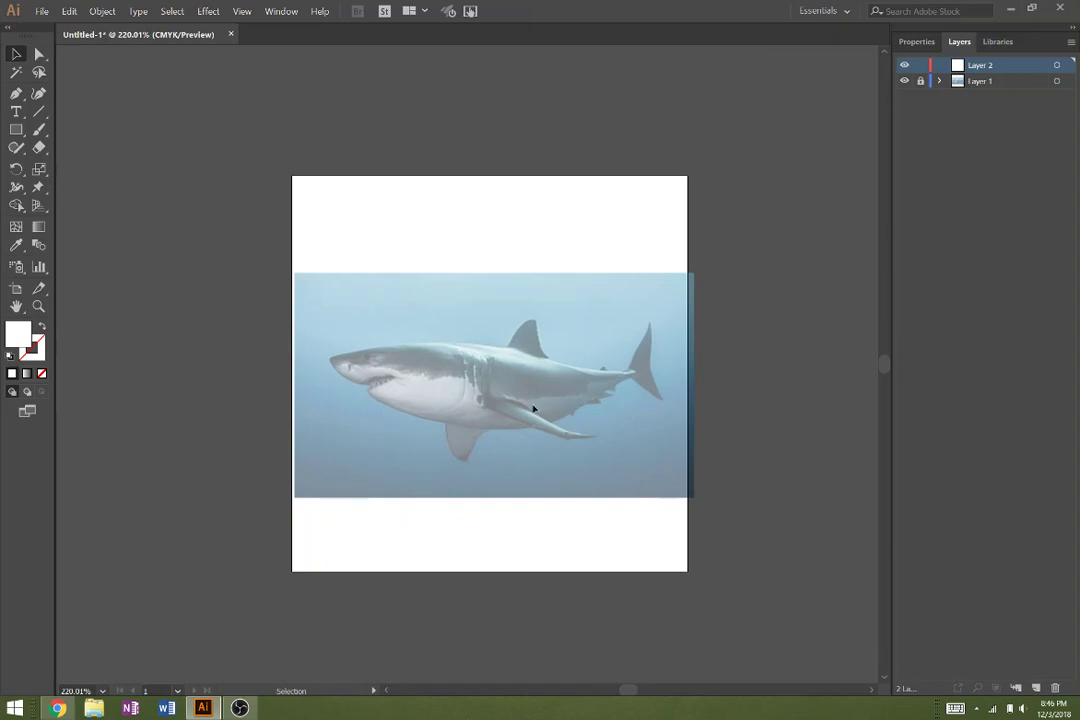
- Add the point text SHARK on the new layer, just above the shark's dorsal fin
key("t")
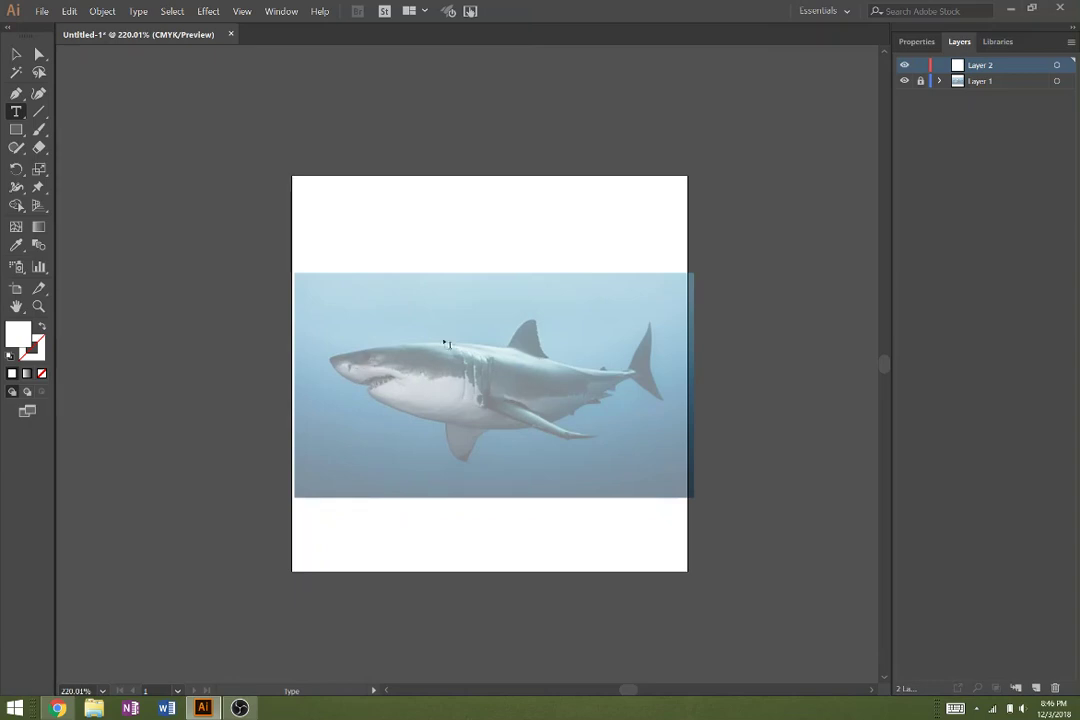
left_click(533, 306)
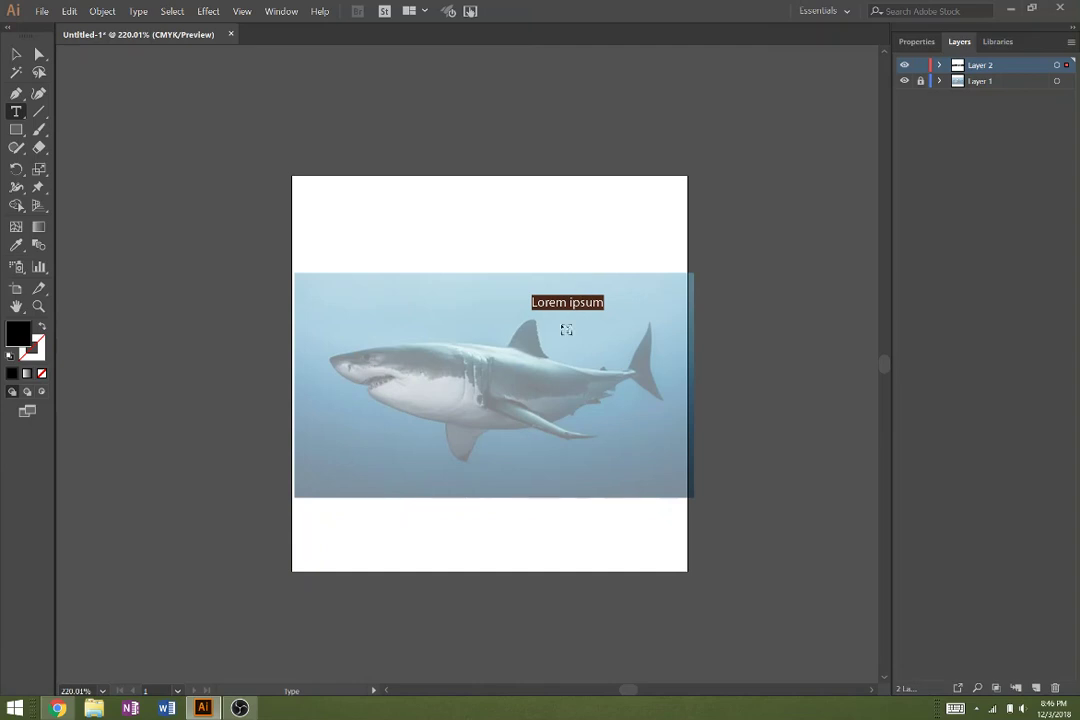
type("SHARK")
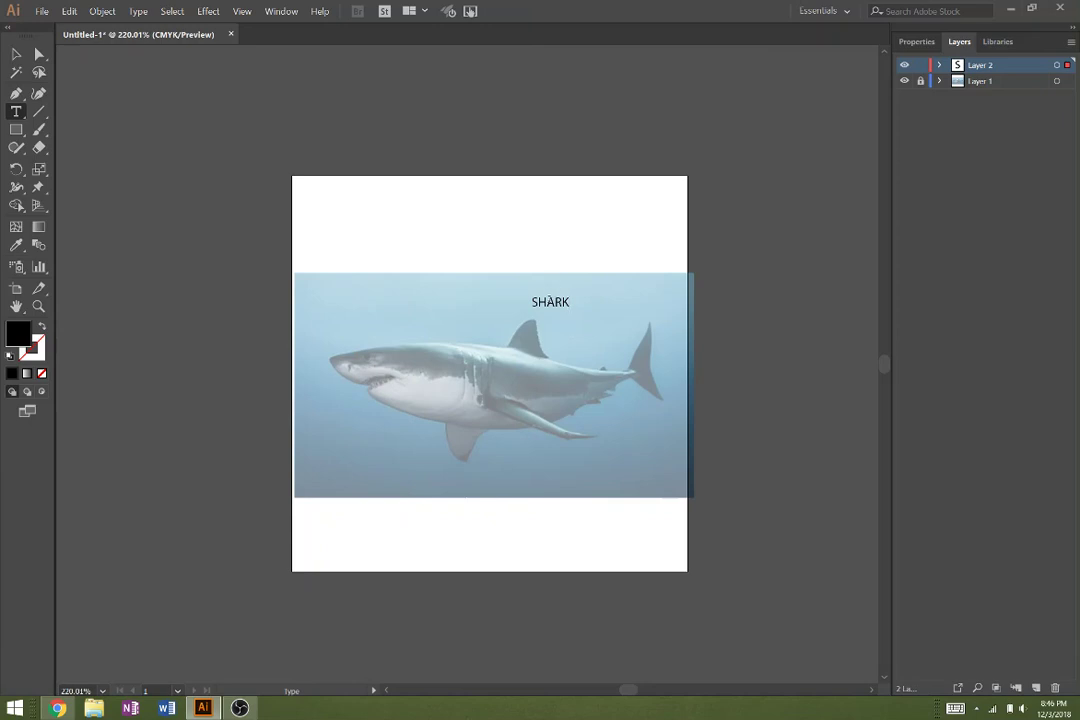
- Set the SHARK text in the Gourmet Hearth font at 72 pt
key("ctrl+a")
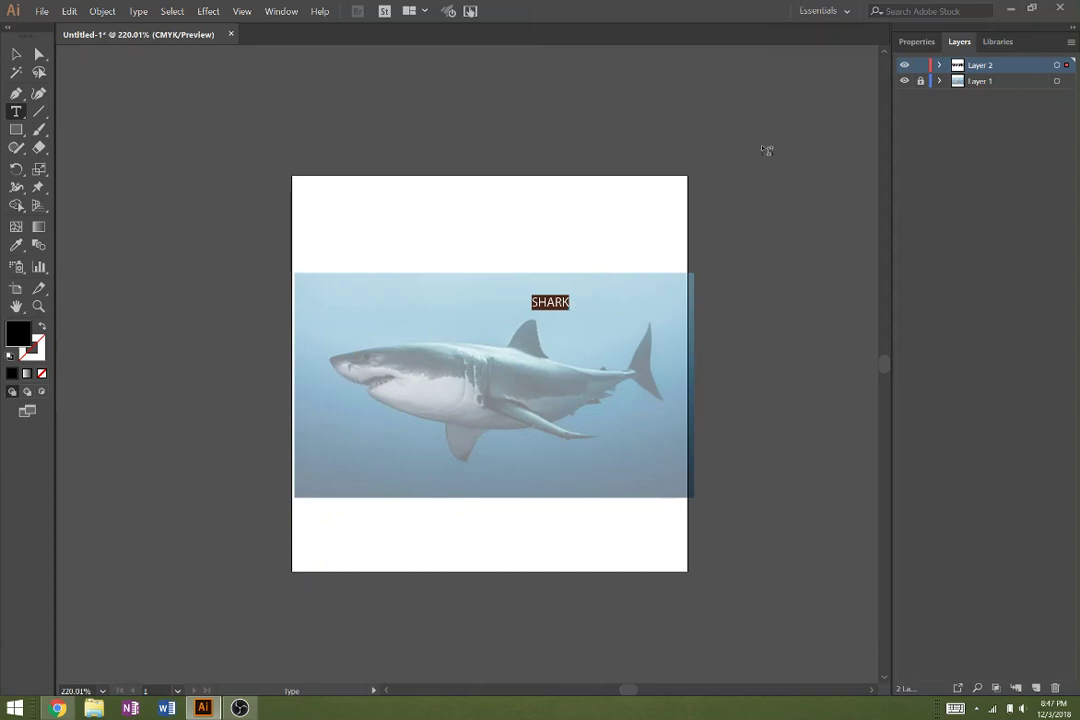
left_click(914, 44)
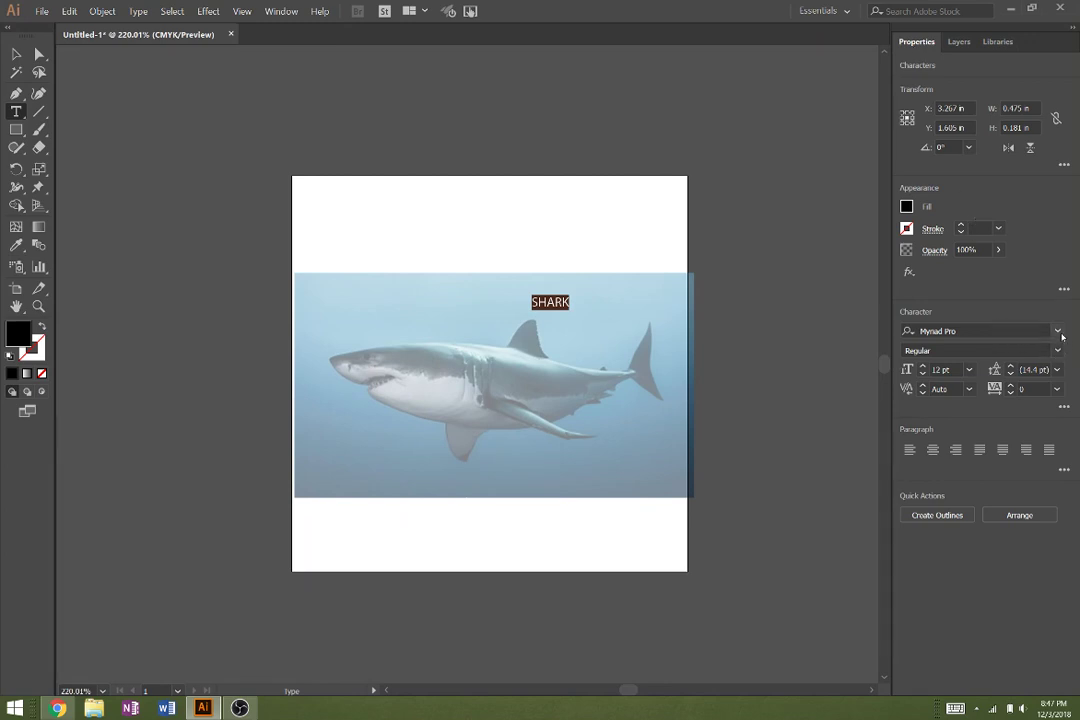
left_click(1058, 331)
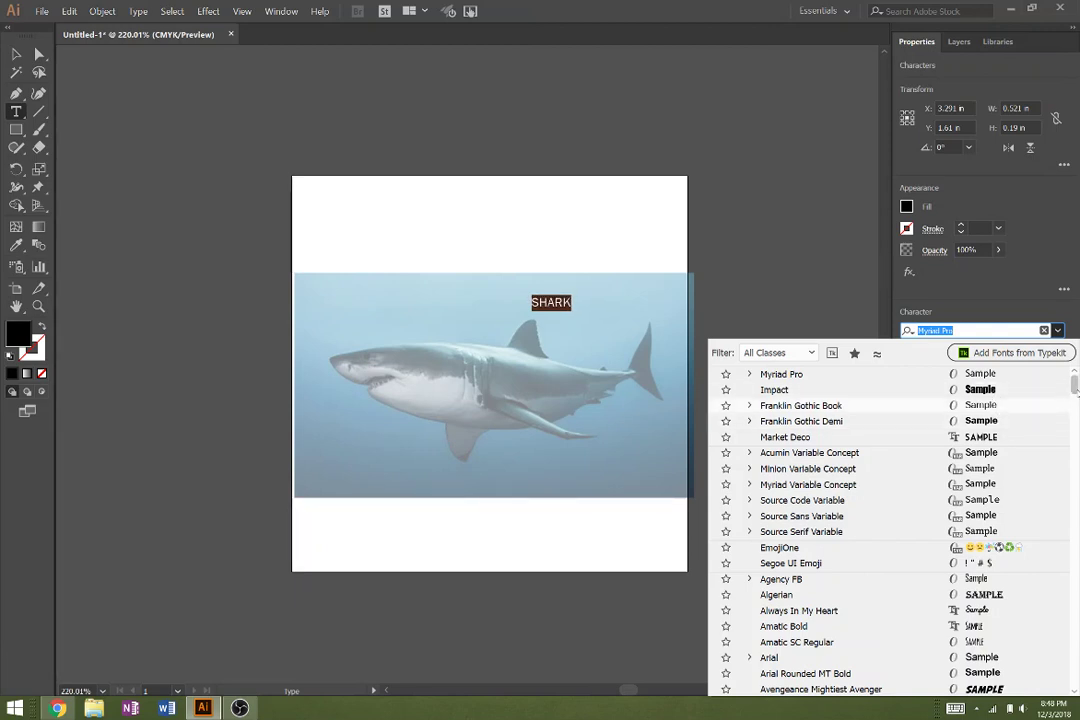
left_click_drag(1074, 385, 1076, 405)
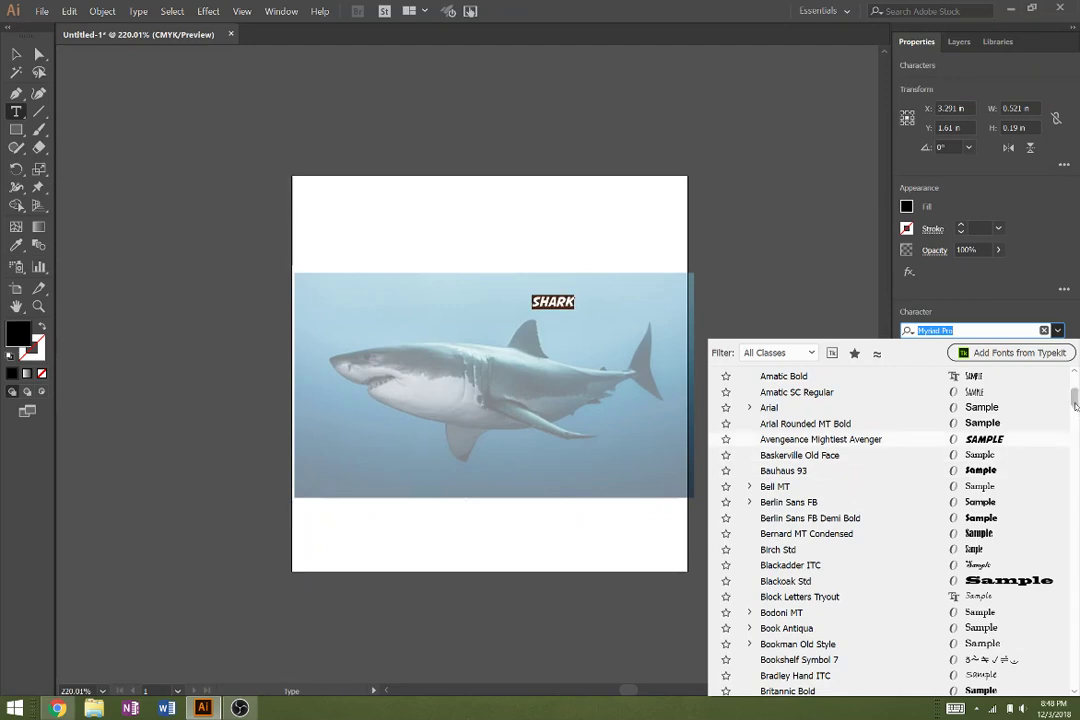
left_click_drag(1075, 401, 1075, 477)
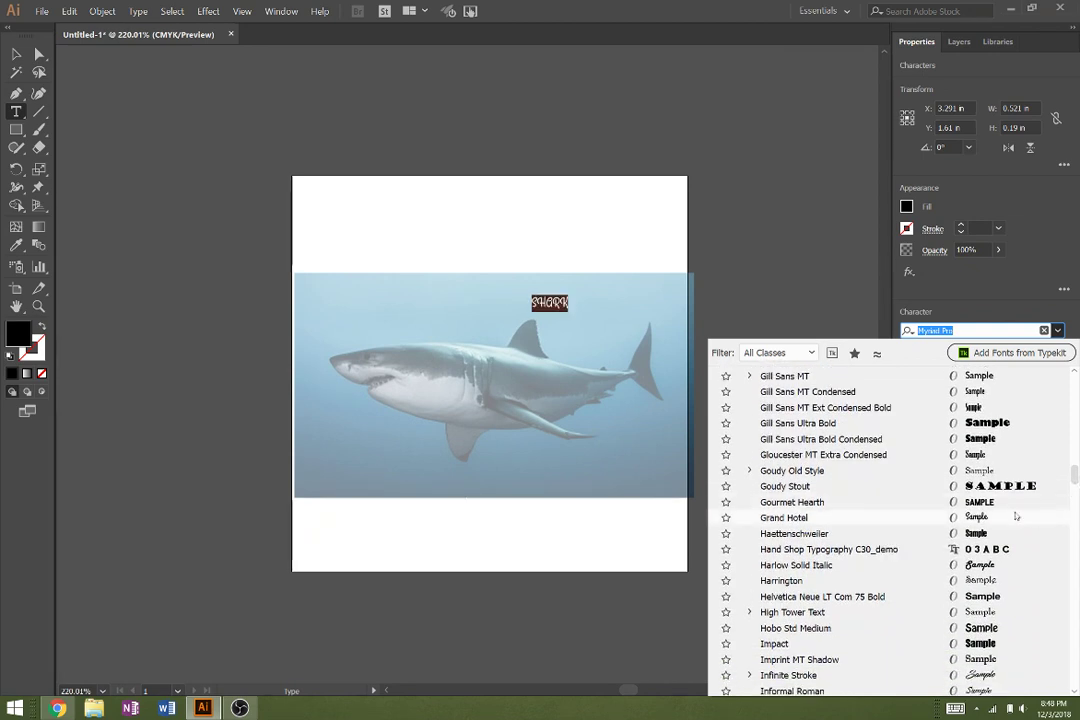
left_click(1010, 504)
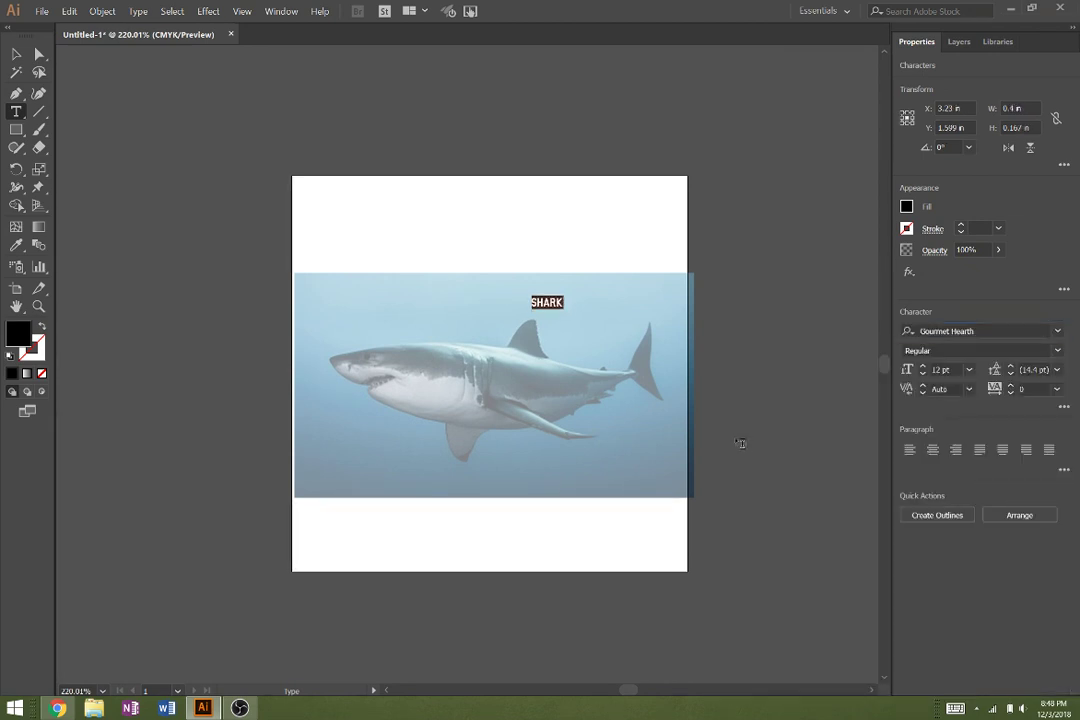
left_click(968, 370)
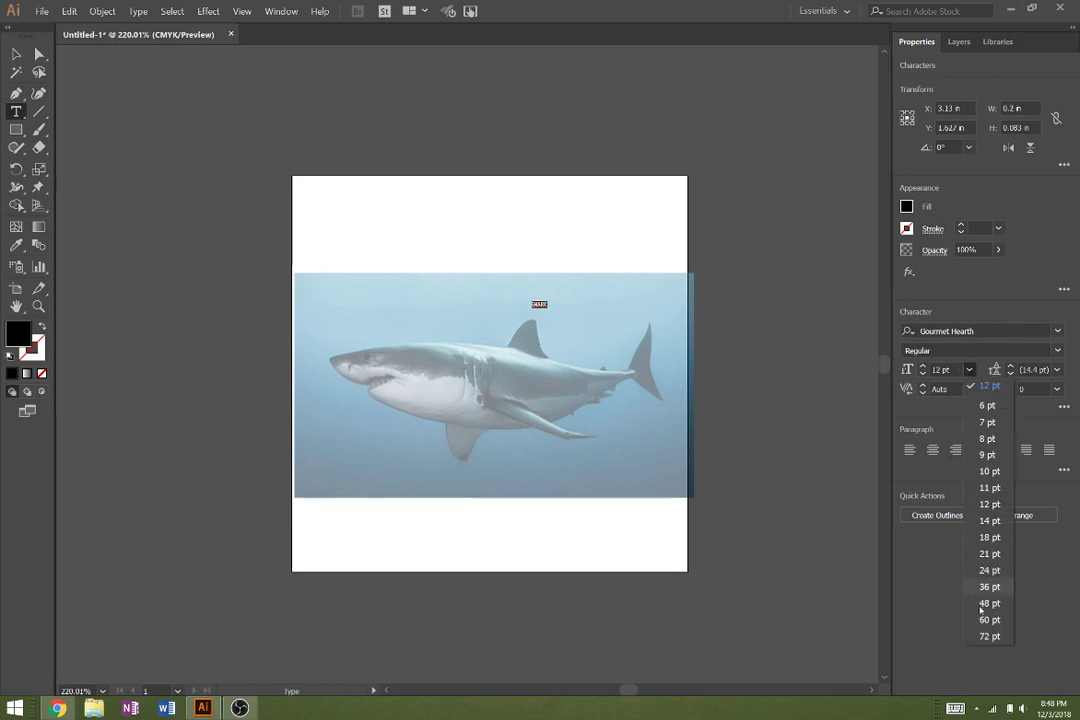
left_click(922, 637)
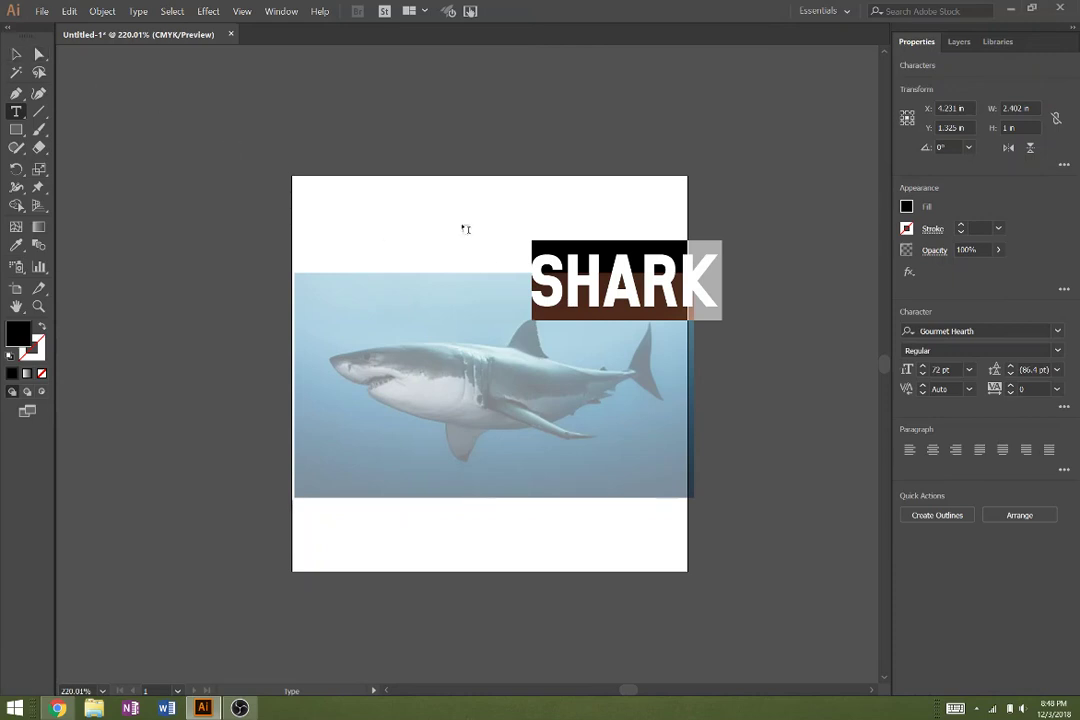
- Enlarge the SHARK text to about 94 pt and place it above the photo on the artboard
double_click(581, 290)
type("SHARK")
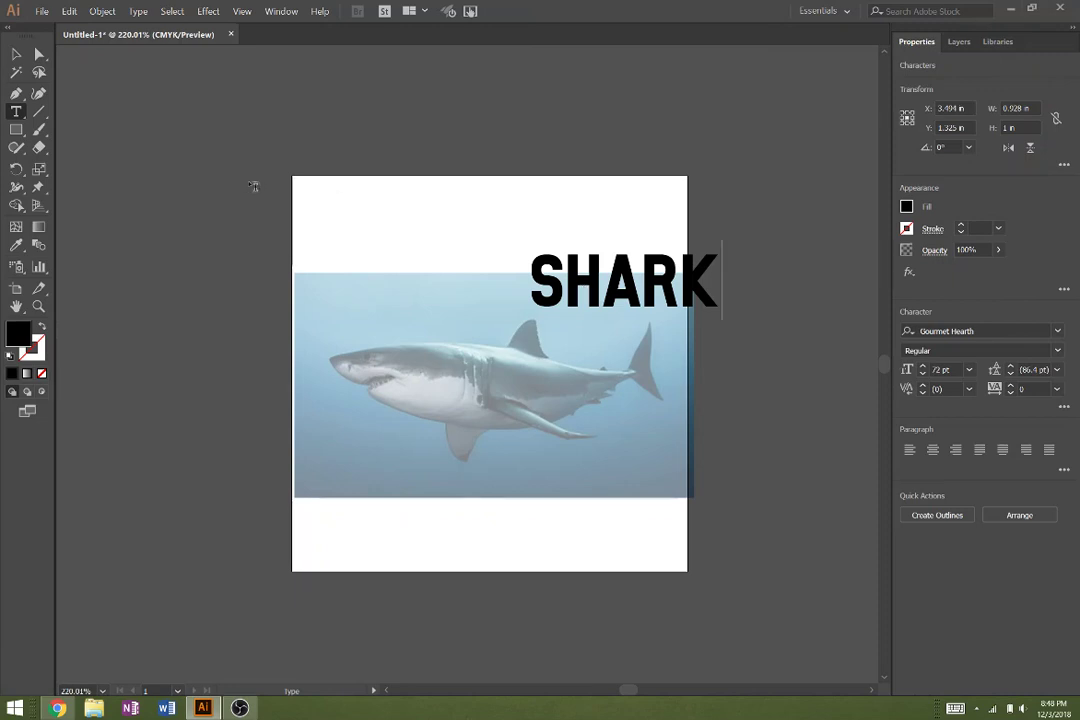
left_click(16, 54)
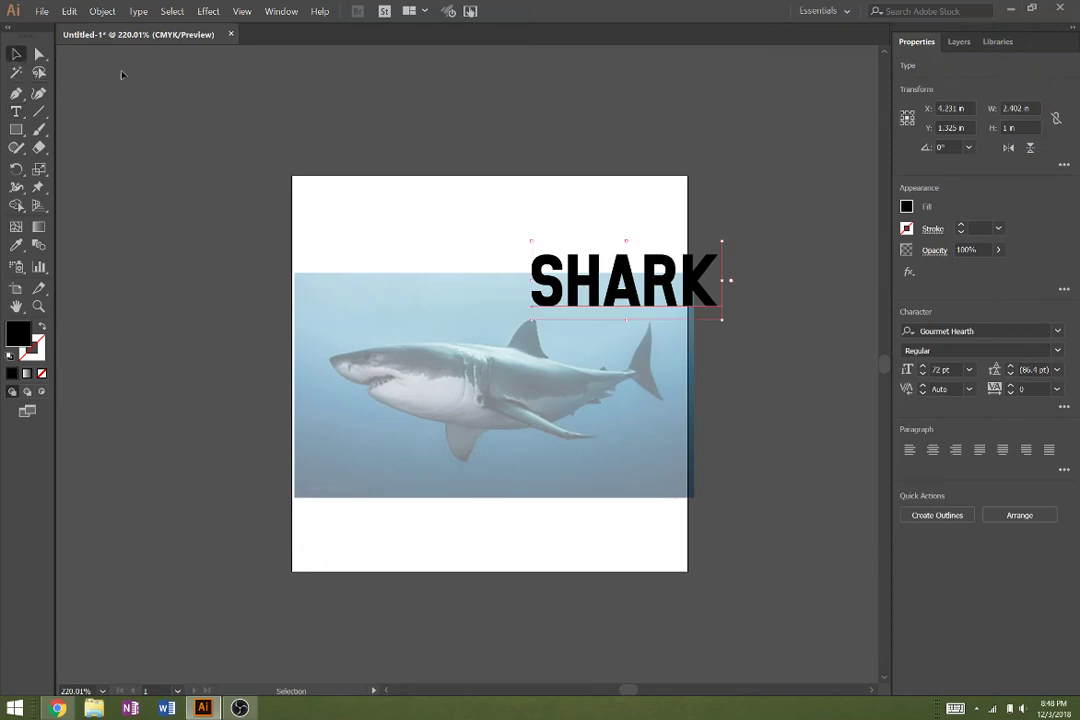
left_click_drag(629, 283, 561, 305)
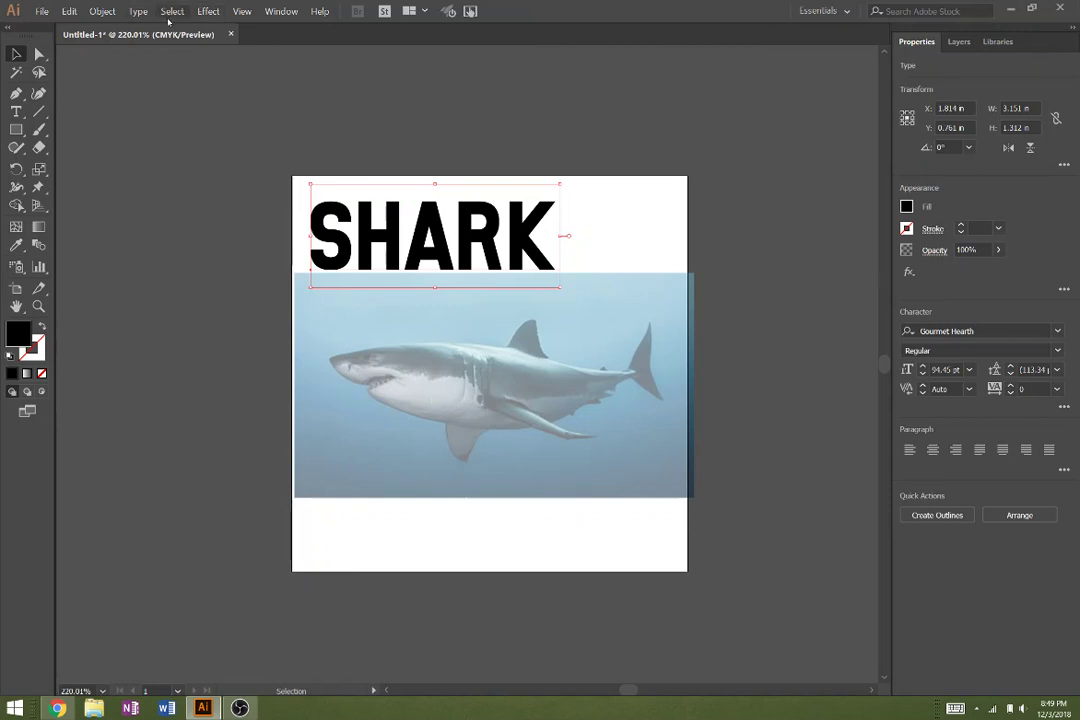
- Convert the SHARK text to outlines and shift the lettering slightly along the artboard's upper edge
left_click(142, 12)
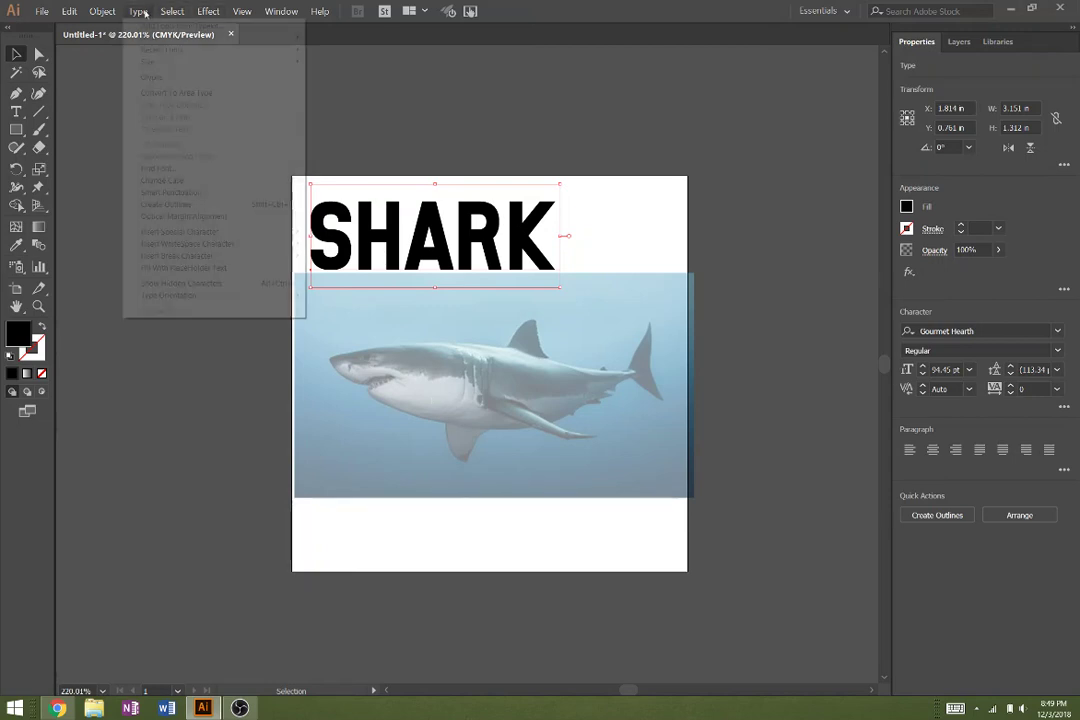
left_click(190, 205)
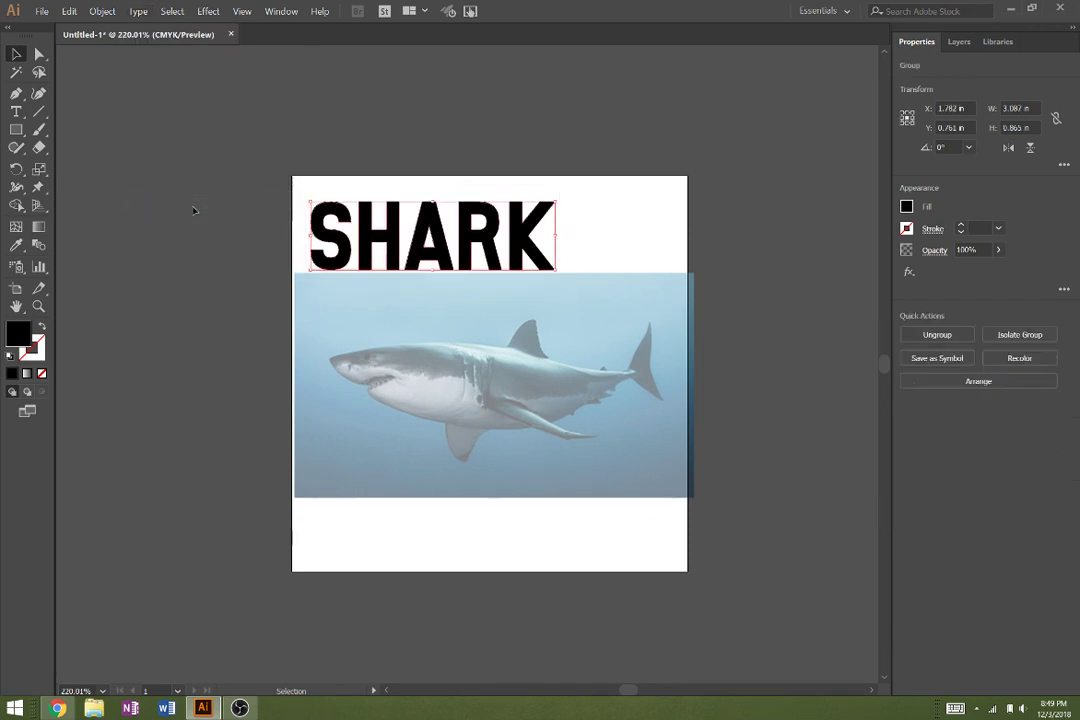
left_click(128, 96)
left_click(390, 250)
left_click_drag(390, 250, 427, 243)
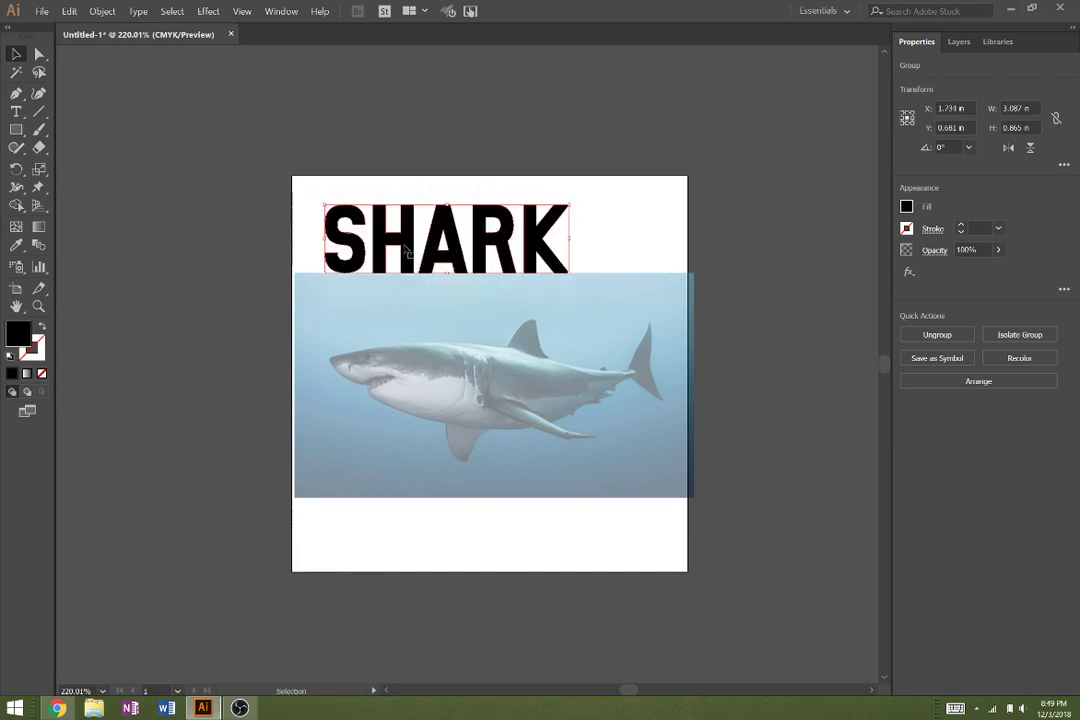
- Expand the outlined SHARK lettering and ungroup it into separately selectable letters
left_click(105, 11)
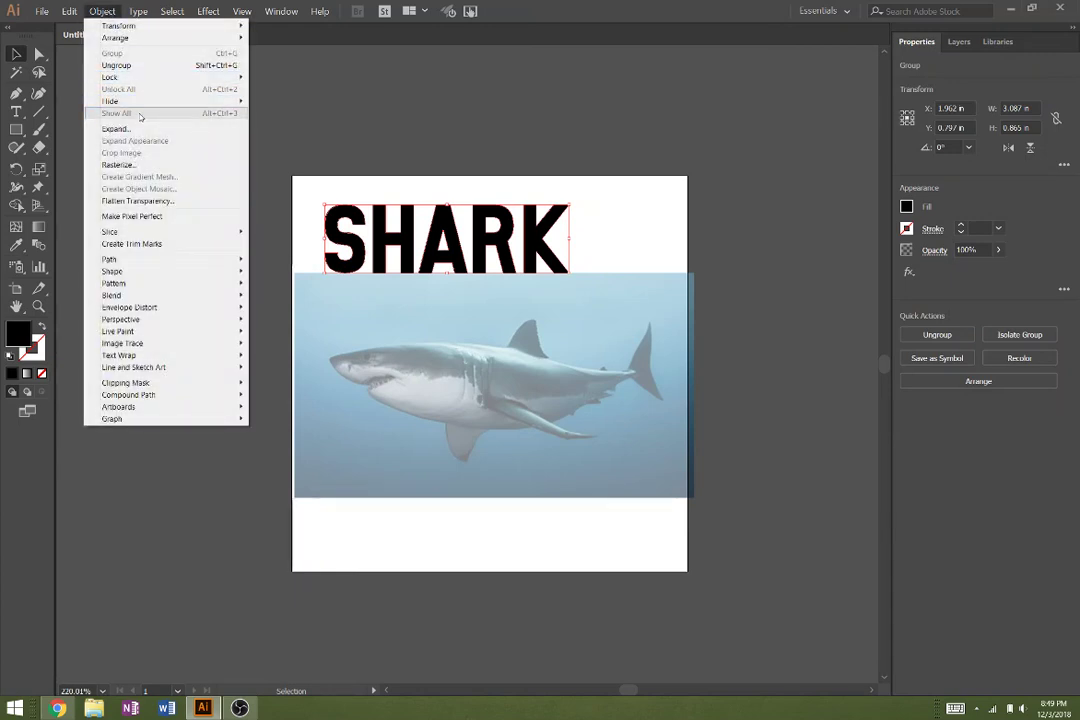
left_click(137, 130)
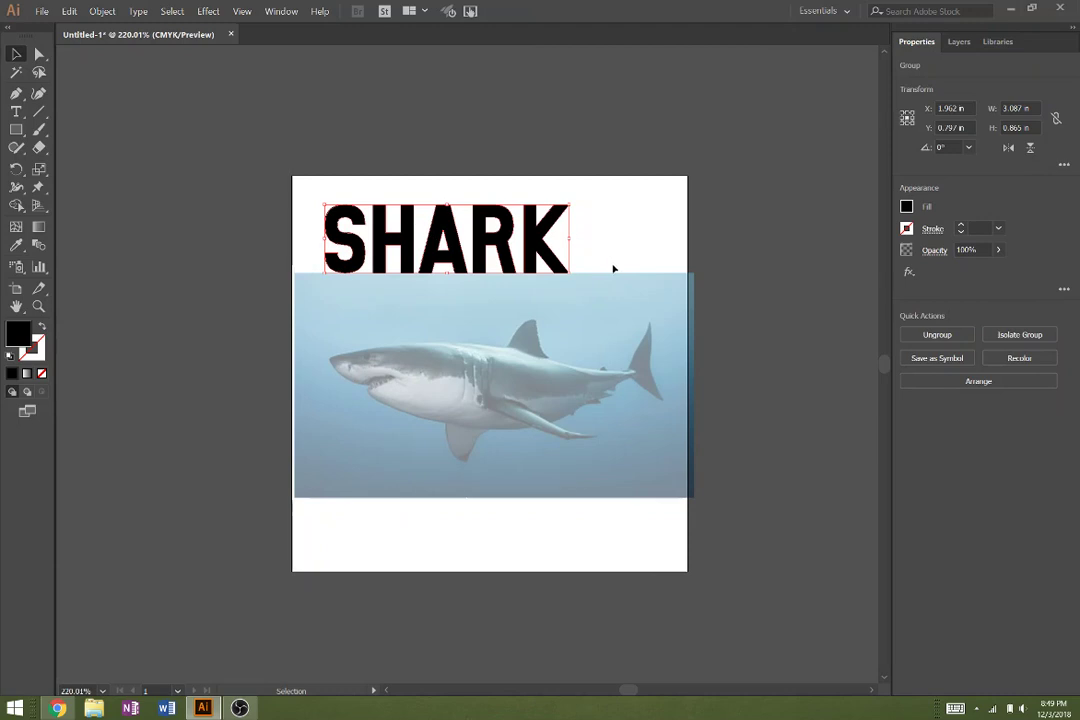
left_click(103, 11)
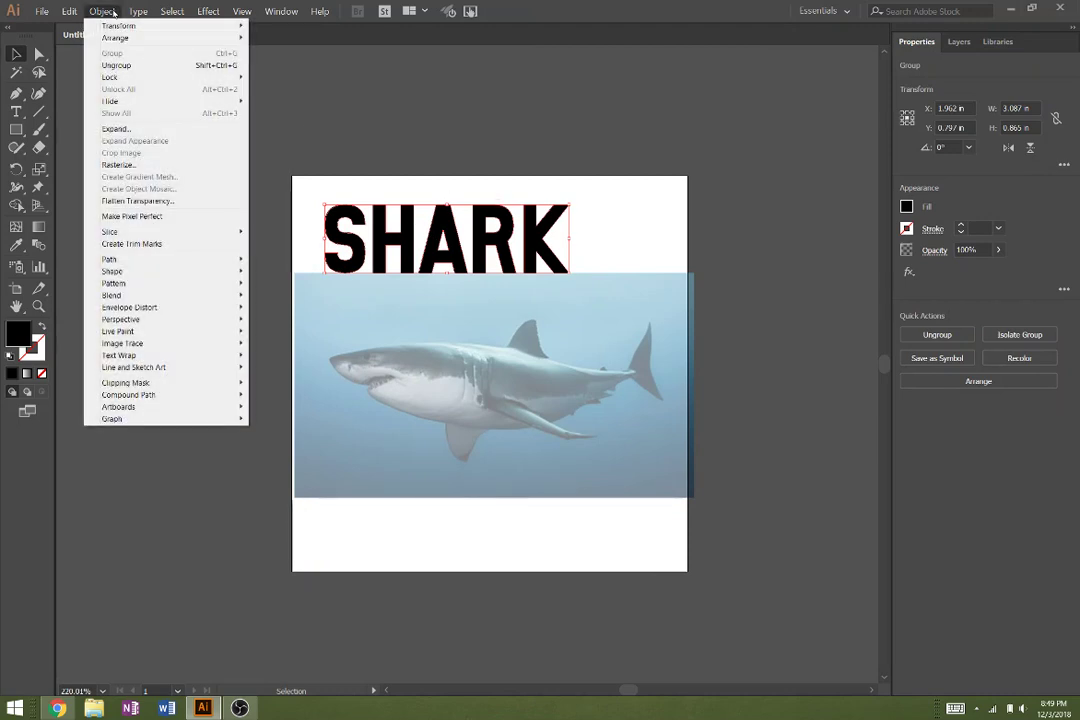
left_click(120, 65)
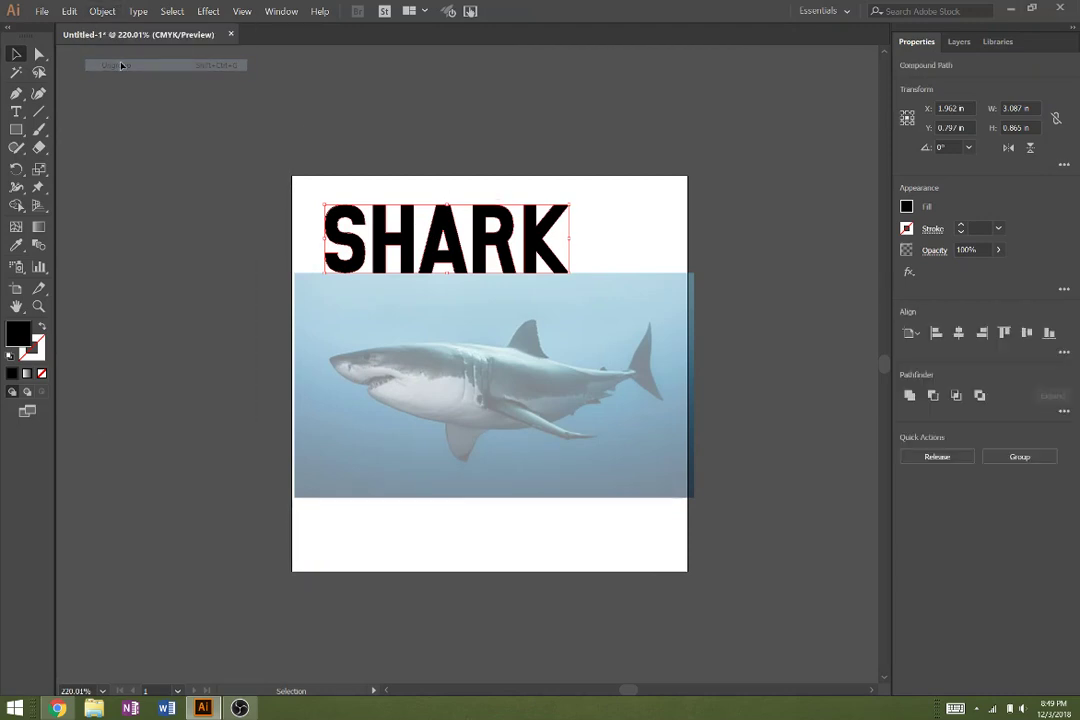
left_click(198, 240)
left_click(352, 247)
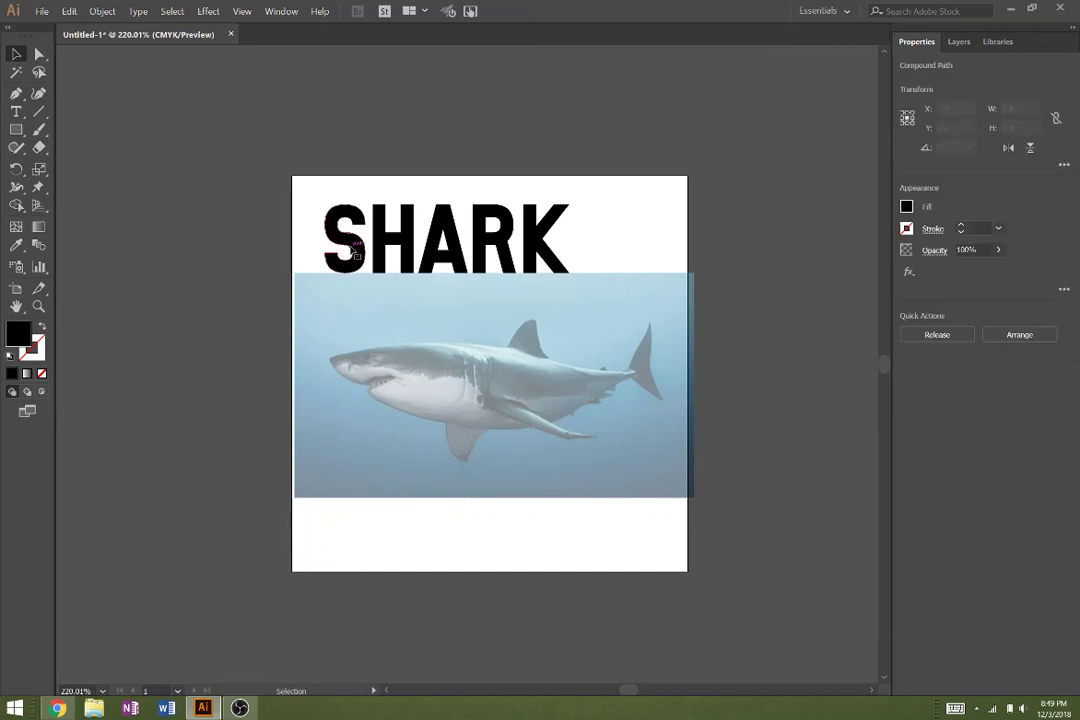
- Move the letter S onto the shark's snout and apply an envelope mesh with 4 rows and 4 columns
left_click_drag(352, 247, 365, 389)
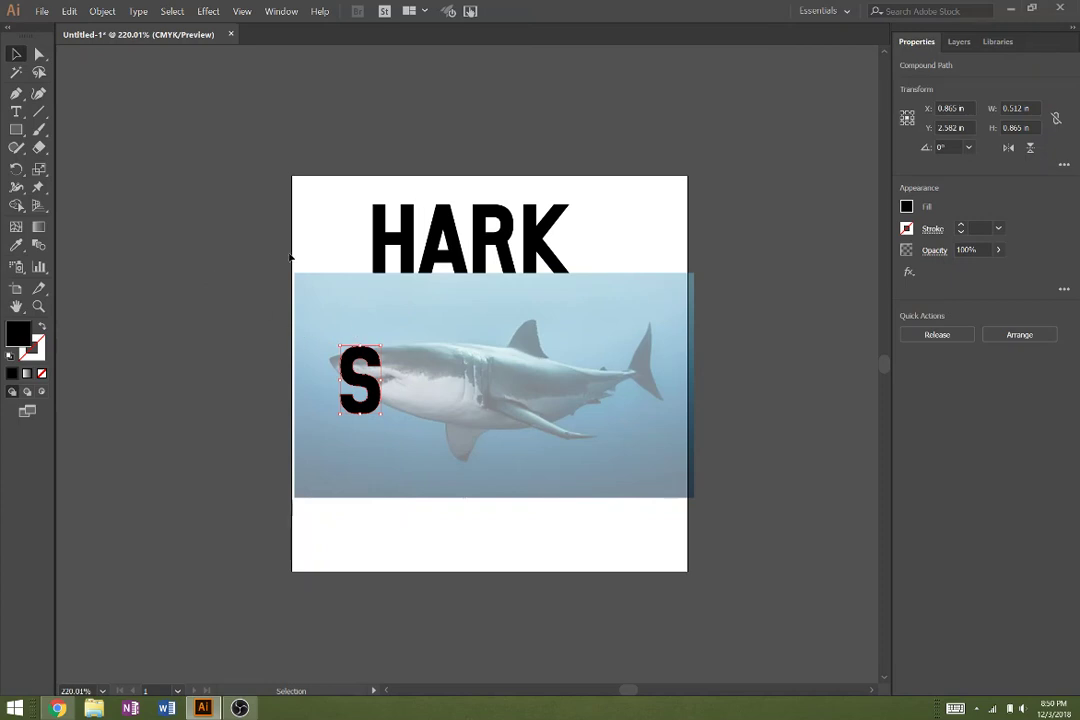
left_click(103, 13)
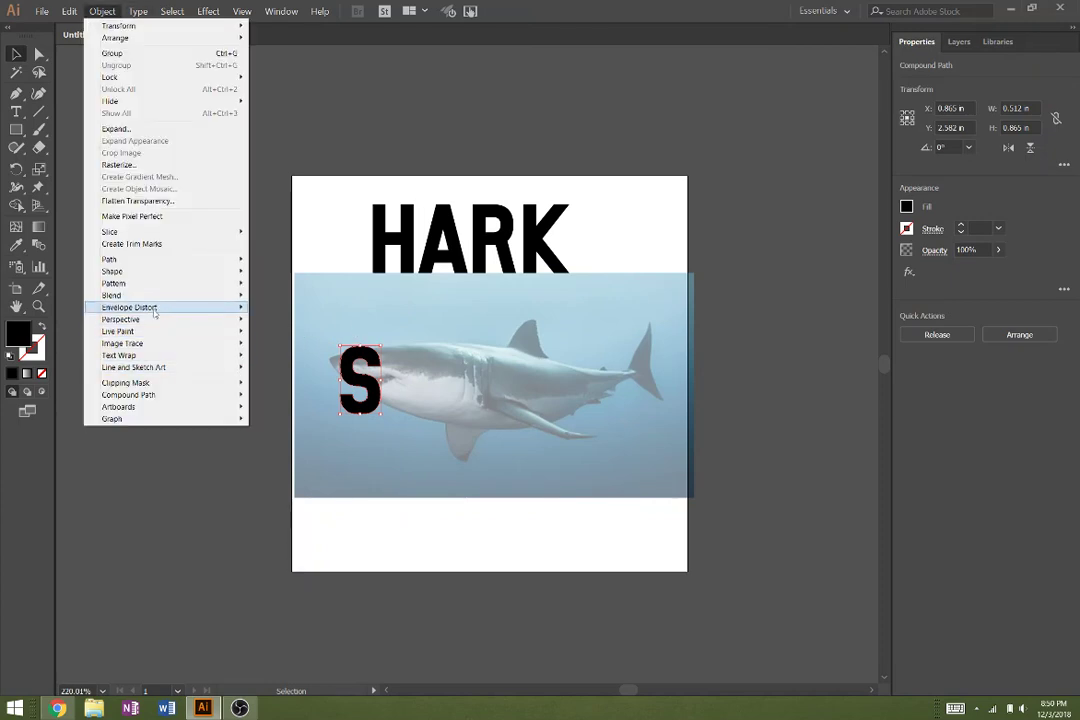
mouse_move(155, 312)
left_click(294, 320)
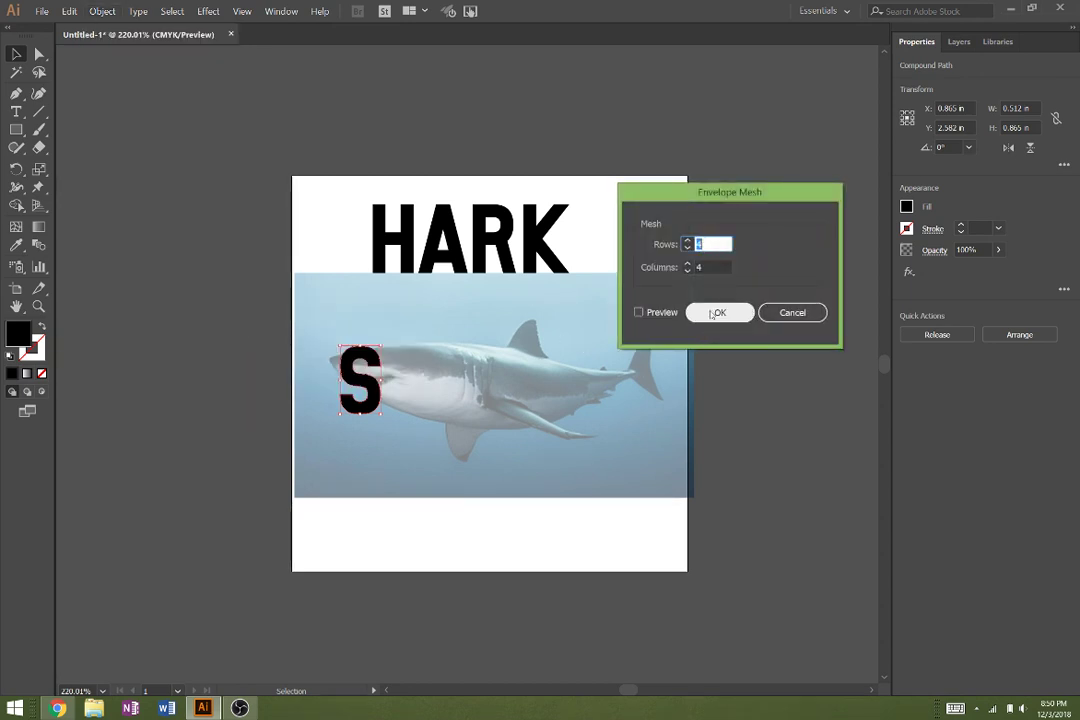
left_click(718, 314)
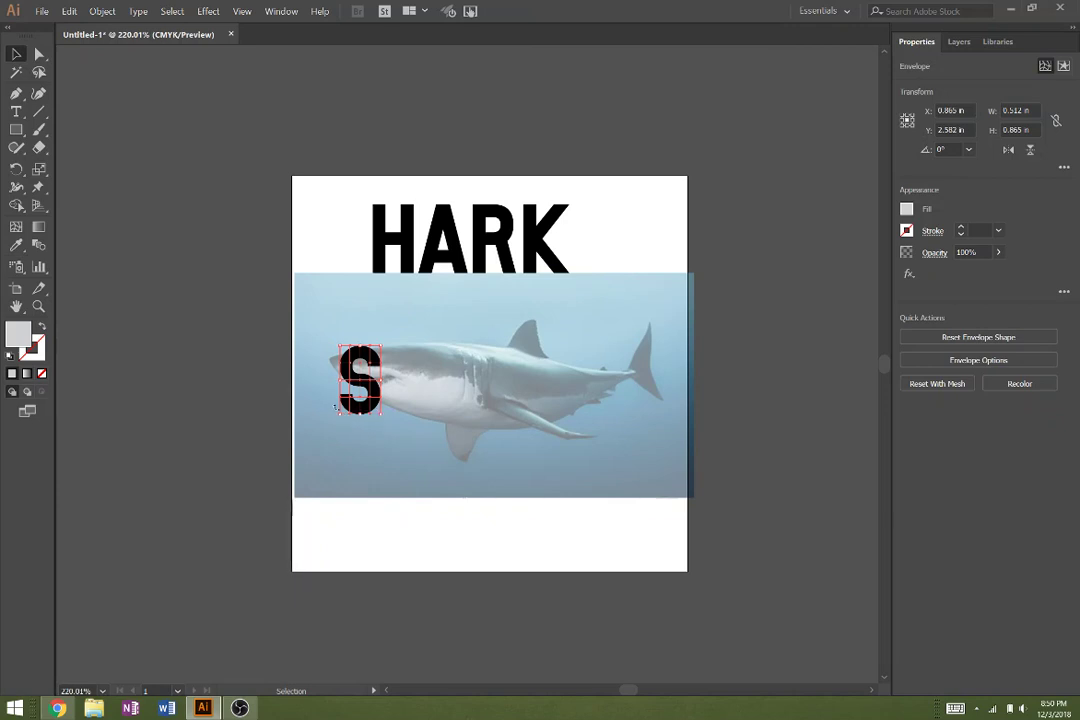
- Reduce the S's height to about 0.57 in and stretch its upper-left mesh points out to and beyond the snout tip
left_click_drag(341, 413, 339, 393)
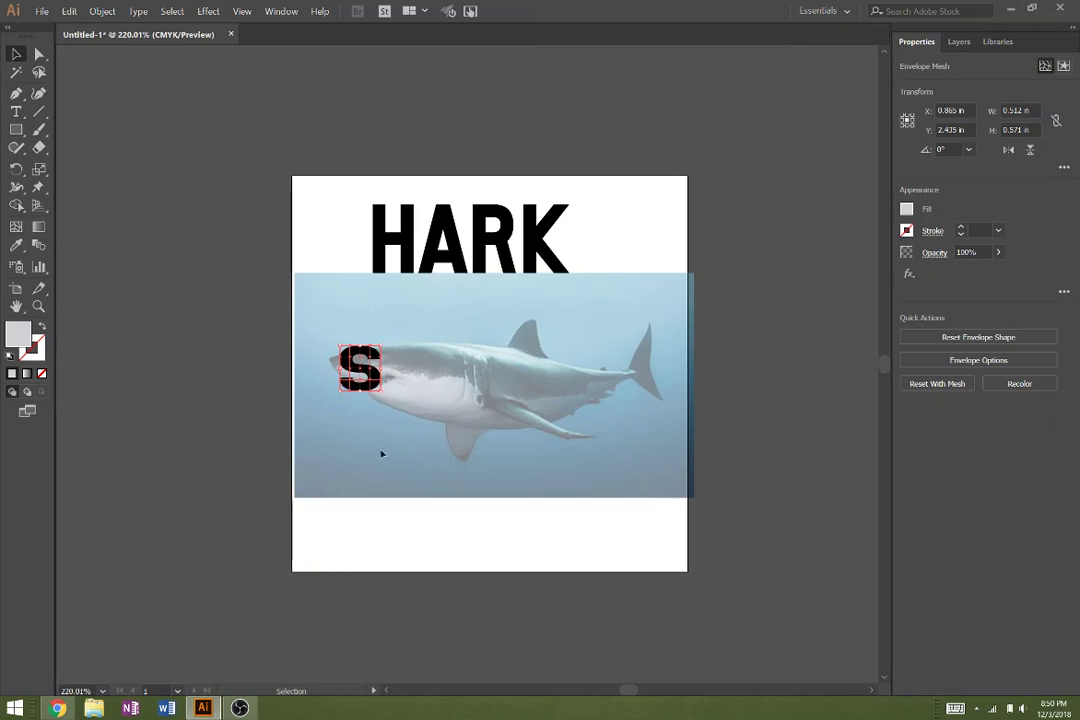
key("z")
left_click(454, 379)
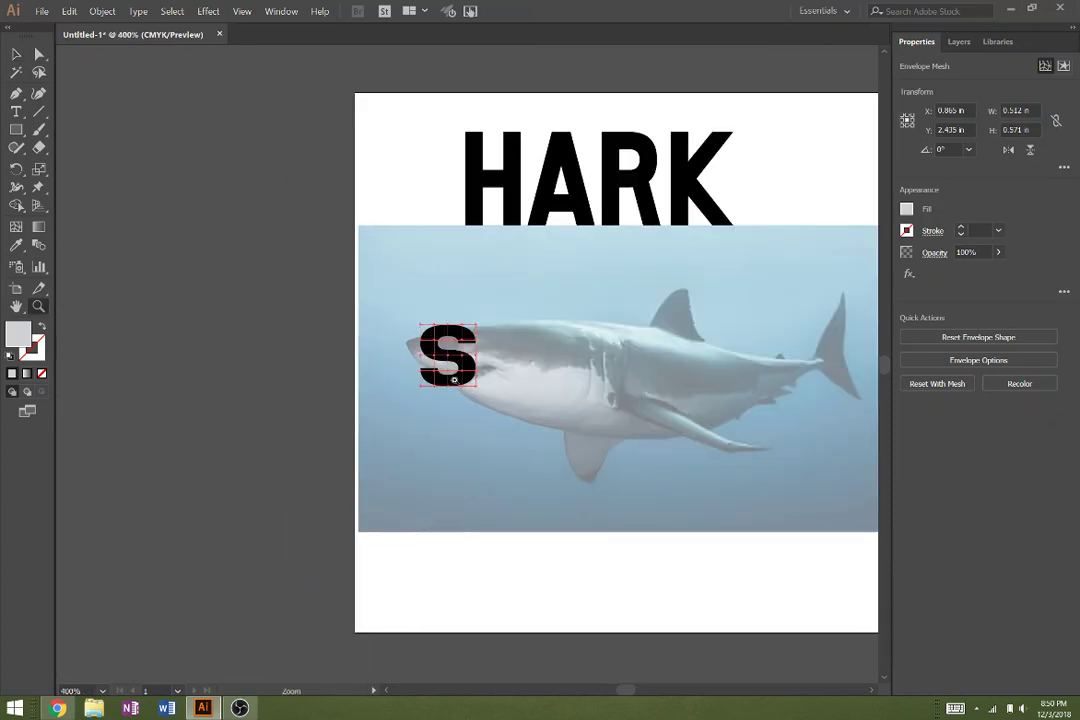
left_click(484, 347)
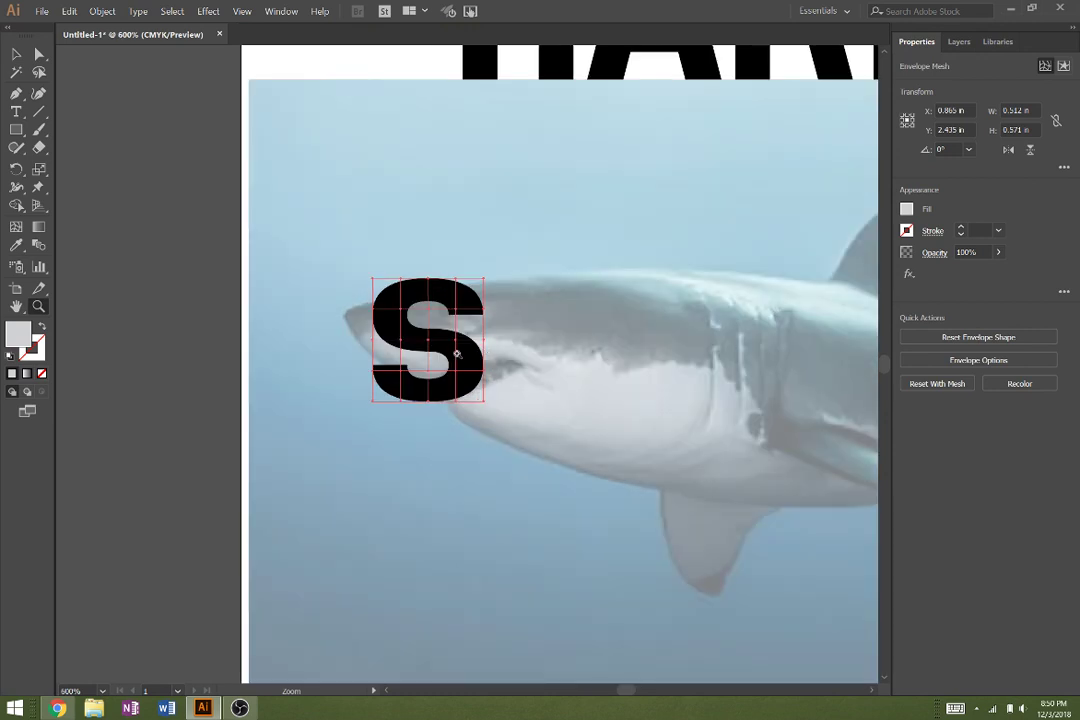
left_click(462, 361)
left_click(462, 361)
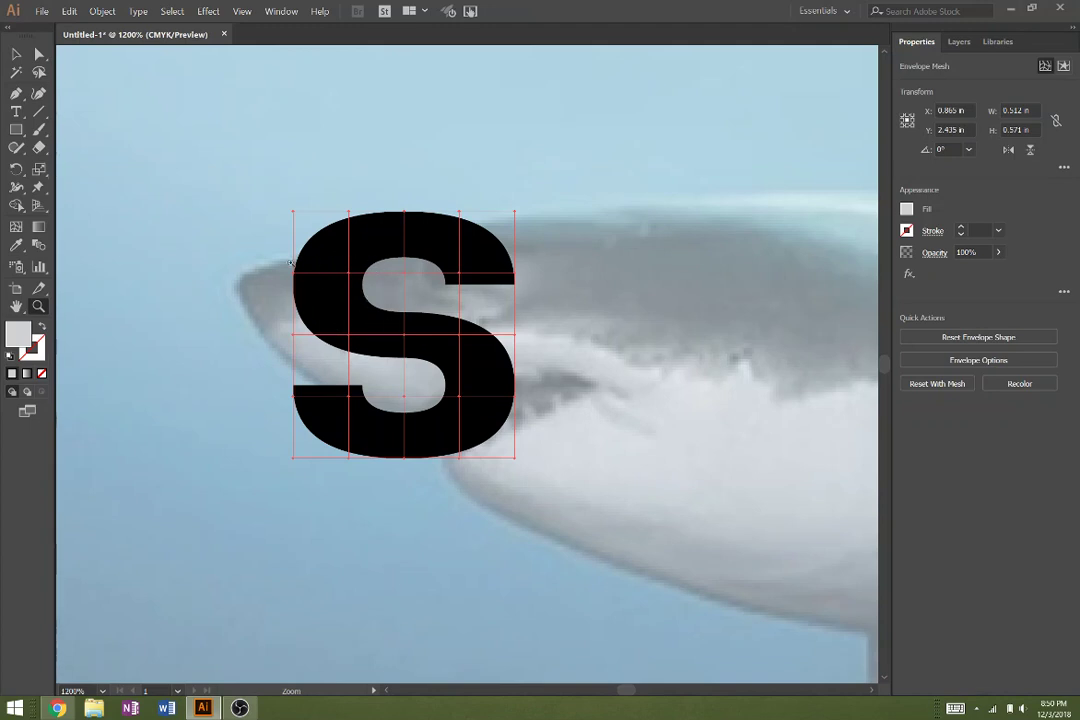
left_click(19, 231)
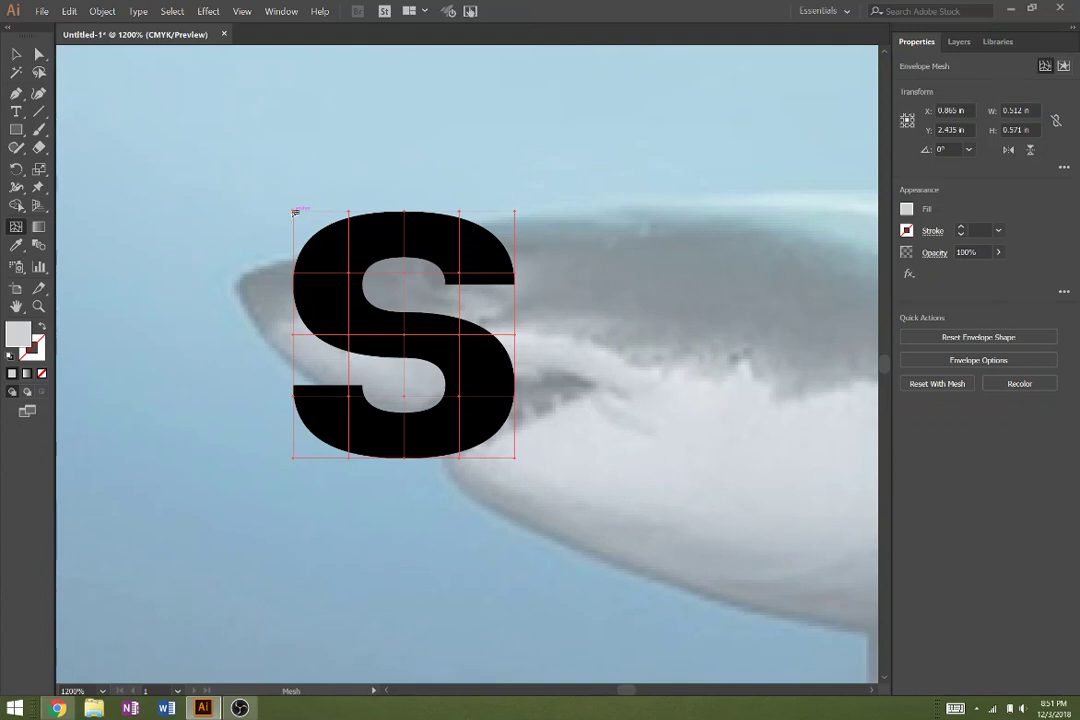
left_click_drag(294, 212, 178, 204)
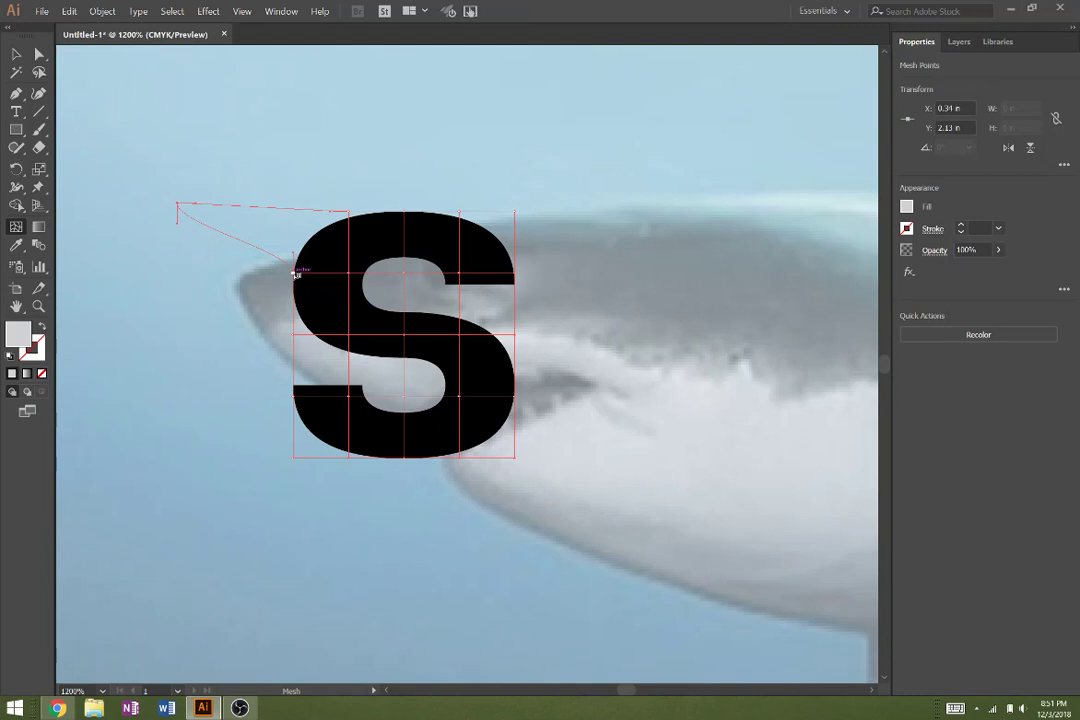
left_click_drag(296, 273, 233, 288)
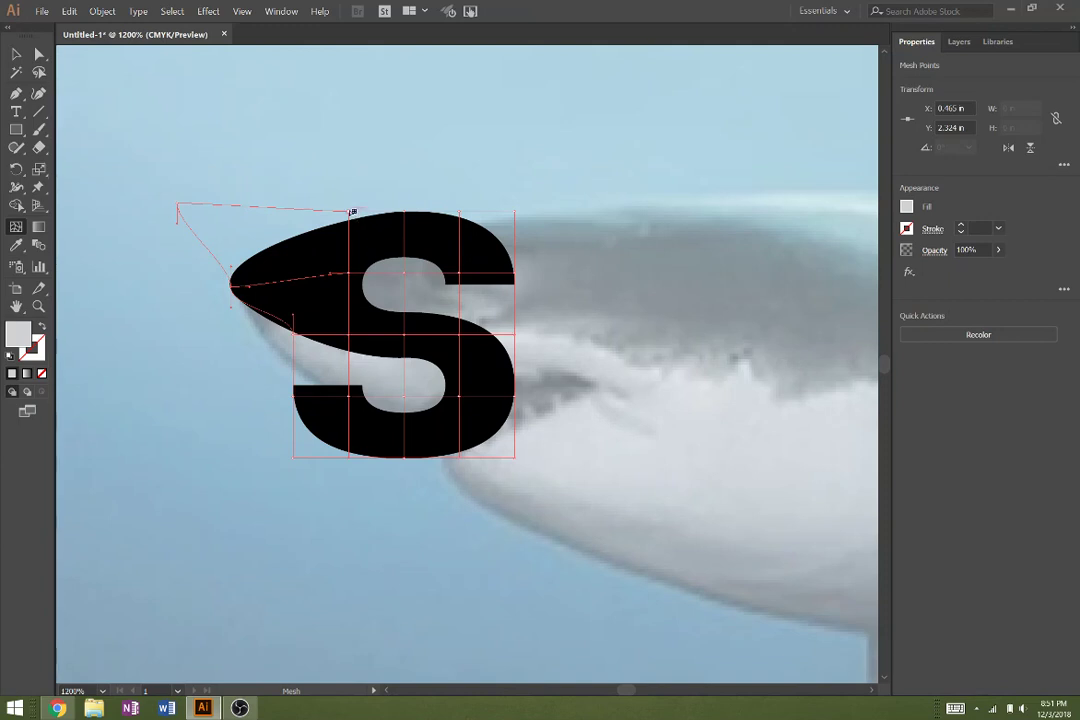
- Reposition the inner mesh points along the S's upper edge to follow the top outline of the shark's head
left_click_drag(352, 212, 353, 258)
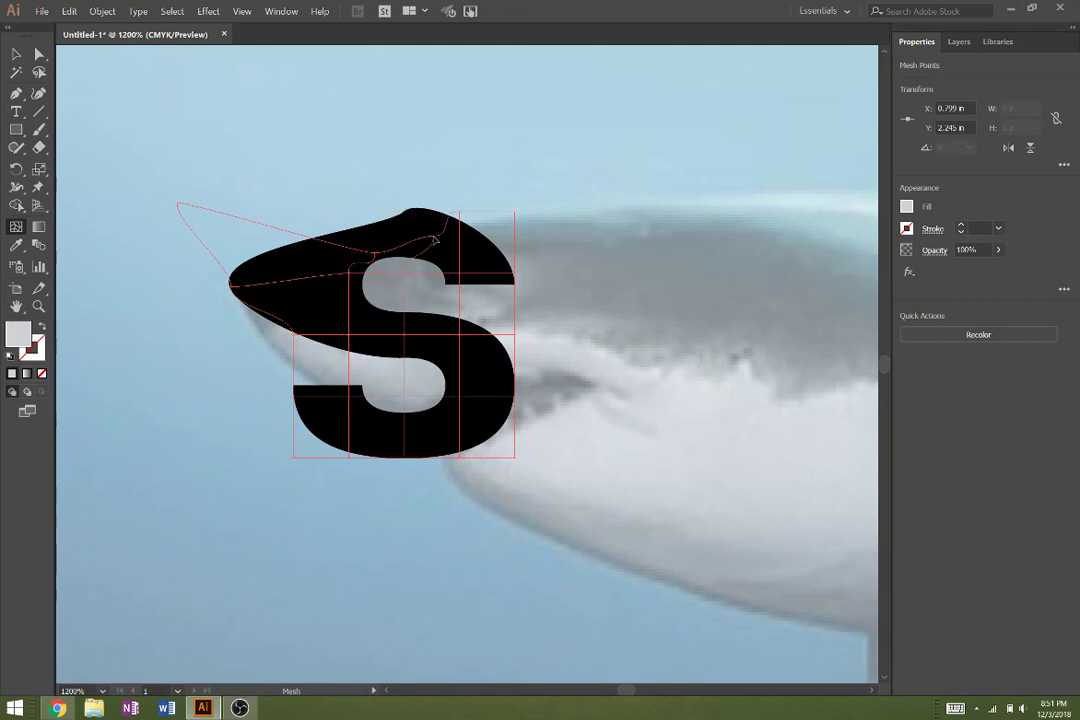
left_click_drag(408, 212, 478, 230)
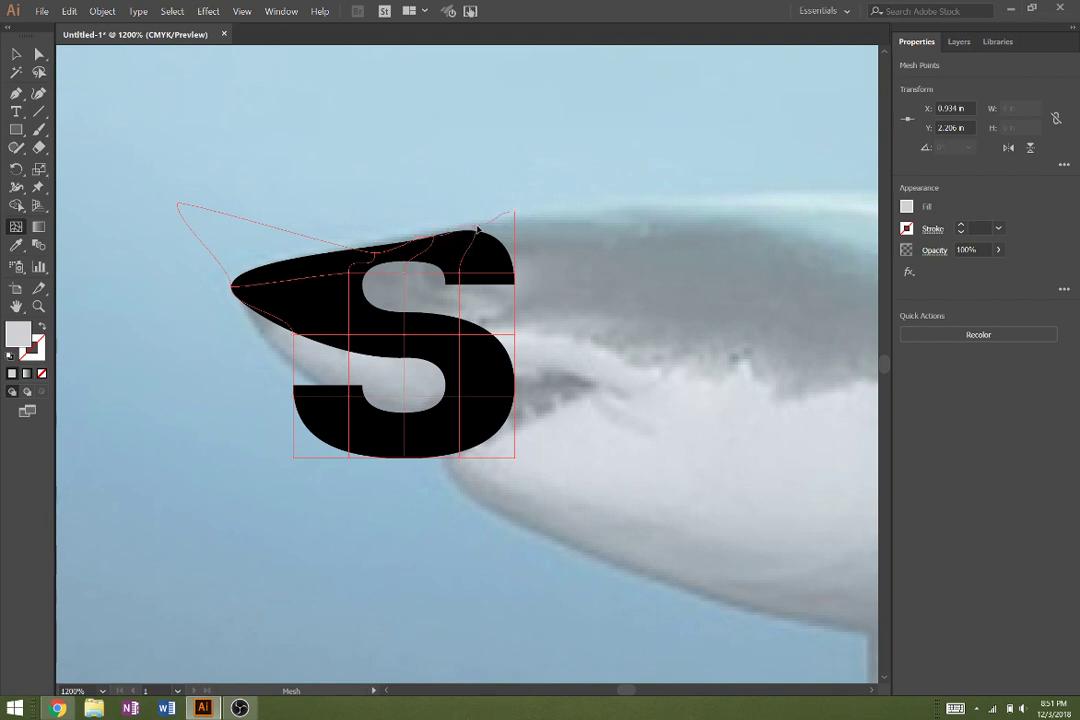
left_click(478, 230)
left_click(370, 248)
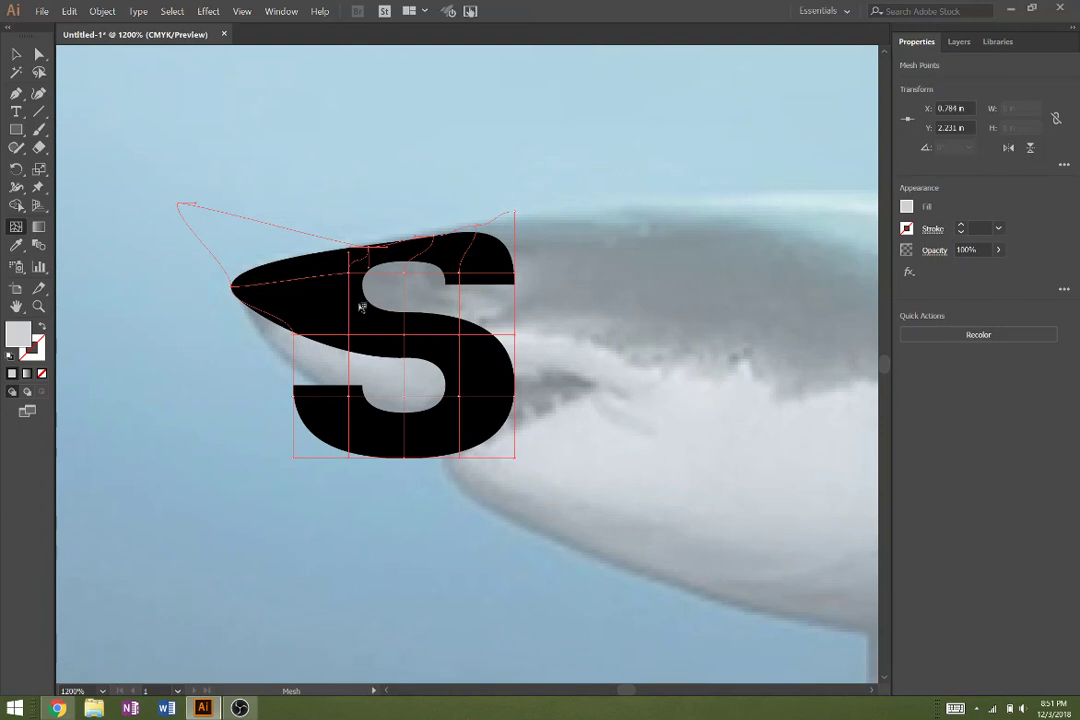
- Lower the S's outlying upper-left mesh corner to about X 0.345 in, Y 2.176 in to refine the snout curve
key("z")
left_click(326, 249)
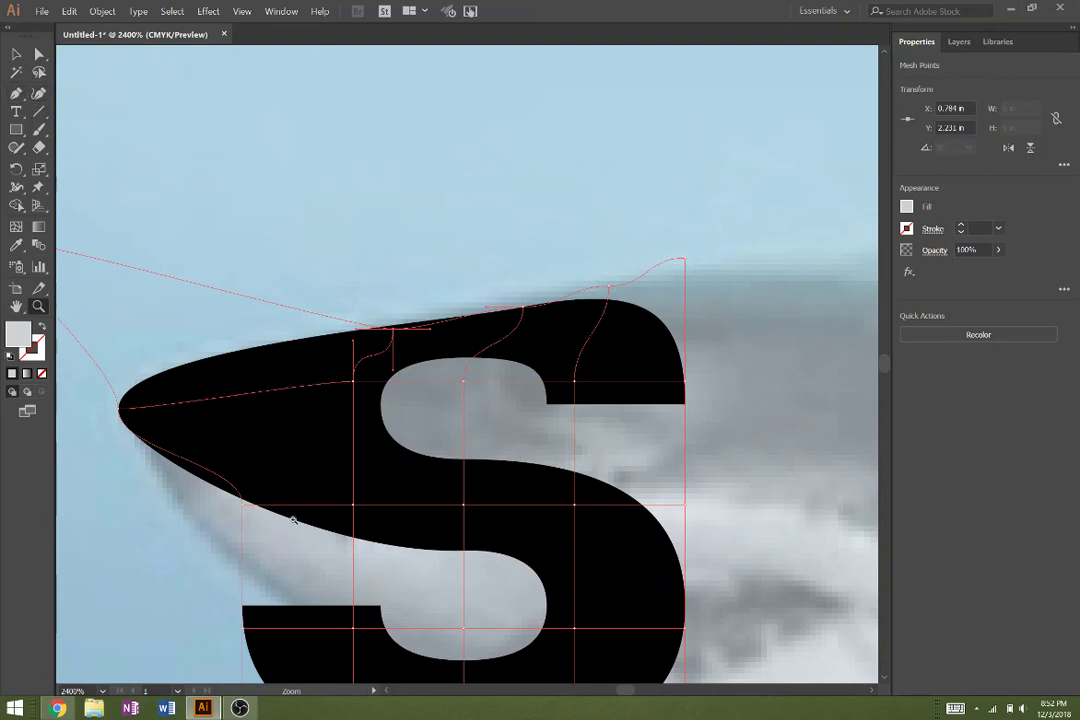
left_click(591, 688)
left_click(605, 693)
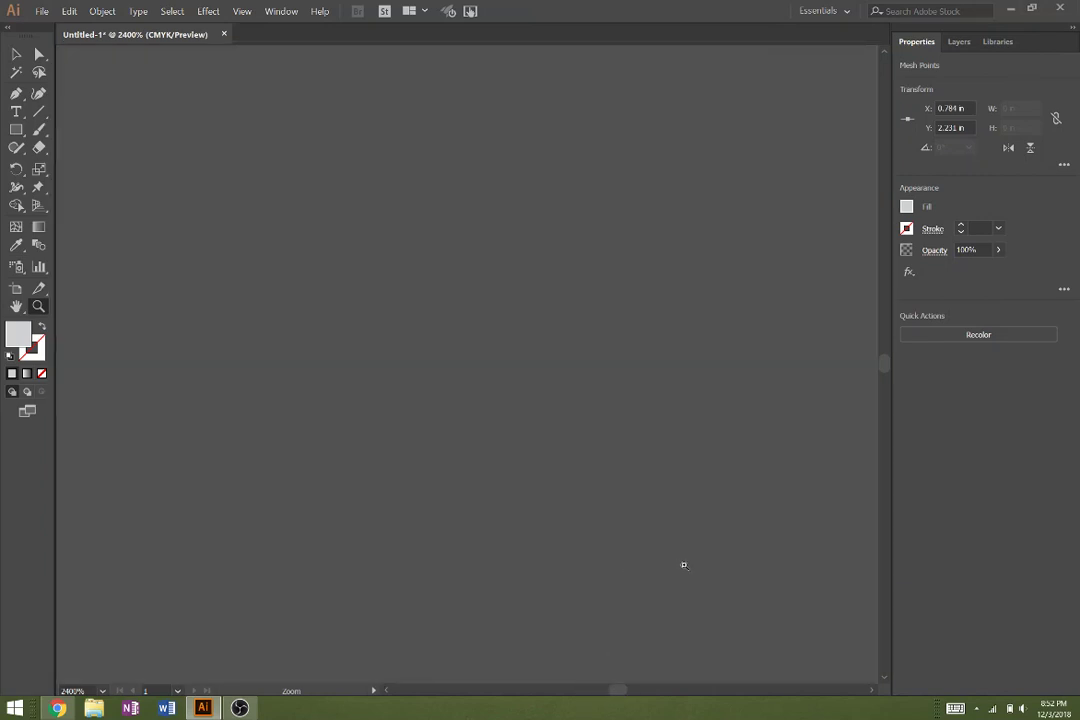
key("ctrl+0")
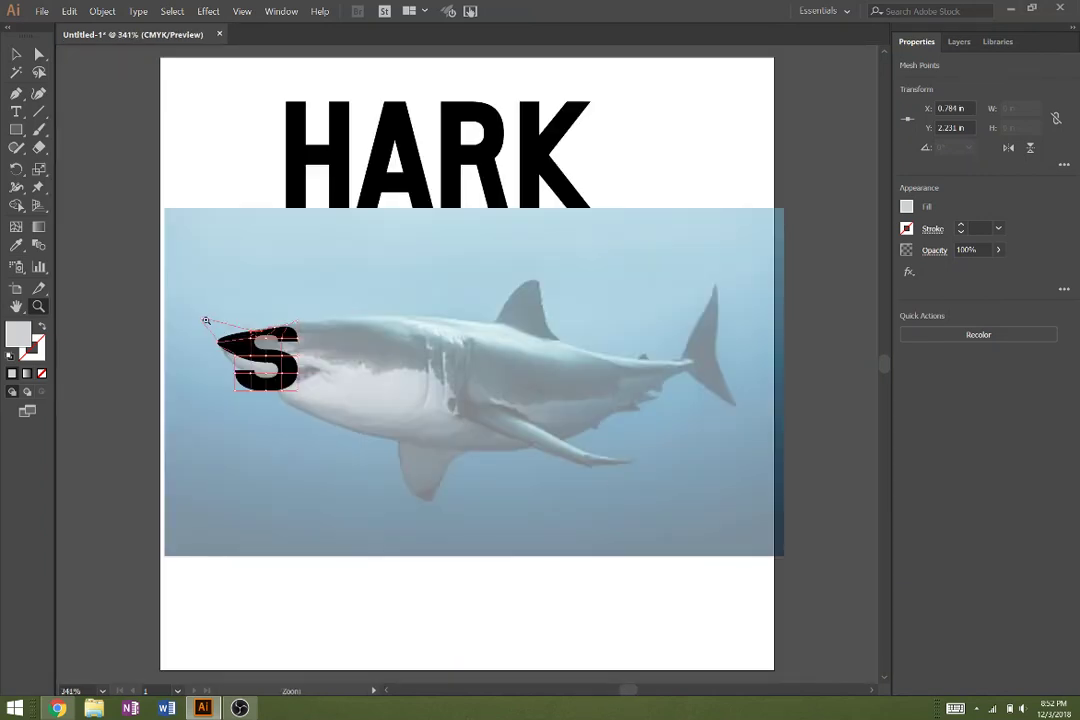
left_click_drag(205, 320, 305, 385)
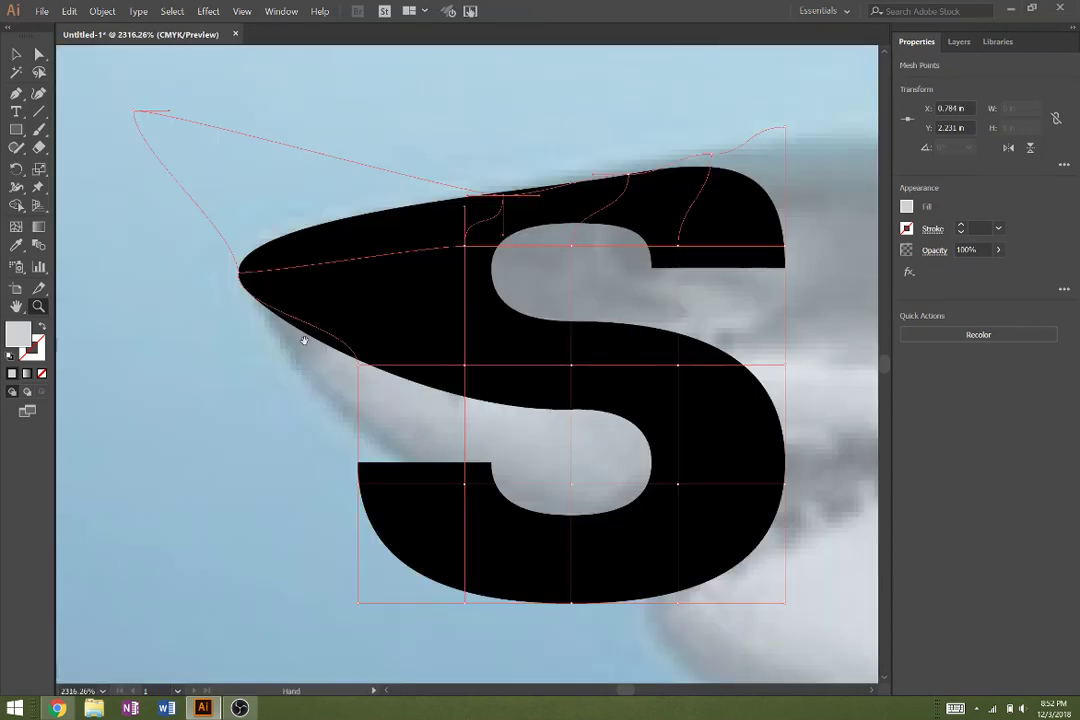
left_click_drag(305, 341, 423, 387)
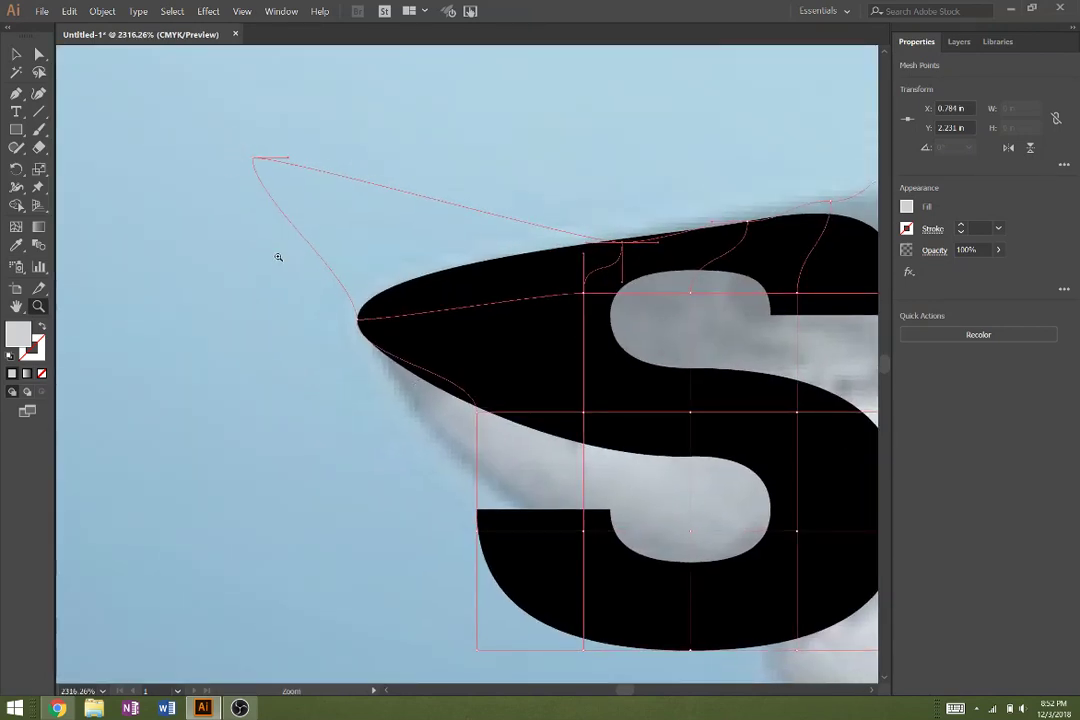
key("u")
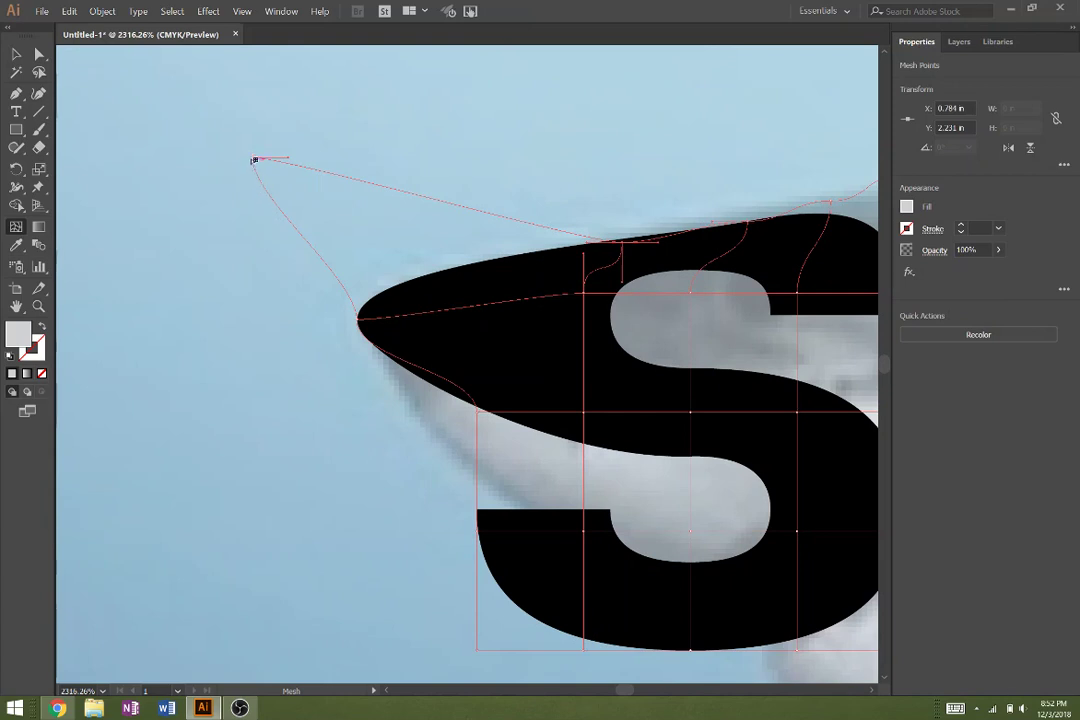
left_click_drag(254, 160, 256, 200)
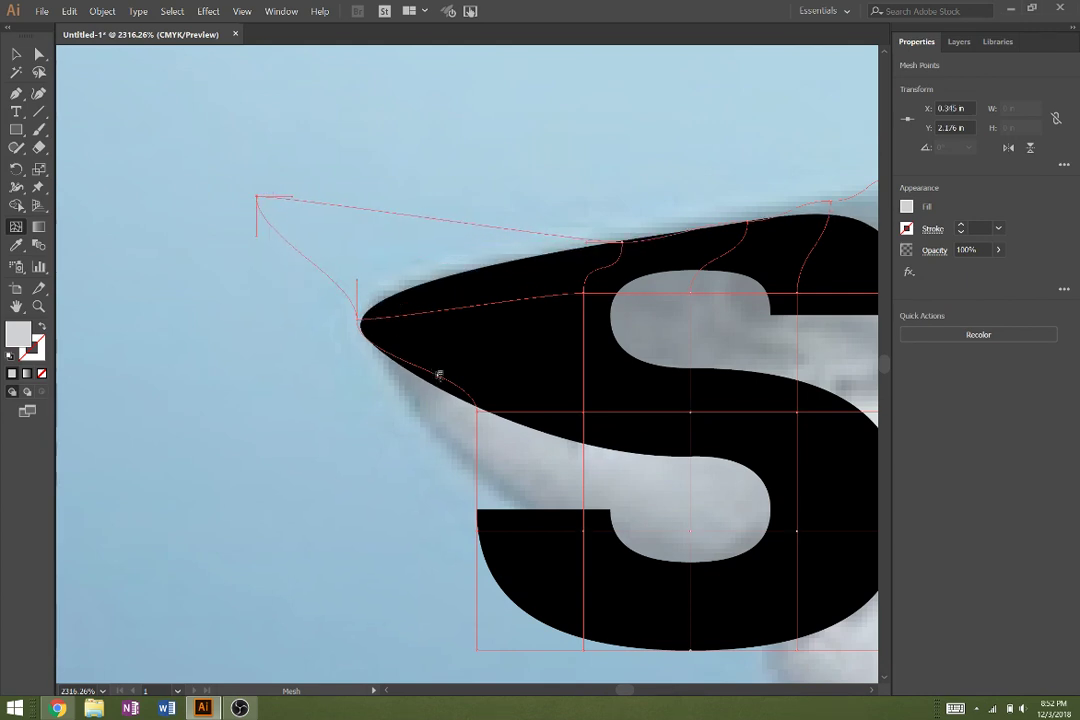
left_click(624, 243)
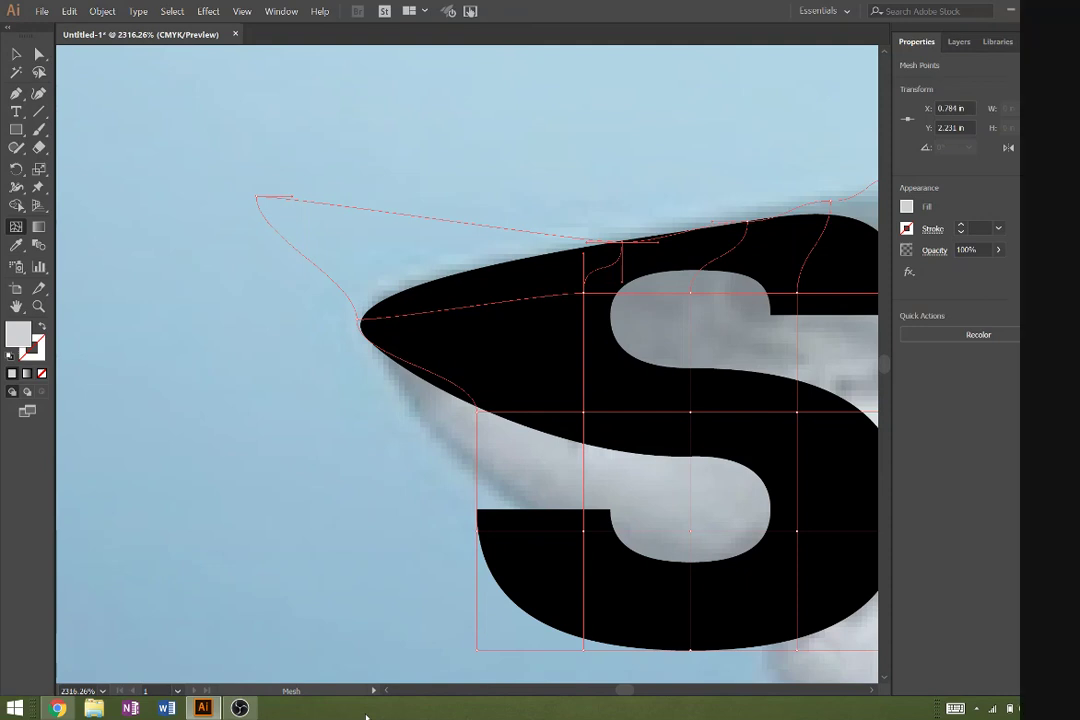
- Open the Windows Magnifier and enlarge the screen view of the mesh
key("super+s")
type("magnifier")
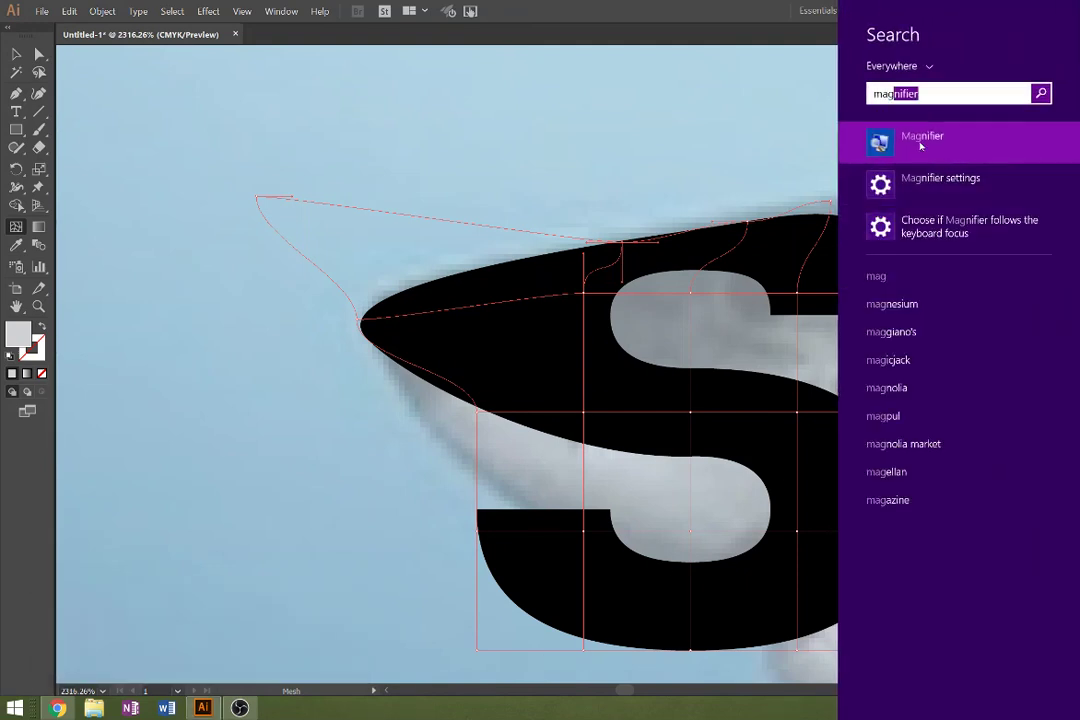
left_click(880, 150)
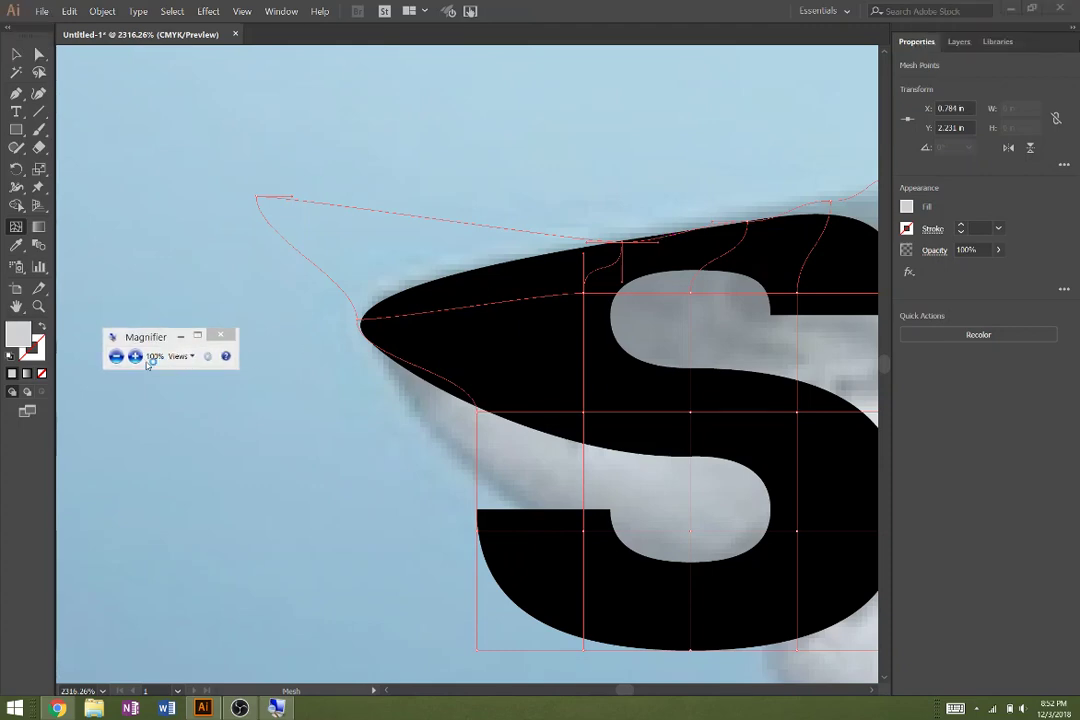
left_click(135, 356)
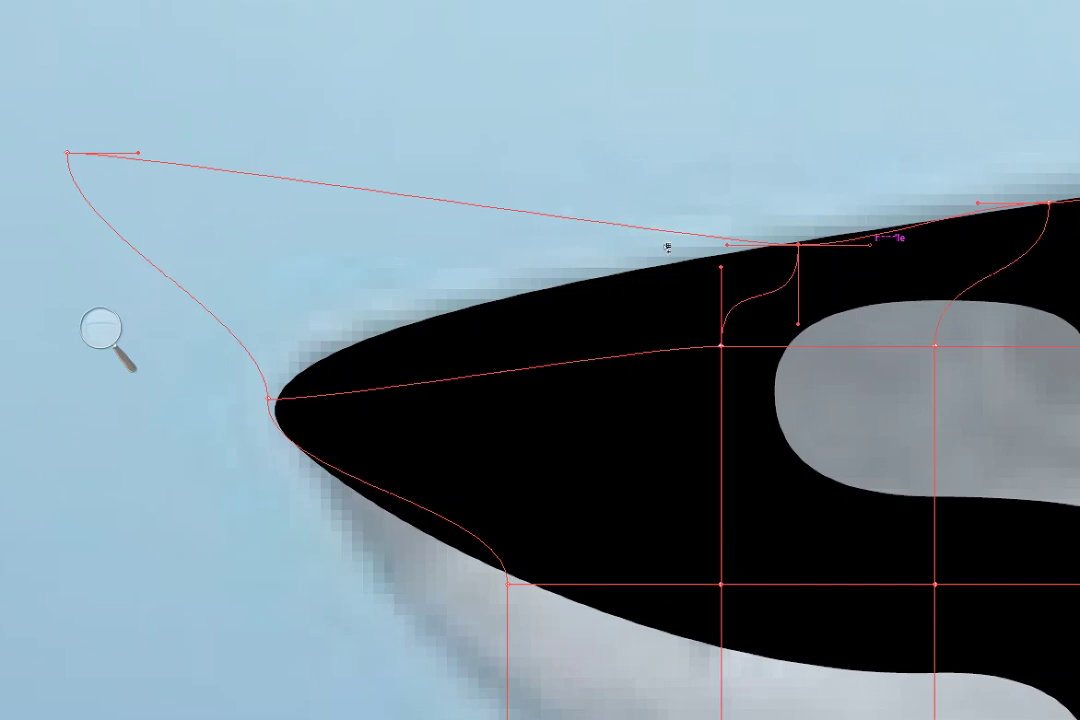
- Tilt the direction handles of the S's upper mesh points to align with the slope of the shark's head
mouse_move(660, 242)
left_mouse_down()
mouse_move(660, 231)
mouse_move(675, 250)
mouse_move(670, 238)
left_mouse_up()
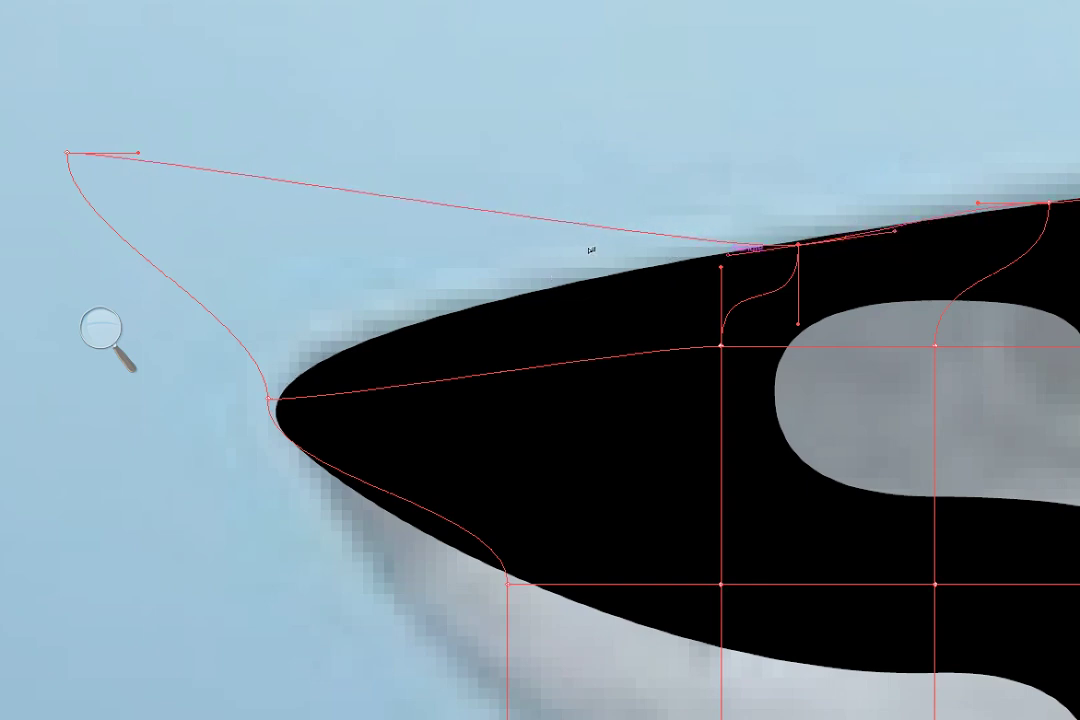
left_click_drag(591, 250, 532, 260)
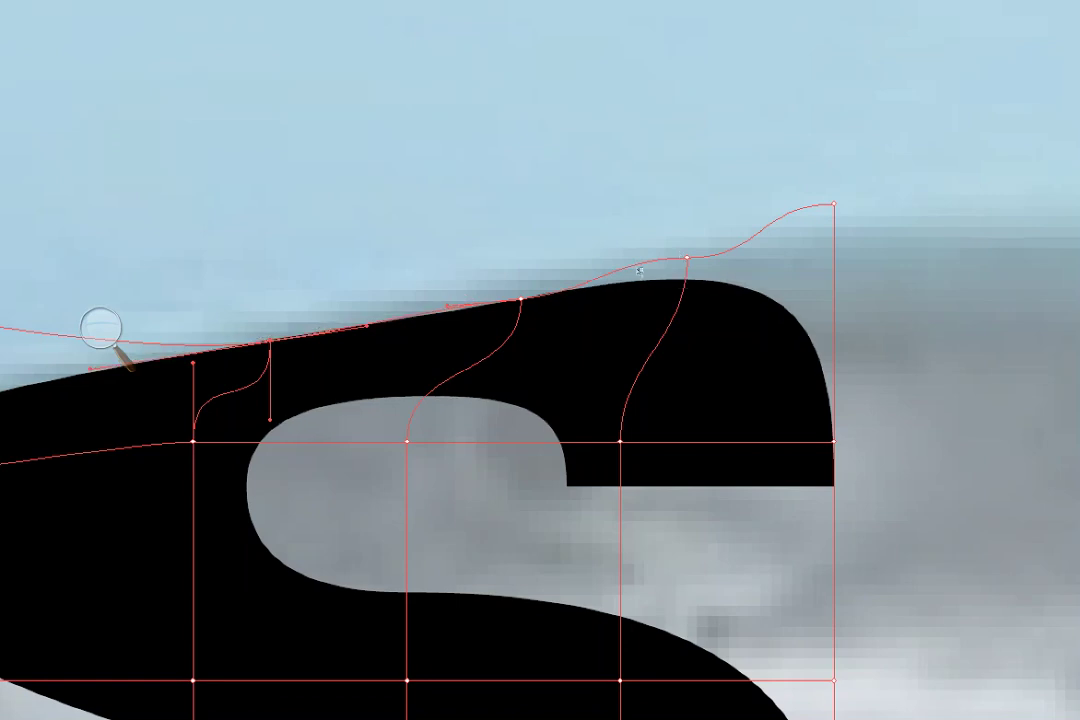
left_click(624, 271)
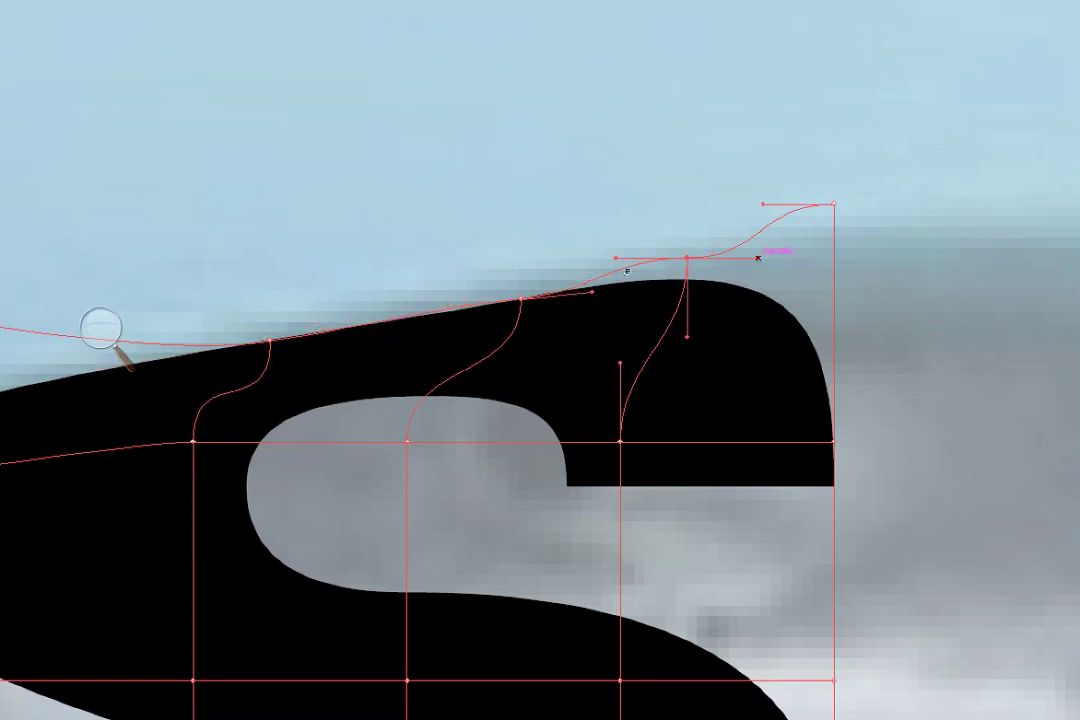
left_click_drag(626, 271, 621, 262)
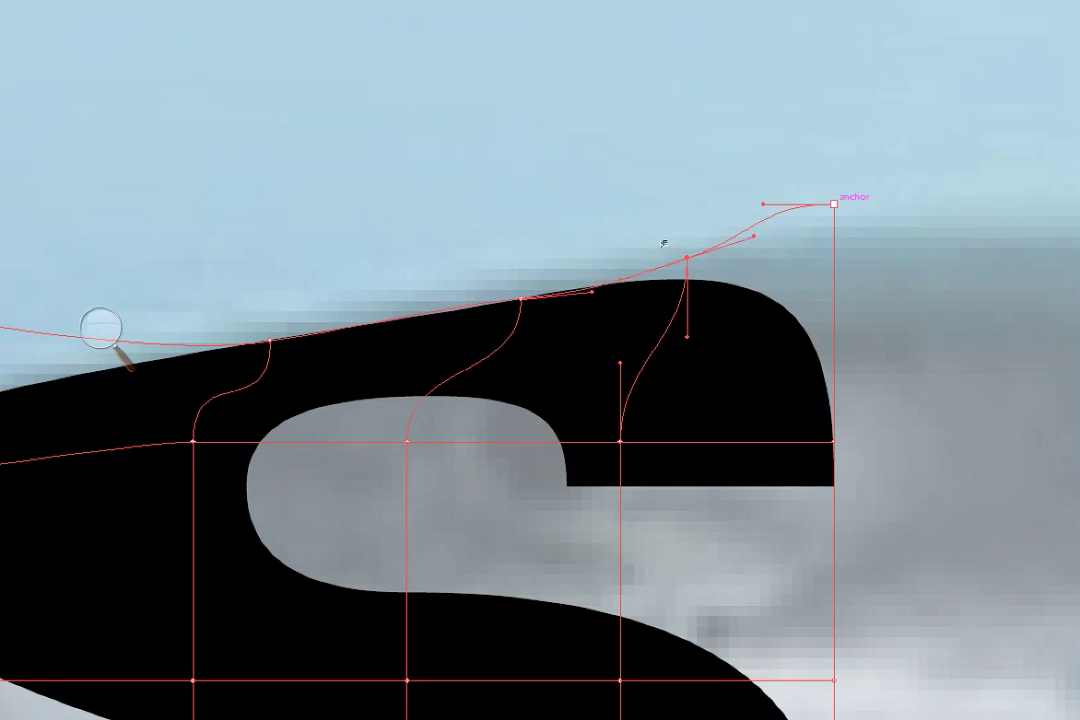
key("Tab")
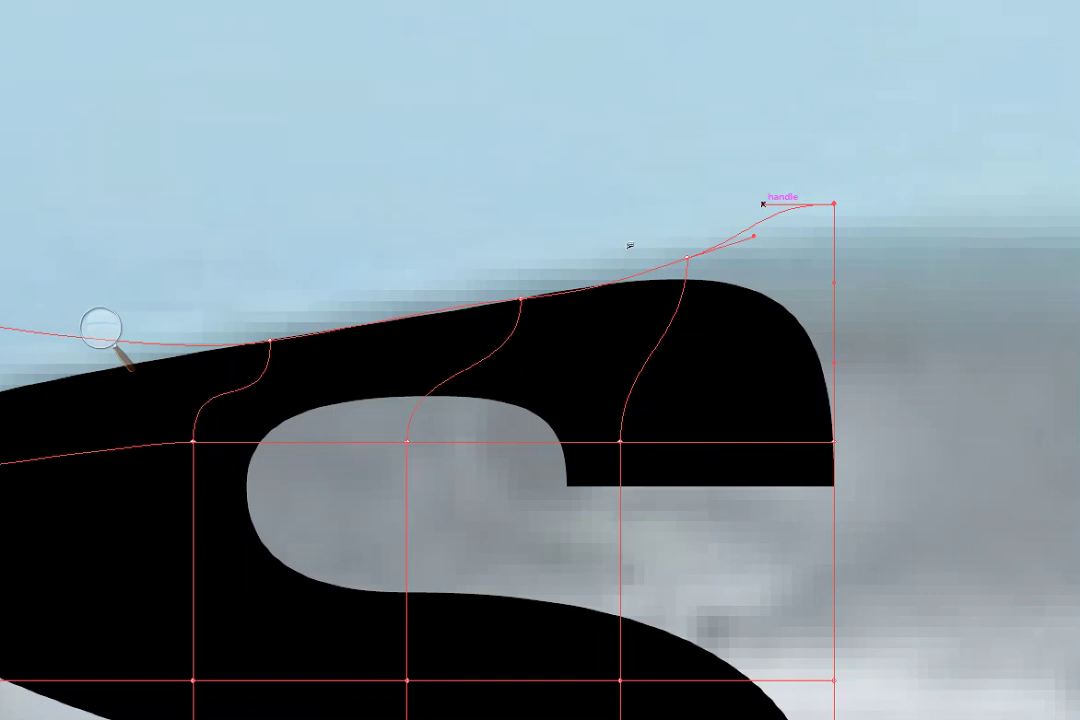
left_click_drag(629, 245, 629, 258)
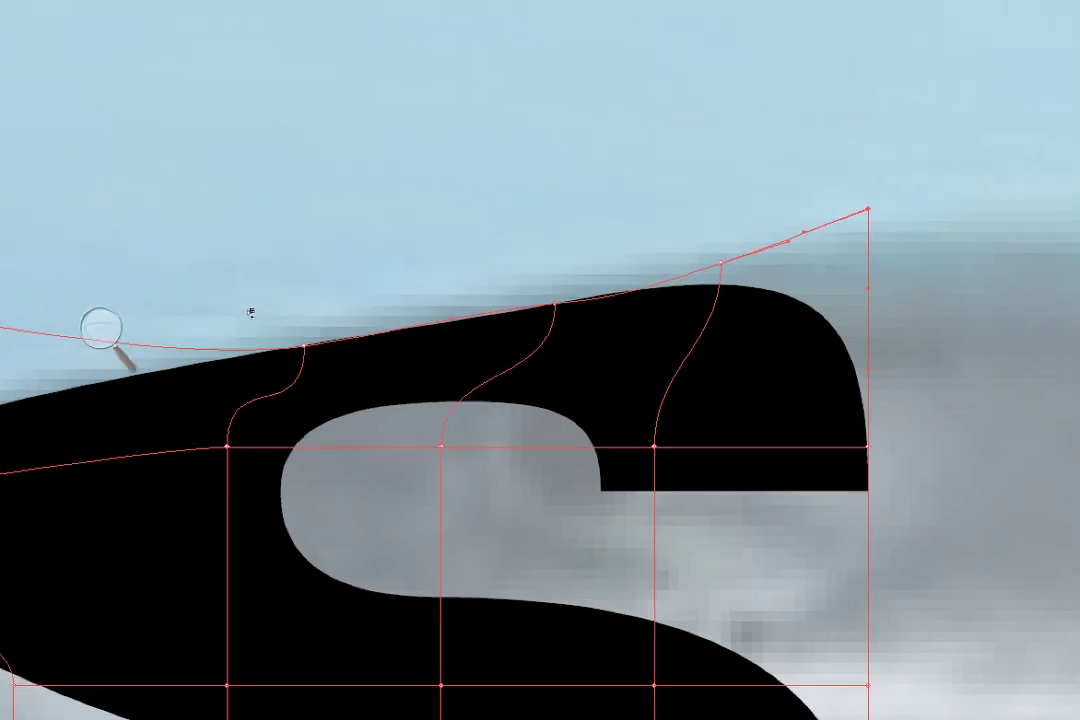
key("super+minus")
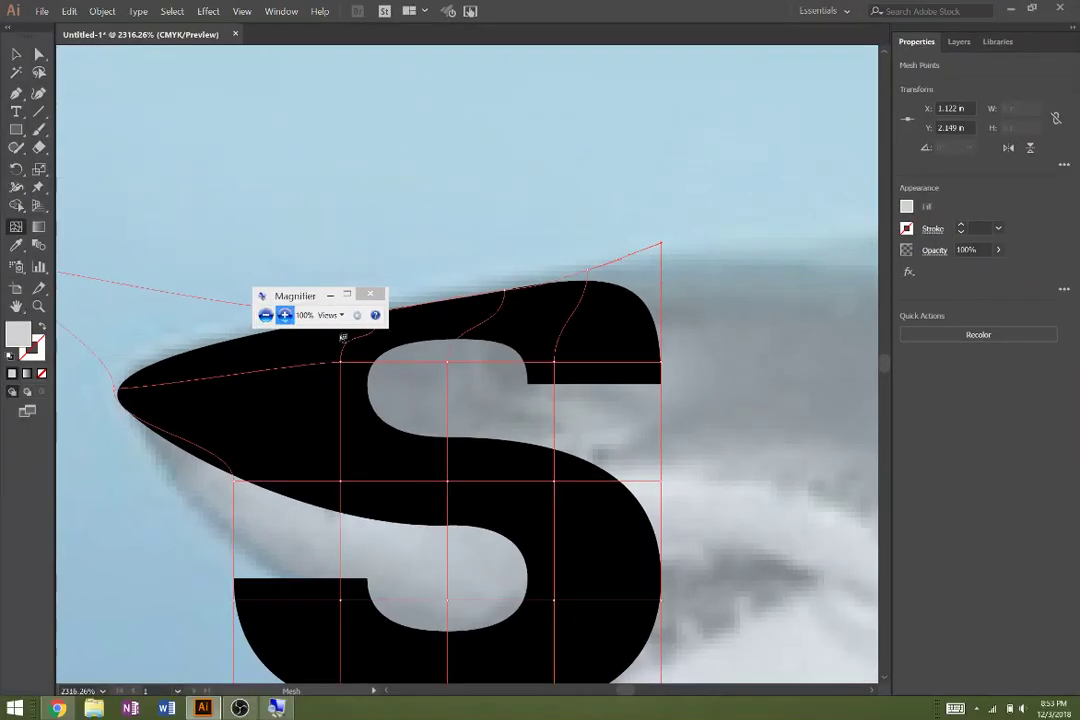
- Move the Magnifier clear of the artwork and pull the S's two lower-right mesh points down over the shark's lower jaw
left_click_drag(419, 316, 1052, 558)
left_click_drag(766, 537, 793, 405)
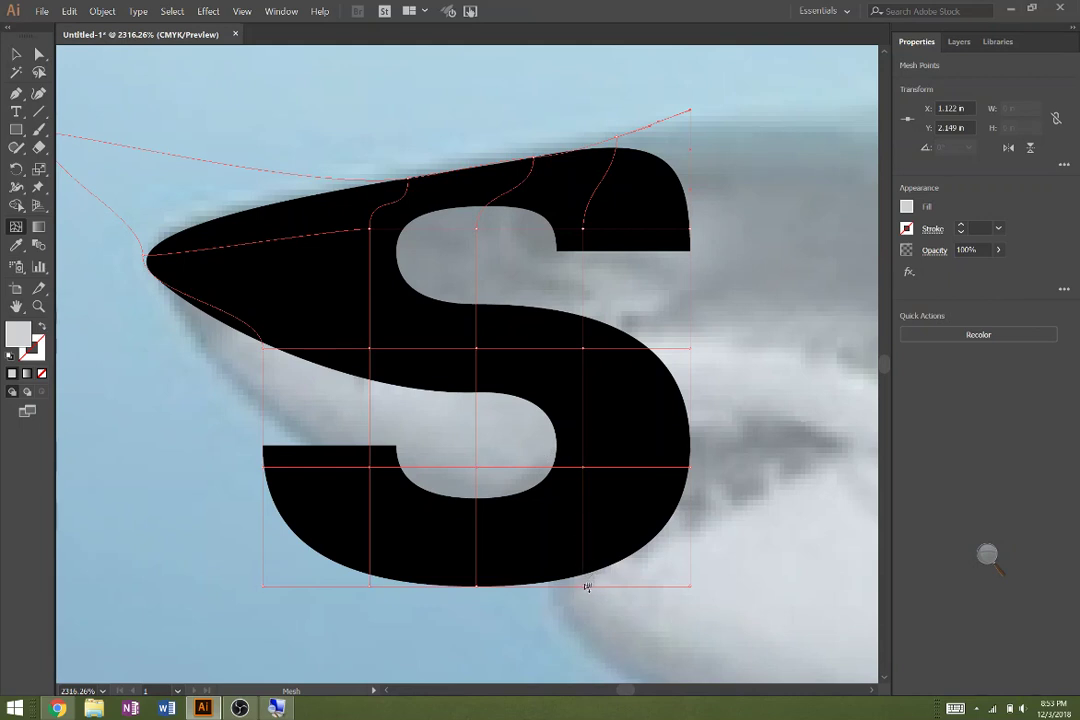
left_click_drag(585, 587, 658, 684)
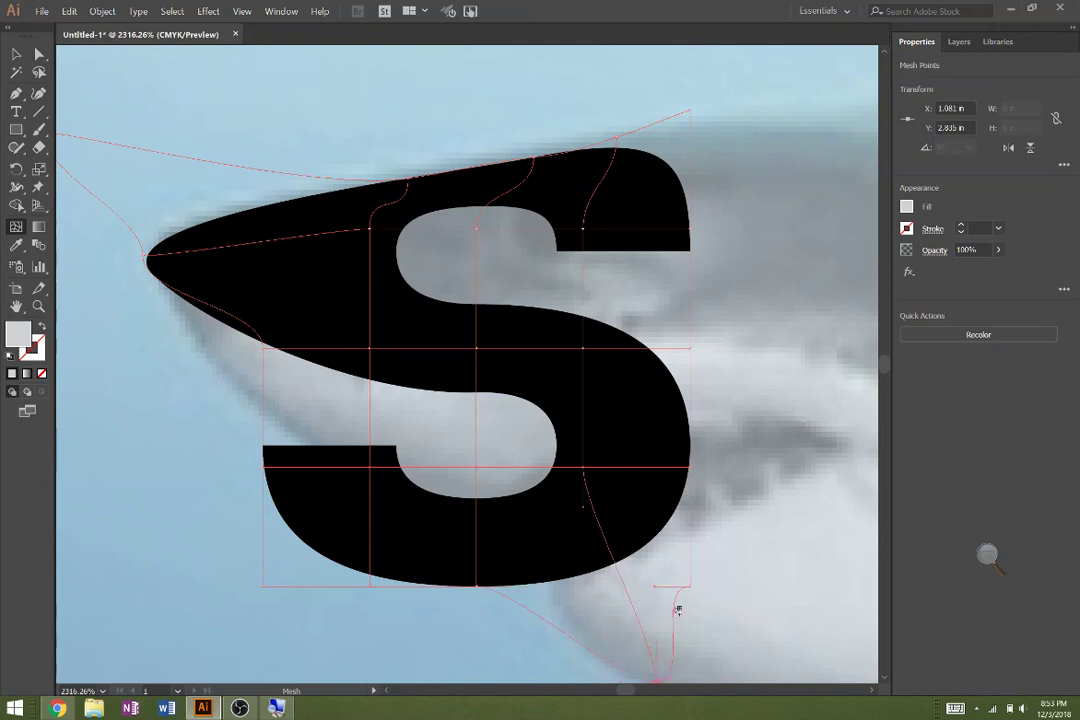
left_click_drag(692, 588, 732, 670)
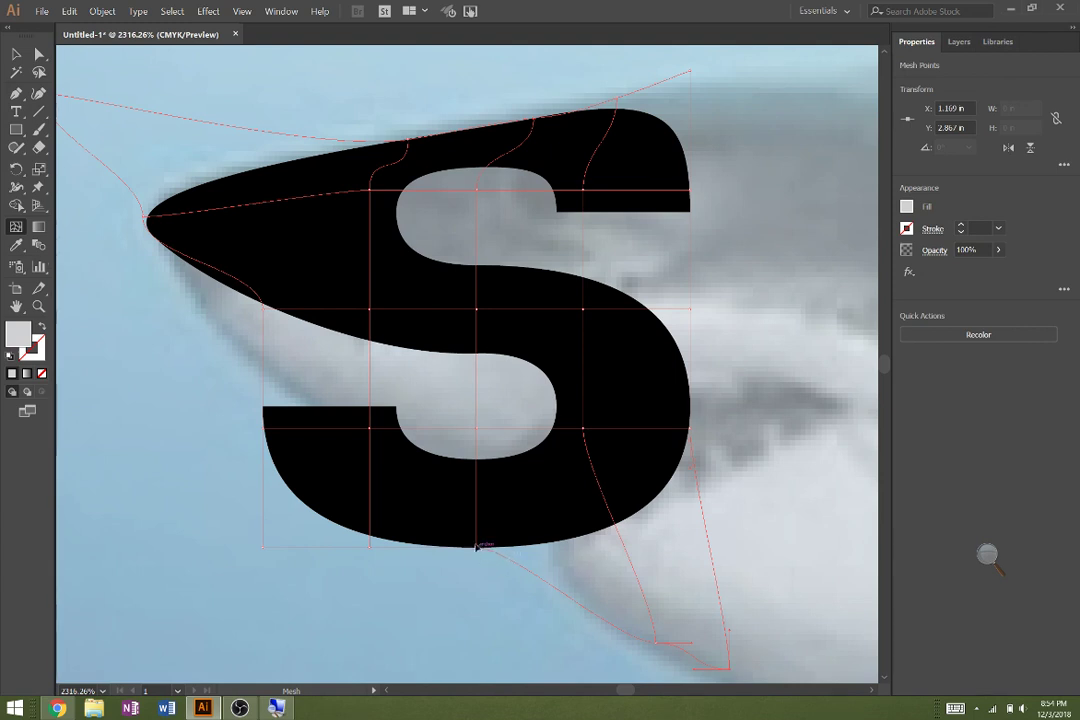
- Raise the three left points of the S's bottom mesh edge to the shark's jawline, the corner to about X 0.609 in, Y 2.616 in
left_click_drag(477, 546, 490, 510)
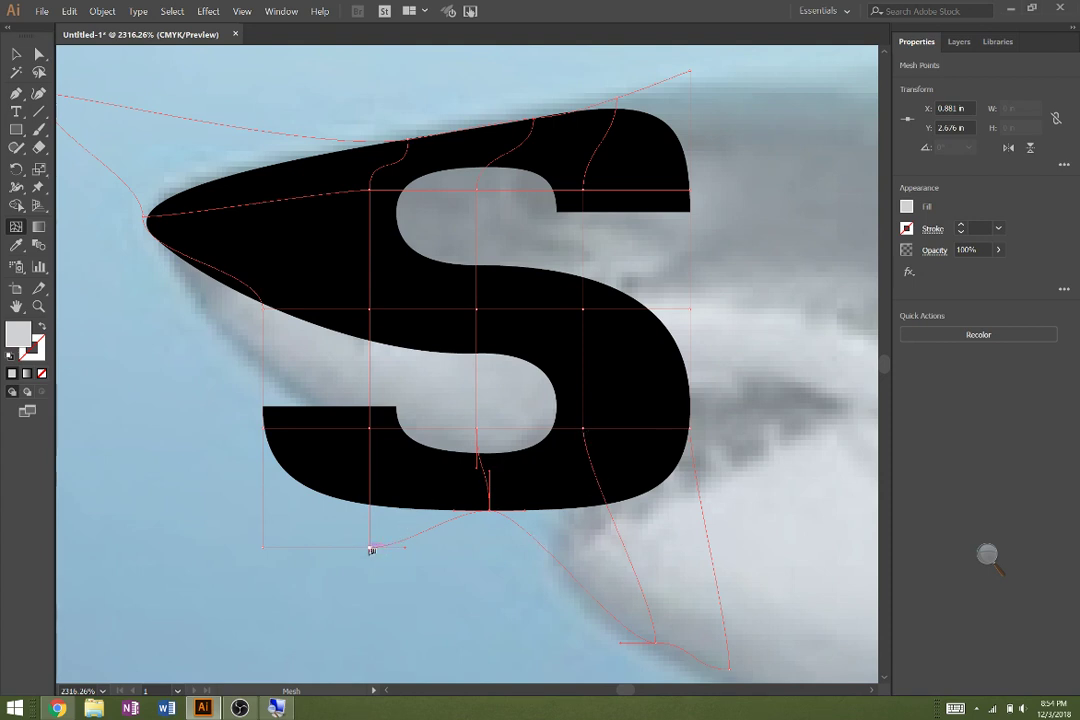
left_click_drag(370, 548, 372, 474)
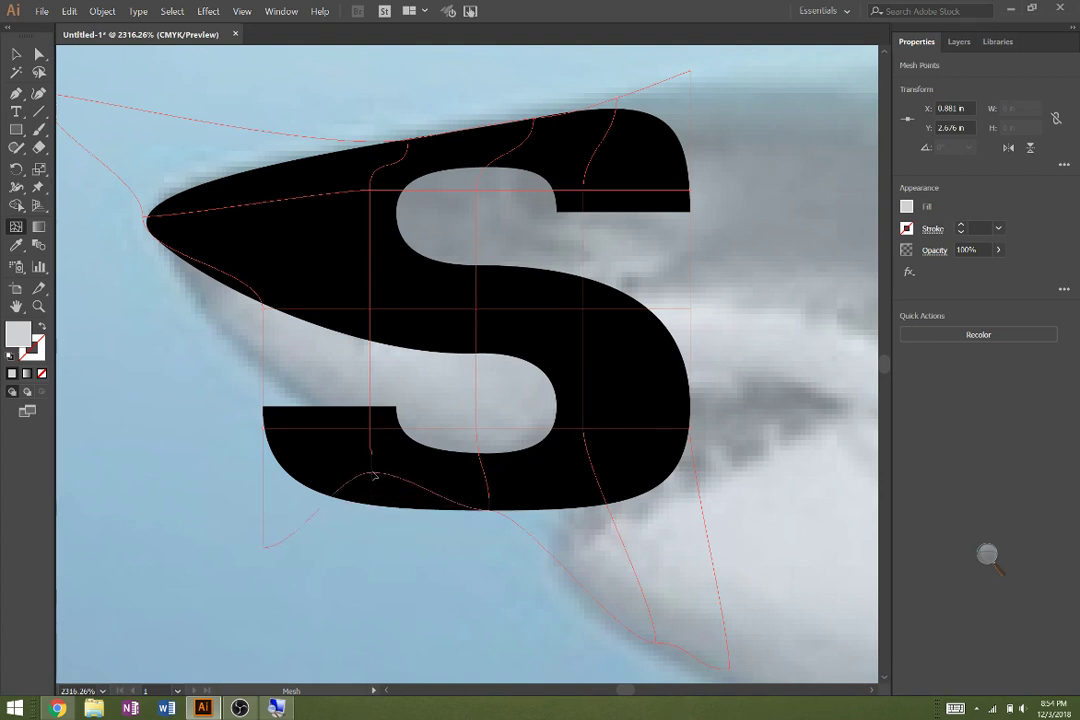
left_click(298, 530)
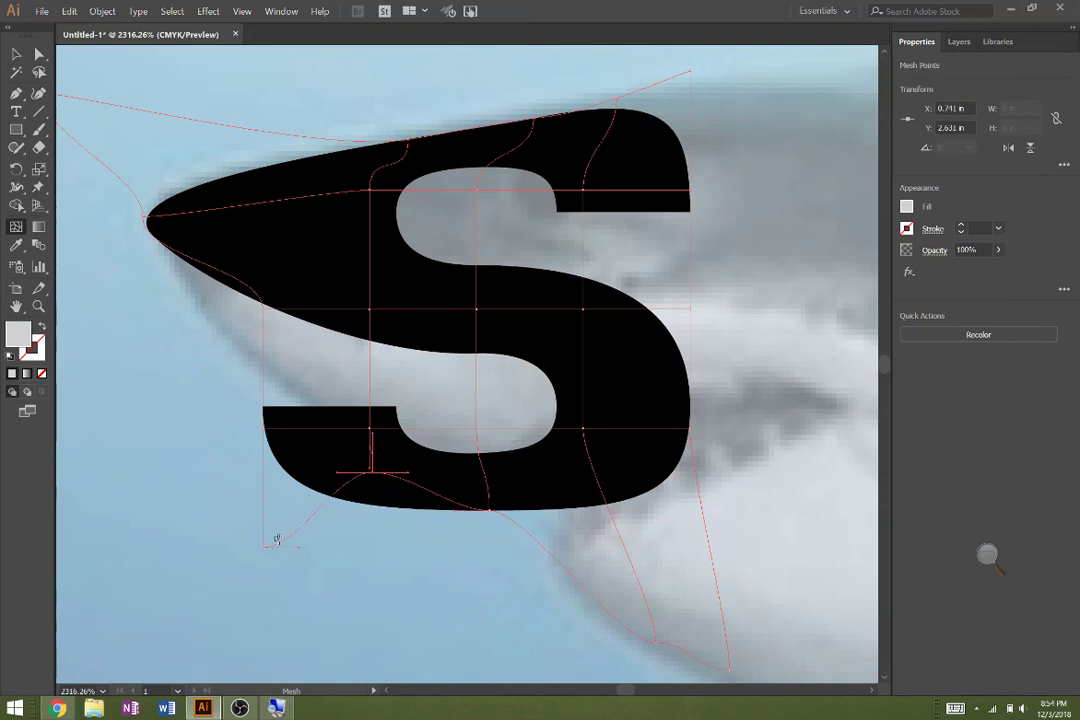
left_click(267, 548)
left_click_drag(267, 548, 360, 486)
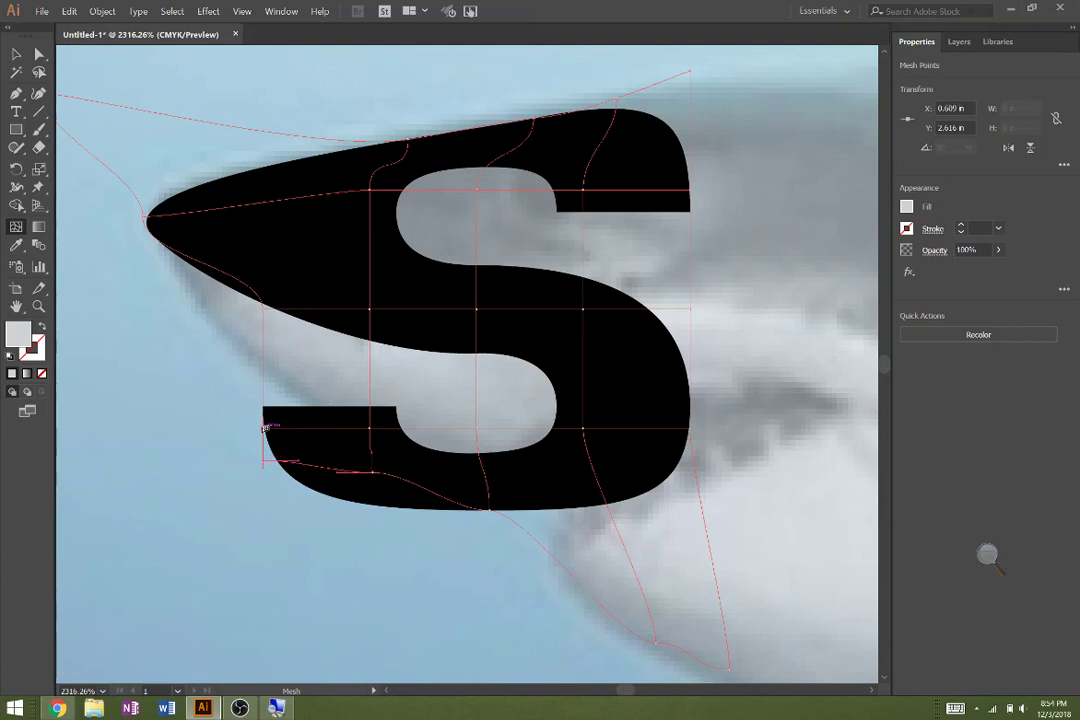
- Raise the three left points of the S's second-lowest mesh row so the letter's lower arm slopes up along the shark's jaw
left_click_drag(266, 430, 270, 360)
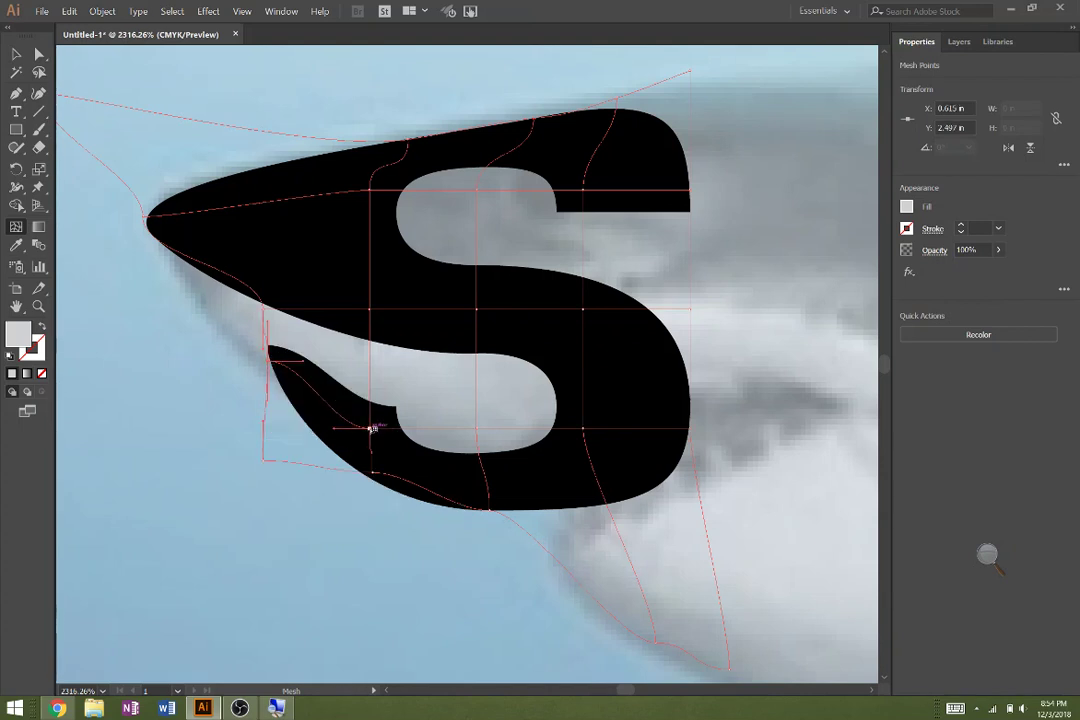
left_click_drag(372, 425, 378, 393)
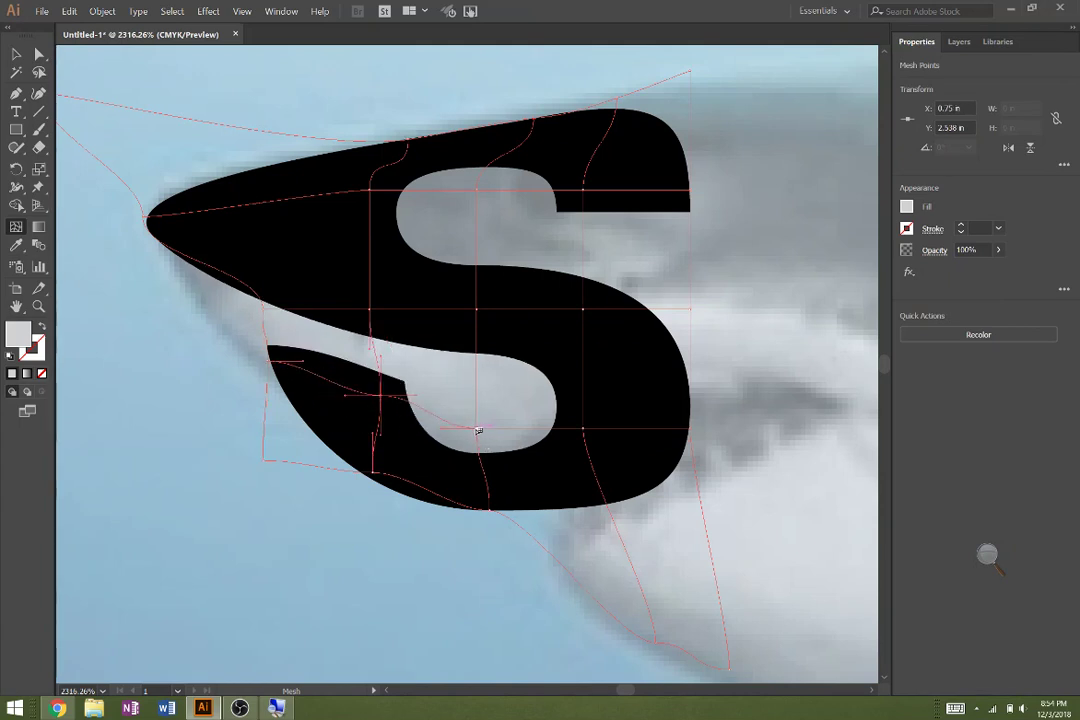
left_click_drag(477, 430, 476, 410)
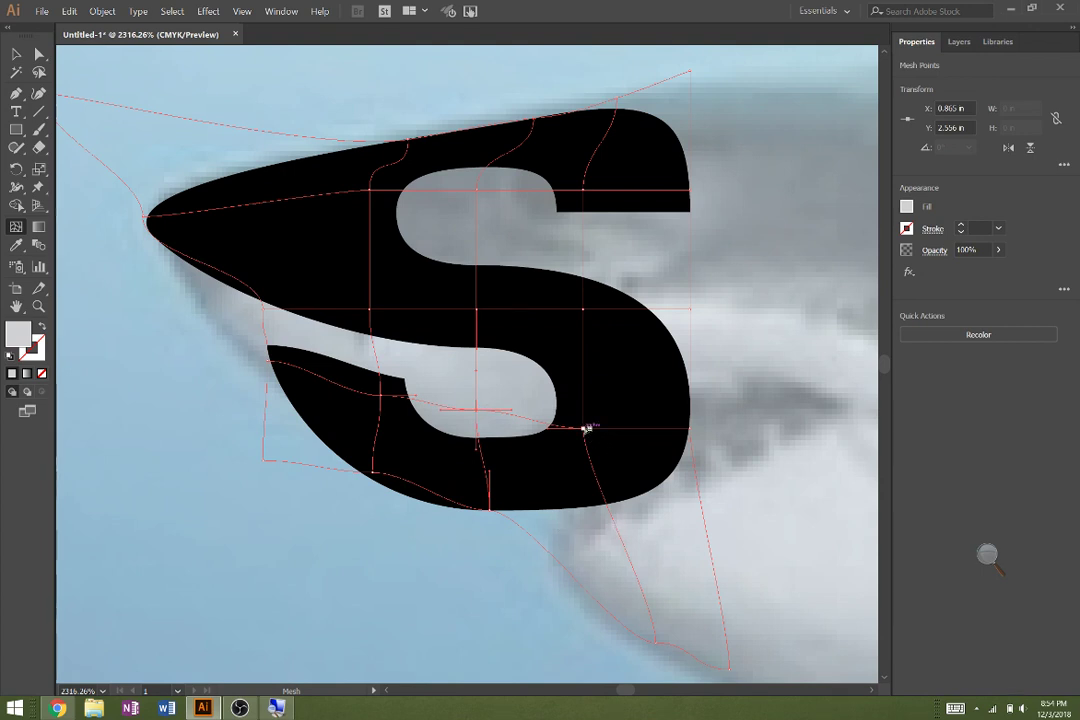
- Stretch the S's lower-right mesh points down along the jaw, placing the bottom-right corner at about X 1.247 in, Y 3.012 in
left_click_drag(584, 427, 712, 516)
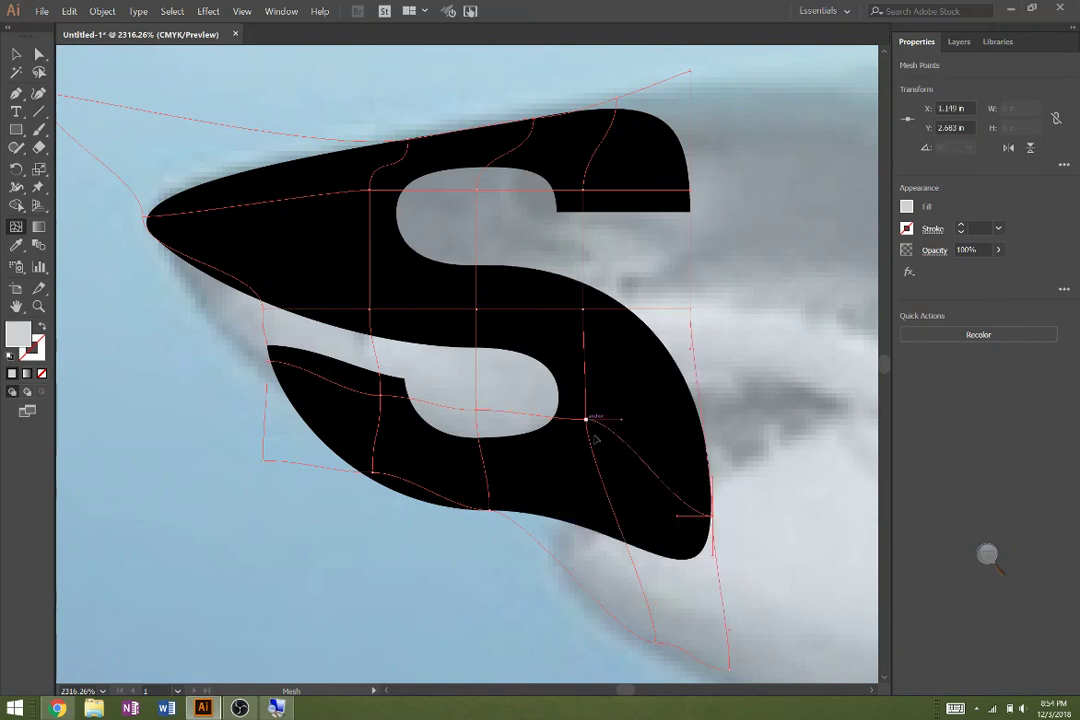
left_click_drag(584, 420, 614, 480)
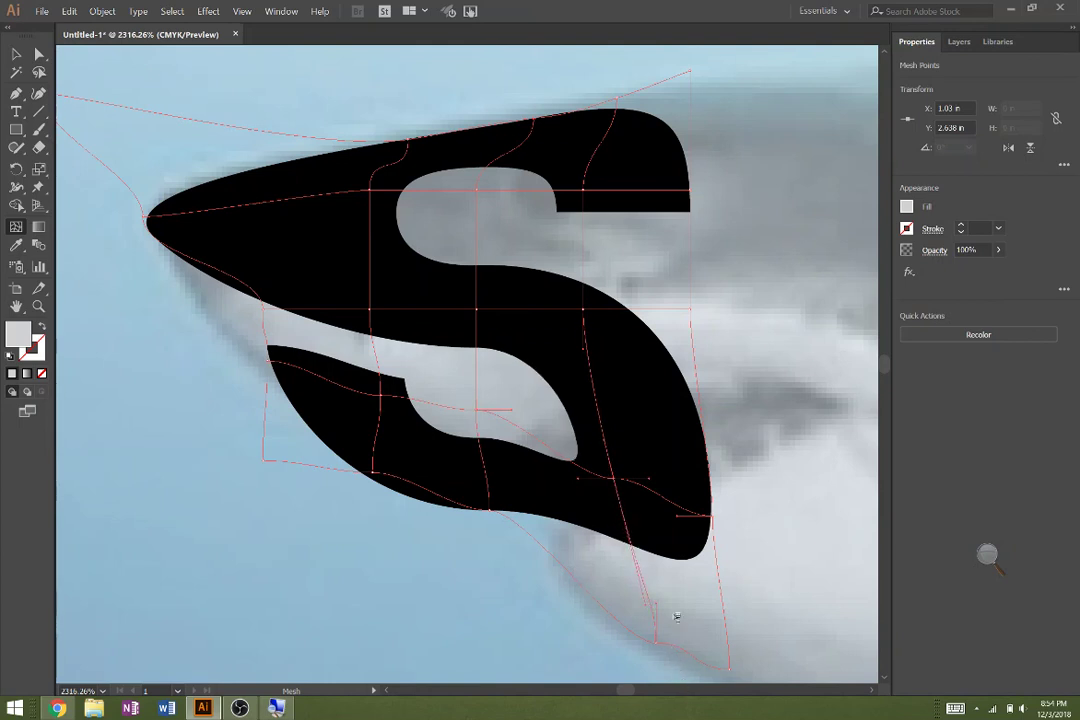
mouse_move(663, 614)
left_mouse_down()
mouse_move(660, 538)
mouse_move(662, 630)
left_mouse_up()
left_click(660, 540, "alt")
left_click_drag(677, 570, 644, 487)
left_click_drag(694, 522, 760, 643)
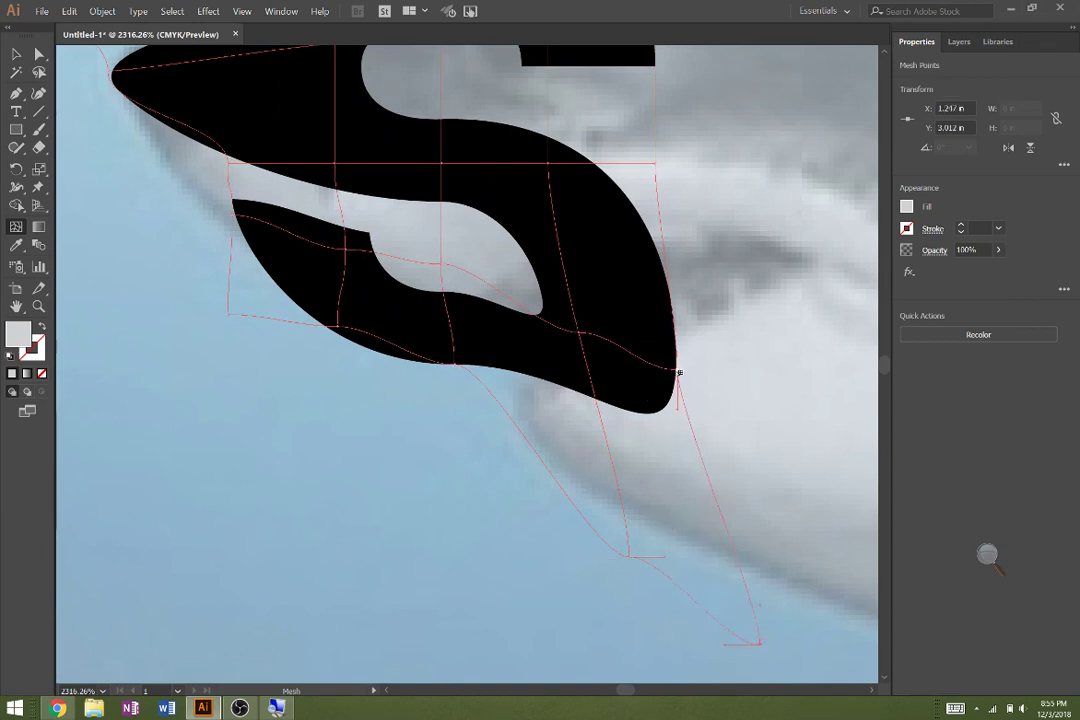
left_click_drag(676, 370, 700, 444)
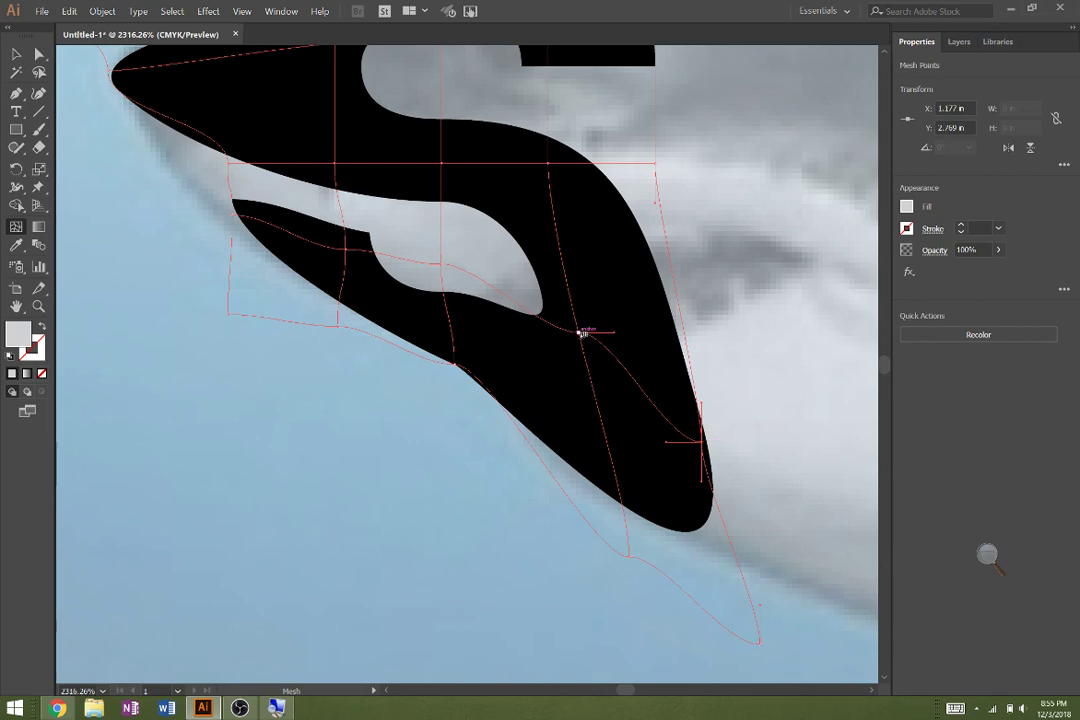
mouse_move(601, 331)
left_mouse_down()
mouse_move(646, 398)
mouse_move(651, 386)
mouse_move(607, 335)
mouse_move(591, 272)
mouse_move(609, 331)
left_mouse_up()
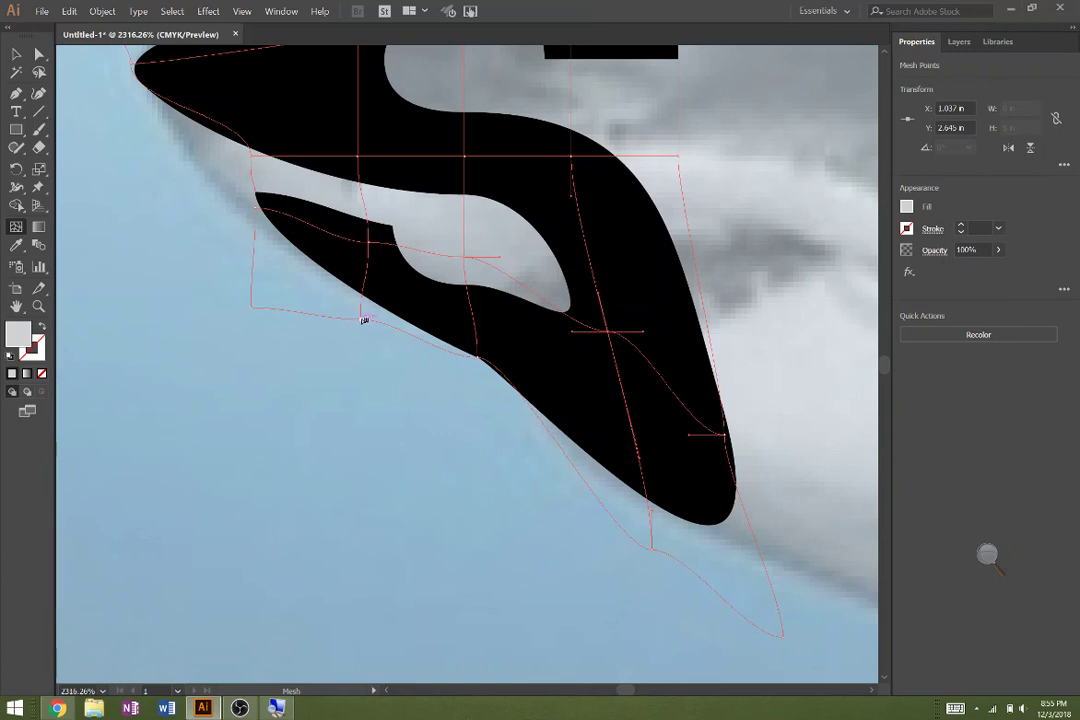
- Tilt the direction handles of the S's bottom-edge mesh points to follow the slope of the shark's lower jaw
left_click(362, 317)
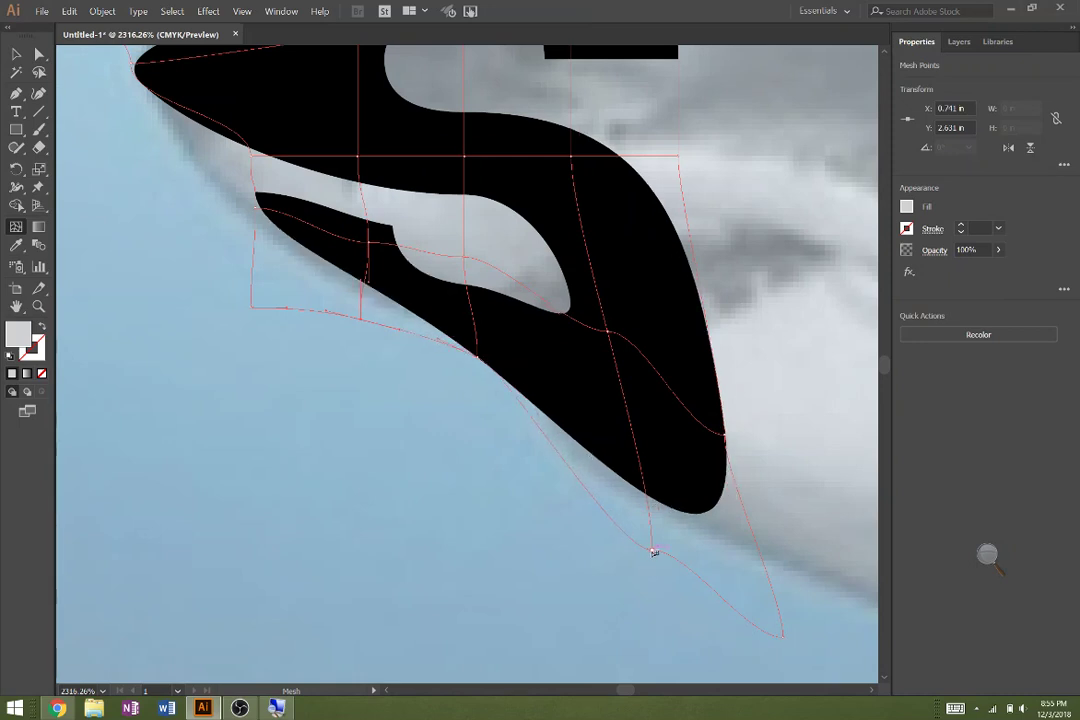
left_click(653, 550)
left_click_drag(690, 551, 701, 580)
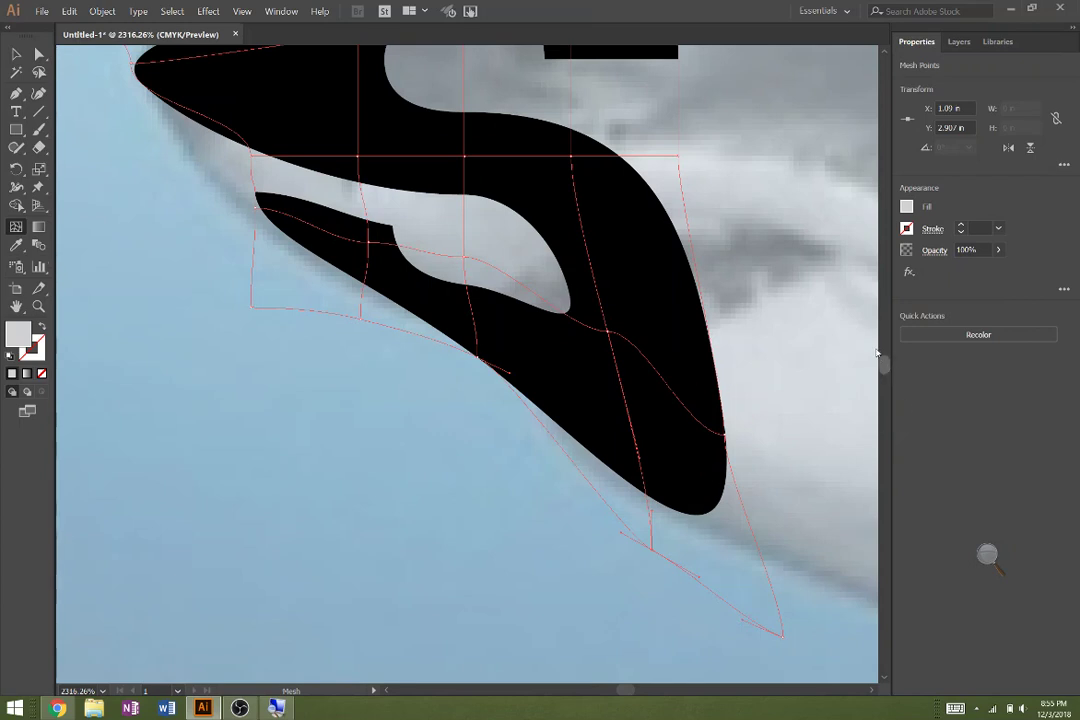
- Shift the middle mesh row's two left points outward to about X 0.546 in, Y 2.438 in and X 0.7 in, Y 2.451 in
left_click_drag(884, 364, 882, 345)
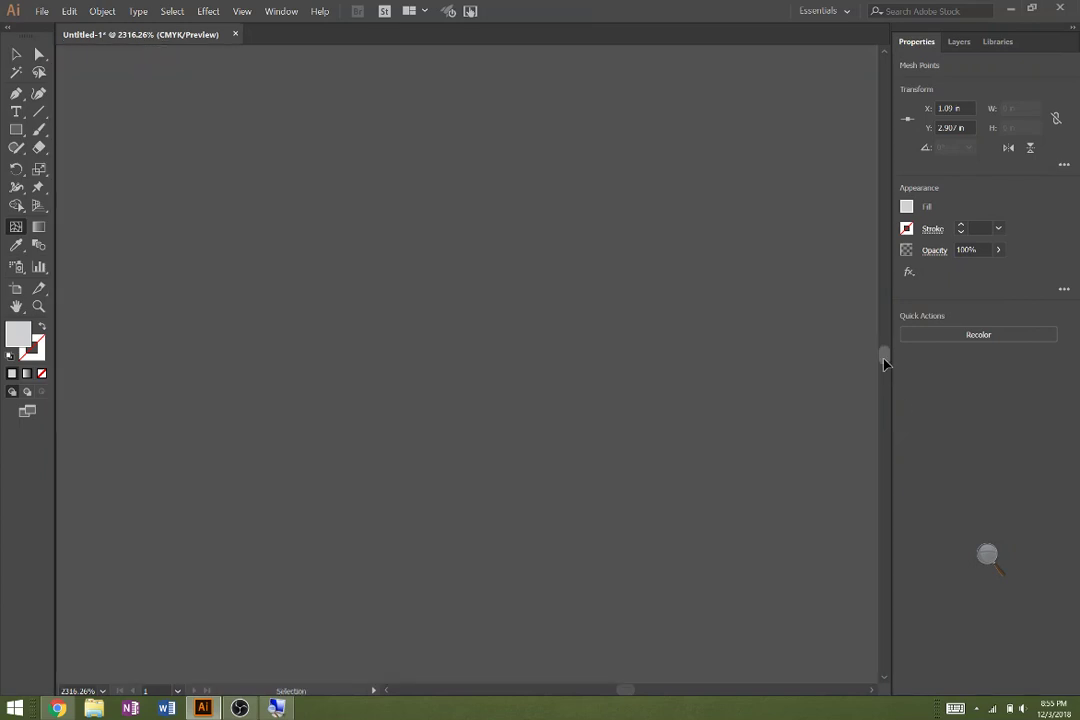
key("ctrl+0")
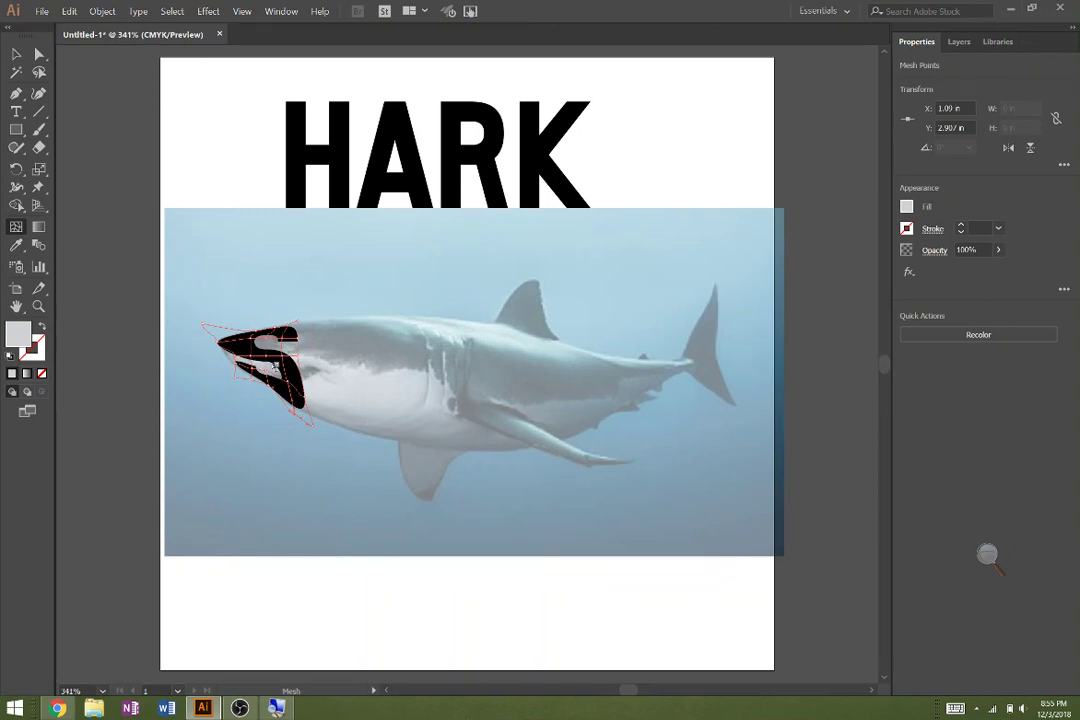
key("z")
left_click(264, 352)
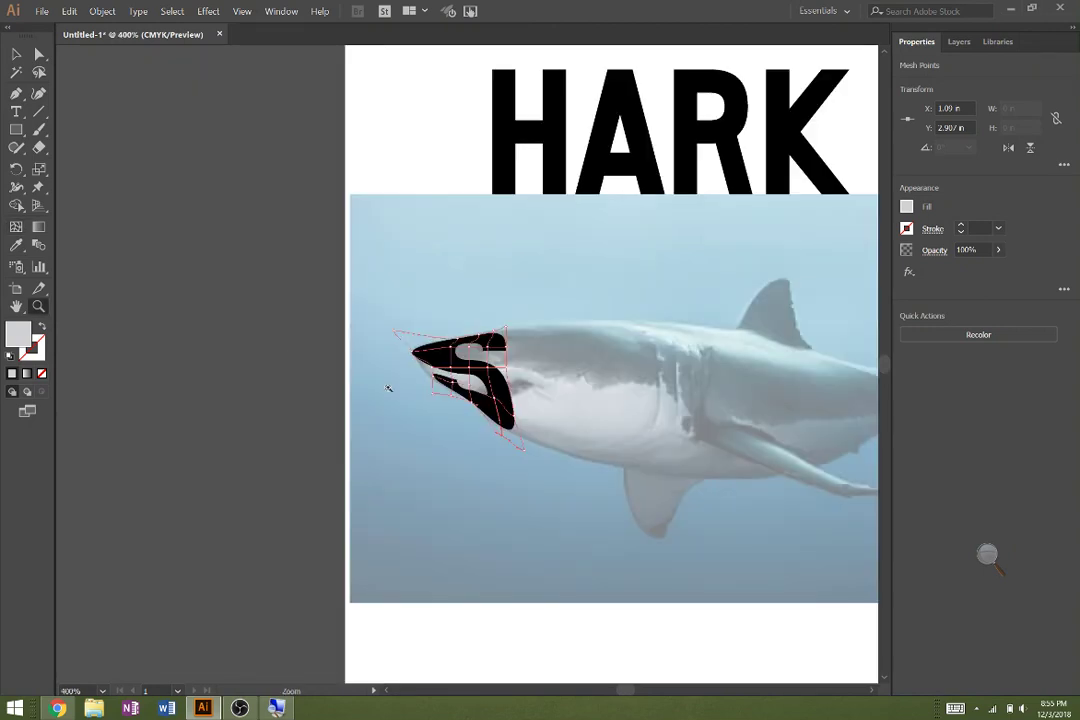
left_click(471, 403)
left_click(484, 311)
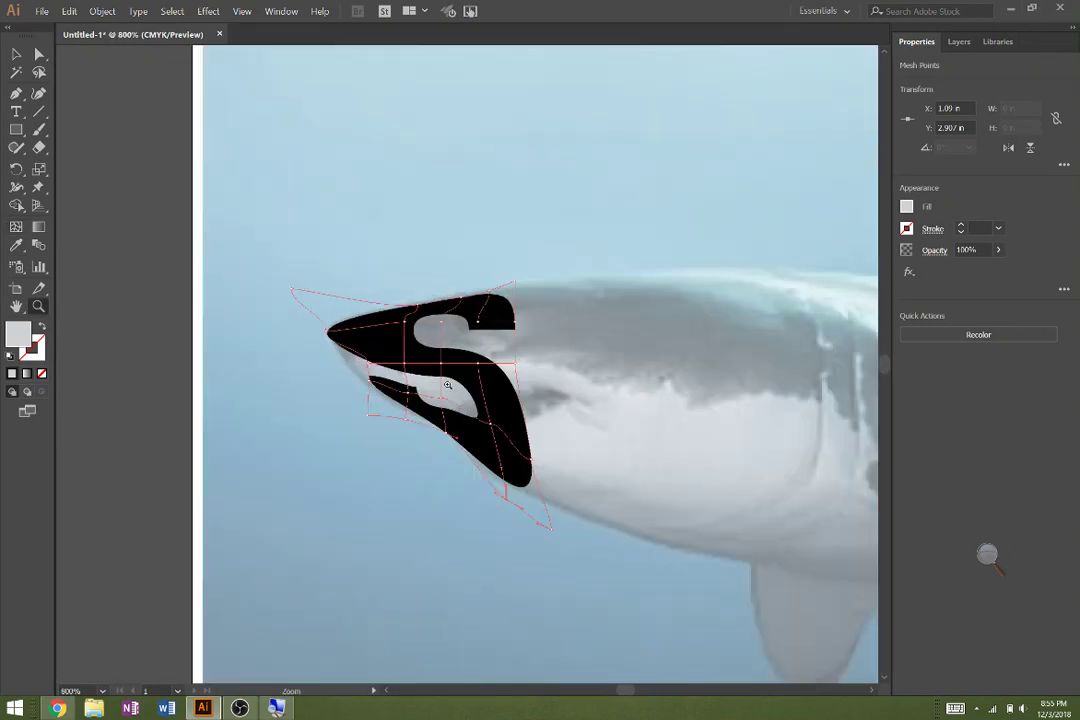
left_click(447, 385)
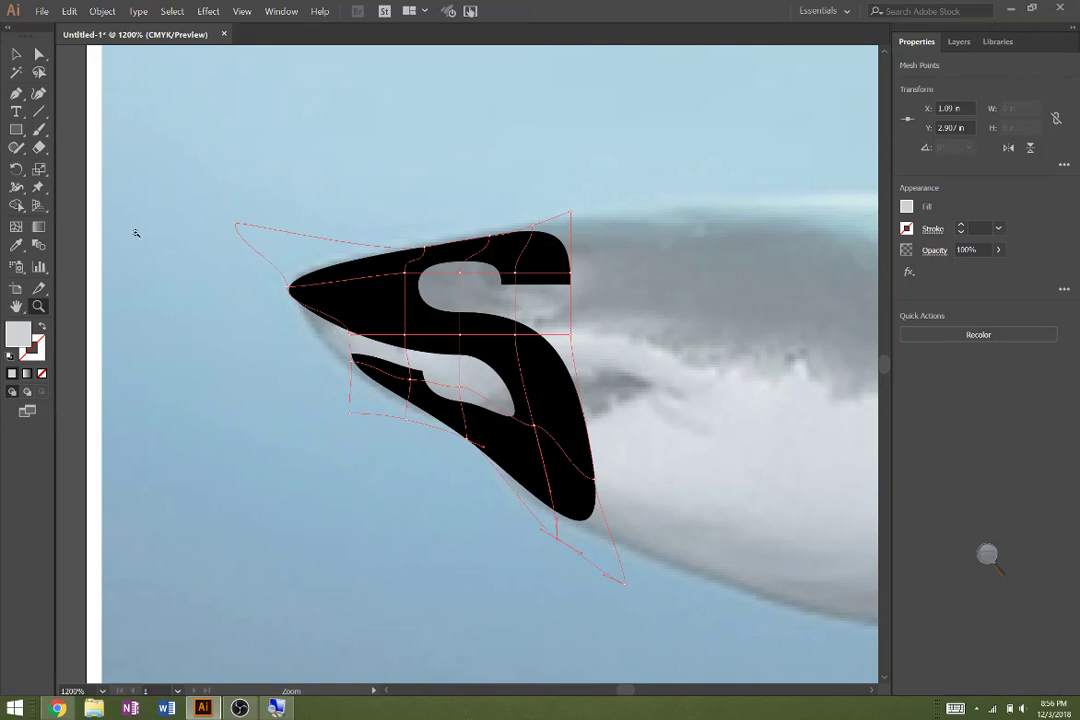
left_click(13, 229)
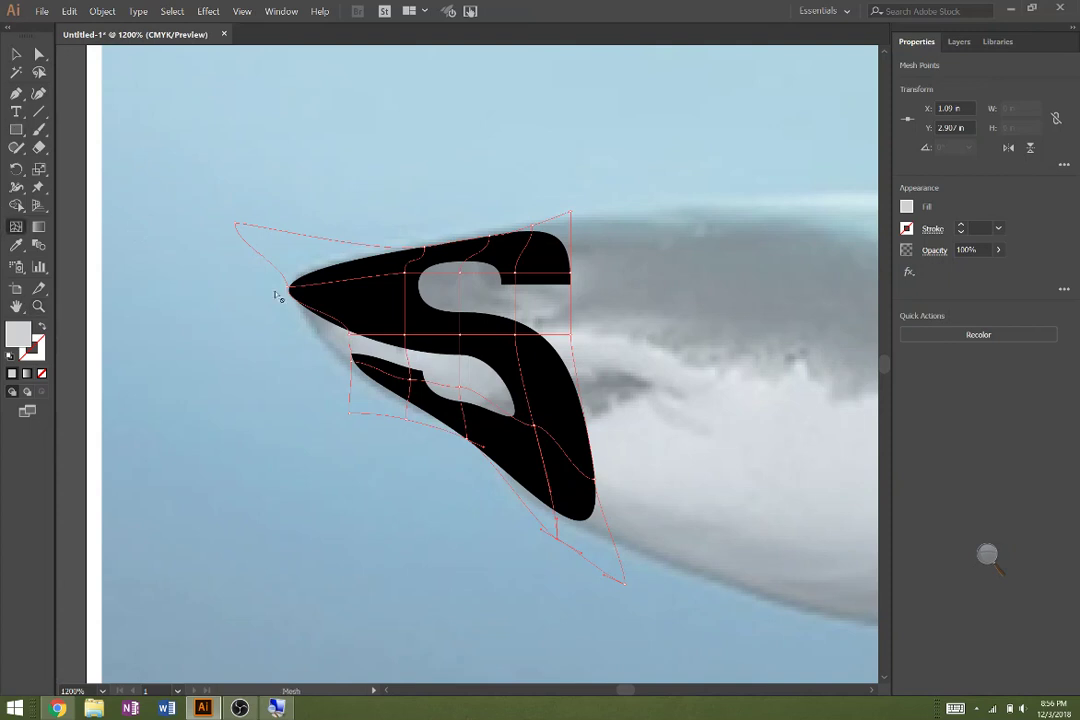
left_click_drag(352, 337, 331, 340)
left_click(322, 340)
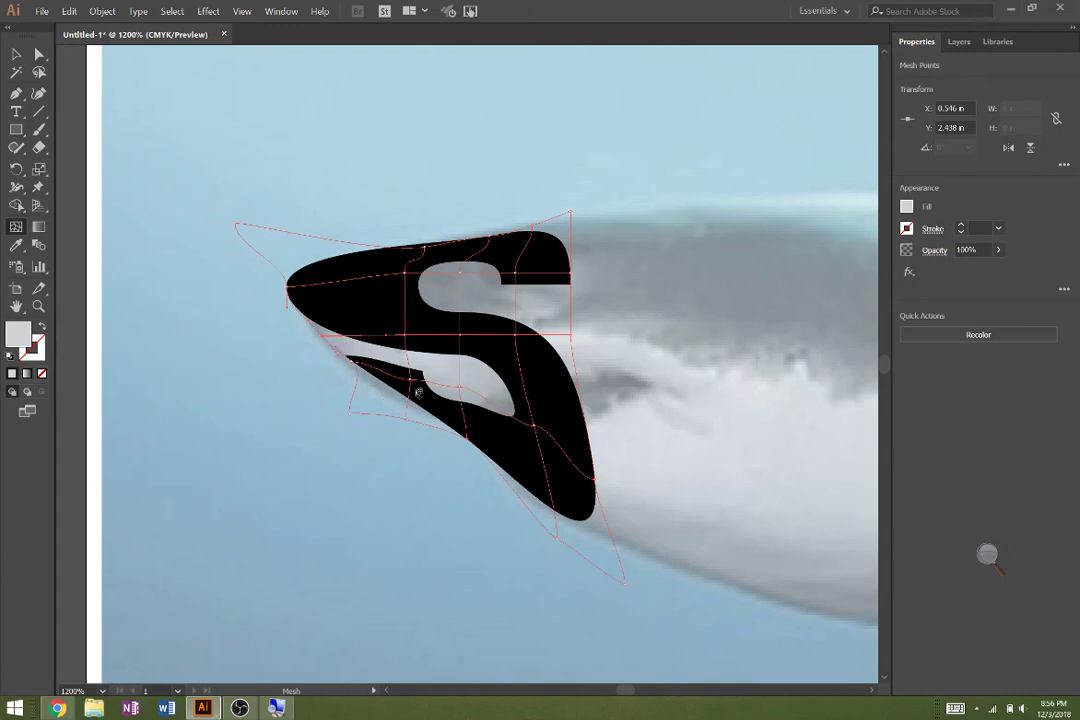
left_click_drag(413, 378, 436, 388)
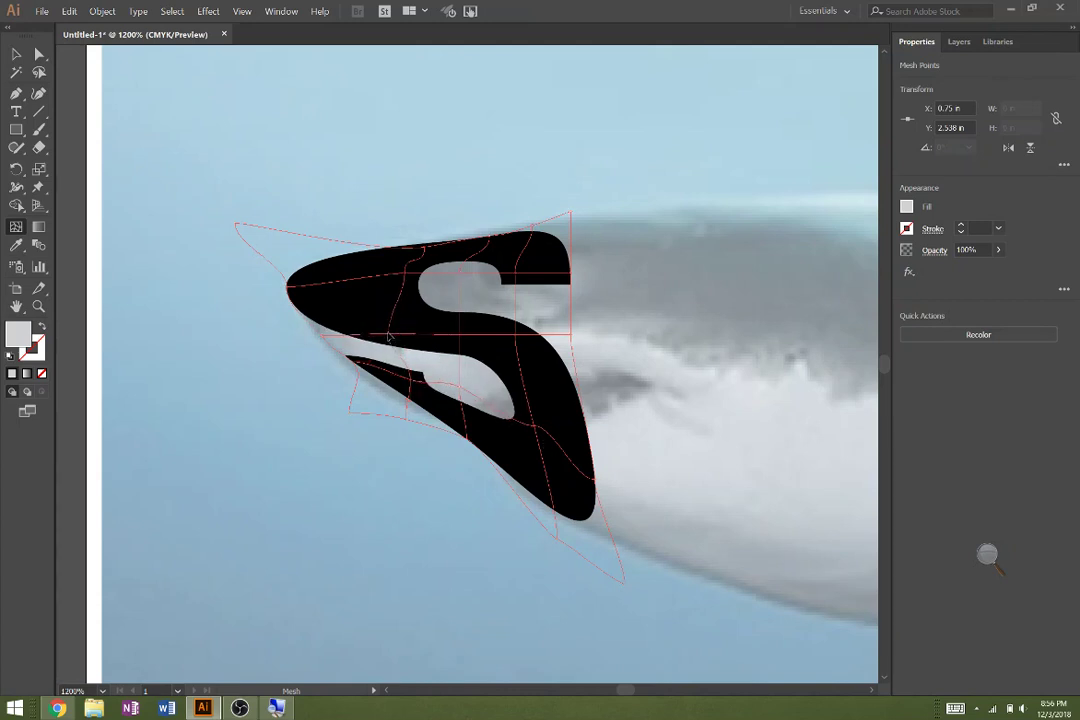
- Reshape the S's upper opening by shifting the upper mesh row's interior points, the leftmost to about X 0.666 in, Y 2.334 in
left_click(405, 274)
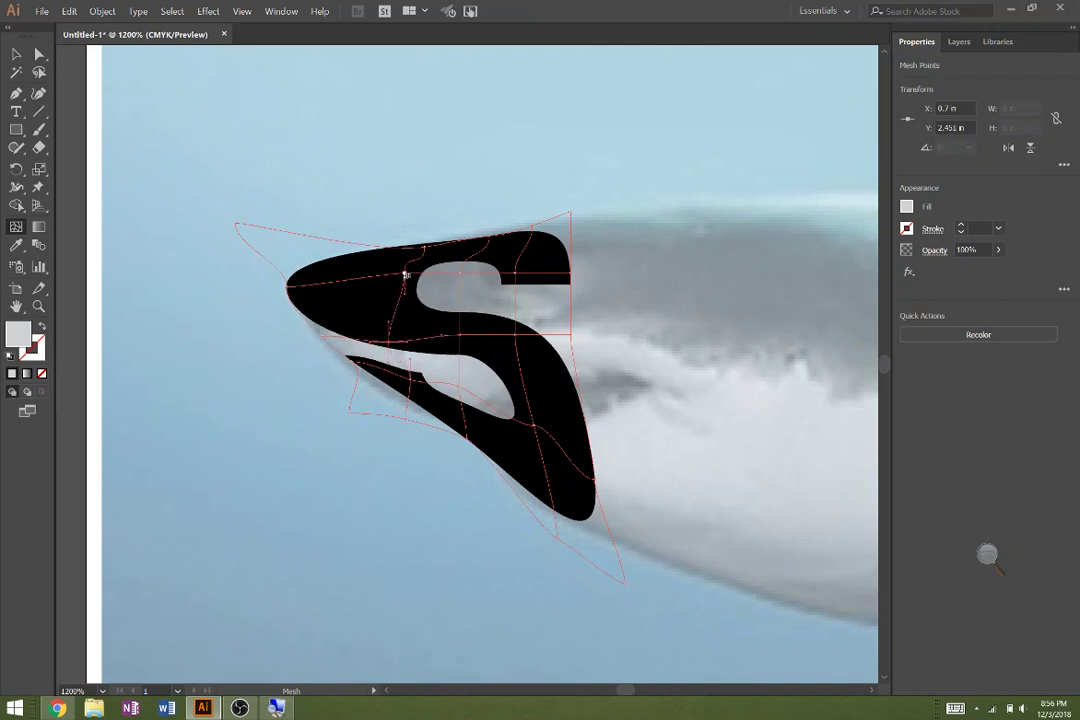
left_click_drag(405, 274, 373, 288)
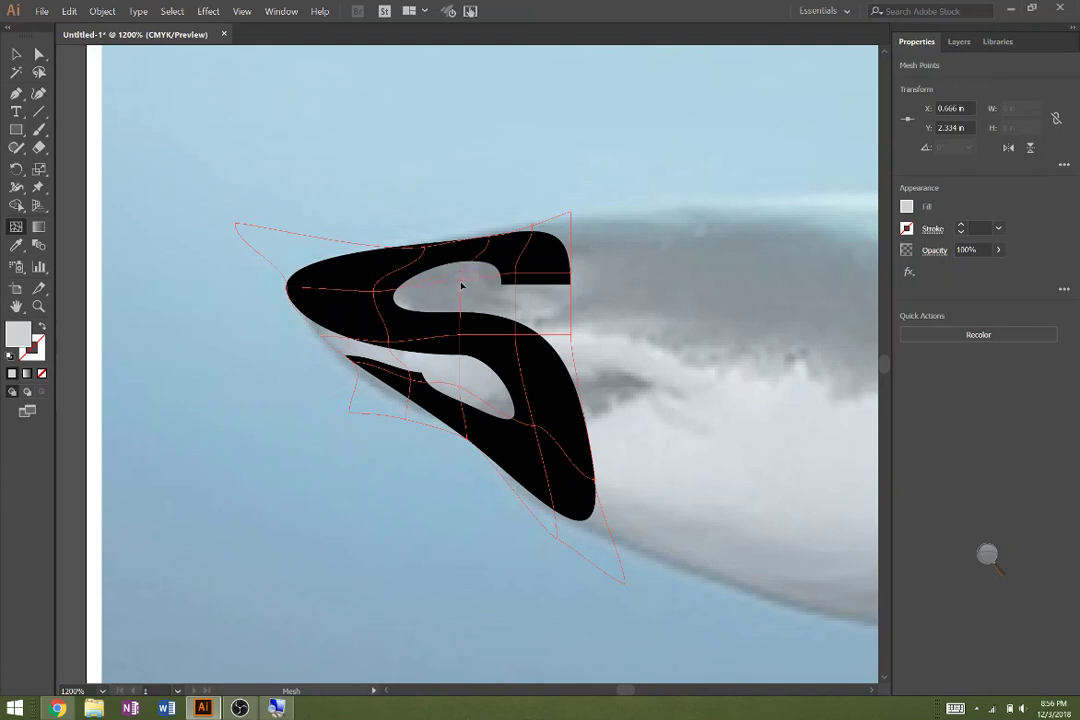
left_click_drag(460, 290, 514, 285)
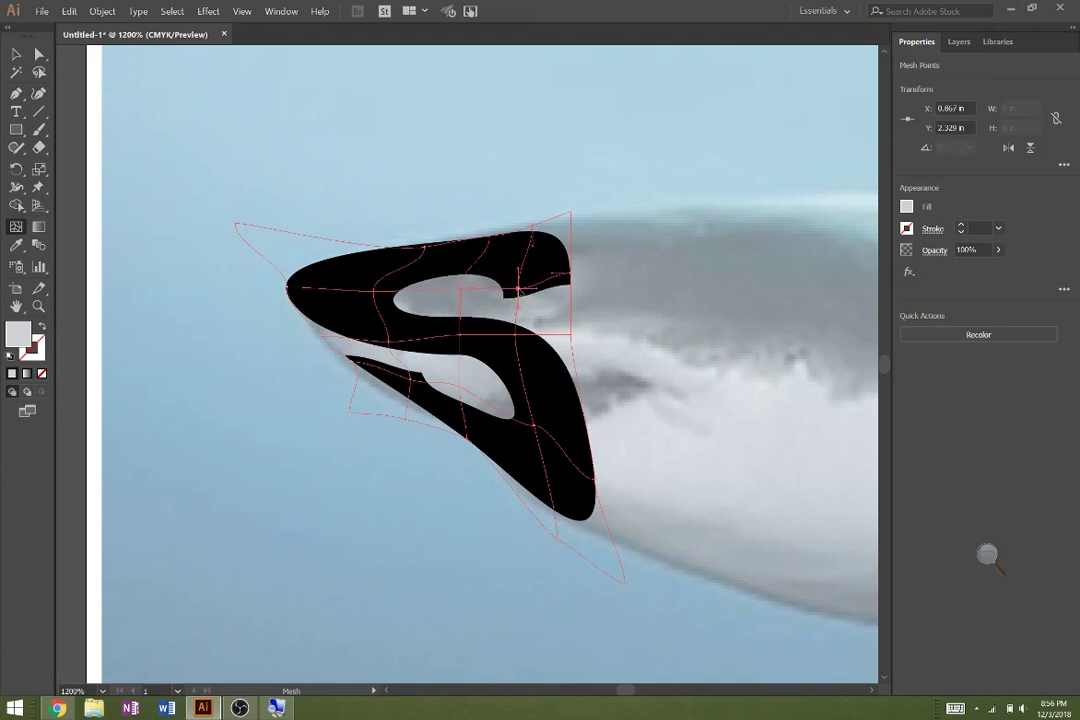
- Tilt the direction handles of the S's interior mesh points around the lower opening to smooth its curves
left_click(394, 372)
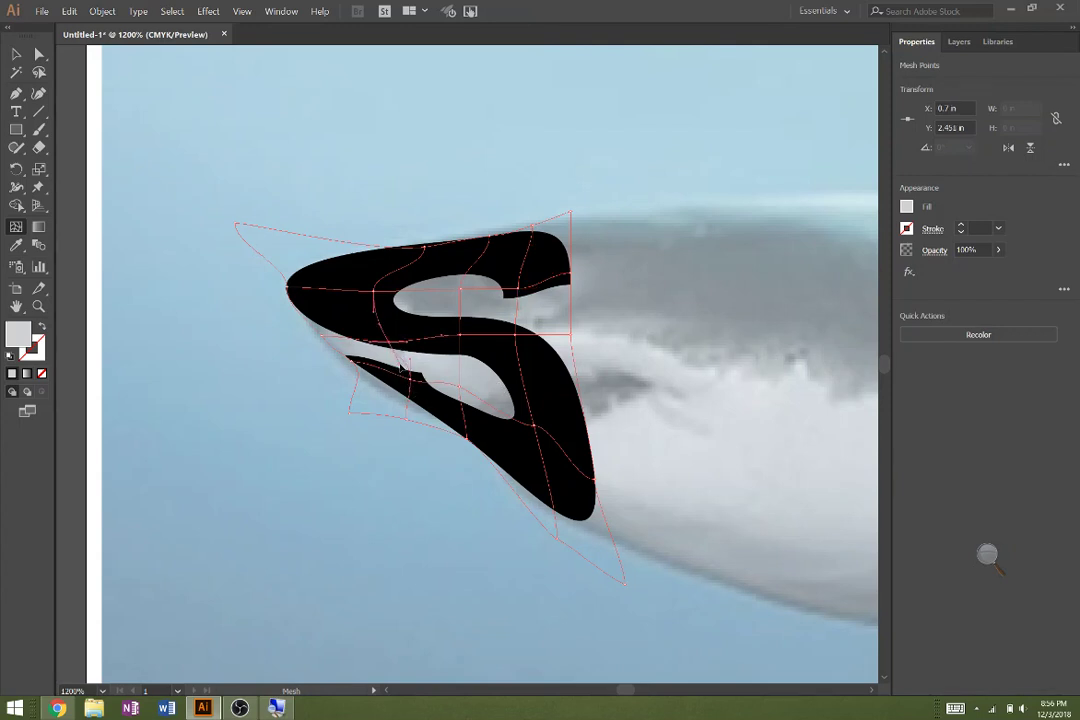
left_click(461, 335)
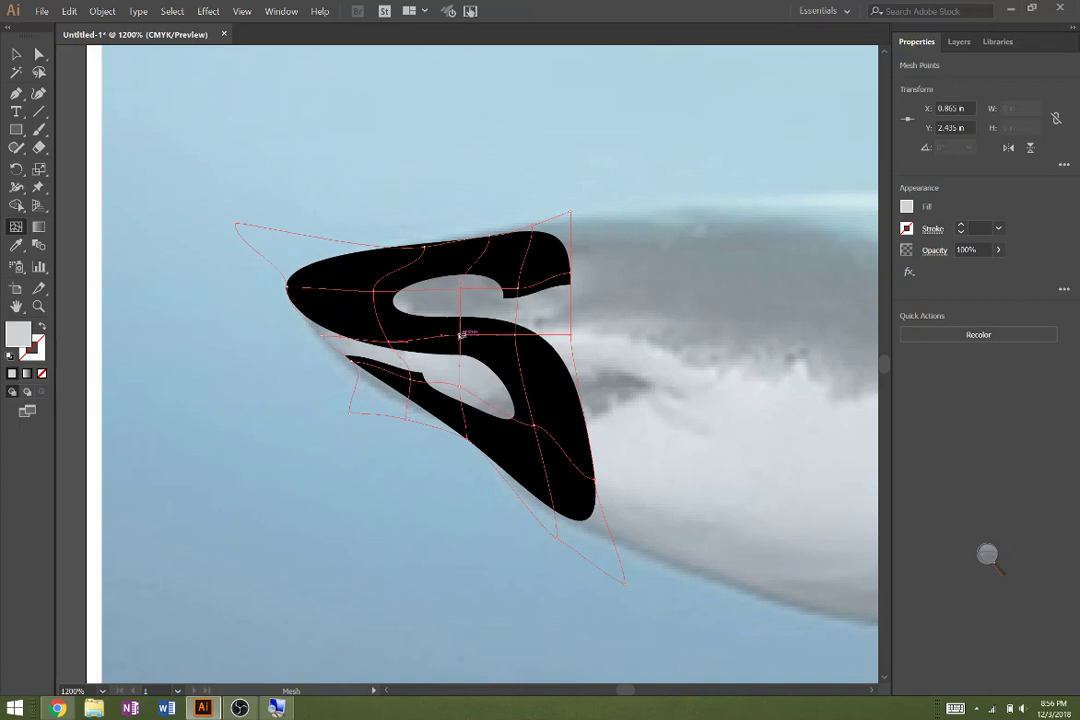
left_click(411, 379)
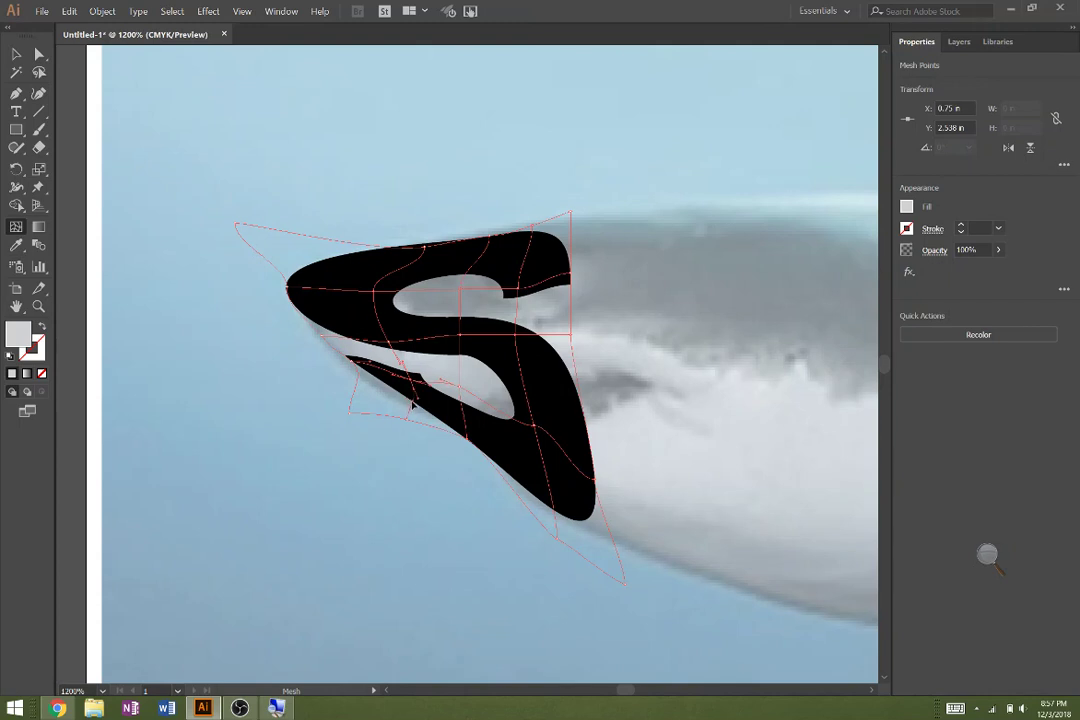
left_click(465, 418)
left_click(518, 426)
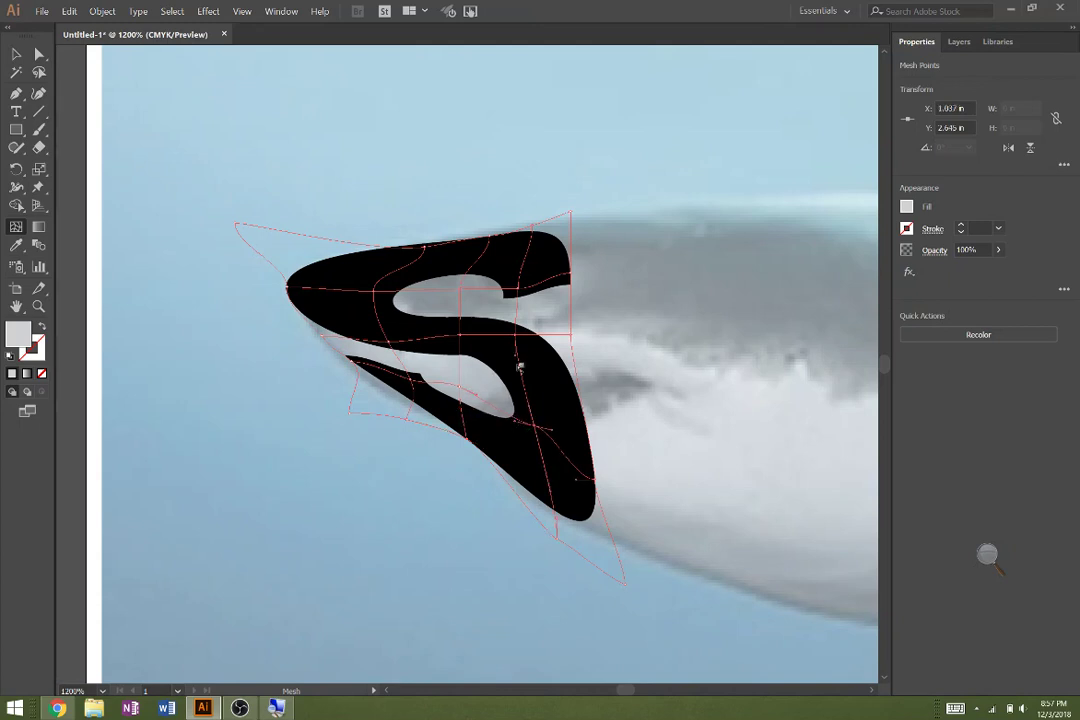
- Move the middle row's right interior mesh point to about X 1.022 in, Y 2.464 in and the upper row's right end to X 1.122 in, Y 2.336 in
left_click_drag(516, 336, 550, 350)
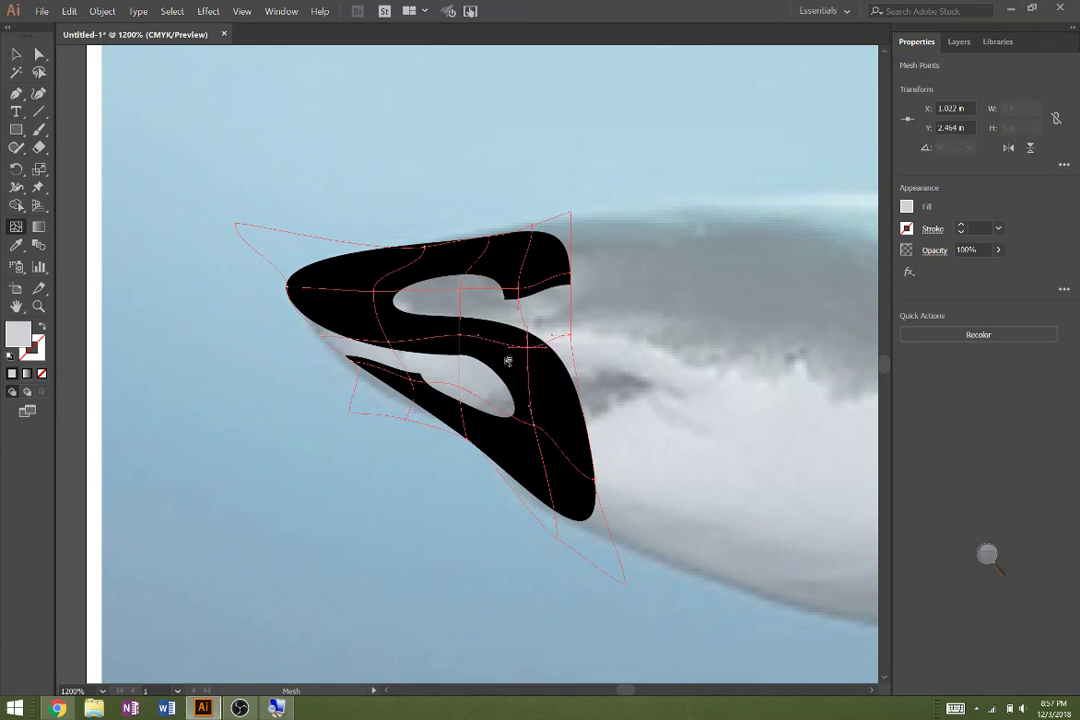
left_click(511, 347)
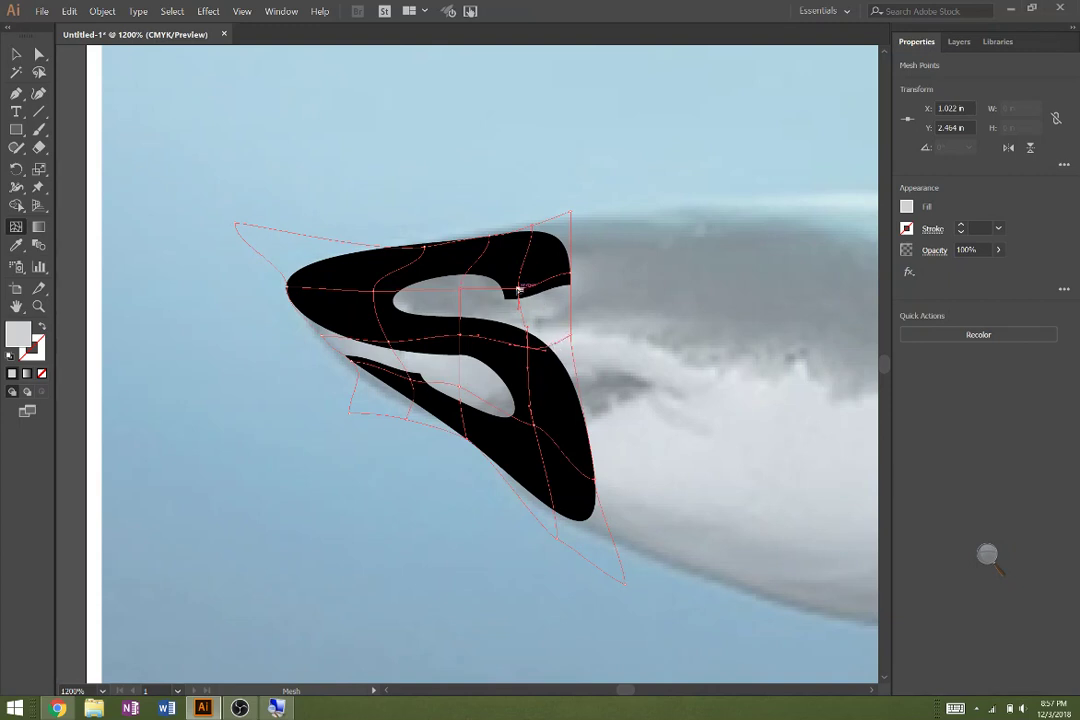
left_click(573, 275)
left_click_drag(573, 275, 573, 293)
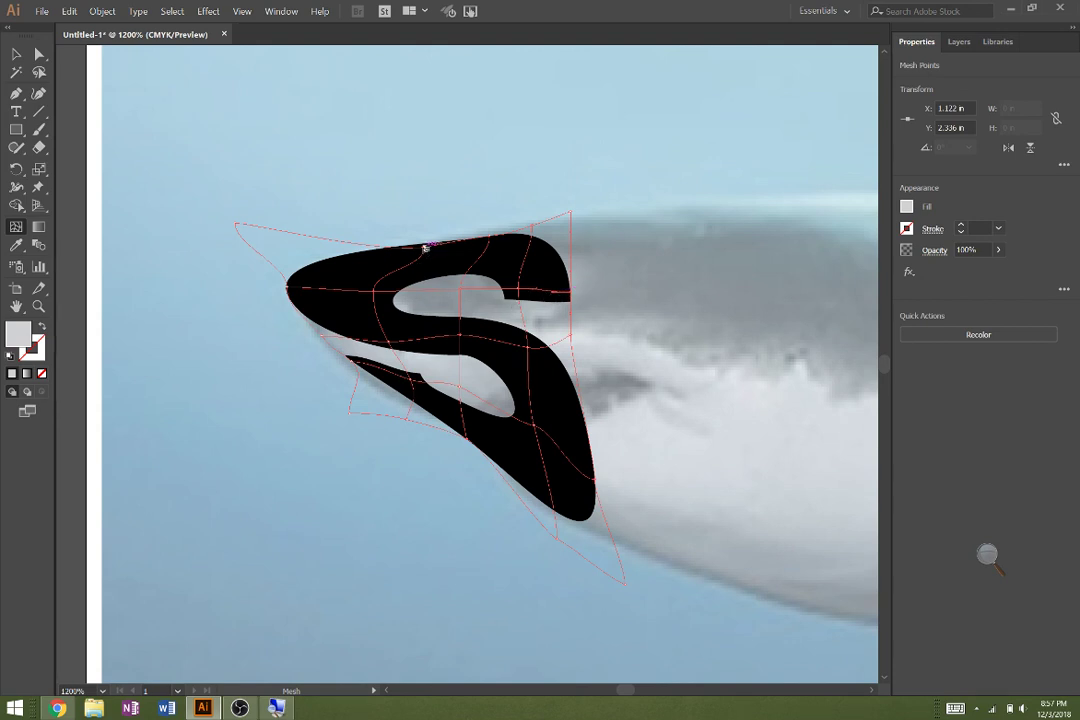
- Finish editing the S's mesh at the top edge above the snout and deselect the letter
left_click(427, 247)
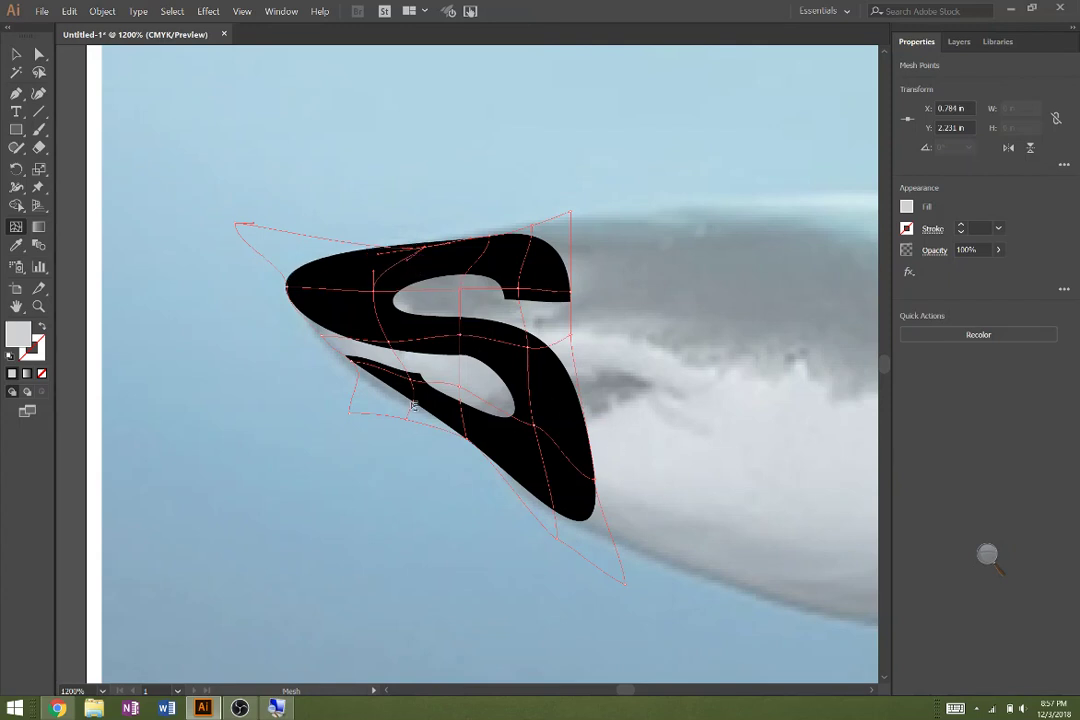
key("v")
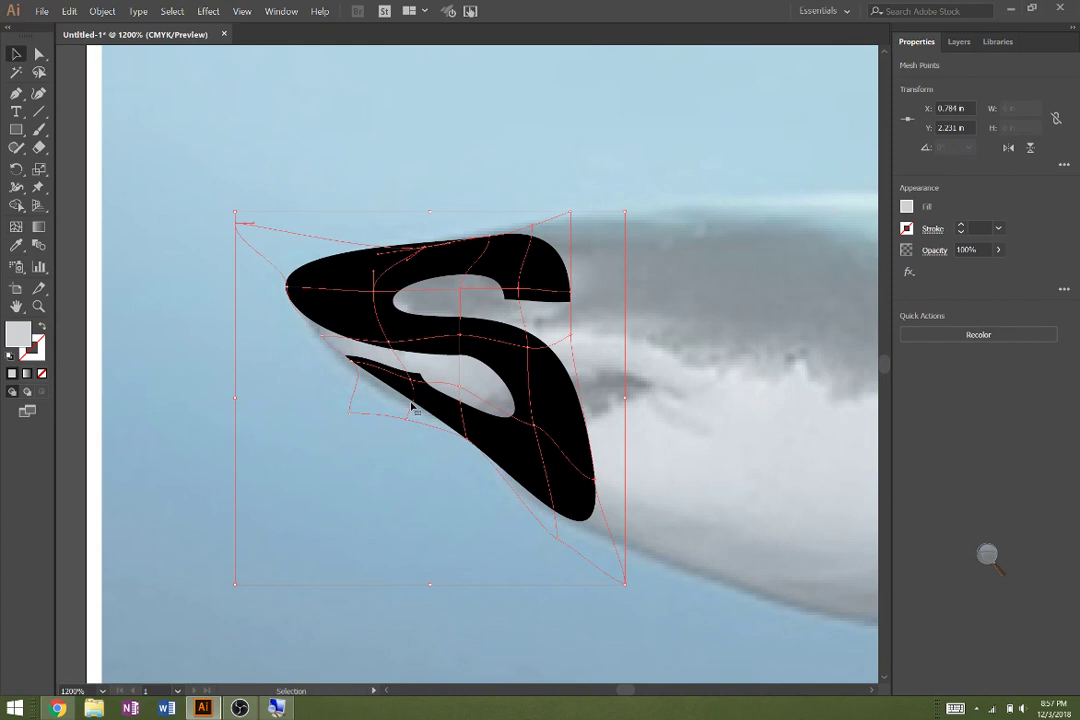
left_click(700, 590)
key("z")
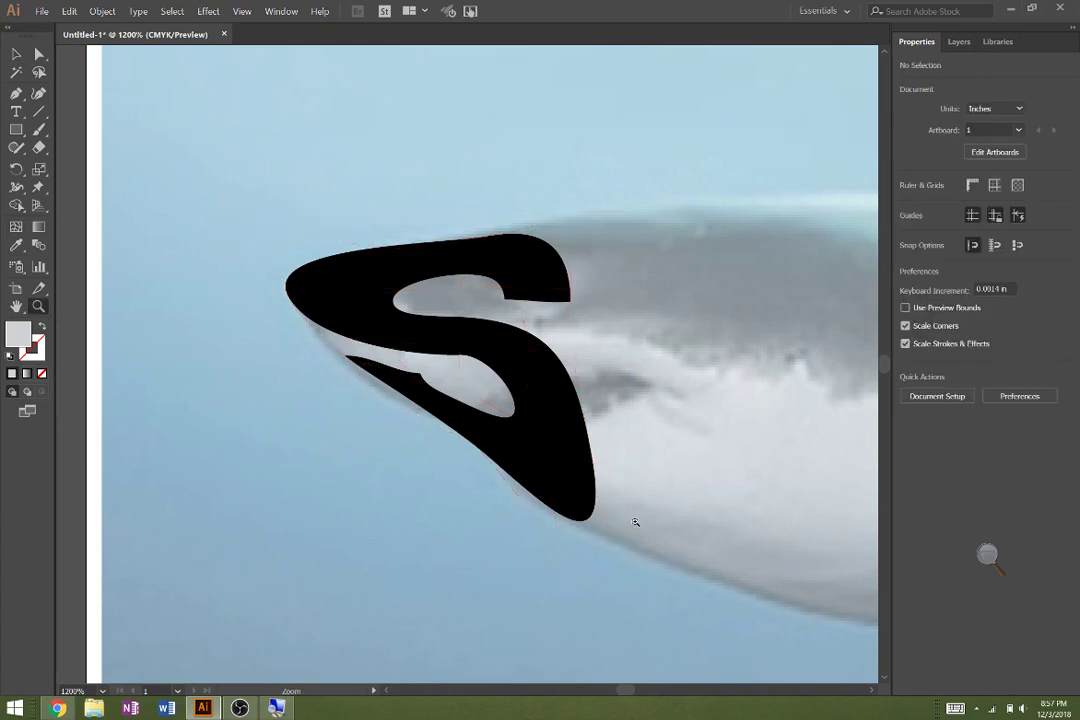
- Move the K onto the shark's rear body just before the tail and shrink its height to about 0.649 in
left_click(635, 520, "alt")
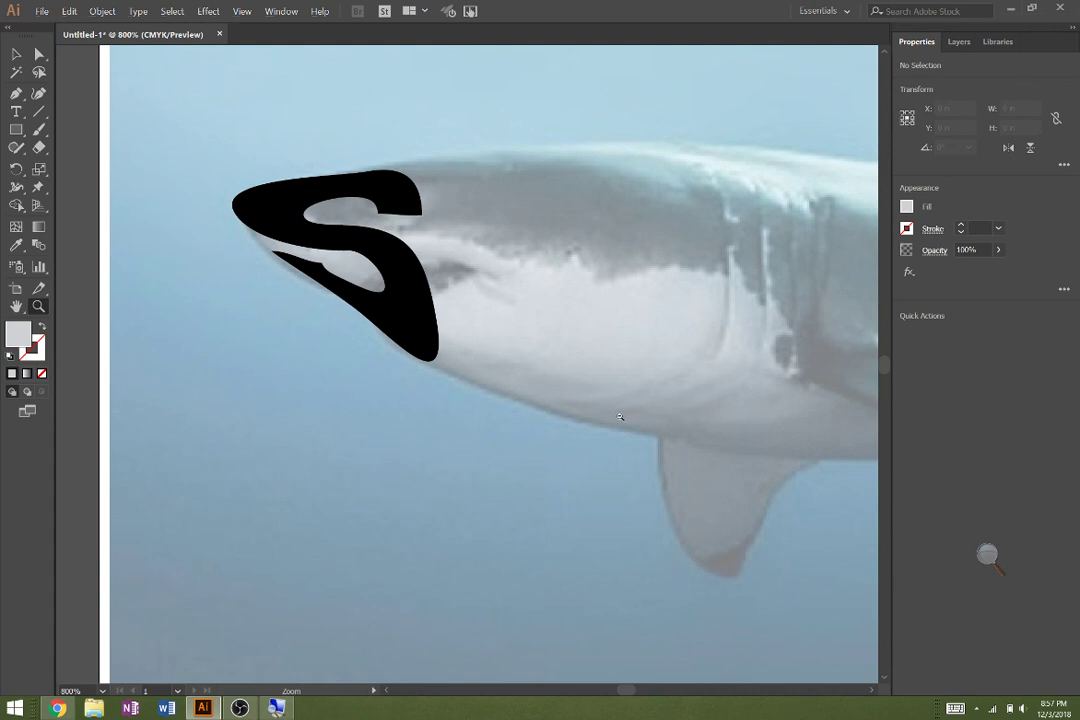
left_click(620, 416, "alt")
left_click(620, 416, "alt")
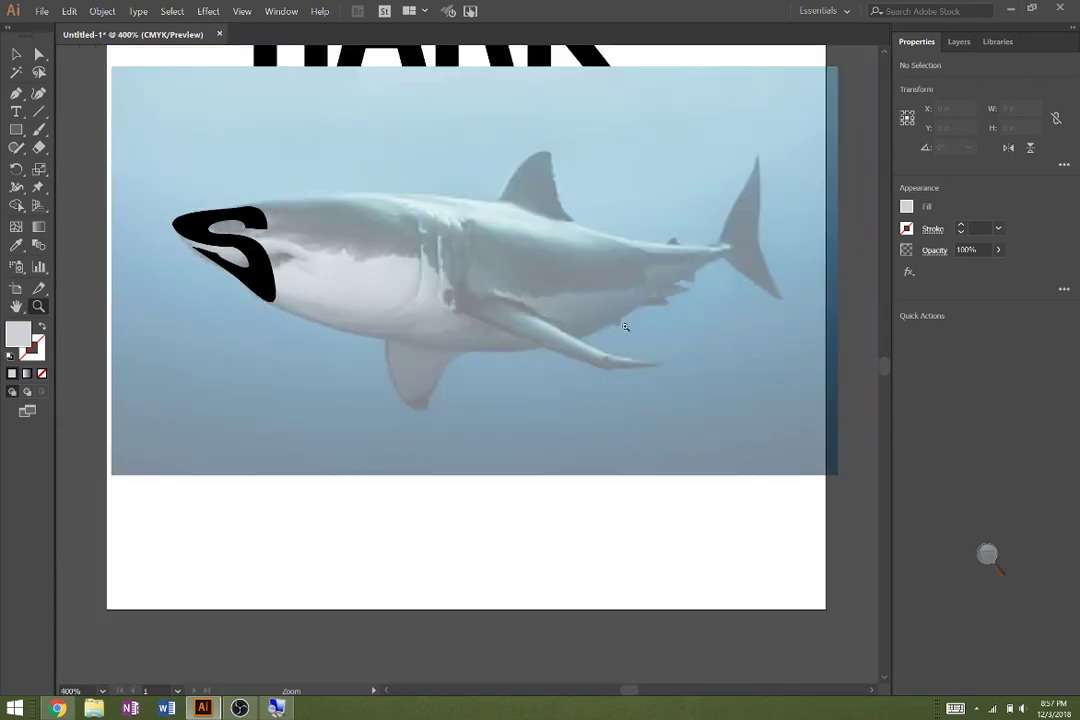
left_click_drag(625, 327, 535, 482)
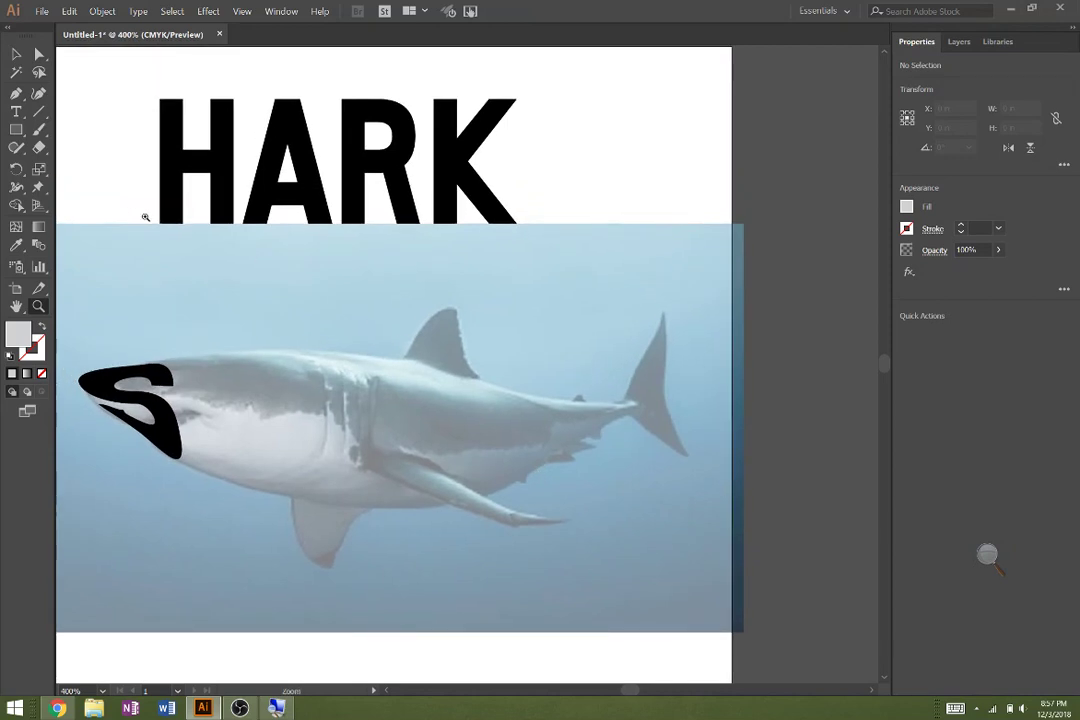
left_click(16, 54)
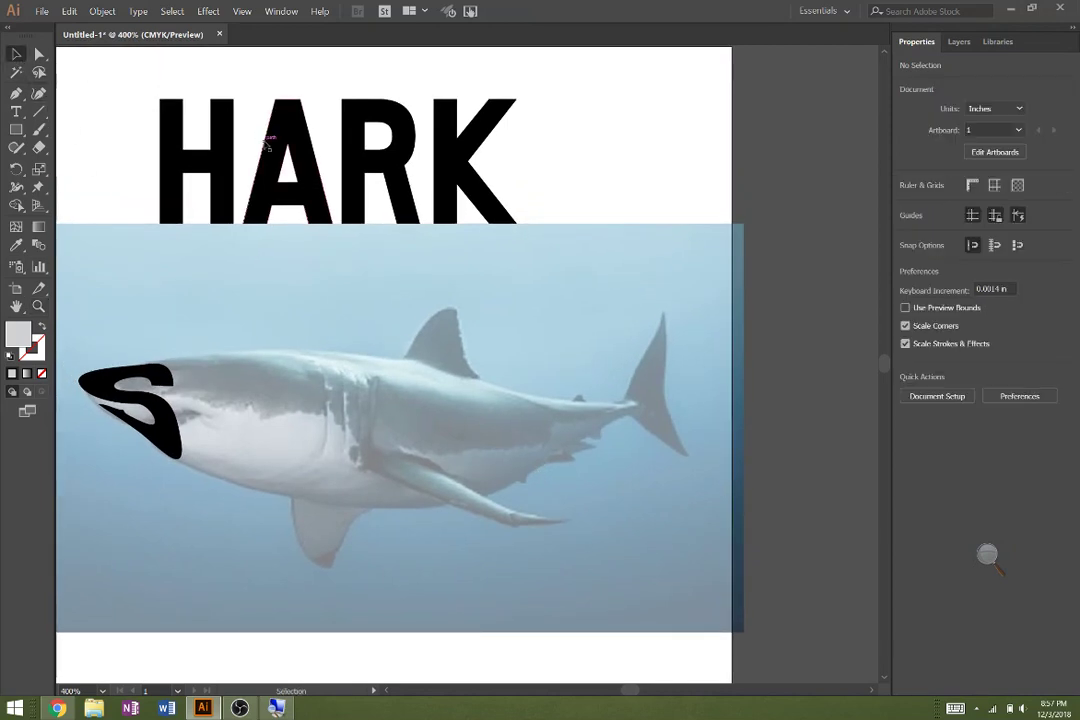
left_click_drag(447, 165, 536, 436)
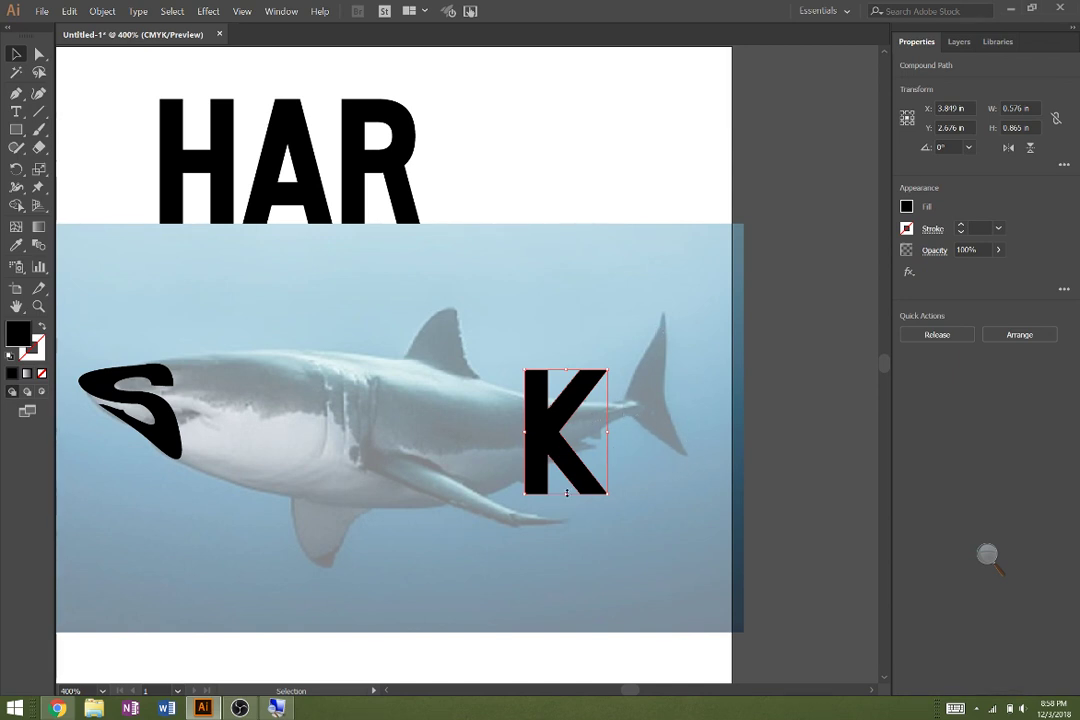
left_click_drag(566, 493, 566, 473)
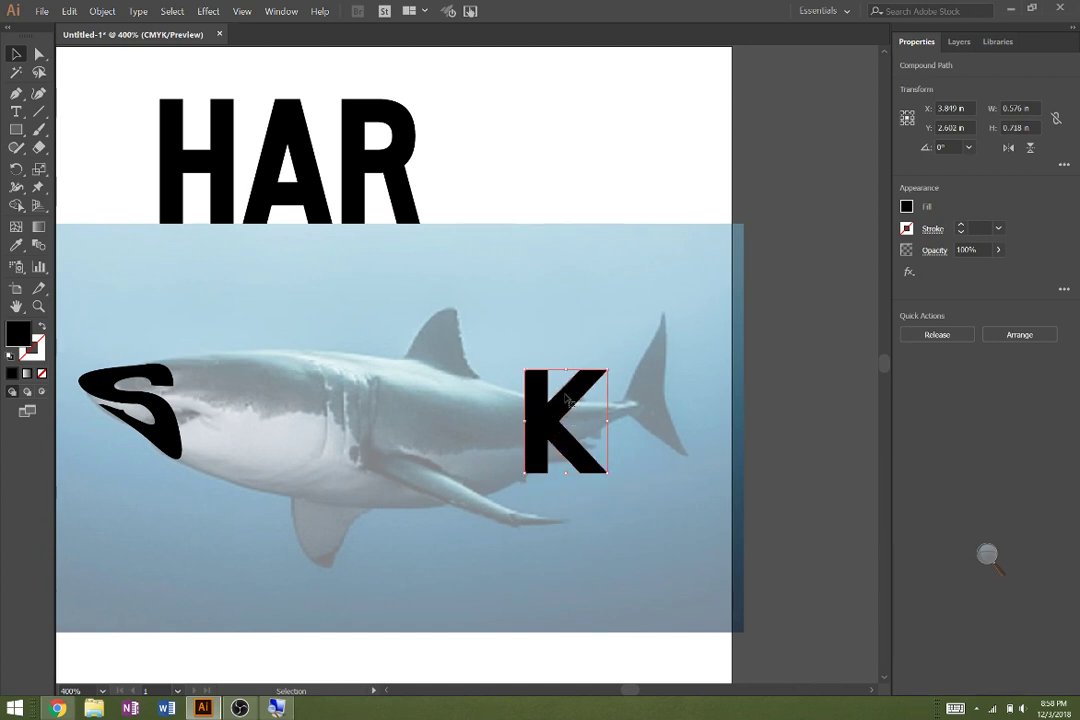
left_click_drag(567, 370, 567, 380)
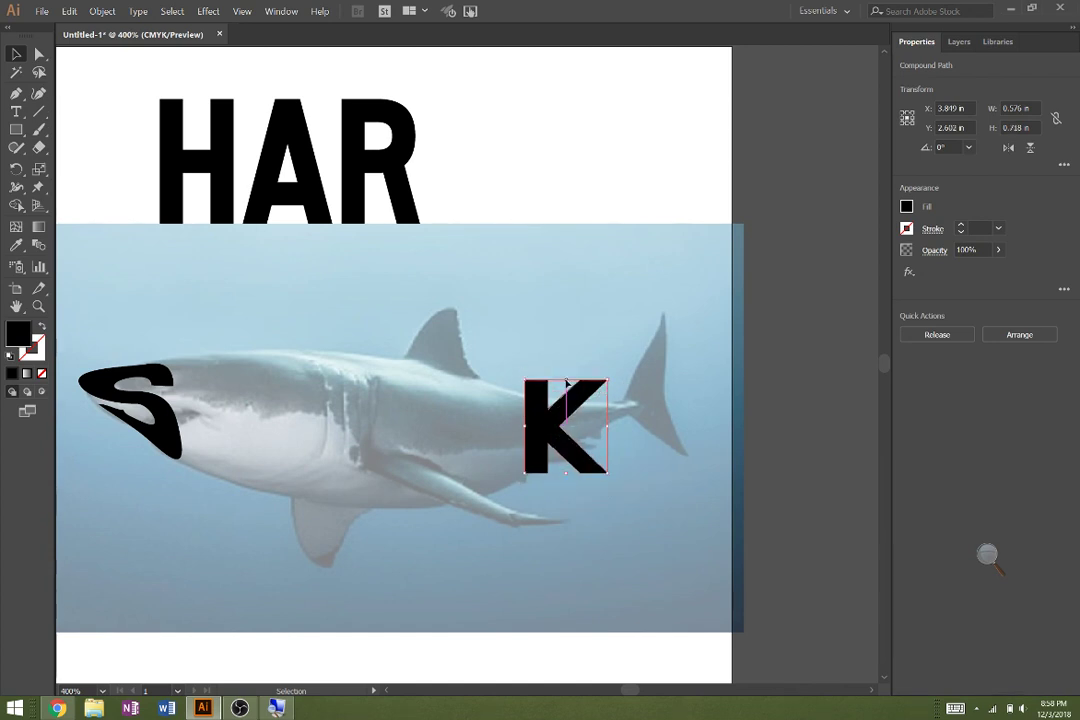
- Apply an envelope mesh with 4 rows and 4 columns to the K
left_click(100, 11)
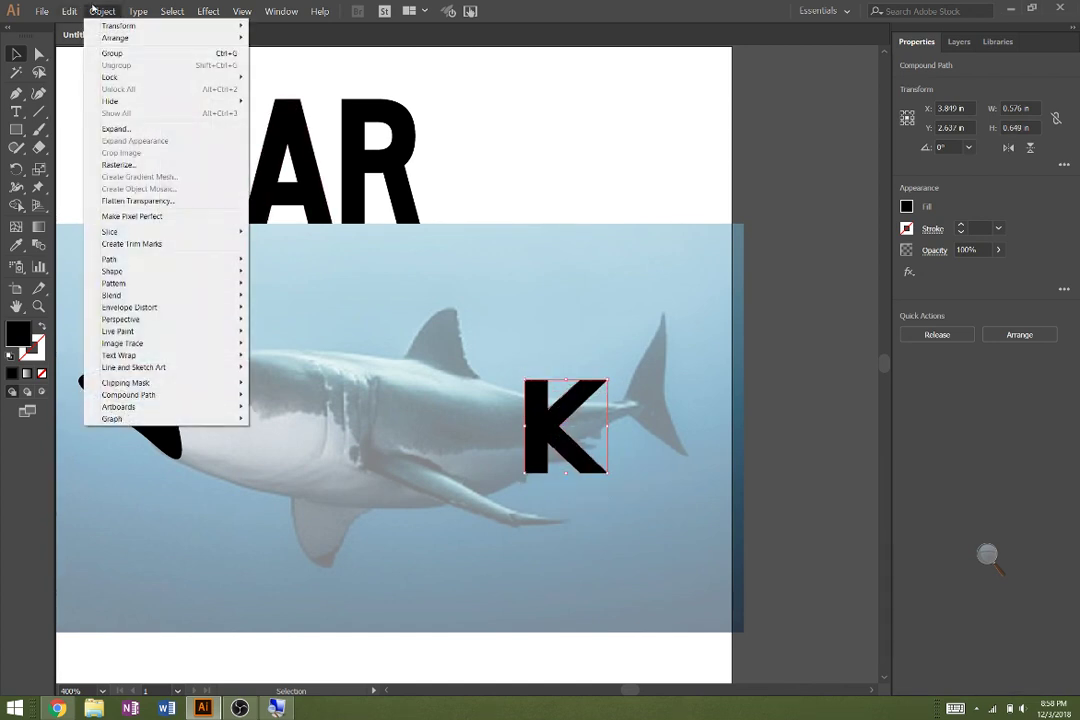
mouse_move(180, 307)
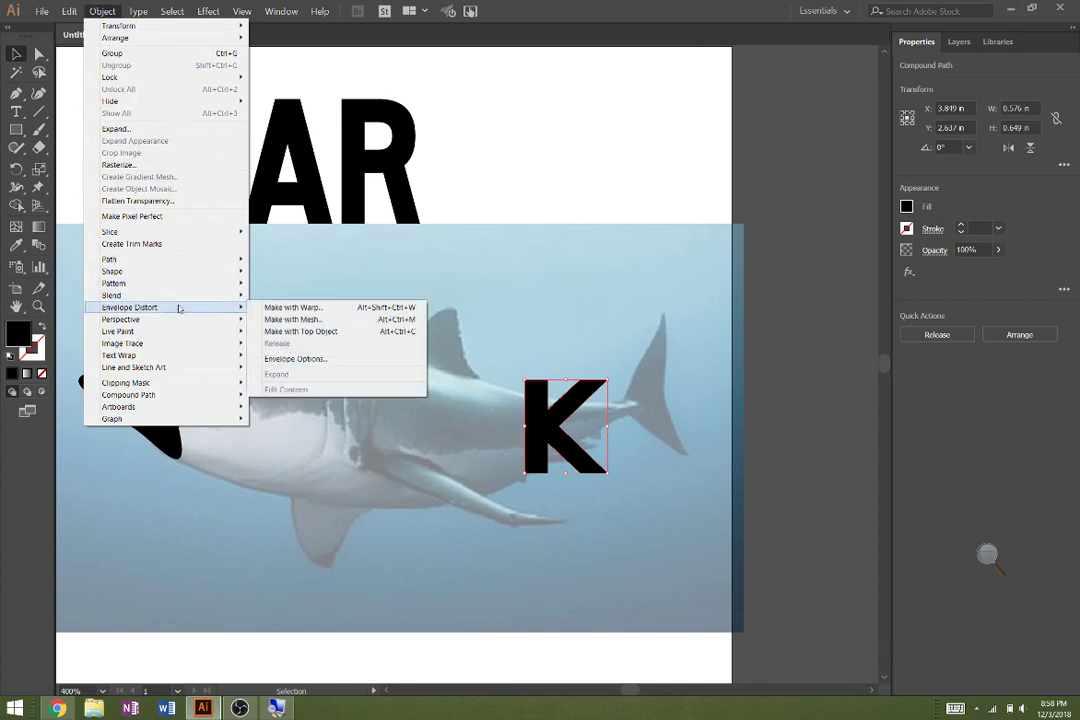
left_click(270, 320)
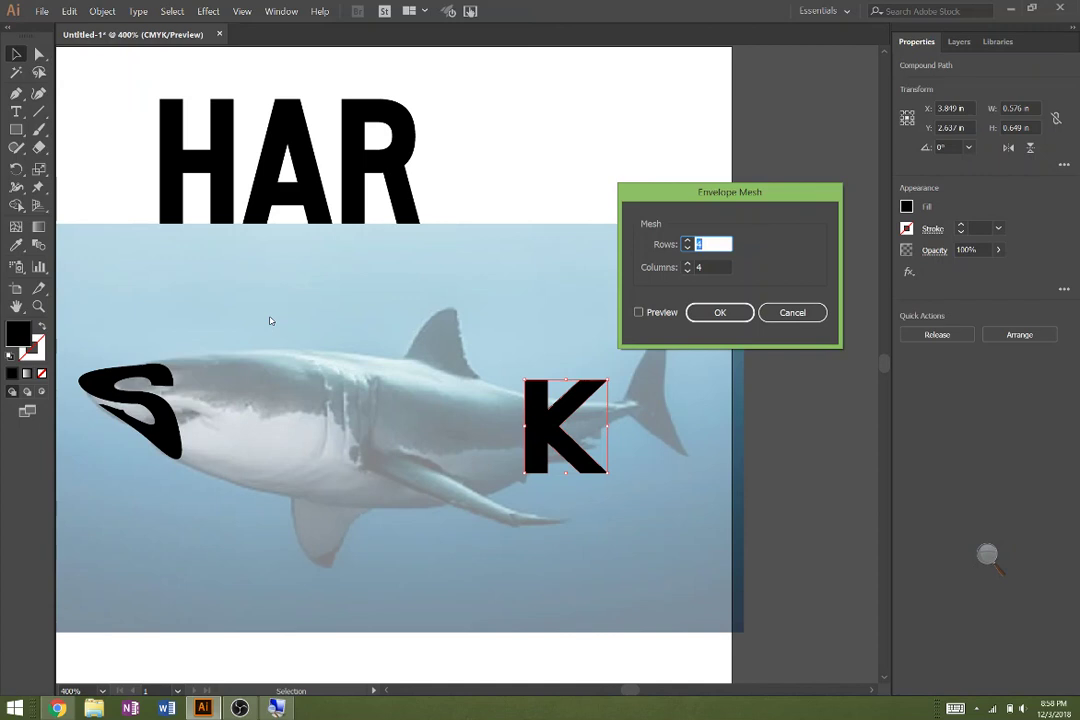
left_click(718, 312)
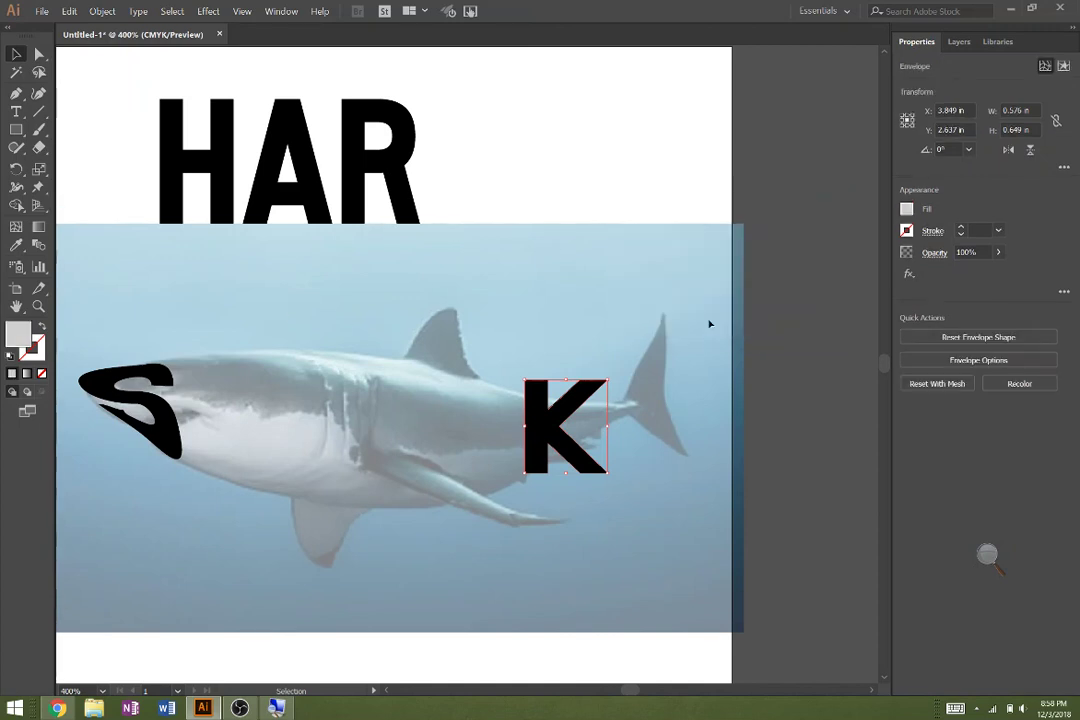
- Gather the K's right-edge mesh points near the tail base, the upper corner at about Y 2.465 in and the lower corner at about Y 2.654 in
key("z")
left_click(560, 438)
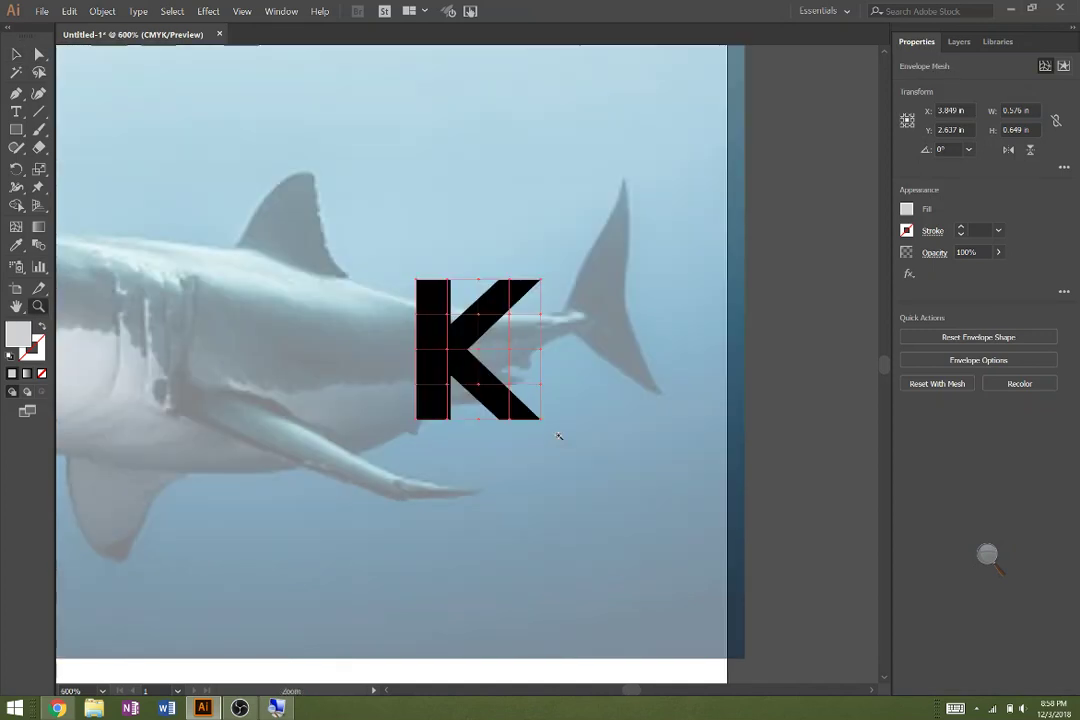
left_click(469, 328)
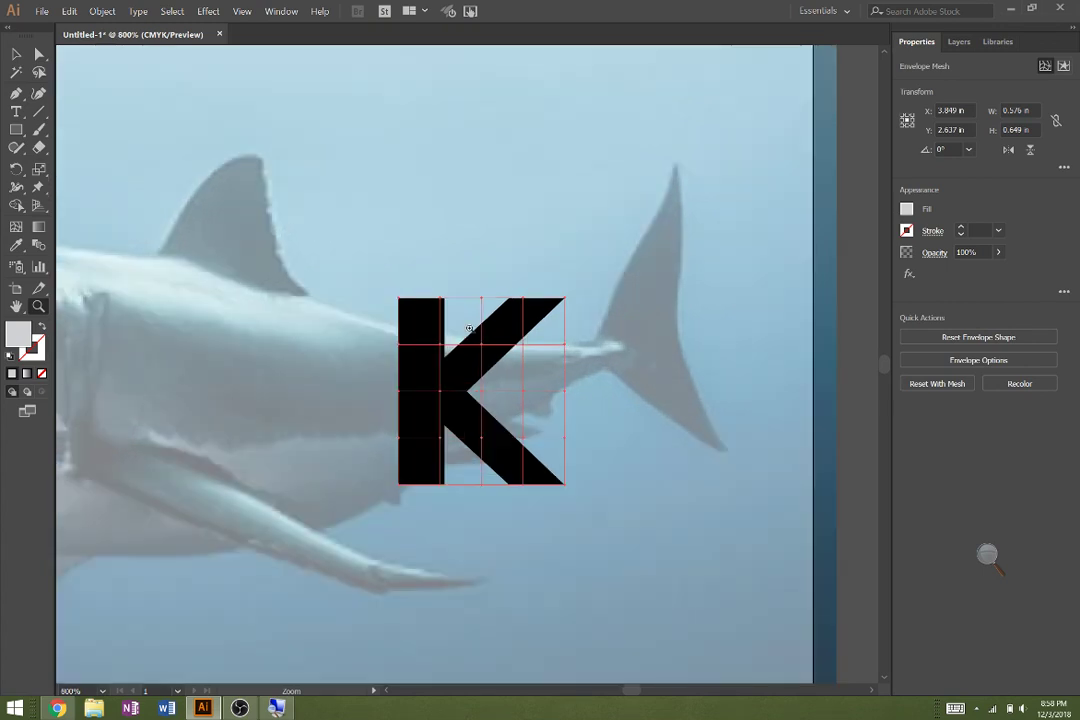
left_click(490, 383)
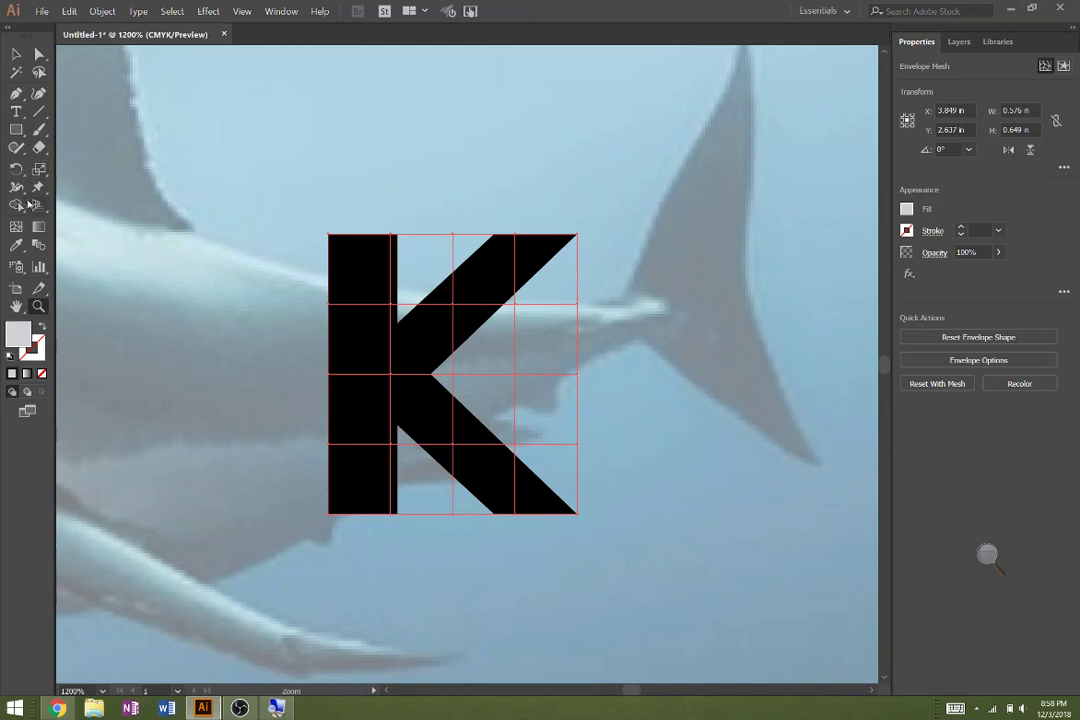
left_click(18, 228)
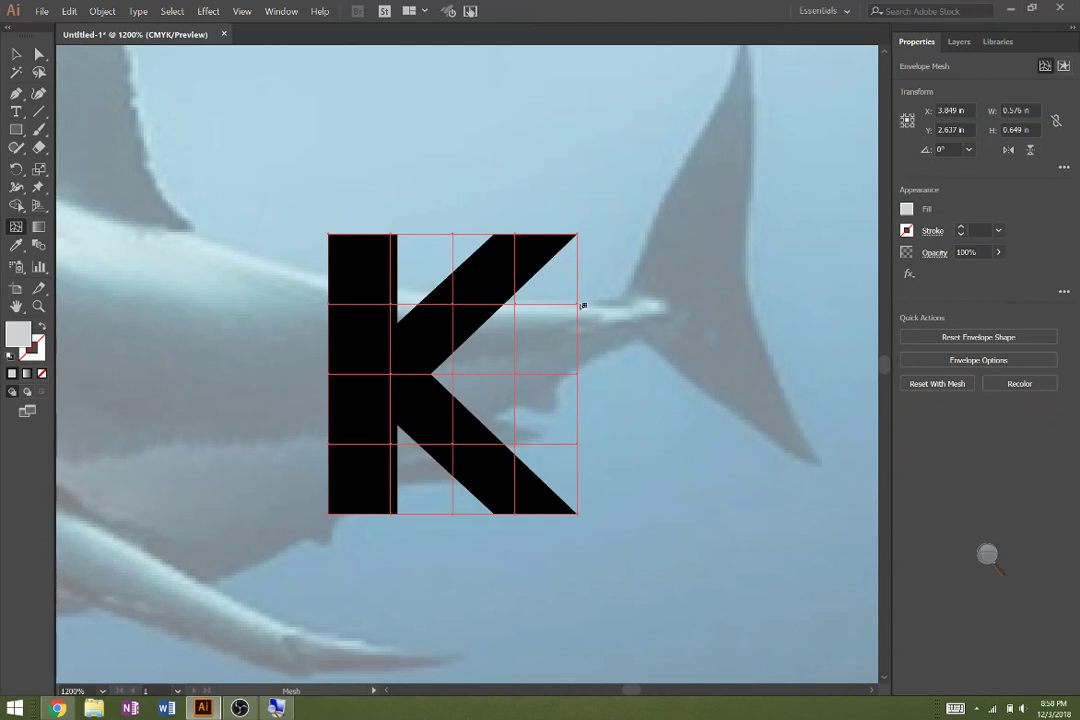
left_click_drag(579, 304, 578, 350)
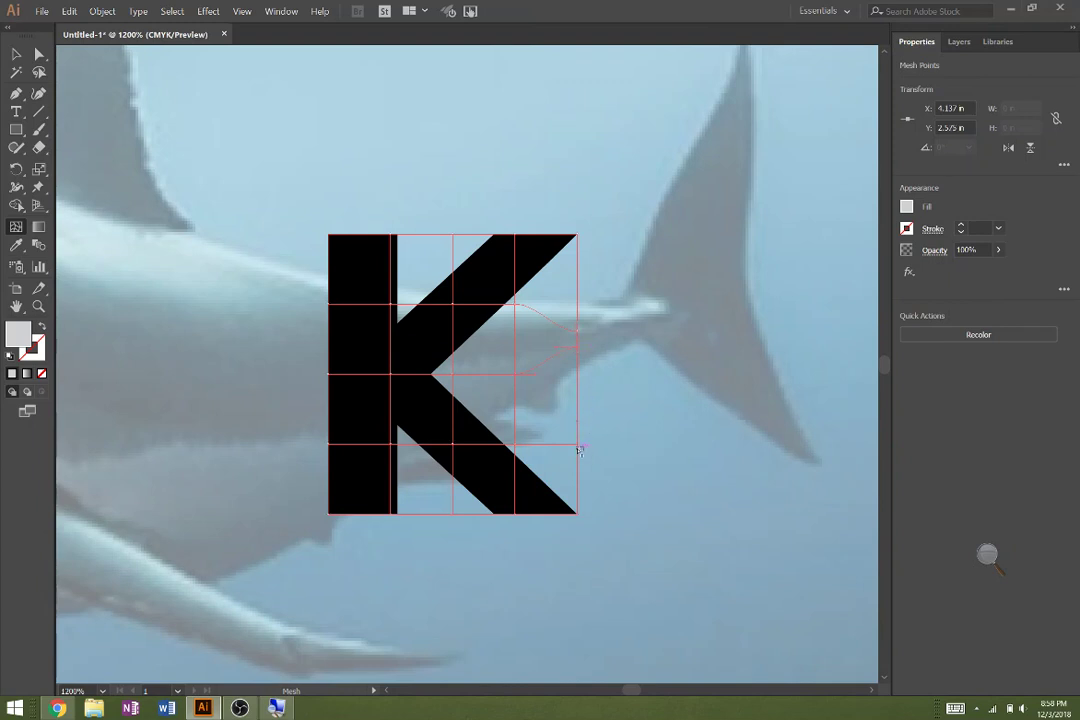
left_click_drag(579, 444, 577, 348)
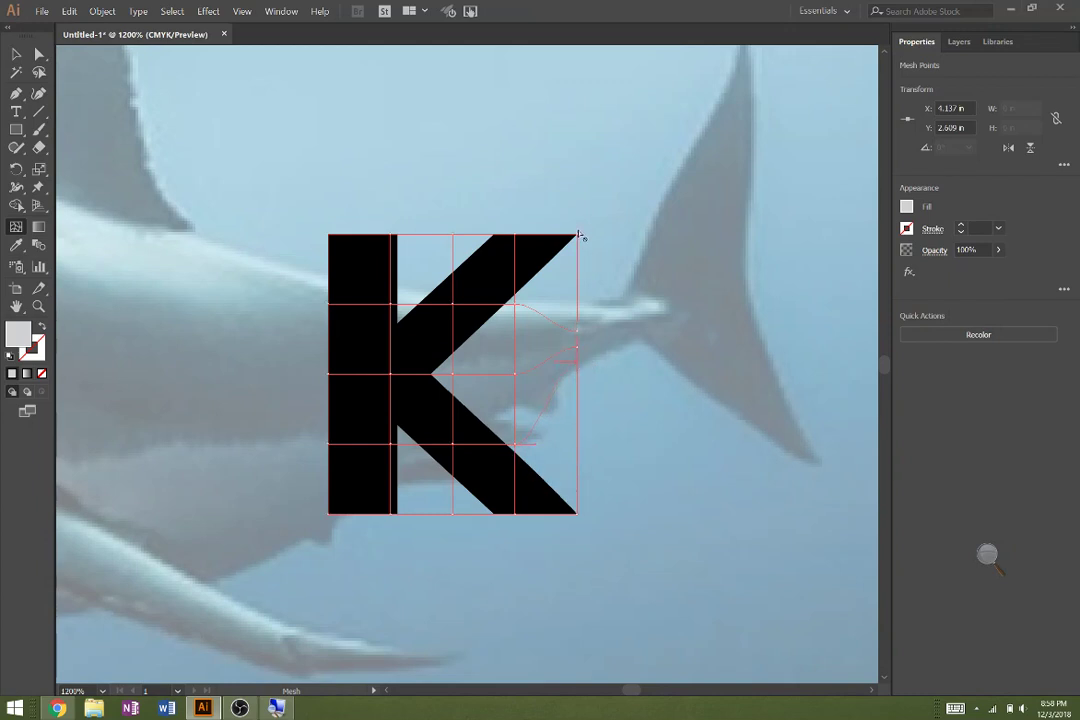
left_click_drag(579, 234, 578, 300)
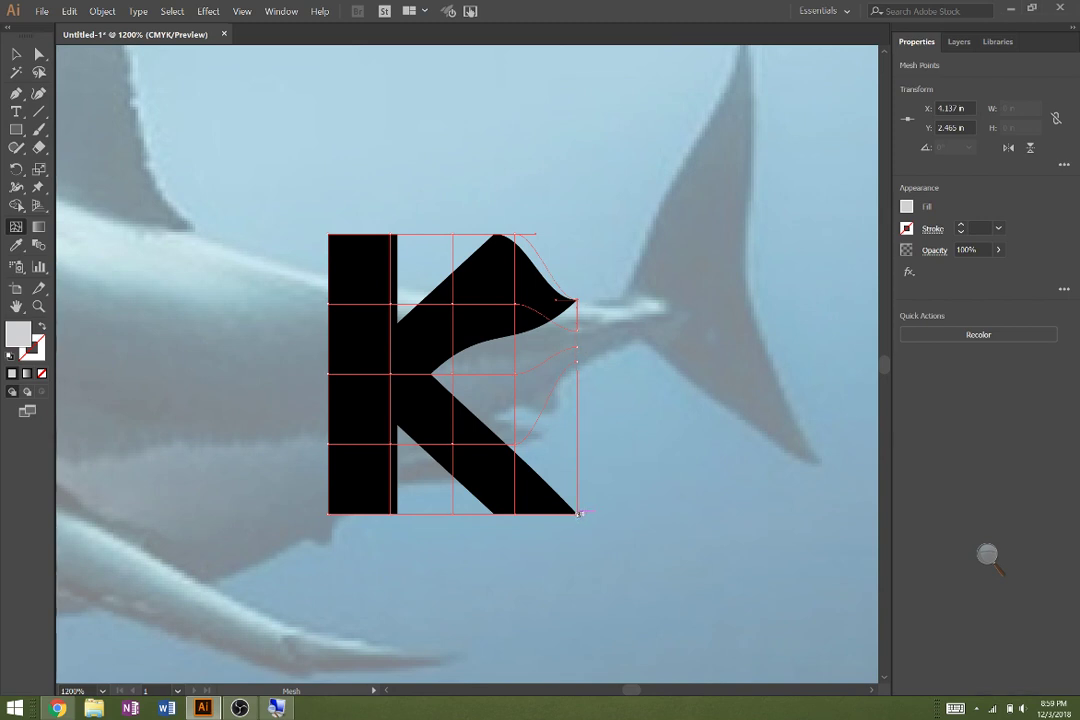
left_click_drag(578, 513, 578, 384)
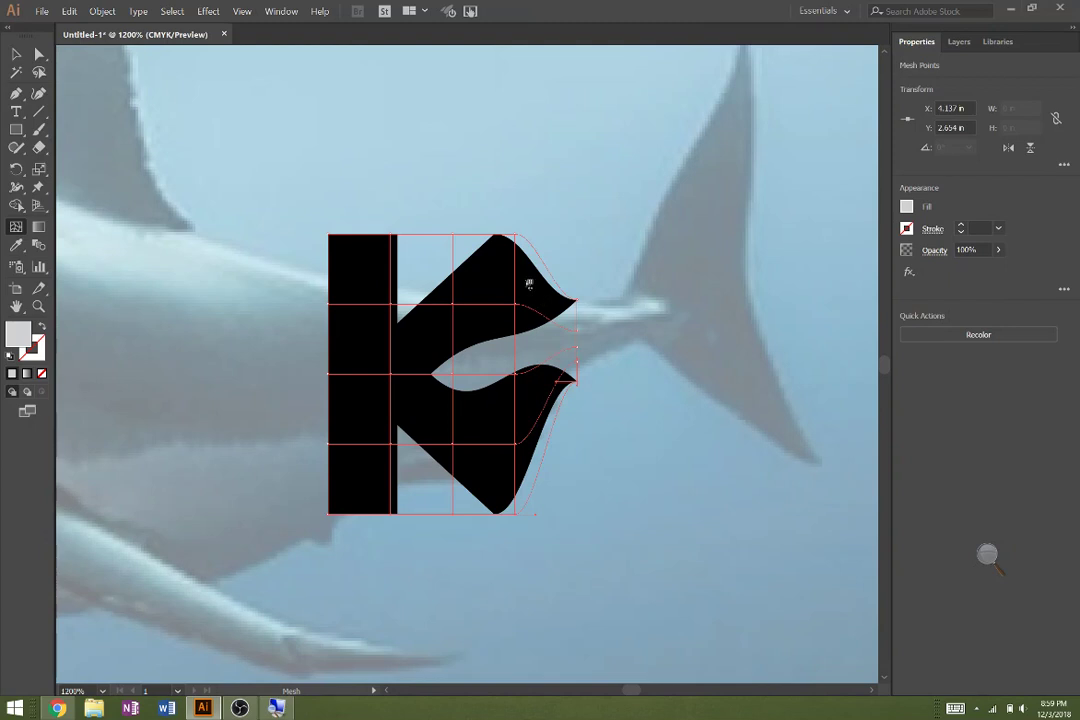
left_click(488, 333)
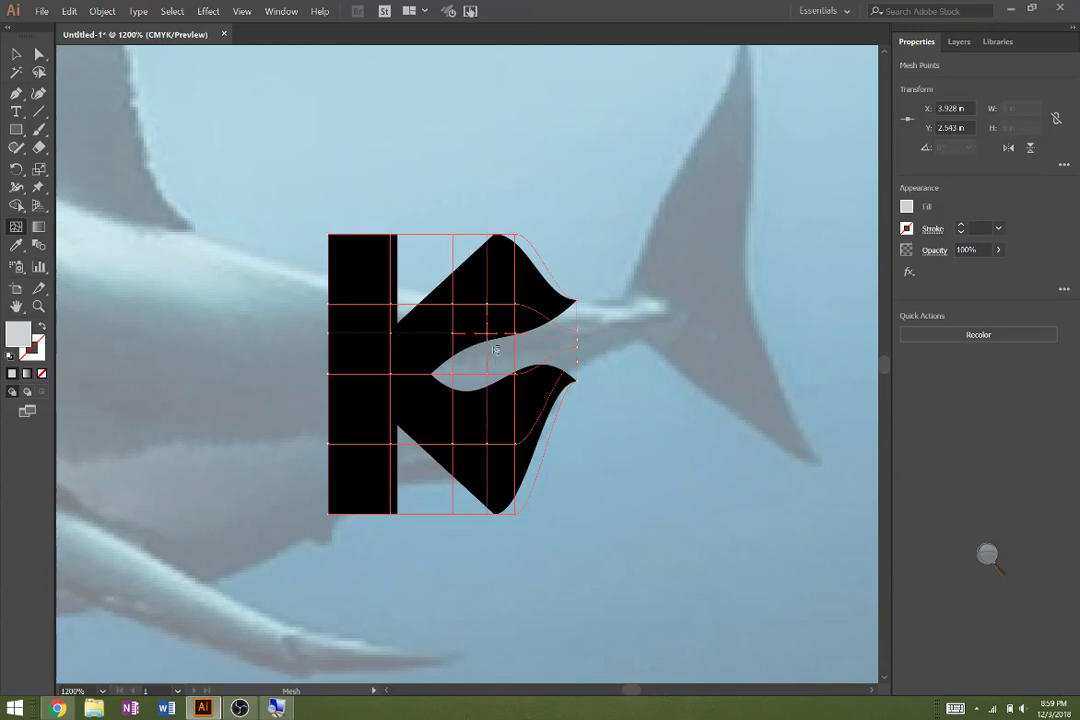
left_click_drag(489, 333, 516, 340)
key("v")
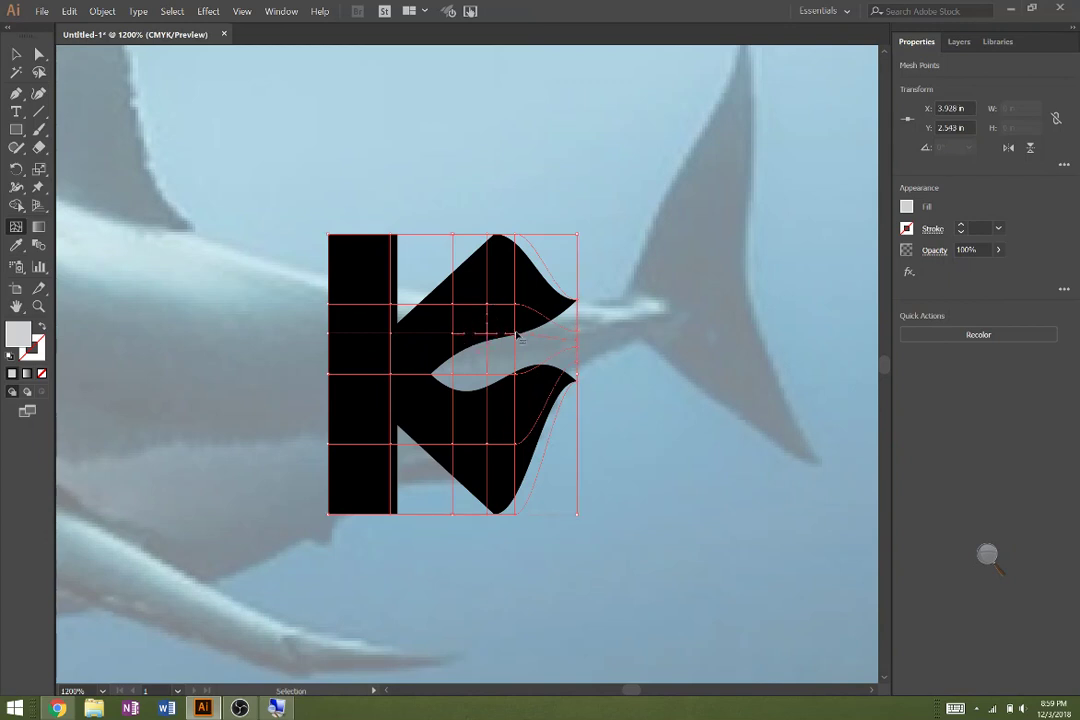
key("u")
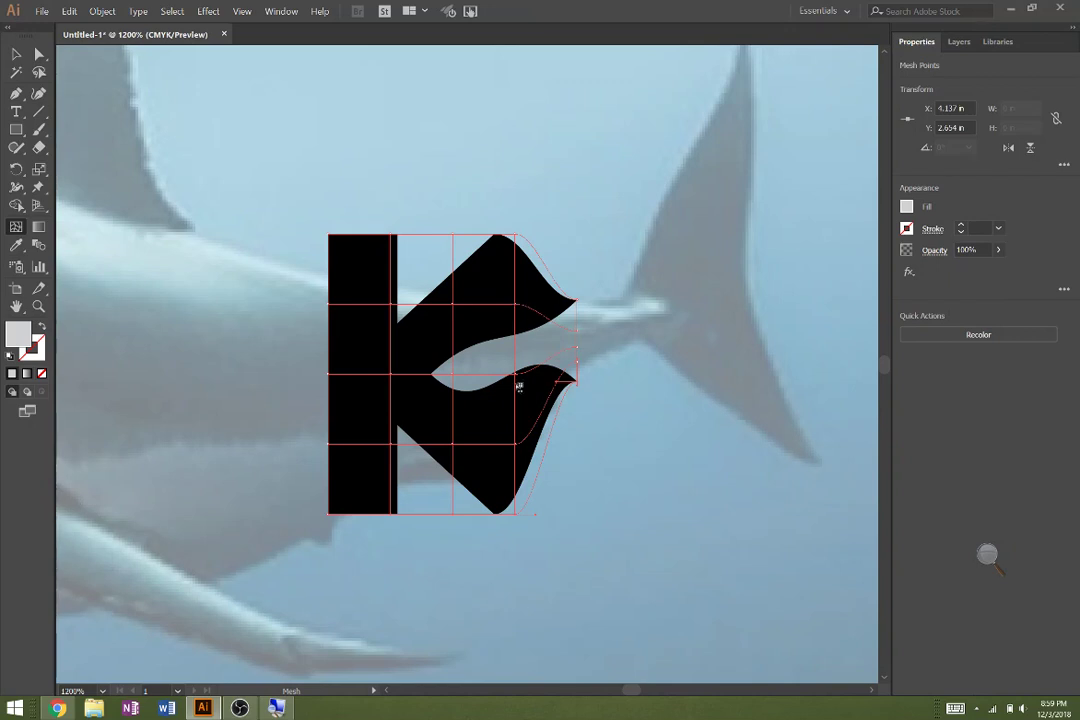
- Raise the interior mesh points of the K's middle row, the leftmost to about X 3.7 in, Y 2.615 in
left_click_drag(517, 372, 512, 363)
left_click(454, 375)
left_click_drag(454, 375, 388, 366)
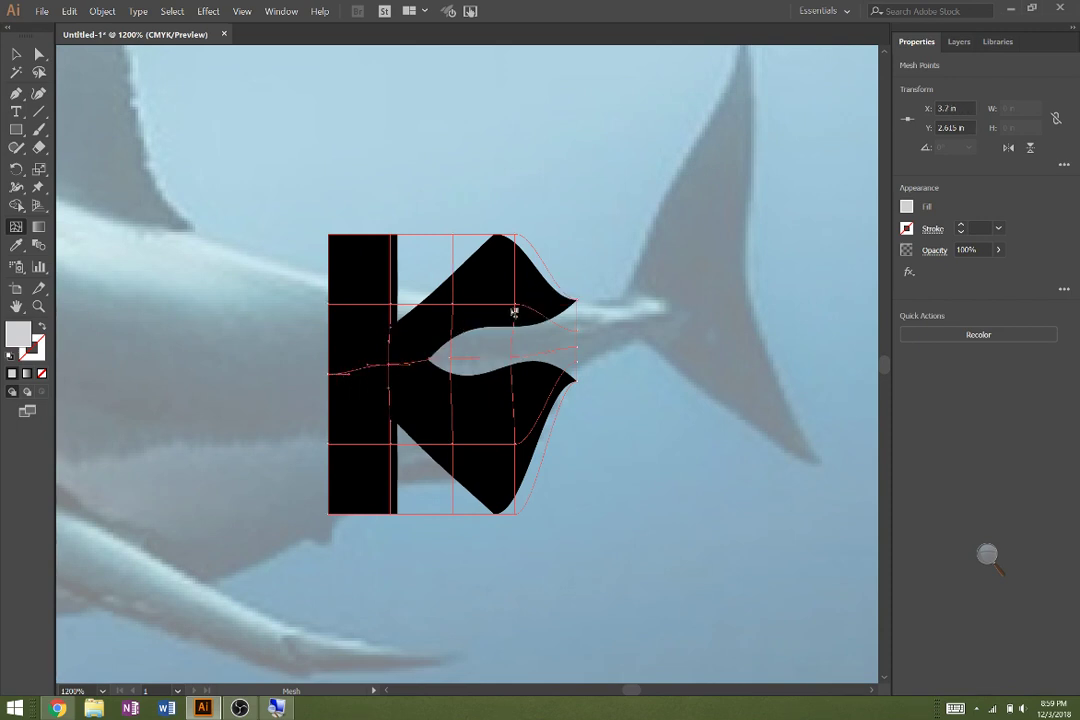
- Lower the K's upper interior mesh row toward the middle row, its left end to about X 3.56 in, Y 2.552 in
left_click_drag(514, 304, 454, 340)
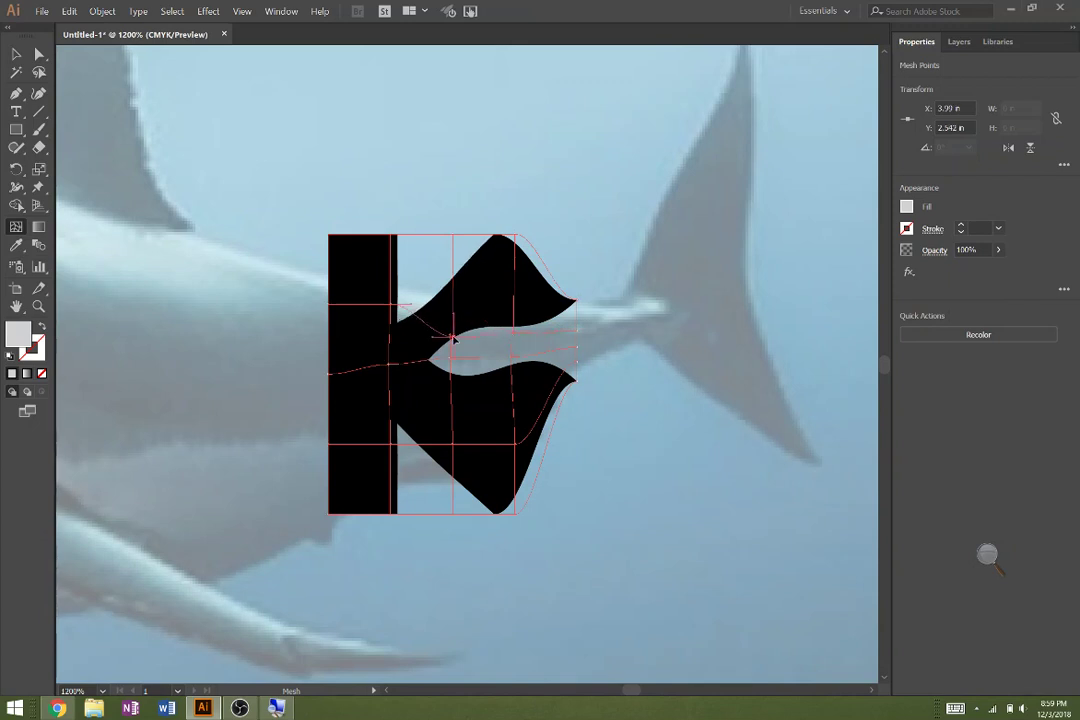
left_click(392, 305)
left_click_drag(392, 305, 286, 333)
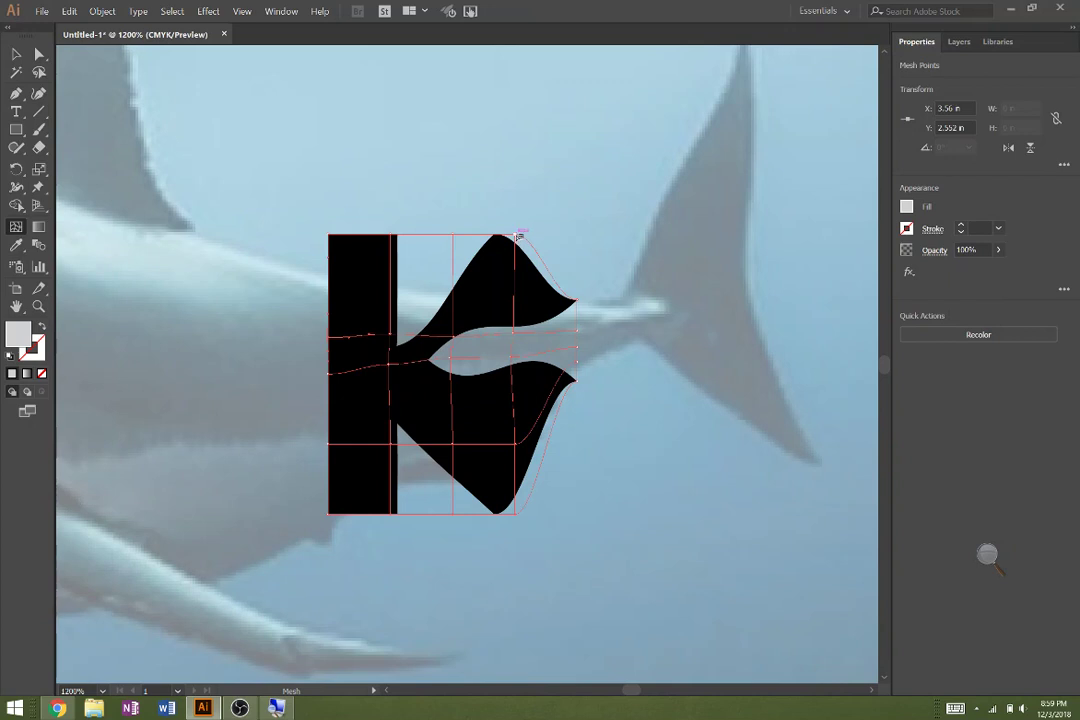
- Pull the K's top-edge mesh points down onto the shark's back, with the upper left corner at about X 3.544 in, Y 2.405 in
left_click_drag(517, 236, 440, 290)
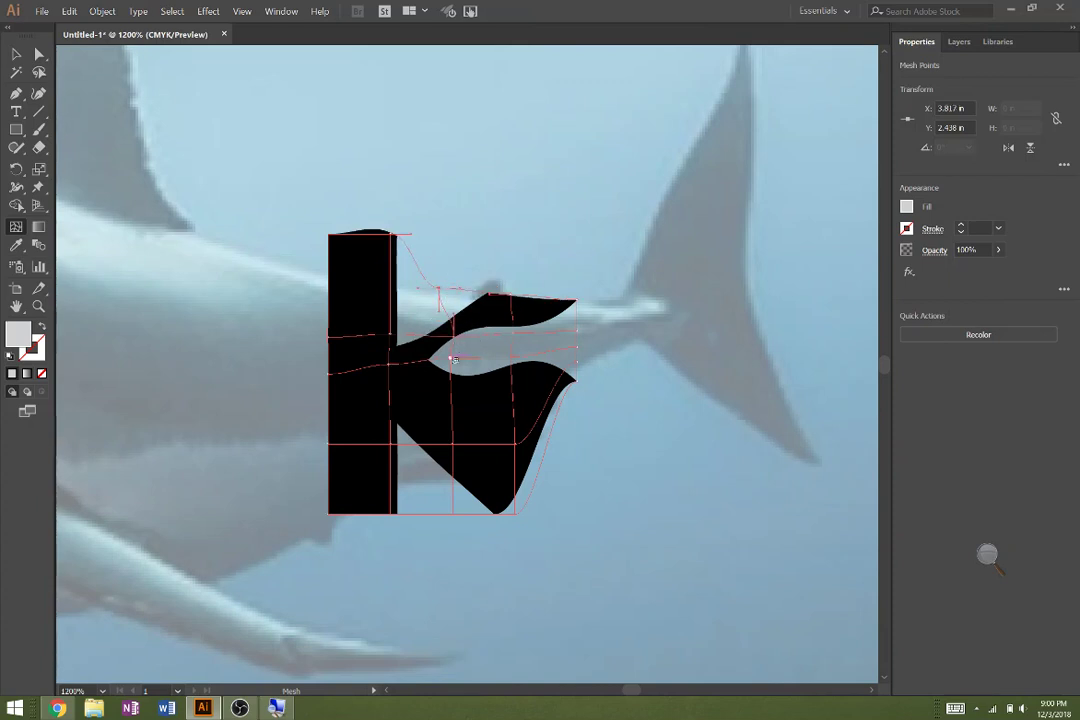
left_click_drag(454, 358, 455, 366)
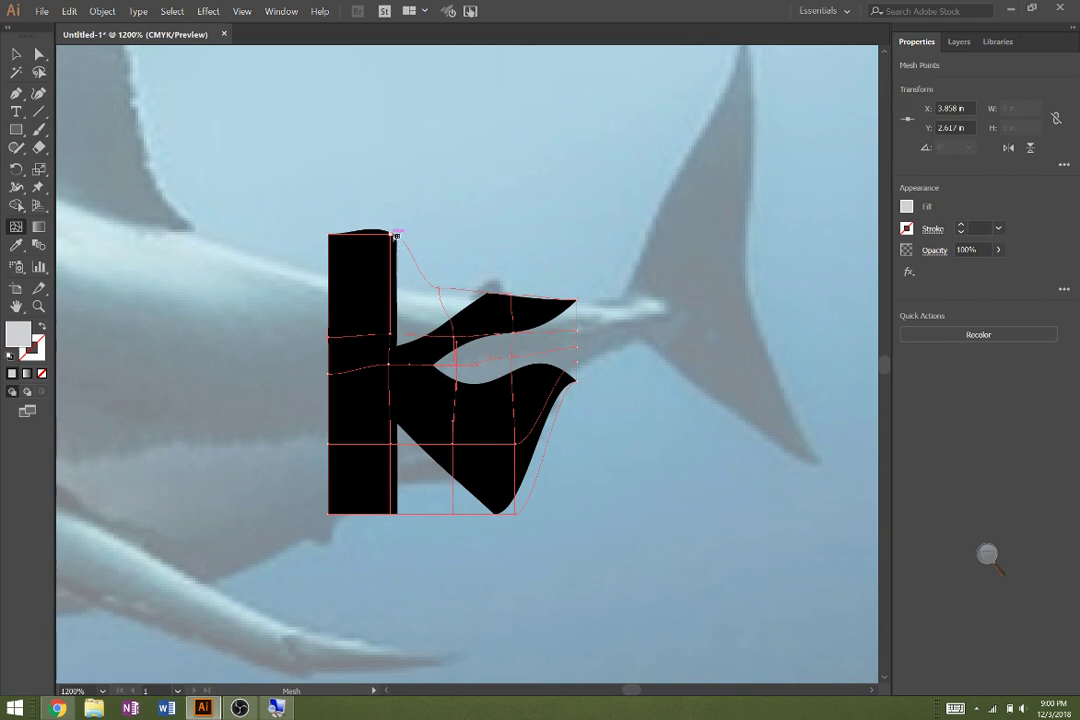
left_click_drag(396, 235, 397, 287)
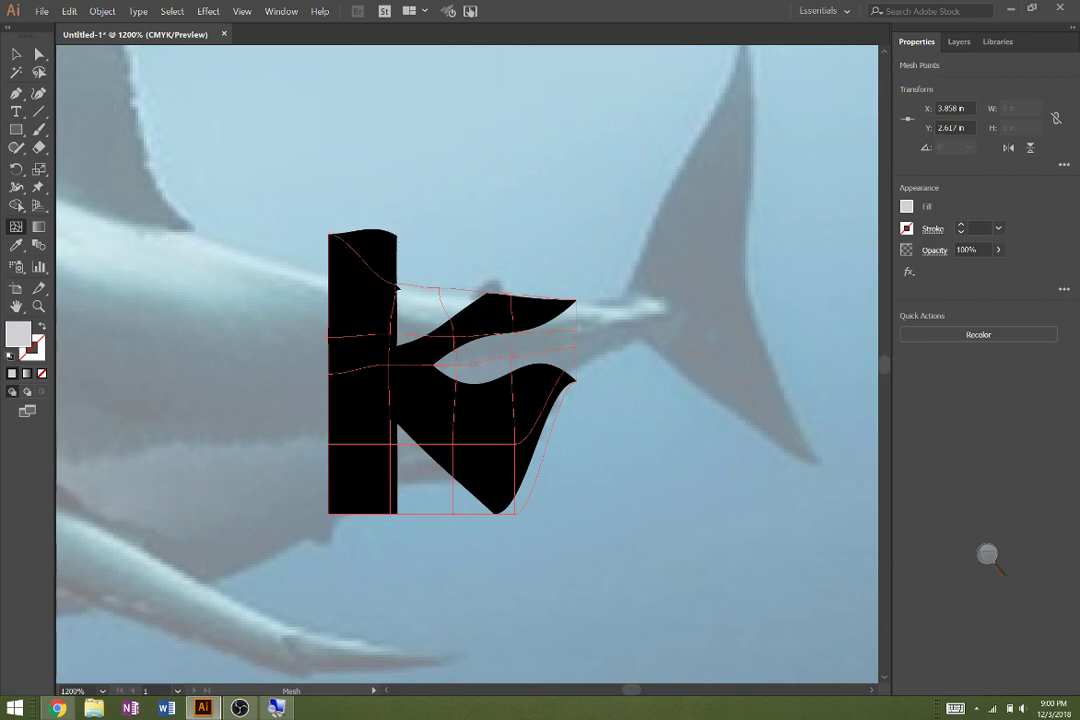
left_click(331, 236)
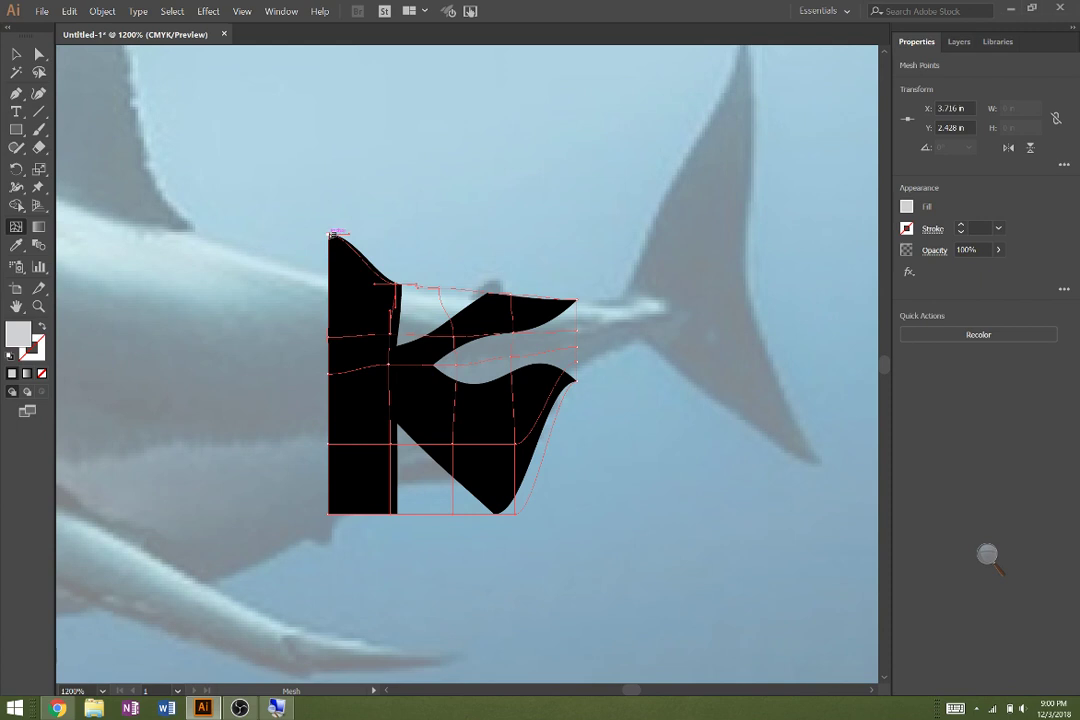
left_click_drag(322, 278, 320, 273)
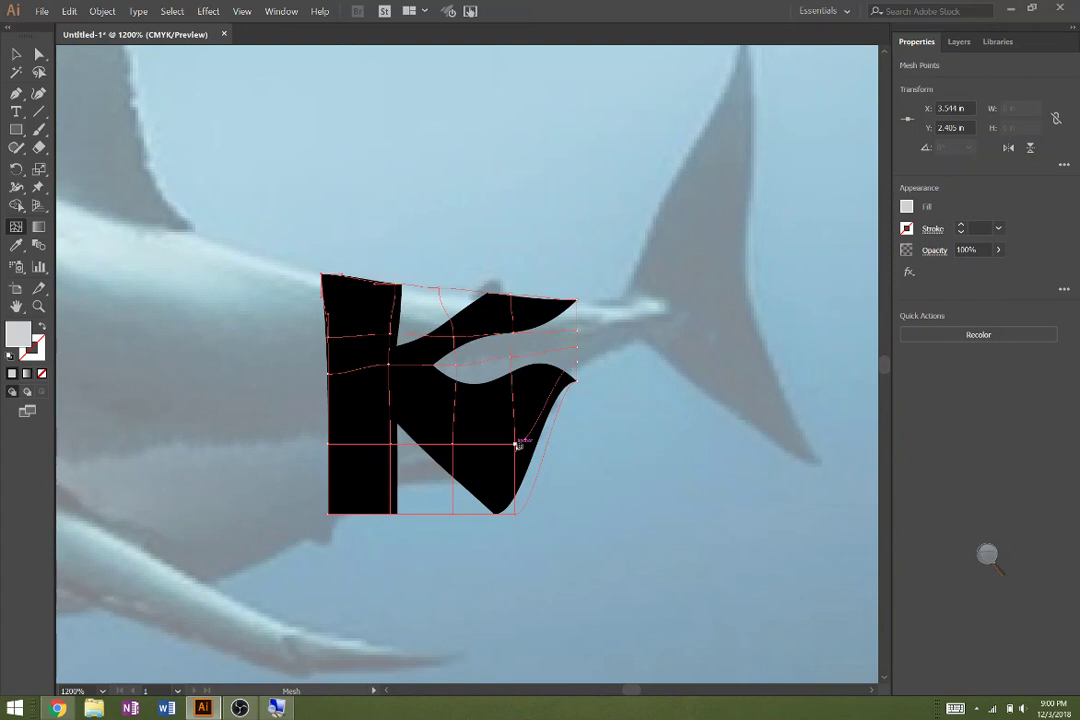
- Raise the K's lower-row and bottom-edge mesh points under the lower arm, the bottom-edge centre to about X 3.815 in, Y 2.825 in
left_click_drag(517, 444, 517, 385)
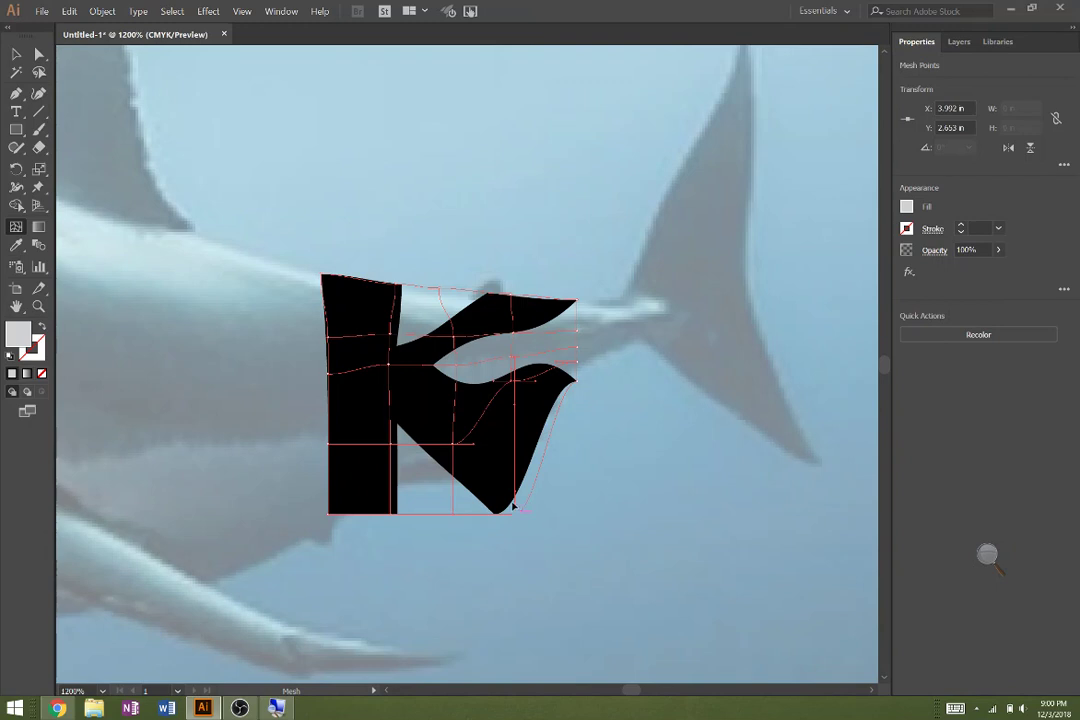
left_click_drag(513, 508, 509, 440)
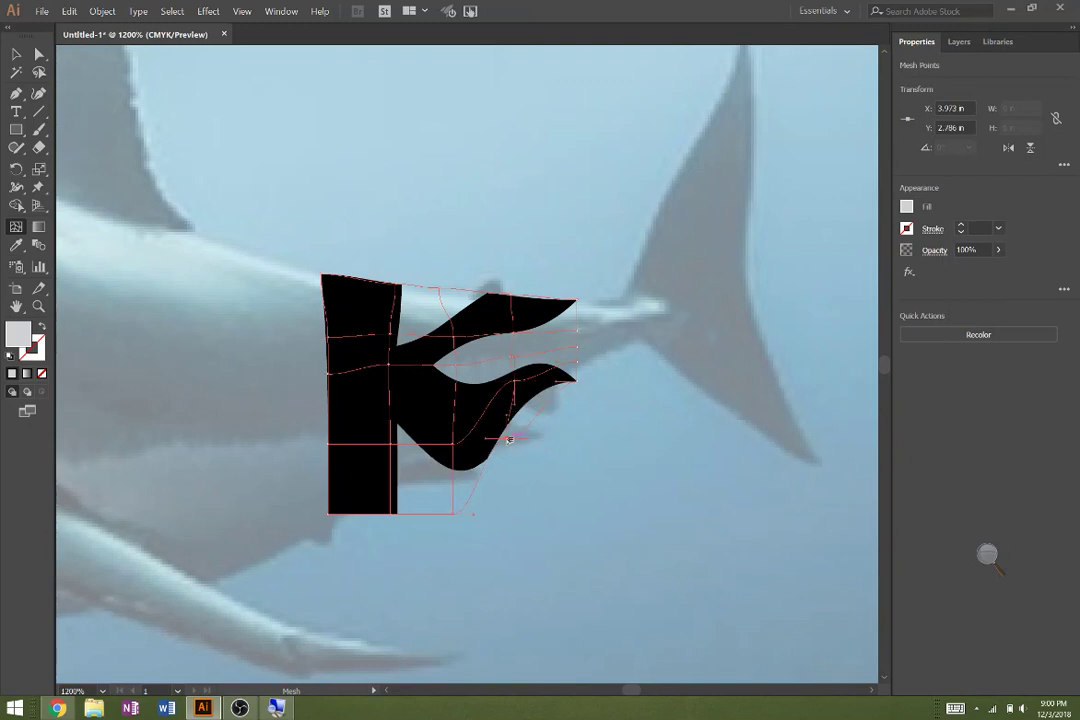
left_click(452, 401)
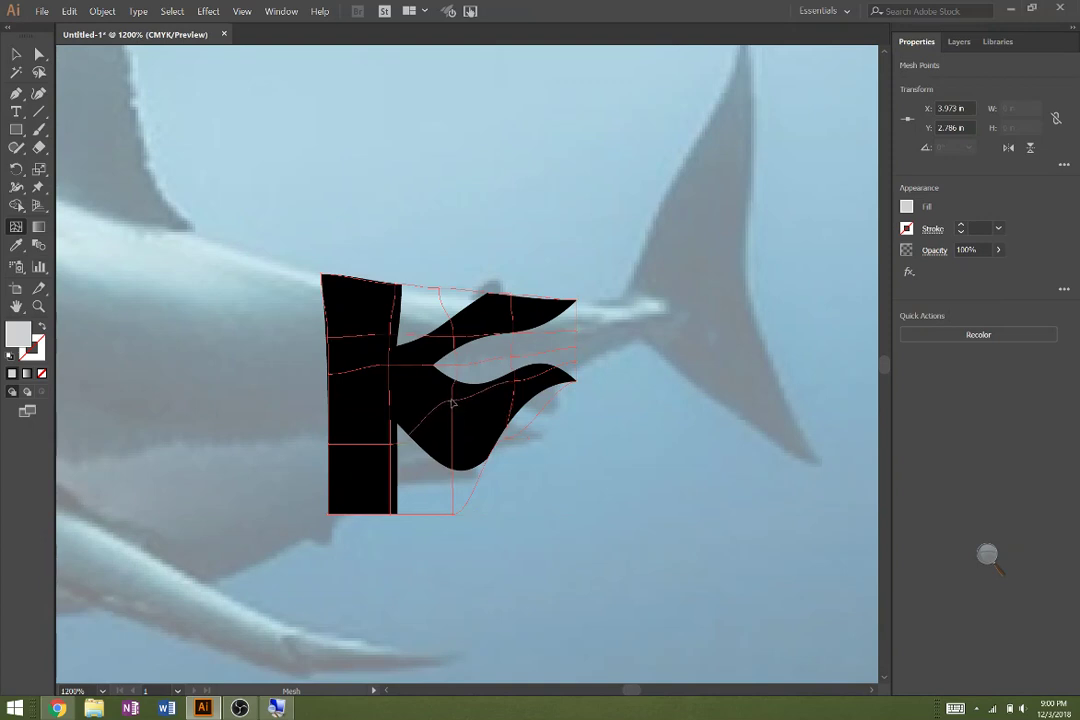
left_click_drag(452, 401, 454, 389)
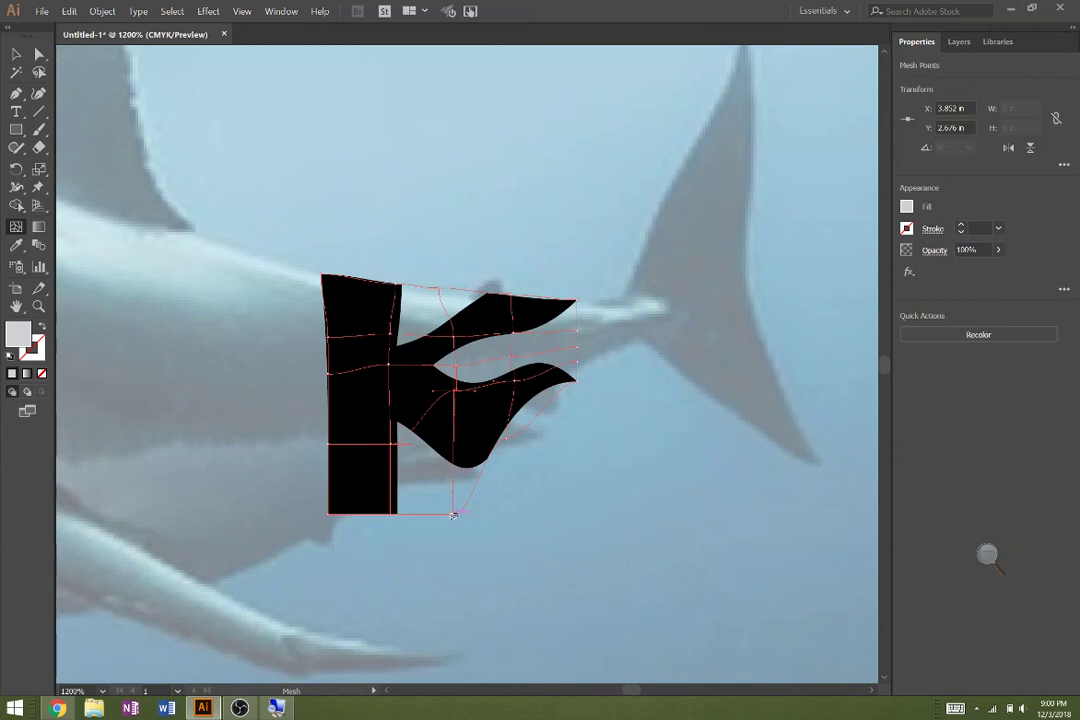
left_click_drag(453, 515, 441, 451)
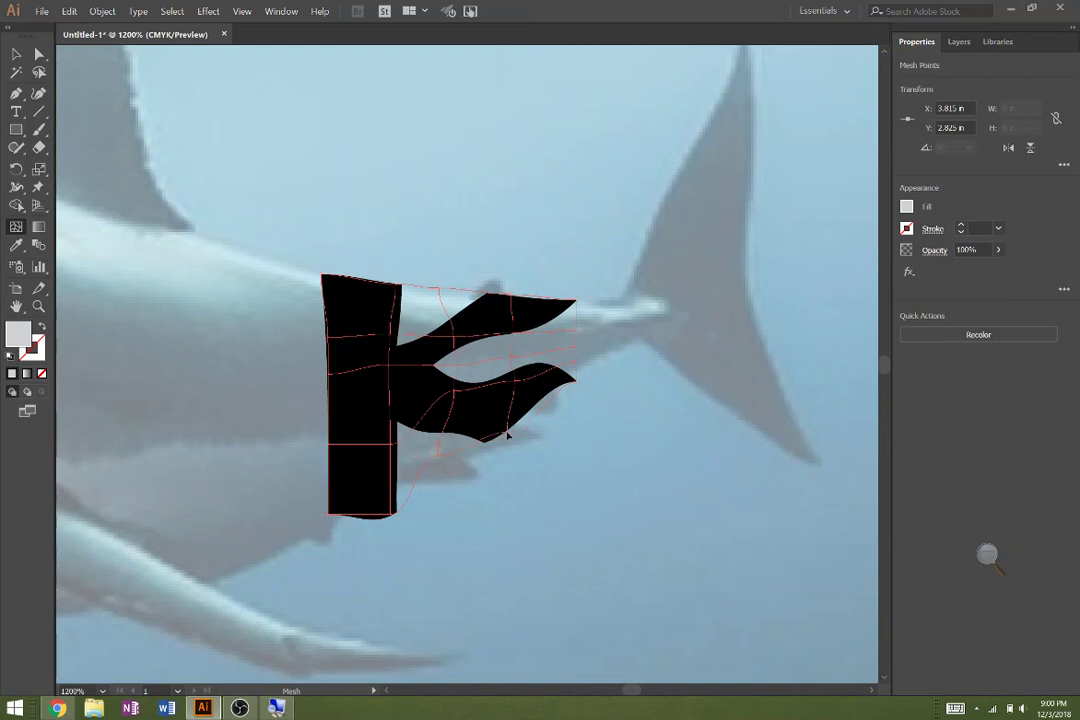
- Fit the K's bottom edge to the belly, placing the stem's lower corners at about X 3.716 in, Y 2.865 in and X 3.544 in, Y 2.999 in
left_click(508, 434)
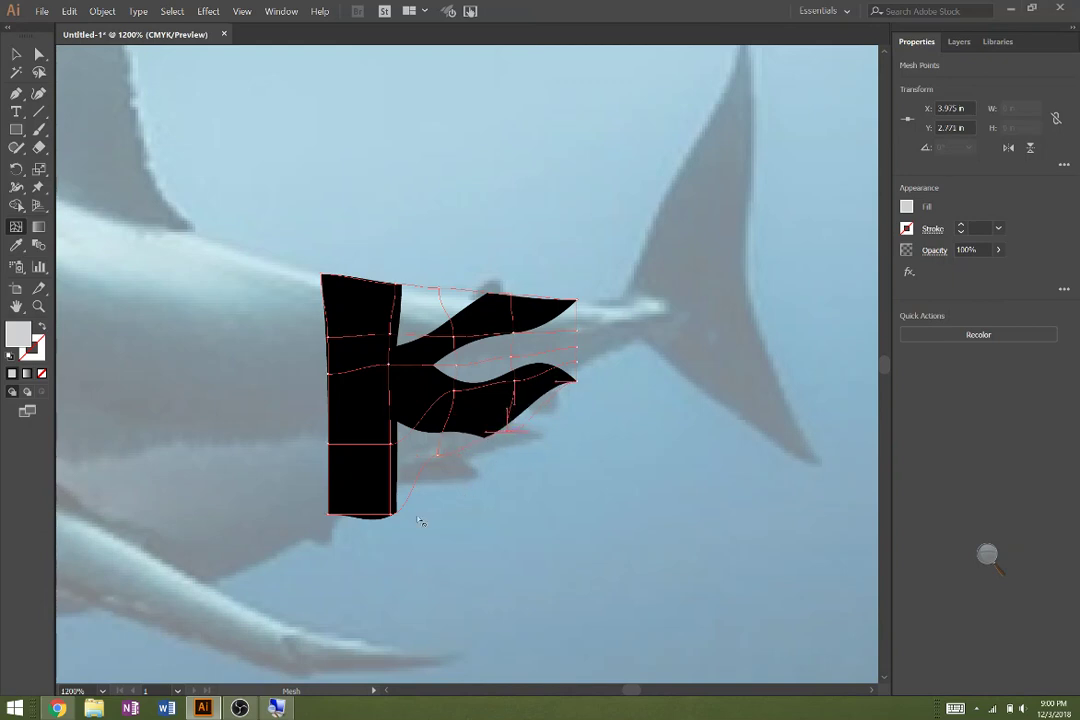
left_click_drag(394, 514, 399, 472)
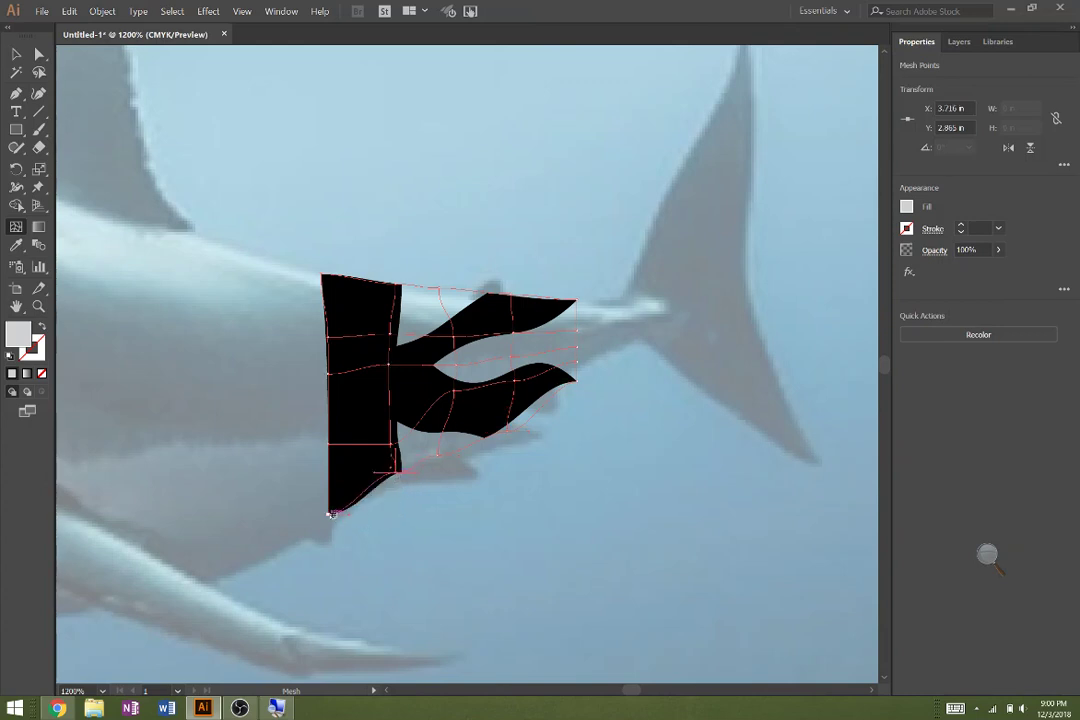
left_click(322, 533)
left_click_drag(322, 535, 322, 532)
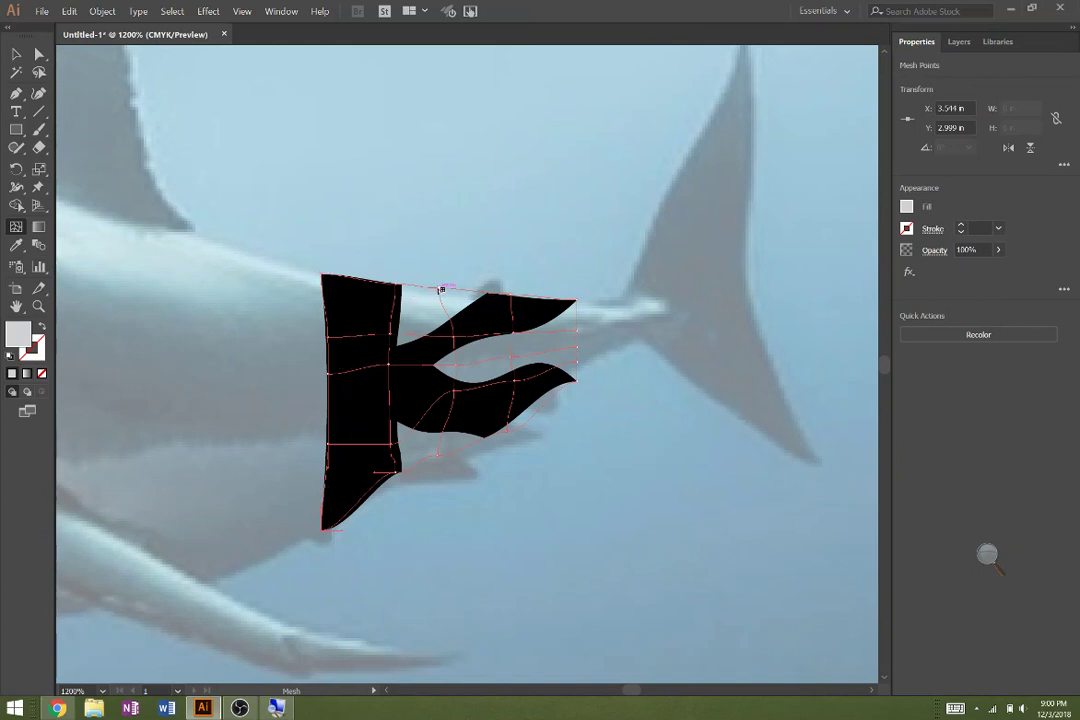
- Move the K's upper left corner to about X 3.532 in, Y 2.396 in, and raise the lower-row stem point to about X 3.693 in, Y 2.73 in
left_click_drag(441, 290, 317, 270)
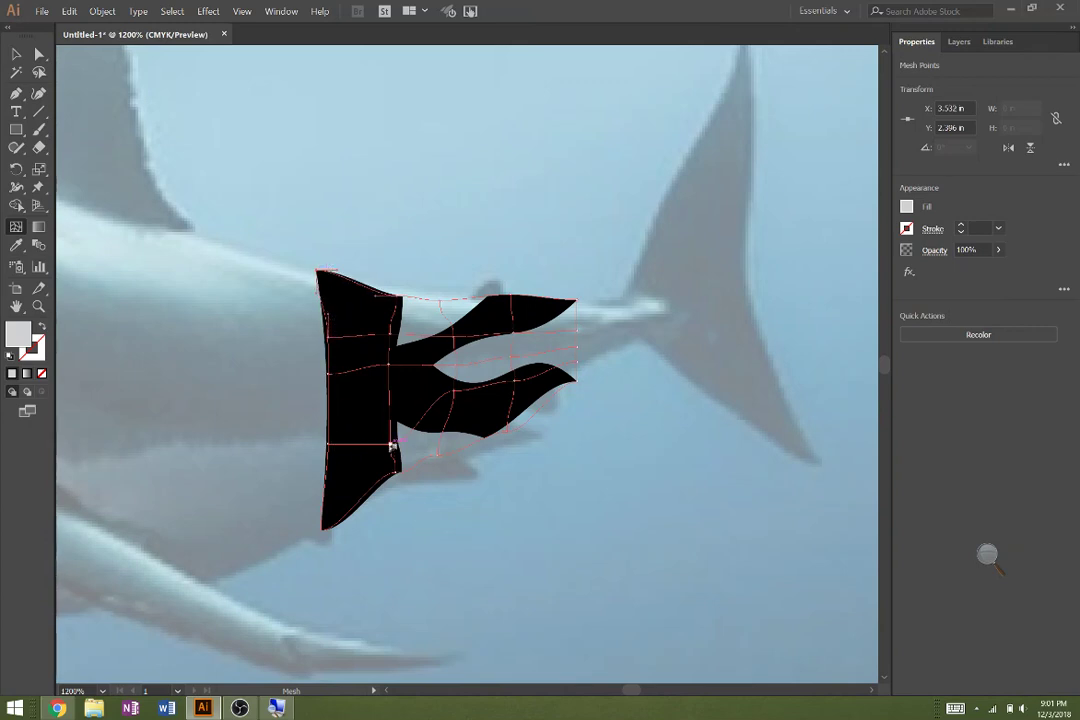
left_click_drag(390, 444, 386, 414)
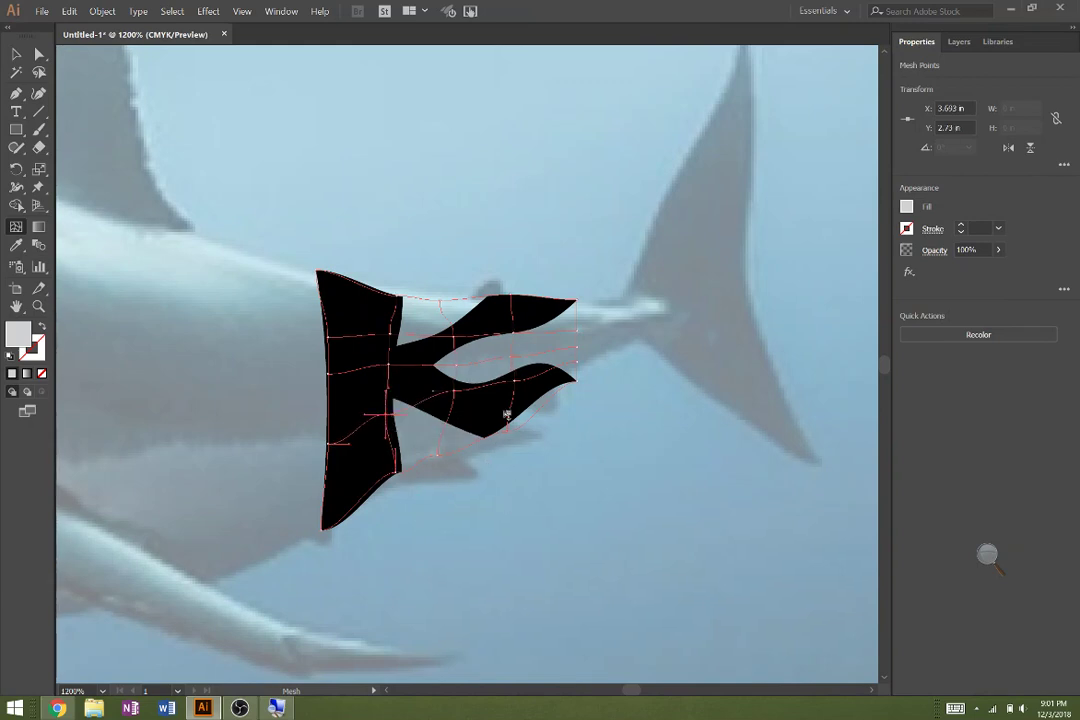
- Lower the middle-row mesh point on the K's stem to about X 3.701 in, Y 2.631 in, and tilt the stem's top-edge handle along the shark's back
key("z")
left_click(449, 362)
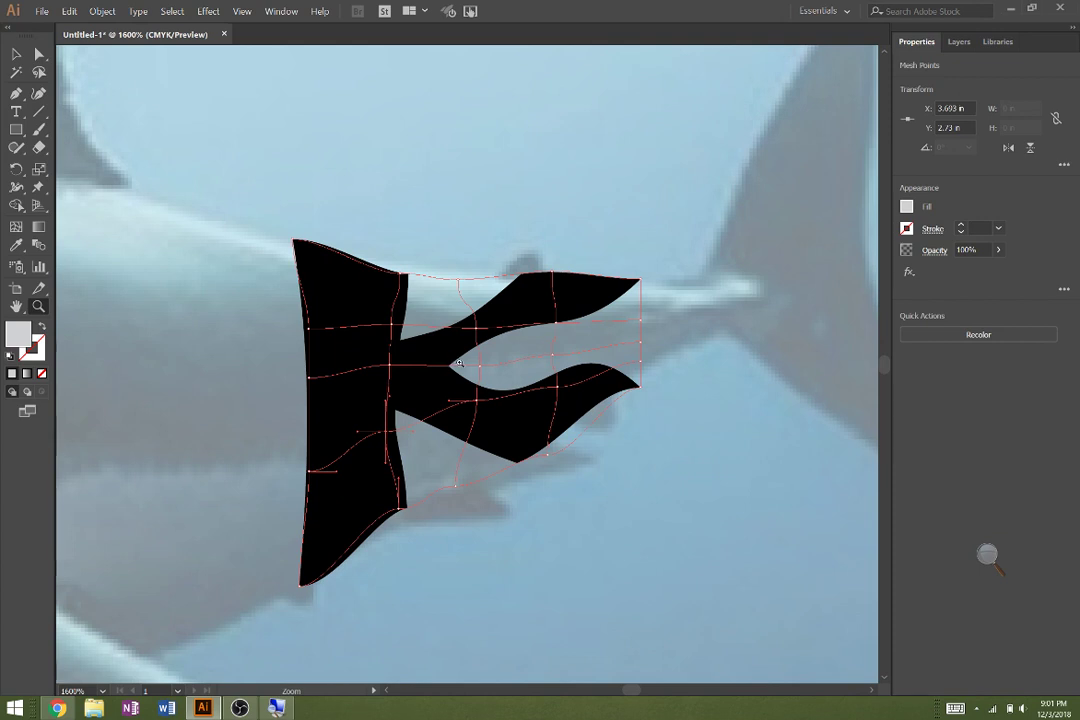
left_click(459, 362)
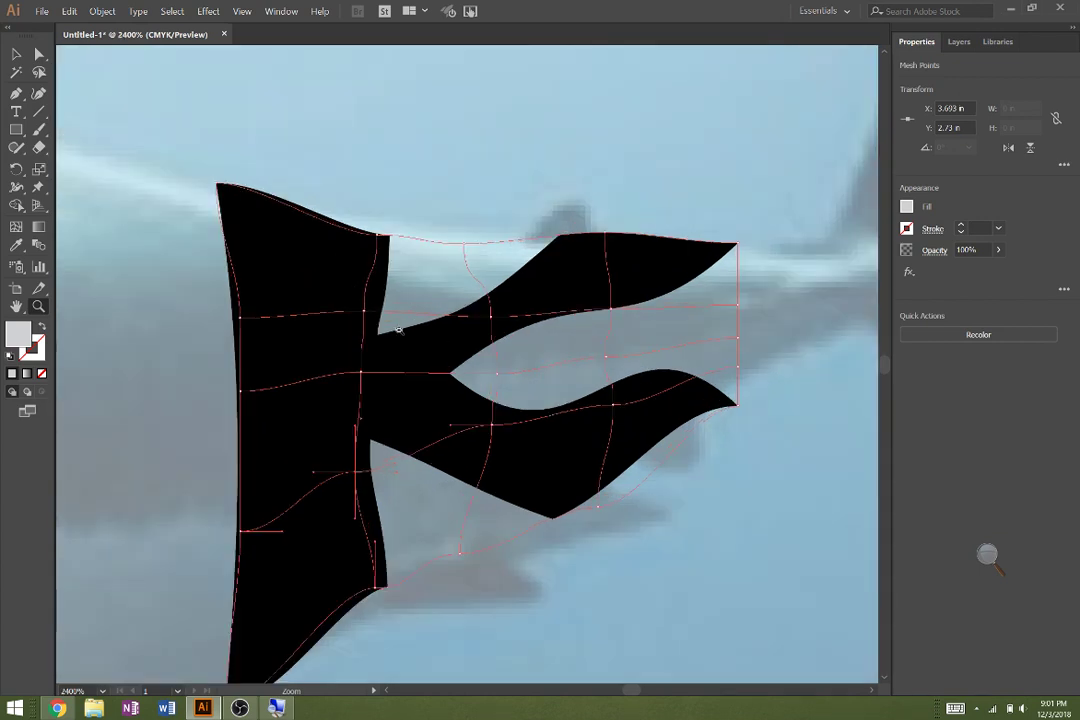
key("s")
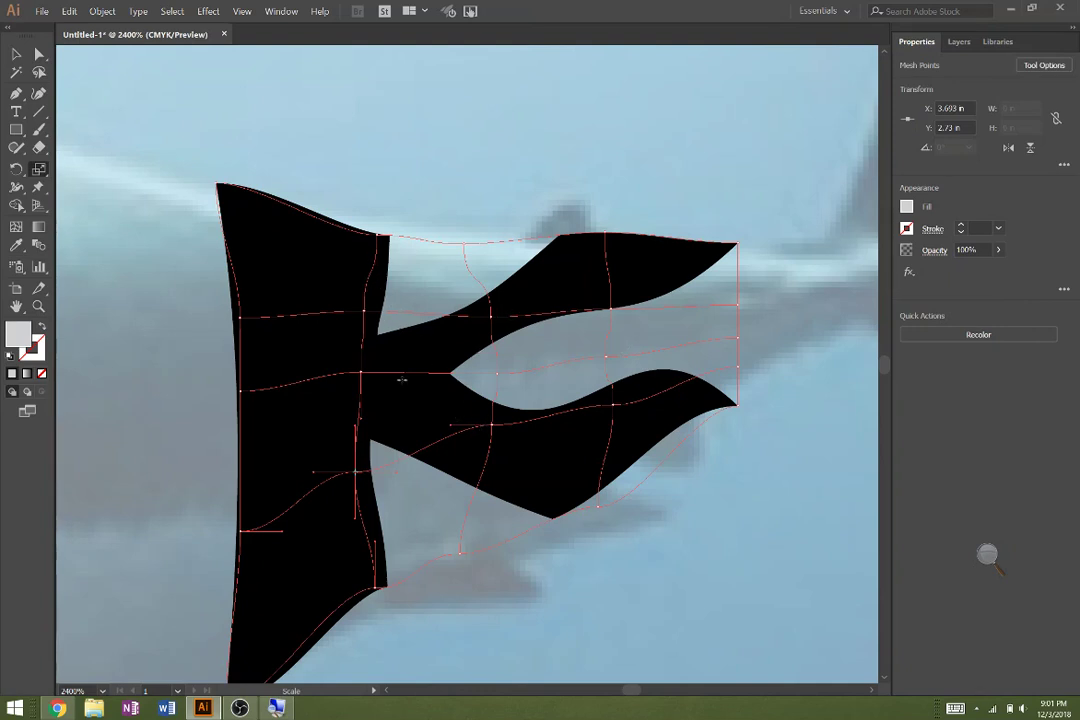
key("u")
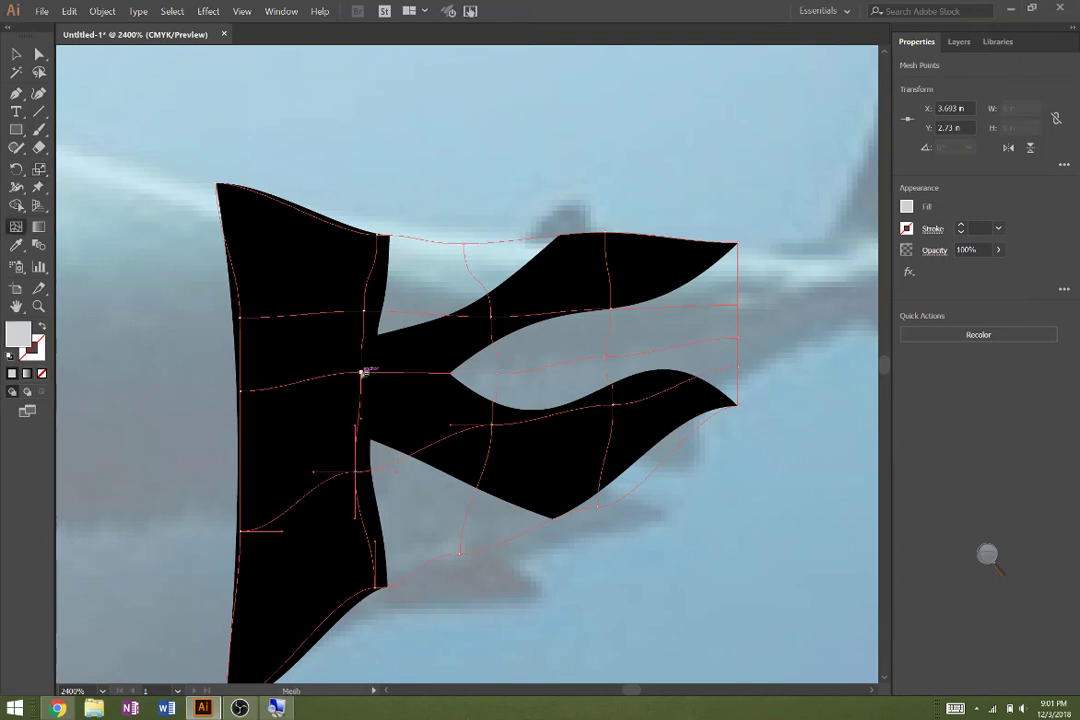
left_click_drag(362, 372, 364, 386)
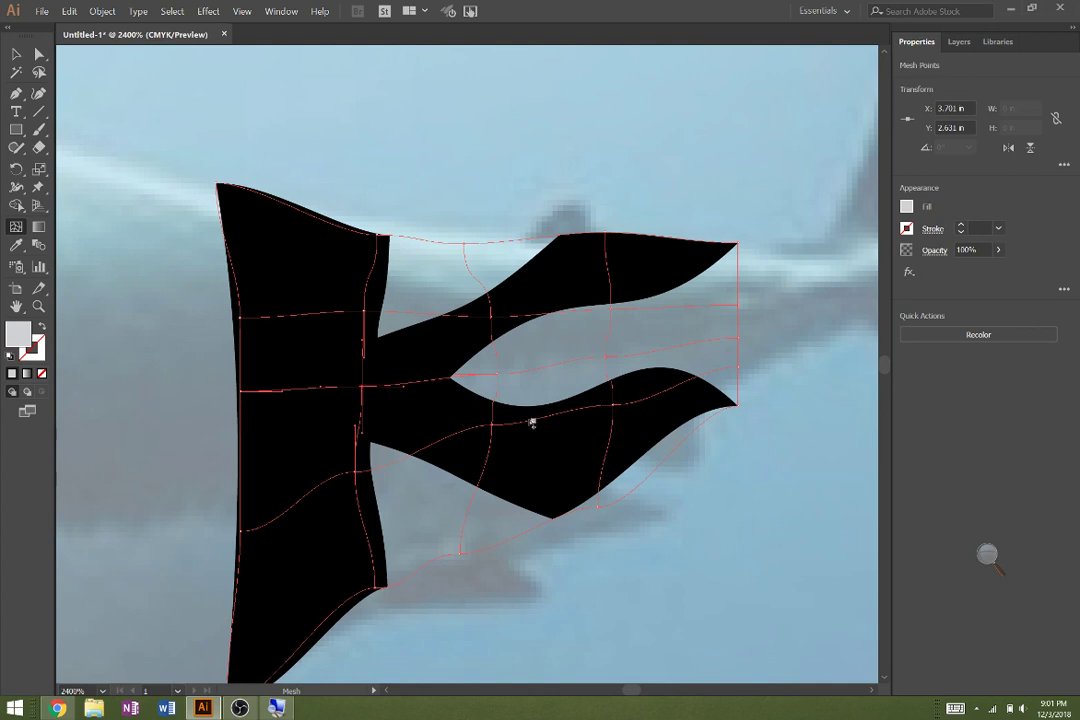
left_click(380, 236)
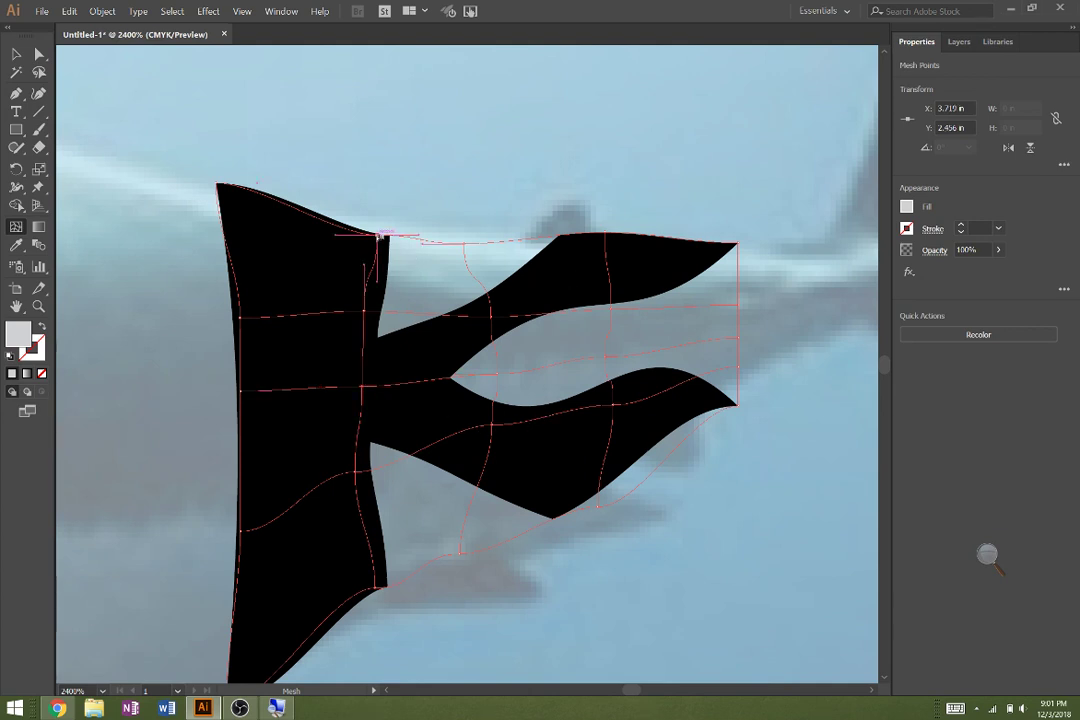
mouse_move(339, 236)
left_mouse_down()
mouse_move(285, 200)
mouse_move(300, 196)
mouse_move(328, 222)
left_mouse_up()
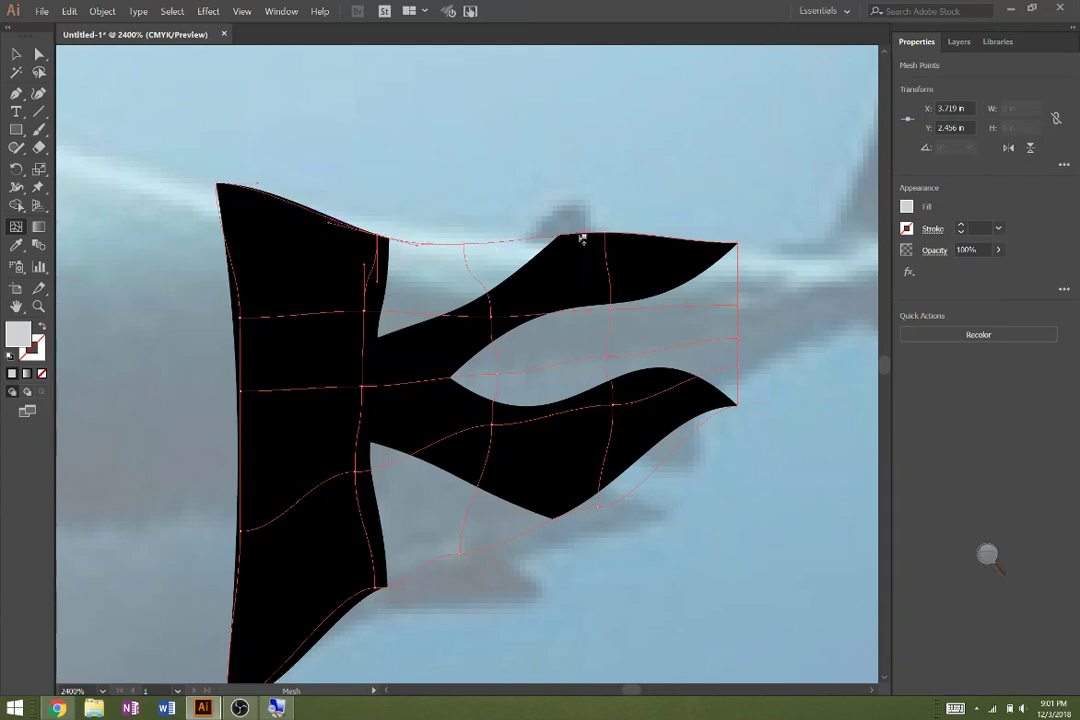
- Adjust the mesh column through the K's arm ends, tilting its bottom-edge handle to straighten the underside of the lower arm
left_click(609, 234)
left_click(609, 234)
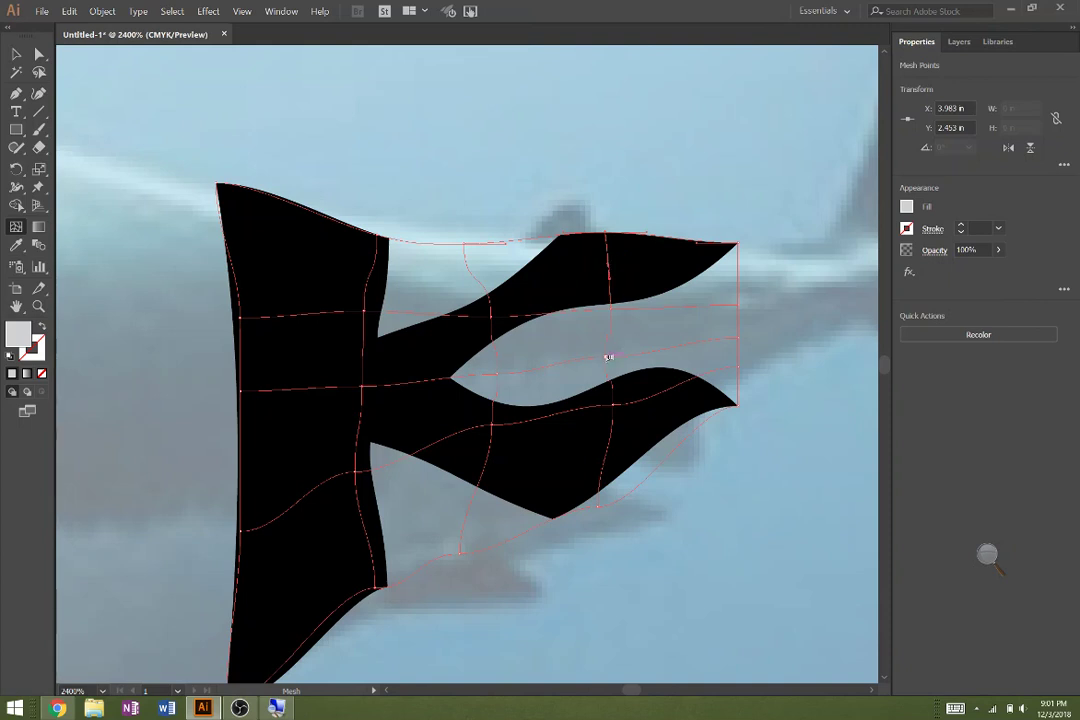
left_click(608, 357)
left_click(603, 508)
left_click_drag(600, 512, 622, 485)
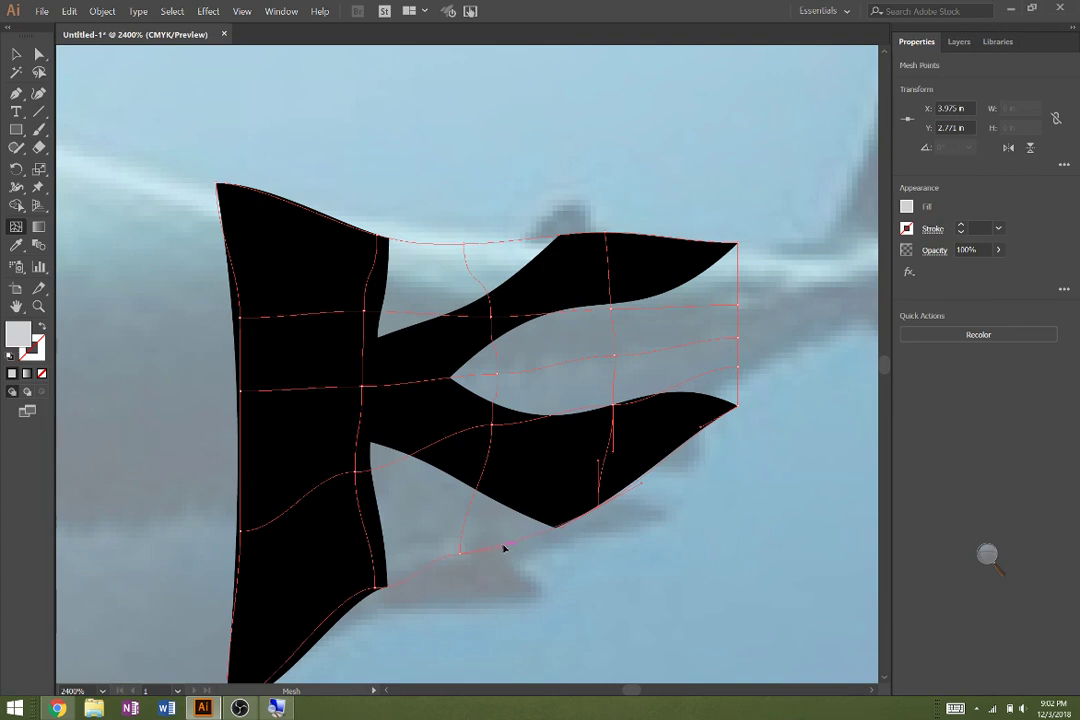
- Tilt the handles of the stem's bottom-edge mesh point and the lower- and middle-row points to smooth the K's lower arm
left_click(376, 586)
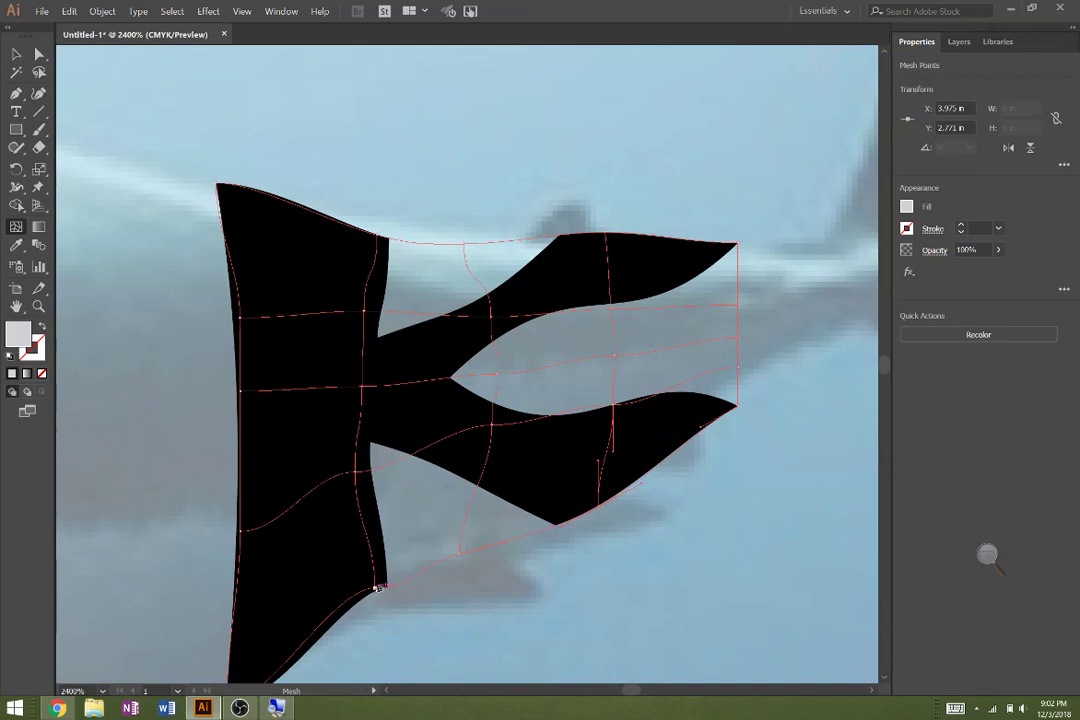
left_click_drag(420, 590, 415, 567)
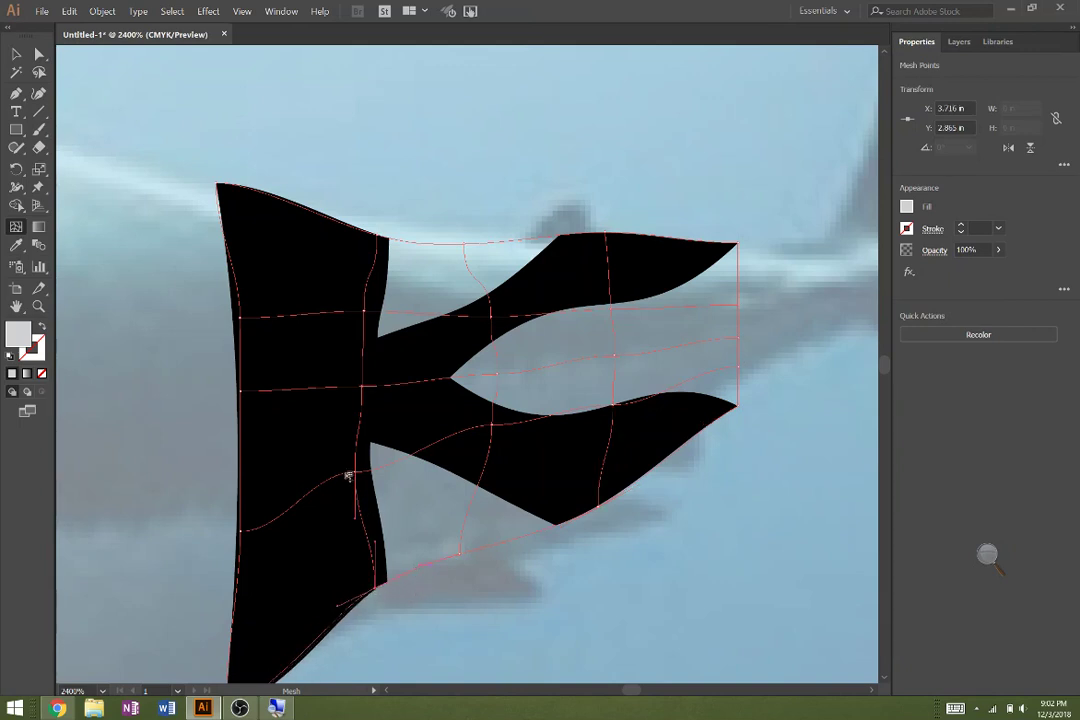
left_click(356, 472)
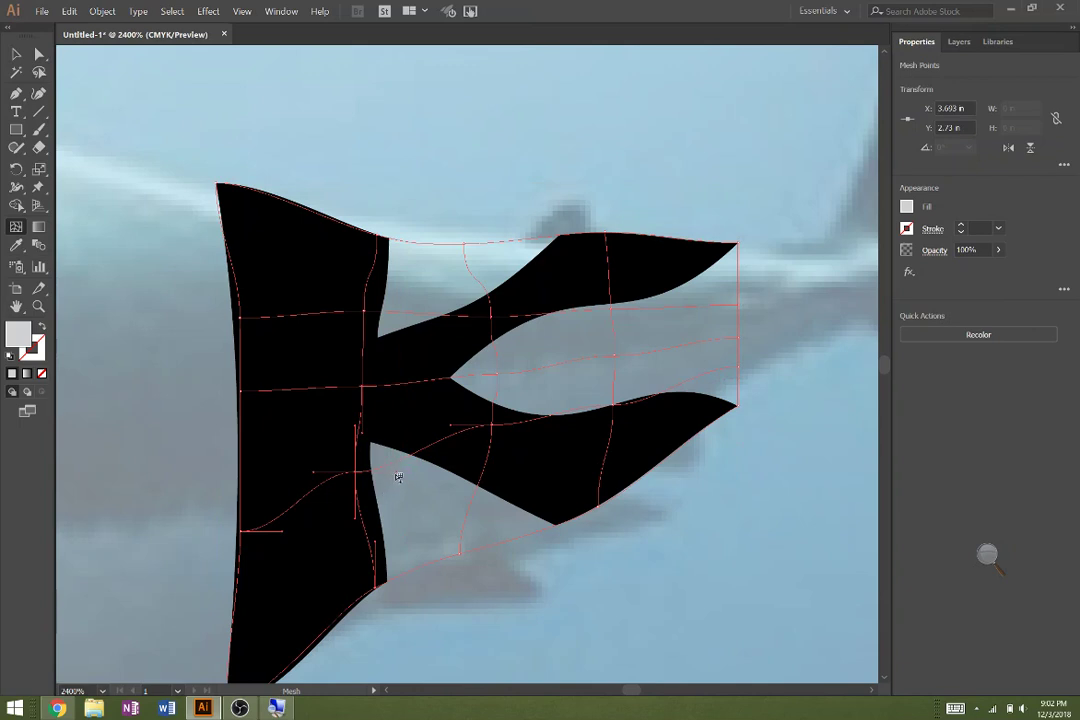
left_click_drag(399, 474, 468, 426)
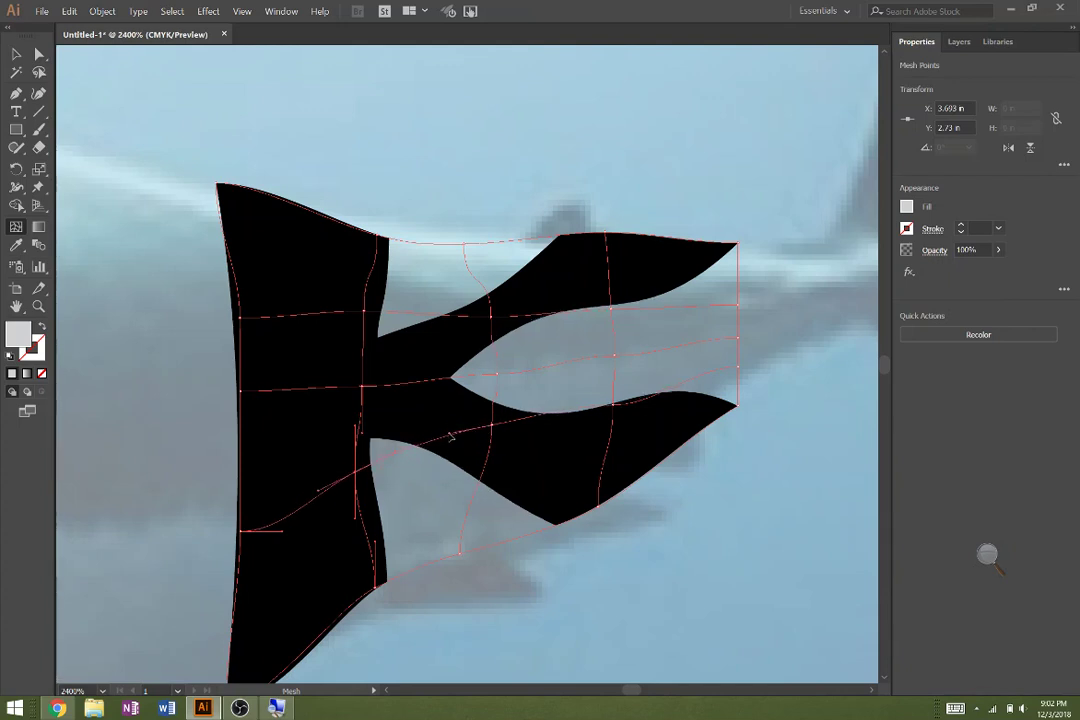
left_click(614, 406)
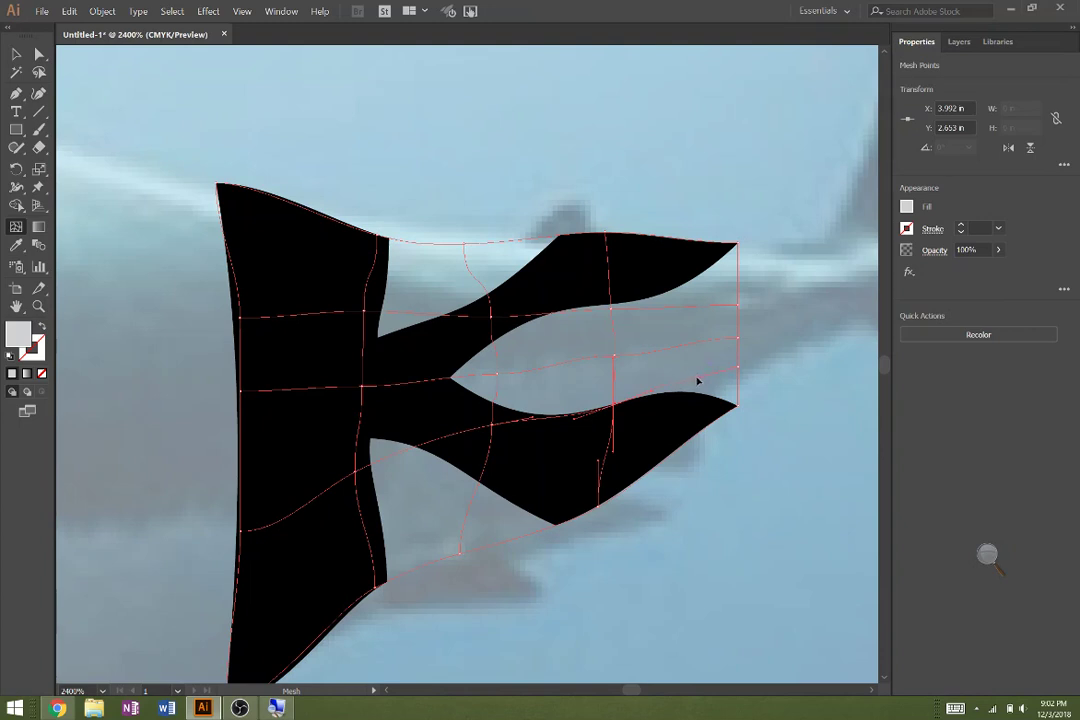
left_click(615, 356)
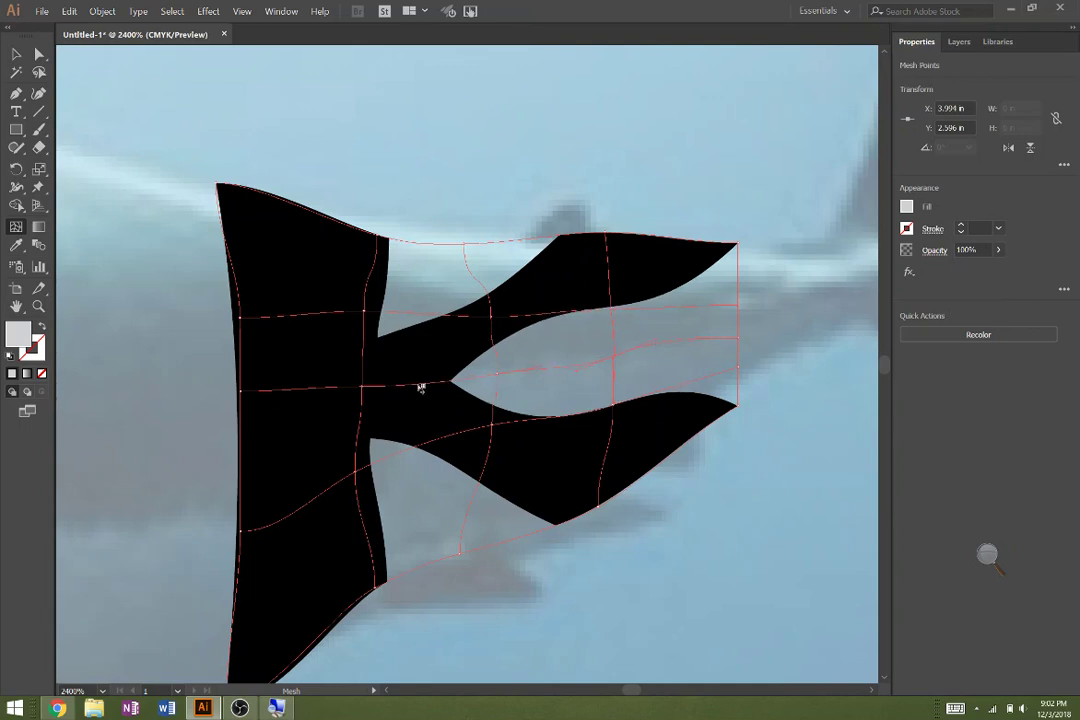
- Curve the stem's right edge above the K's upper arm by angling the downward handle of its top-edge mesh point
left_click(366, 309)
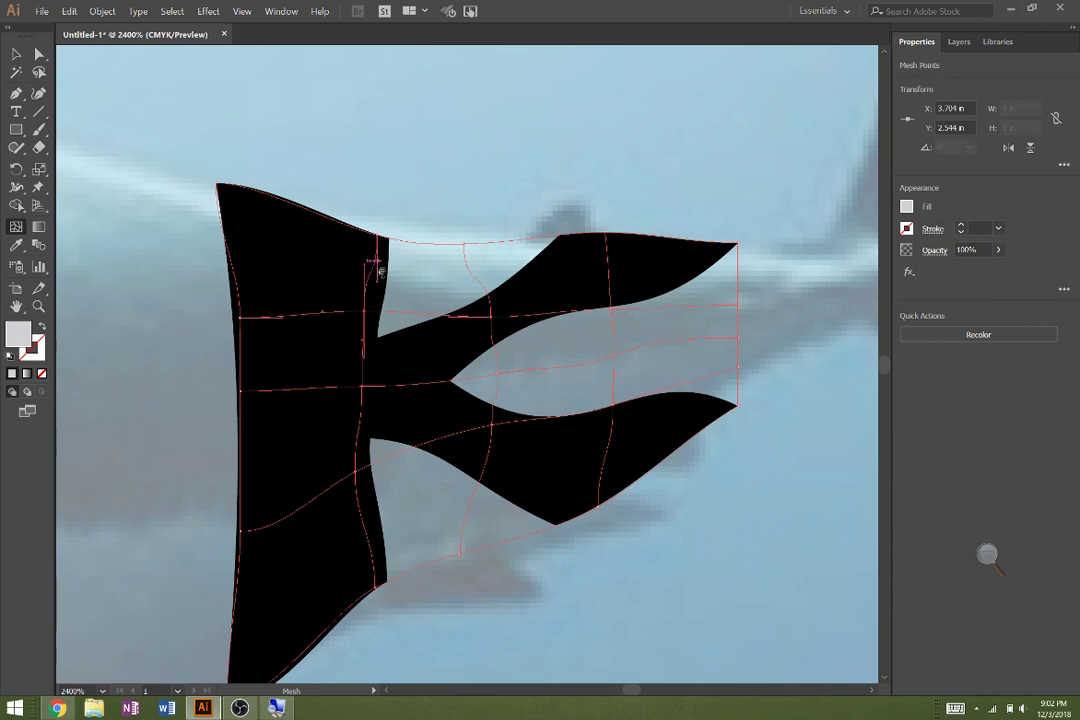
left_click_drag(381, 281, 364, 274)
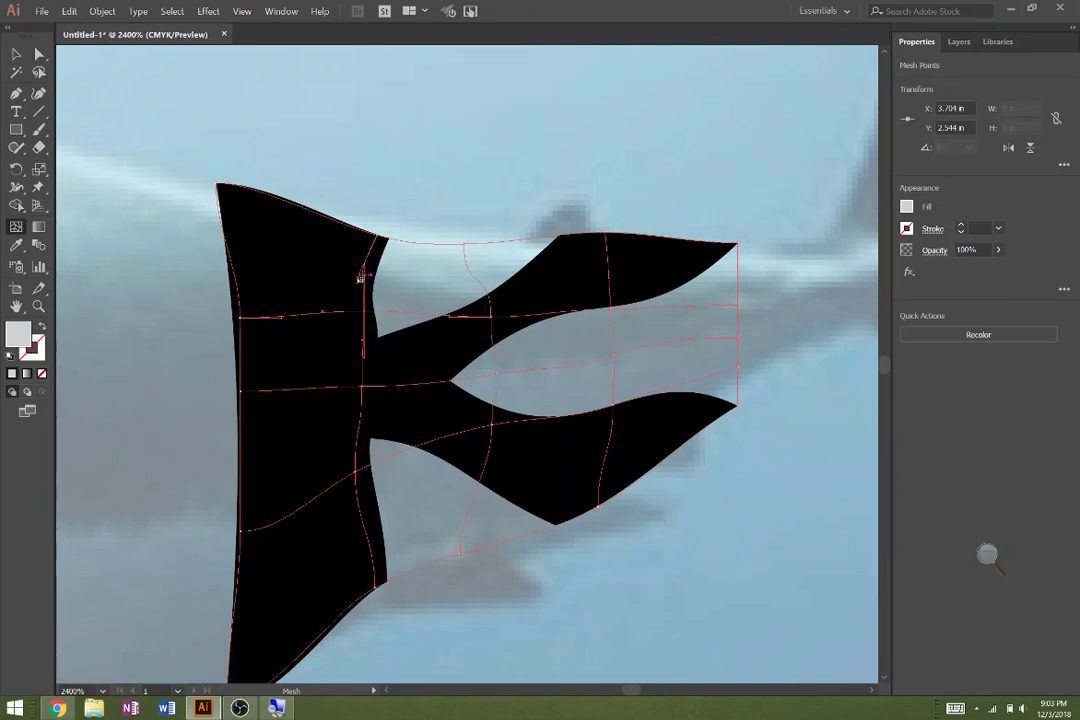
left_click_drag(362, 278, 369, 283)
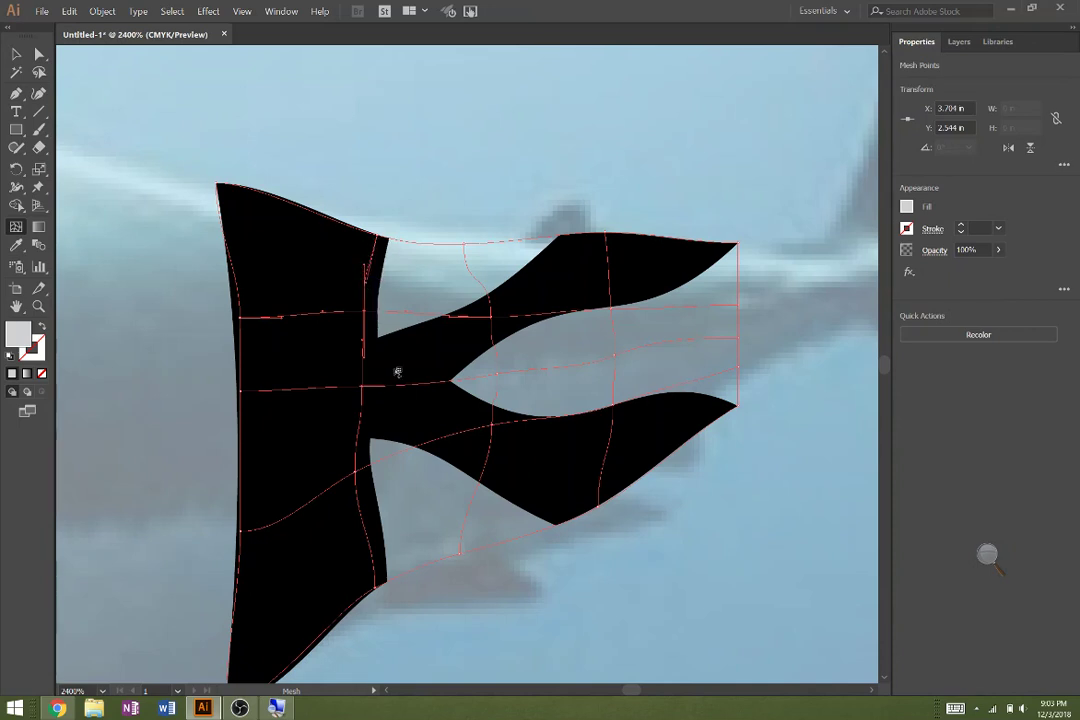
left_click(465, 243)
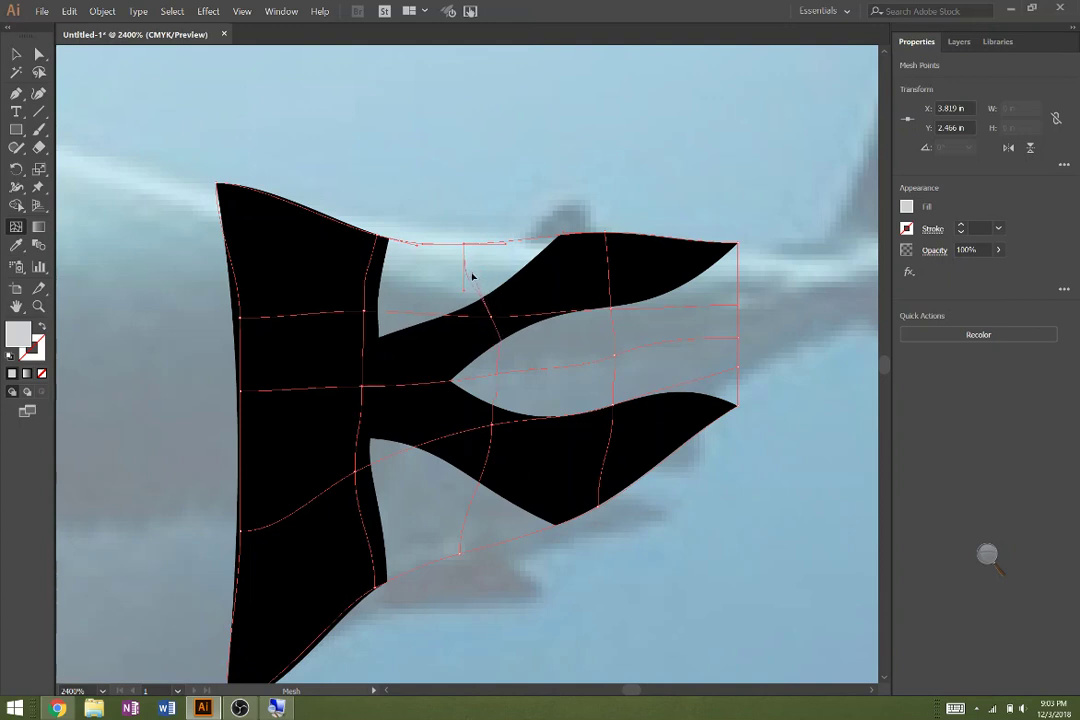
left_click_drag(464, 293, 478, 292)
- Save the document as shark.ai in the Illustrator CC version with the default options
key("ctrl+s")
type("mesh")
key("Return")
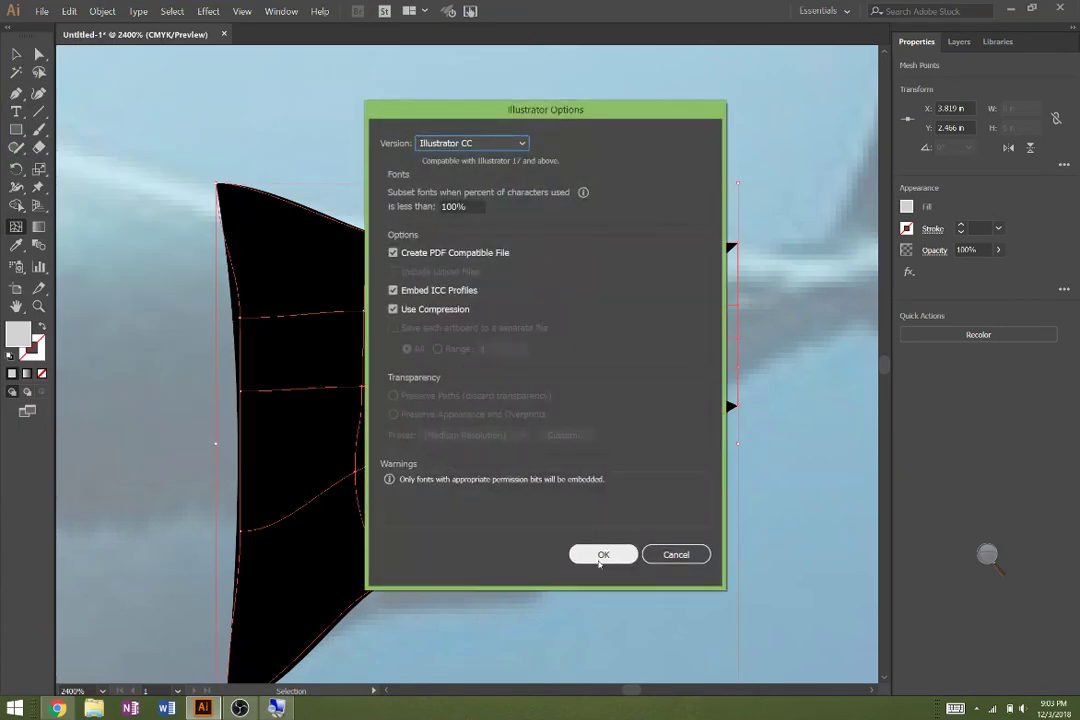
left_click(586, 552)
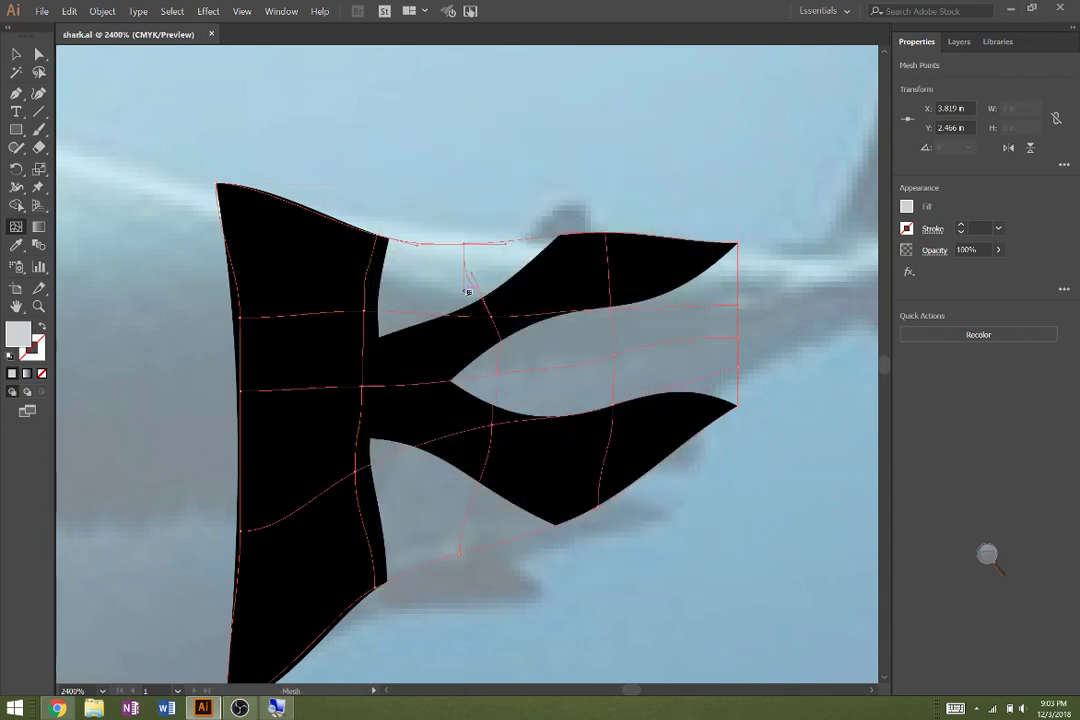
- Tilt the handles of the K's top-edge, middle-row and upper-row mesh points beyond the stem to smooth the inner curves of the arms
left_click_drag(467, 291, 482, 298)
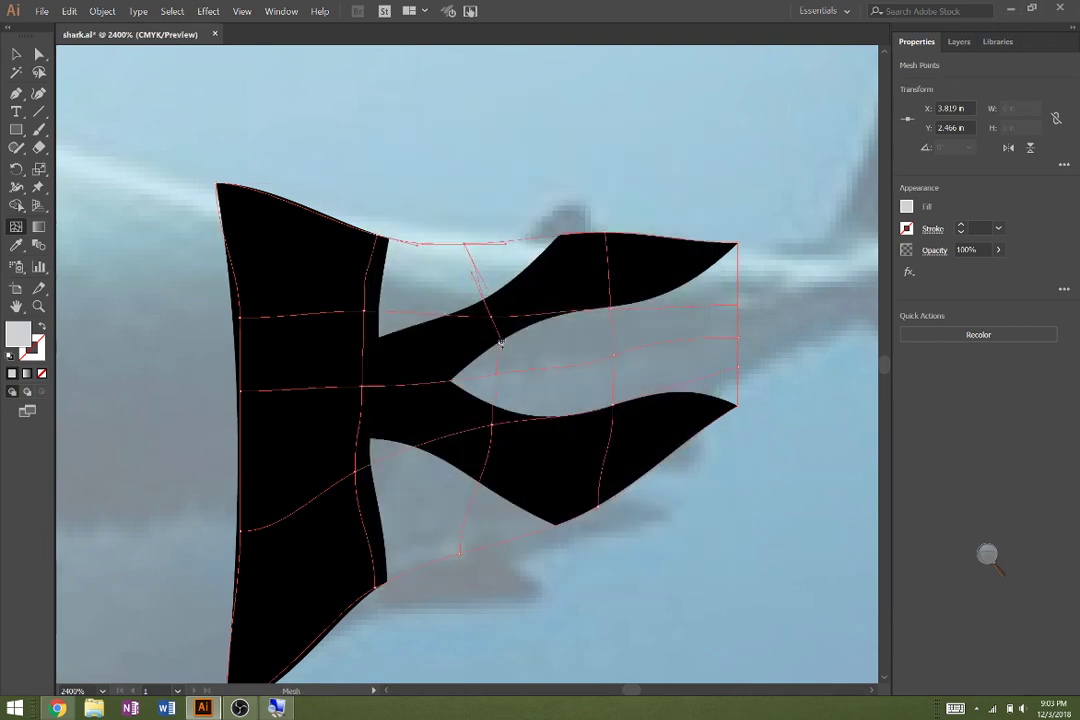
left_click_drag(500, 375, 512, 362)
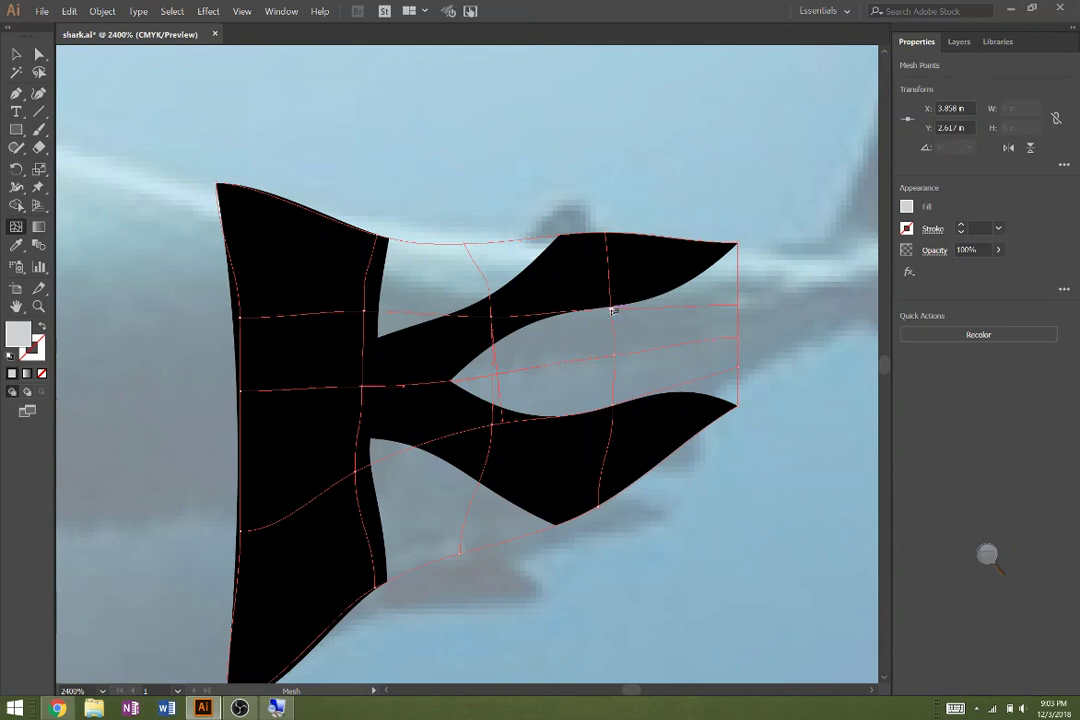
left_click(571, 311)
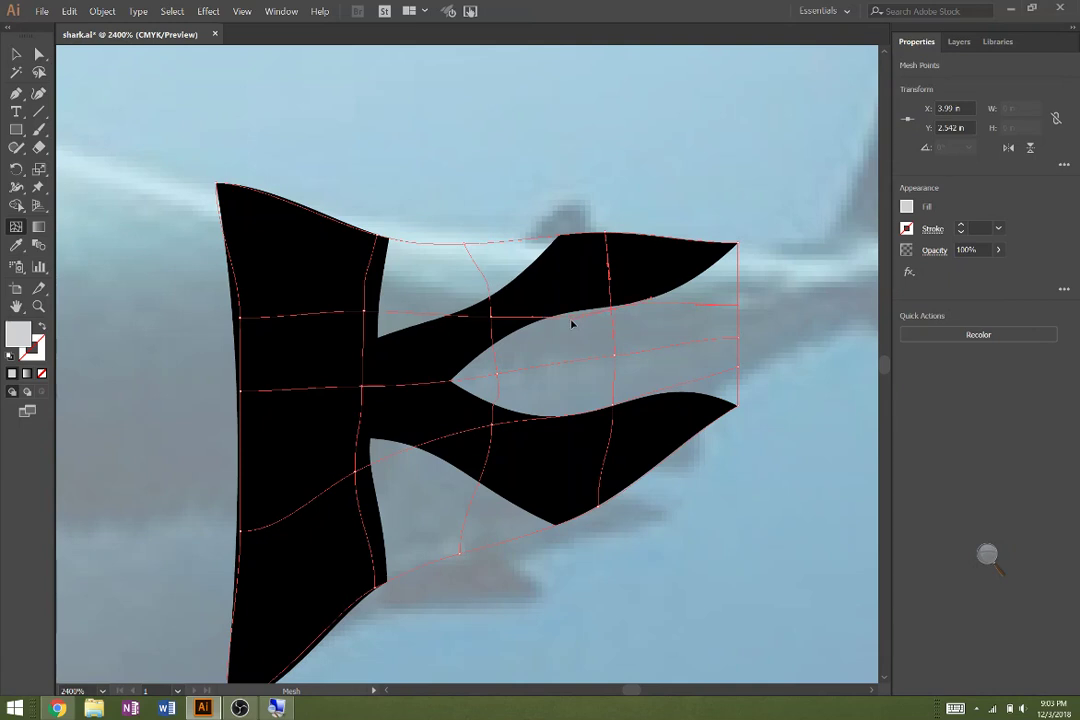
- Raise the outer end of the K's upper mesh row along the vertical mesh edge toward the upper arm's tip
left_click(738, 288)
left_click_drag(612, 310, 739, 272)
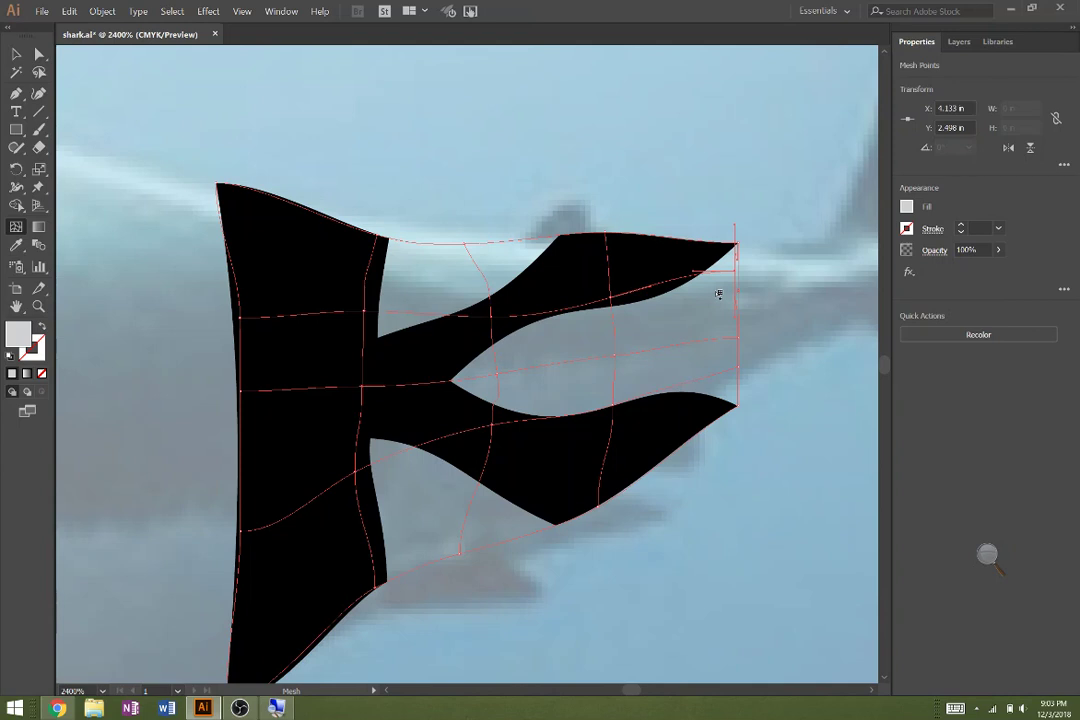
key("ctrl+z")
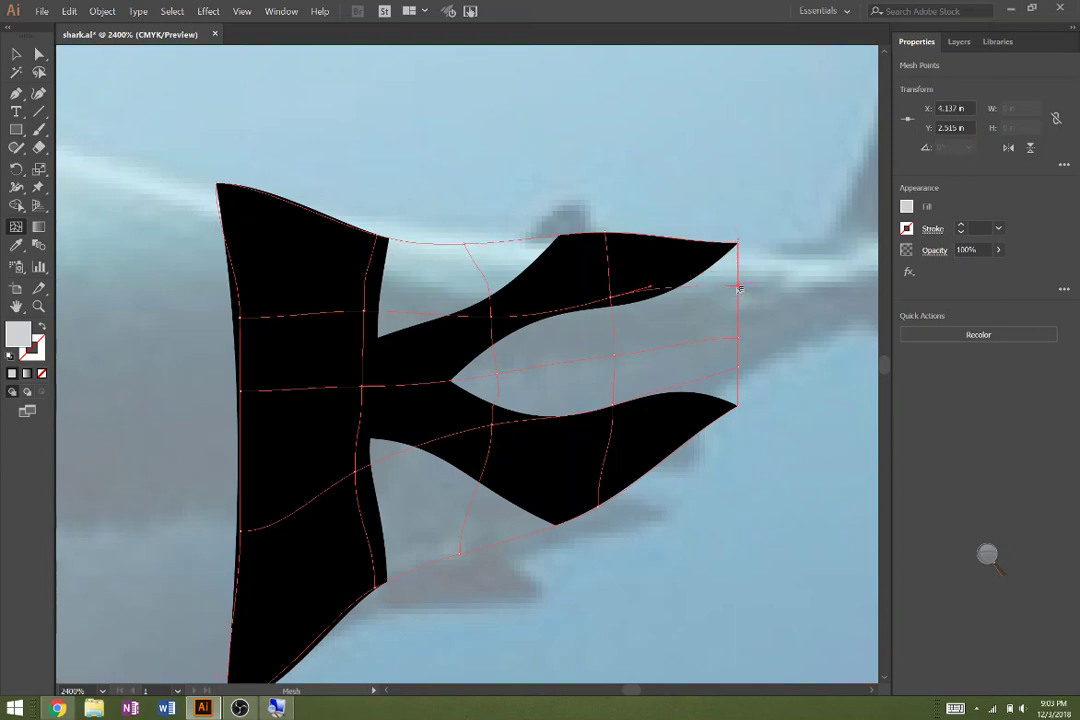
left_click_drag(739, 288, 737, 236)
- Smooth the K's stem sides, moving the upper-row point on its outer edge to about X 3.552 in, Y 2.553 in, and deselect the letter
left_click_drag(366, 311, 369, 262)
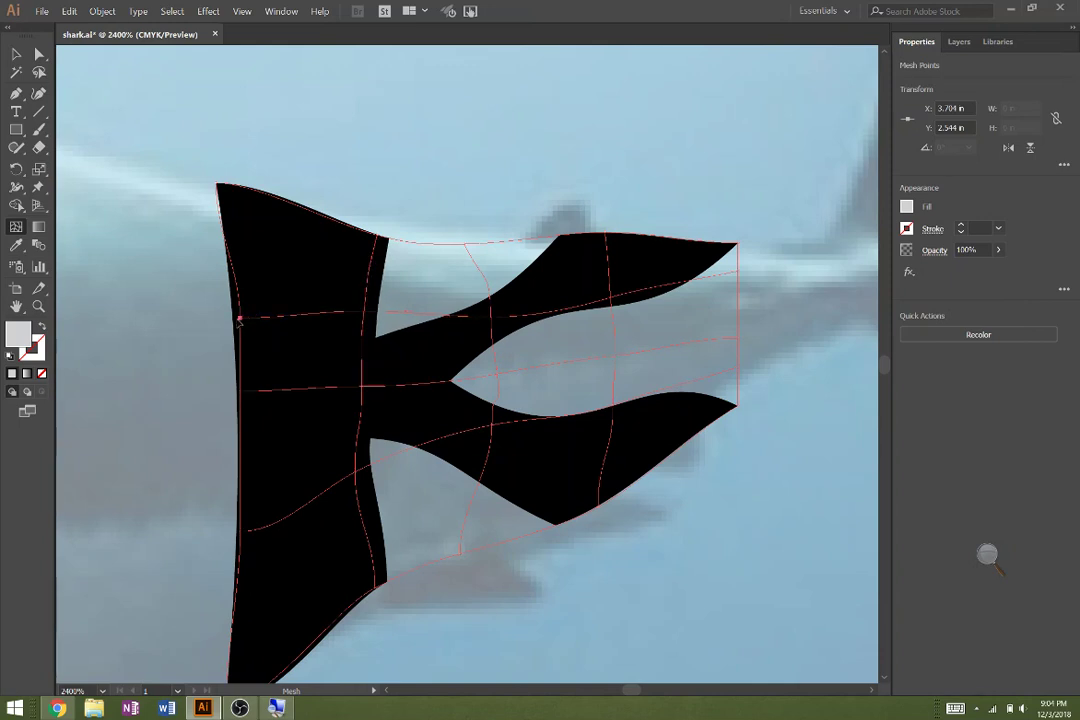
left_click_drag(241, 318, 232, 317)
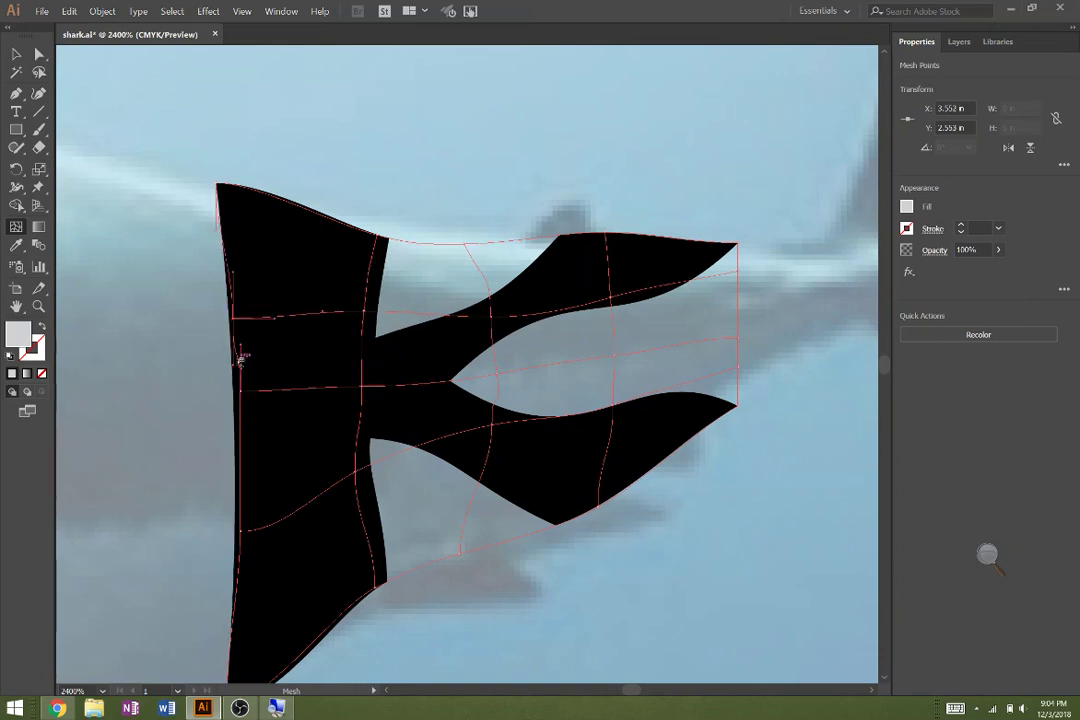
left_click(237, 362)
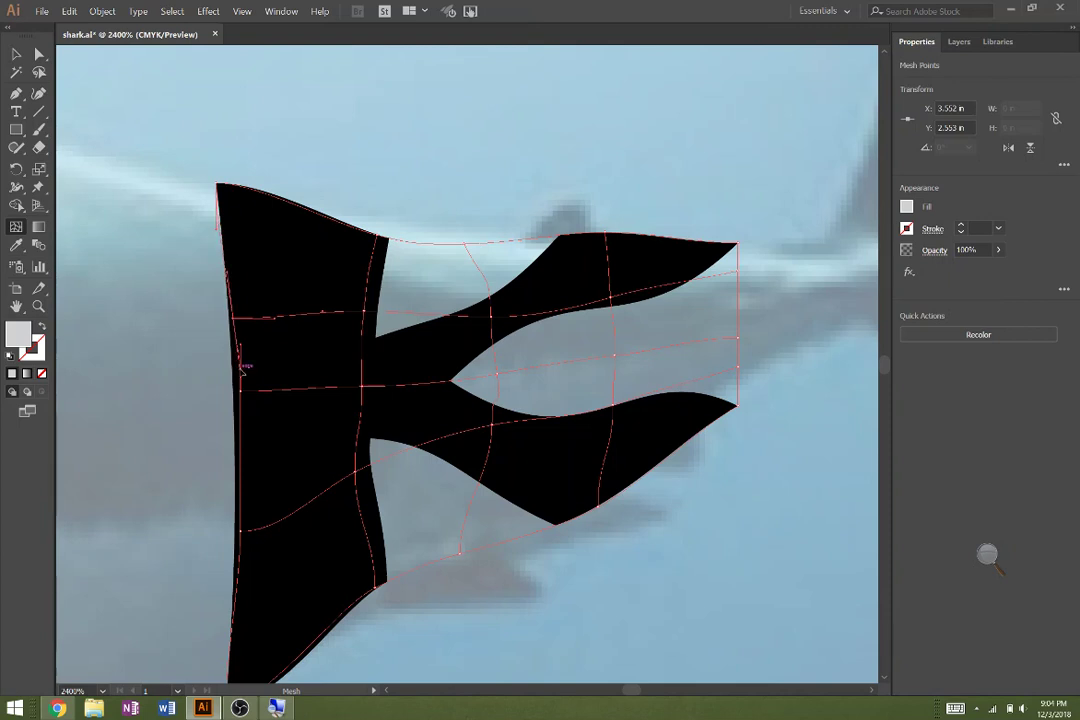
key("v")
left_click(486, 587)
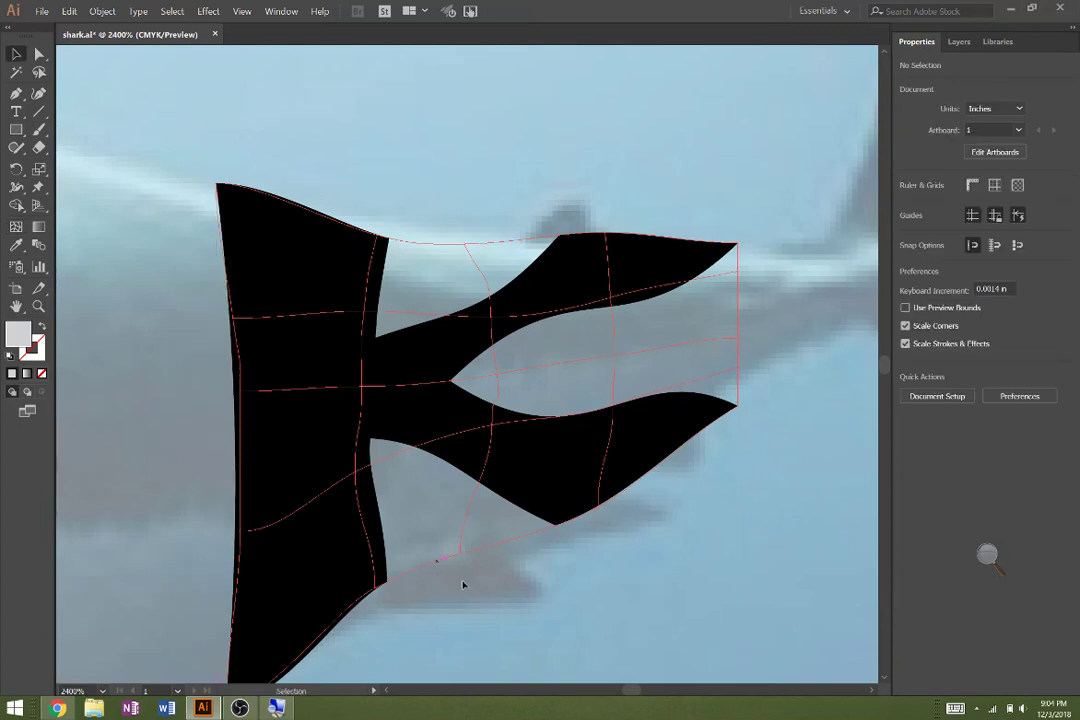
- Place the letter A over the middle of the shark's body at about X 2.412 in, Y 2.653 in, enlarged to about 0.786 by 1.215 in
key("z")
left_click(523, 630, "alt")
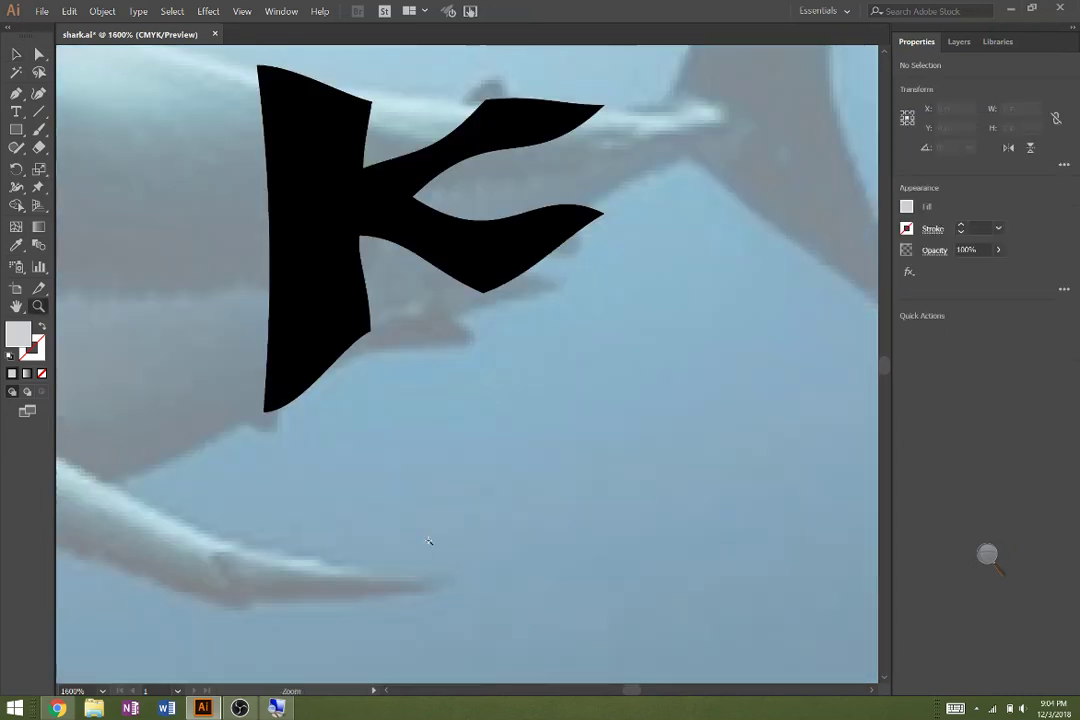
left_click(428, 541, "alt")
left_click(343, 420, "alt")
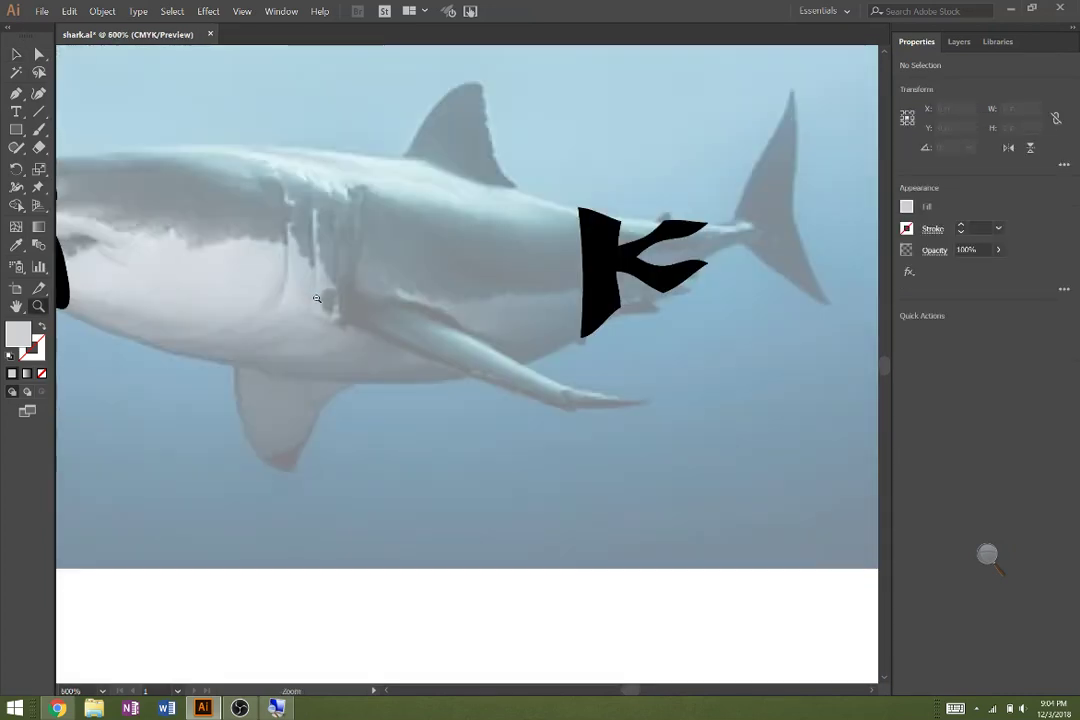
left_click(602, 307, "alt")
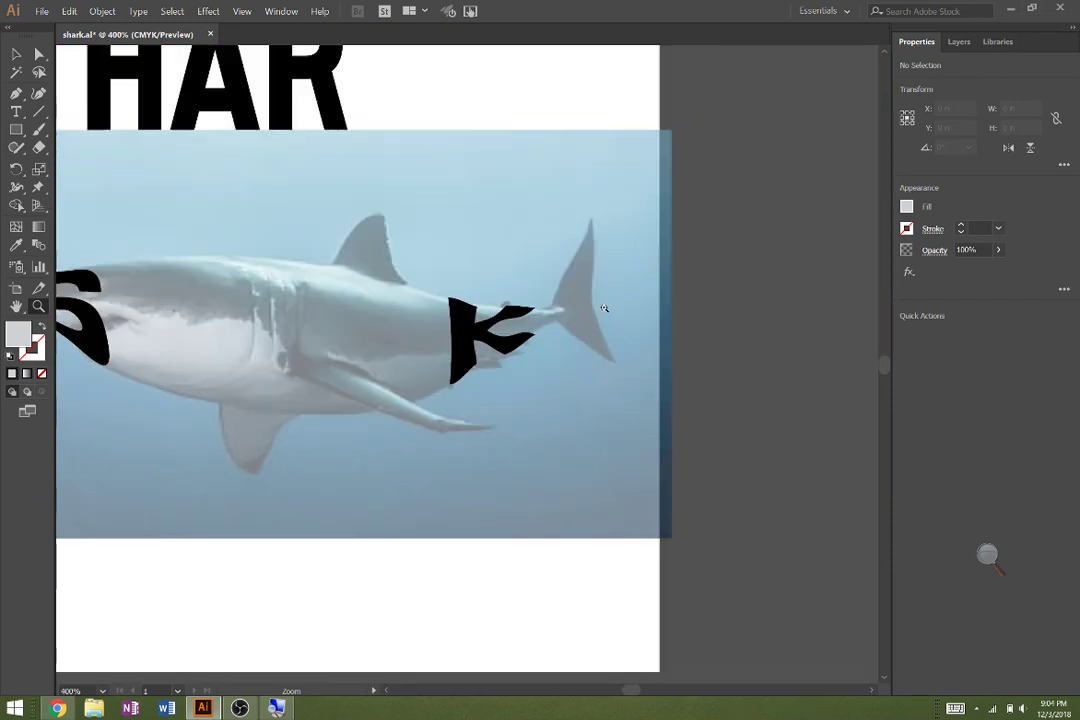
left_click_drag(409, 300, 583, 355)
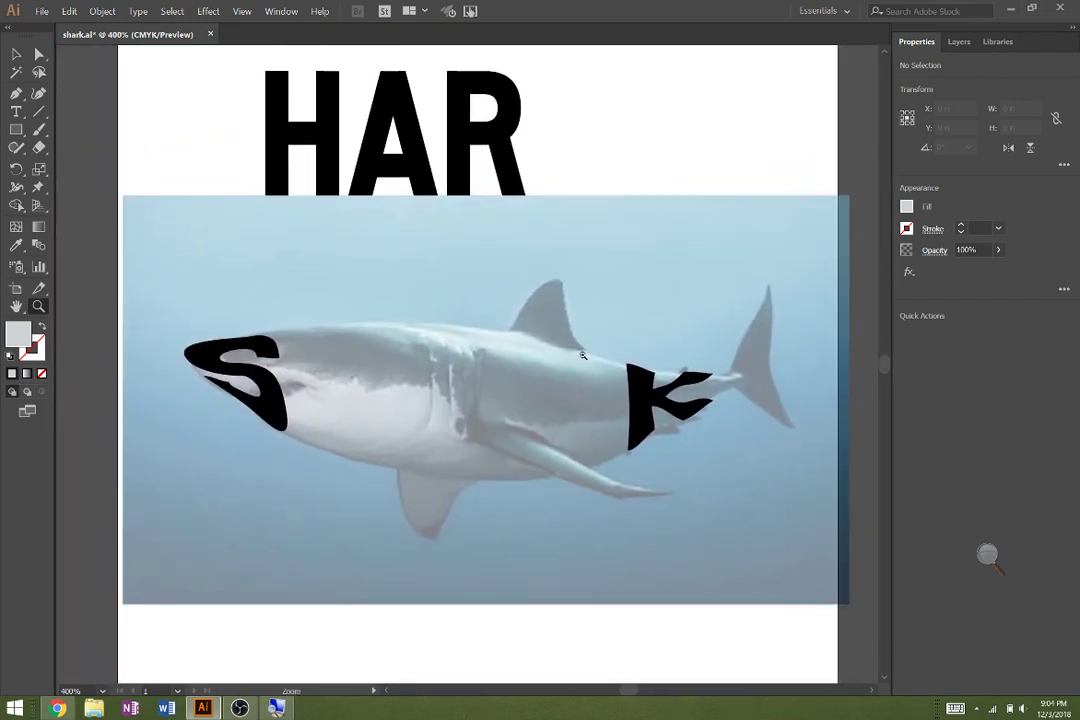
left_click(16, 54)
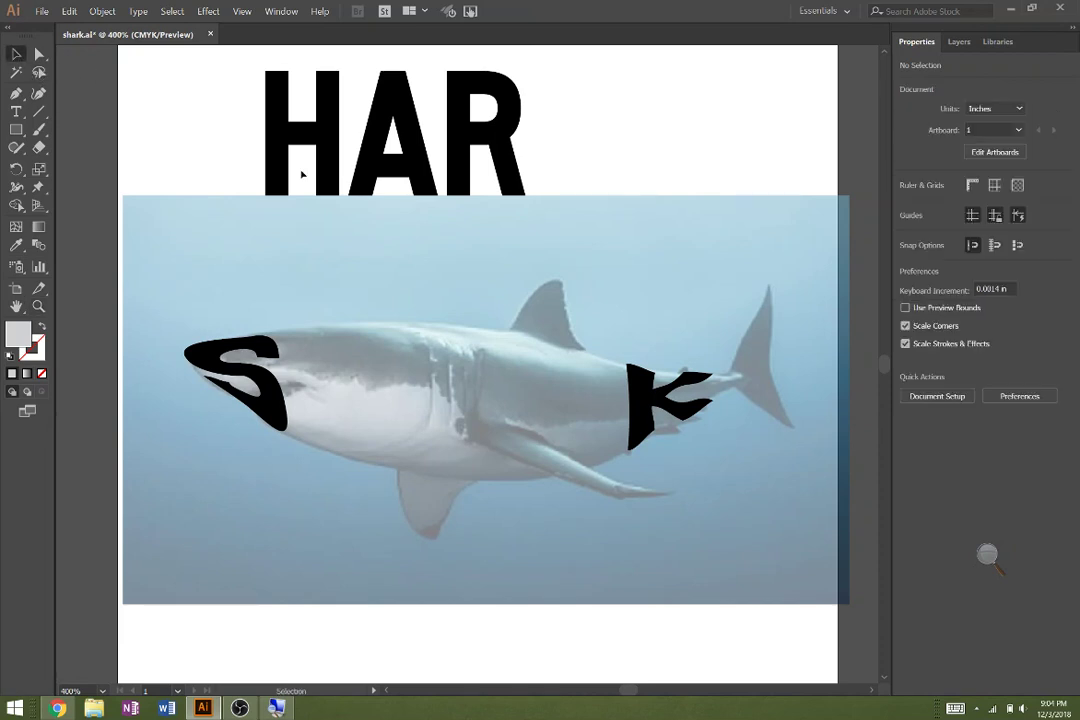
left_click_drag(418, 176, 473, 467)
left_click_drag(491, 364, 516, 313)
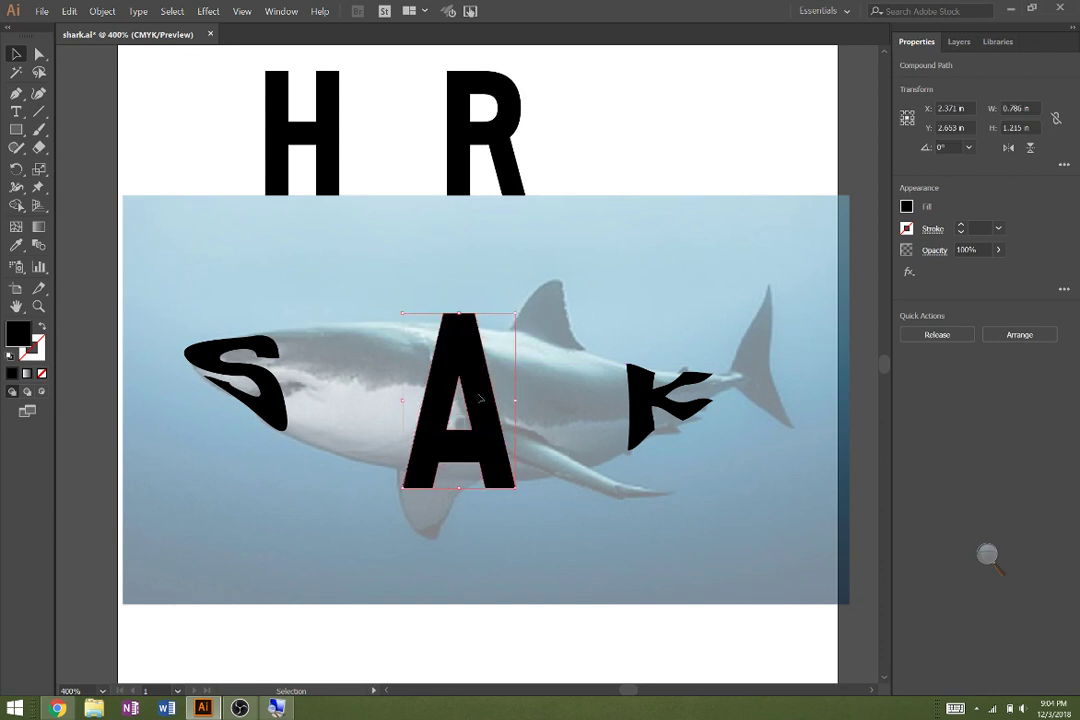
mouse_move(480, 398)
left_mouse_down()
mouse_move(418, 348)
mouse_move(487, 400)
left_mouse_up()
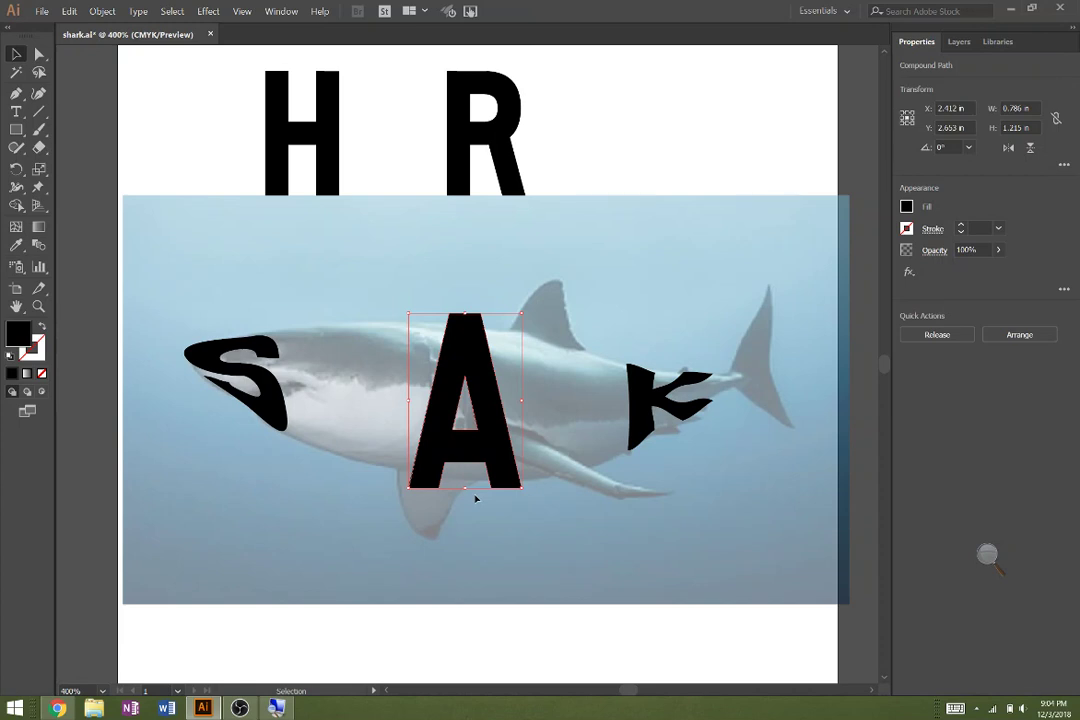
- Apply an envelope mesh with 4 rows and 4 columns to the letter A
key("a")
key("ctrl+alt+m")
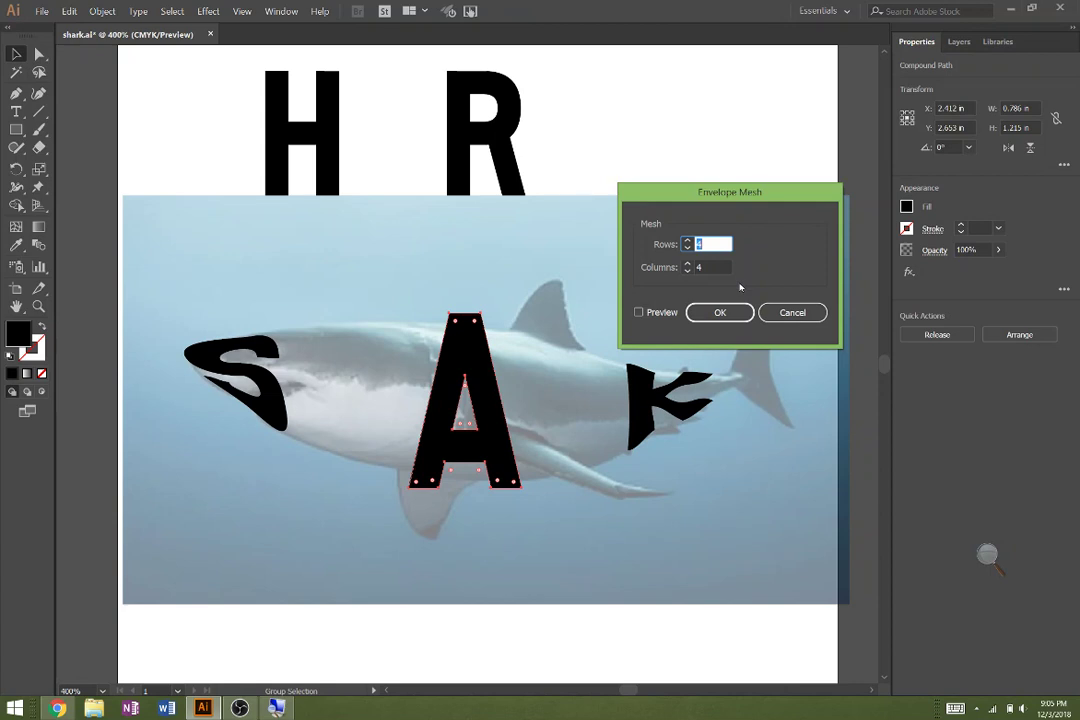
left_click(730, 315)
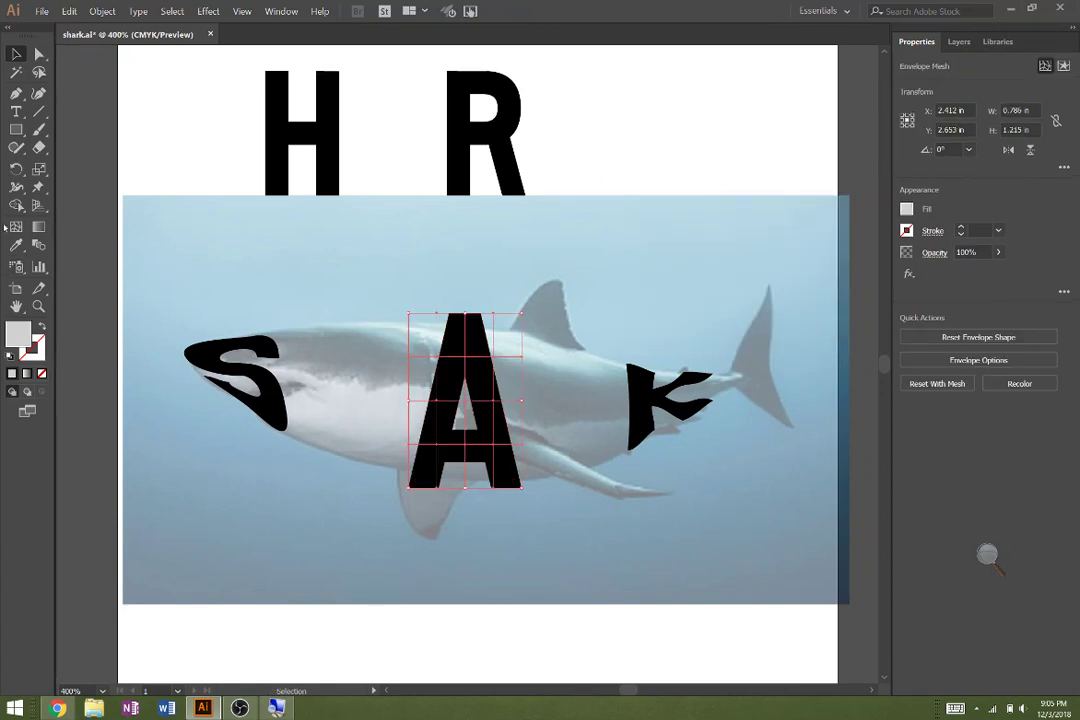
- Fit the A's bottom-edge mesh points to the belly line, from about X 2.855 in, Y 3.201 in to X 1.998 in, Y 3.15 in
left_click(16, 228)
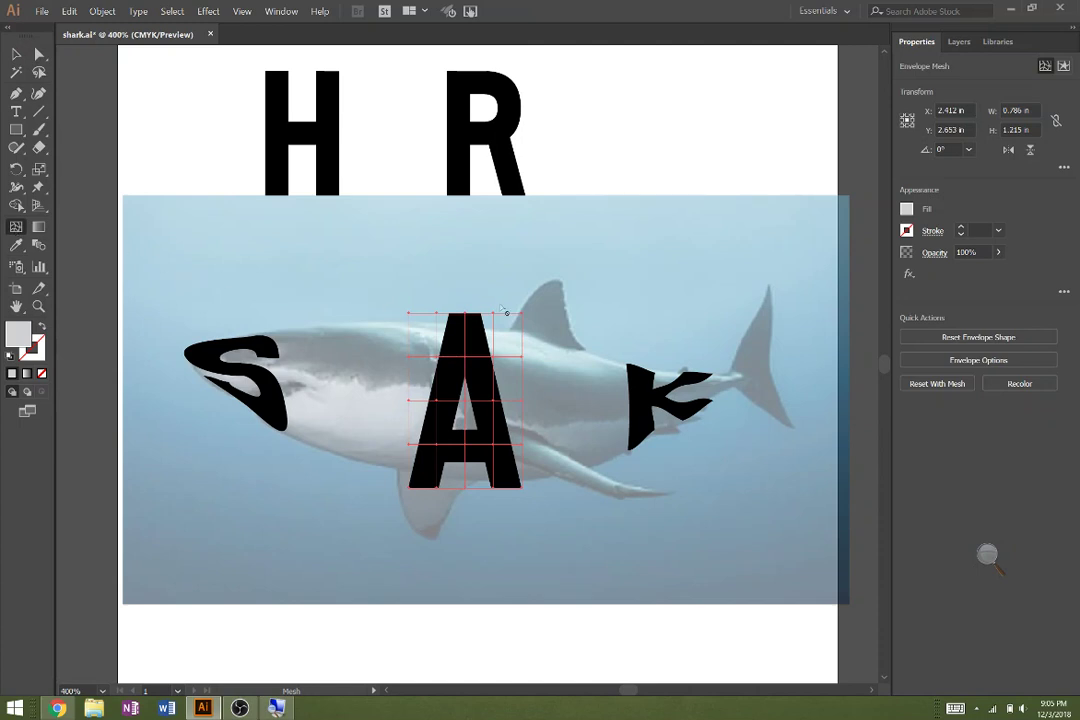
key("z")
left_click(530, 465)
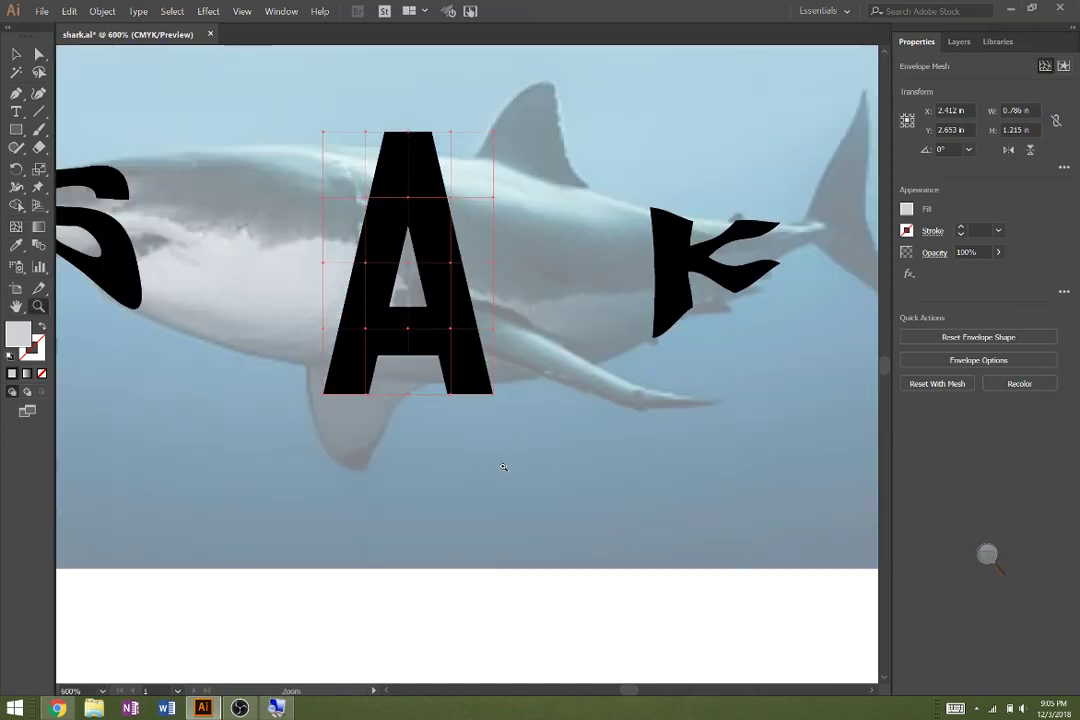
left_click_drag(431, 307, 579, 482)
left_click(540, 413)
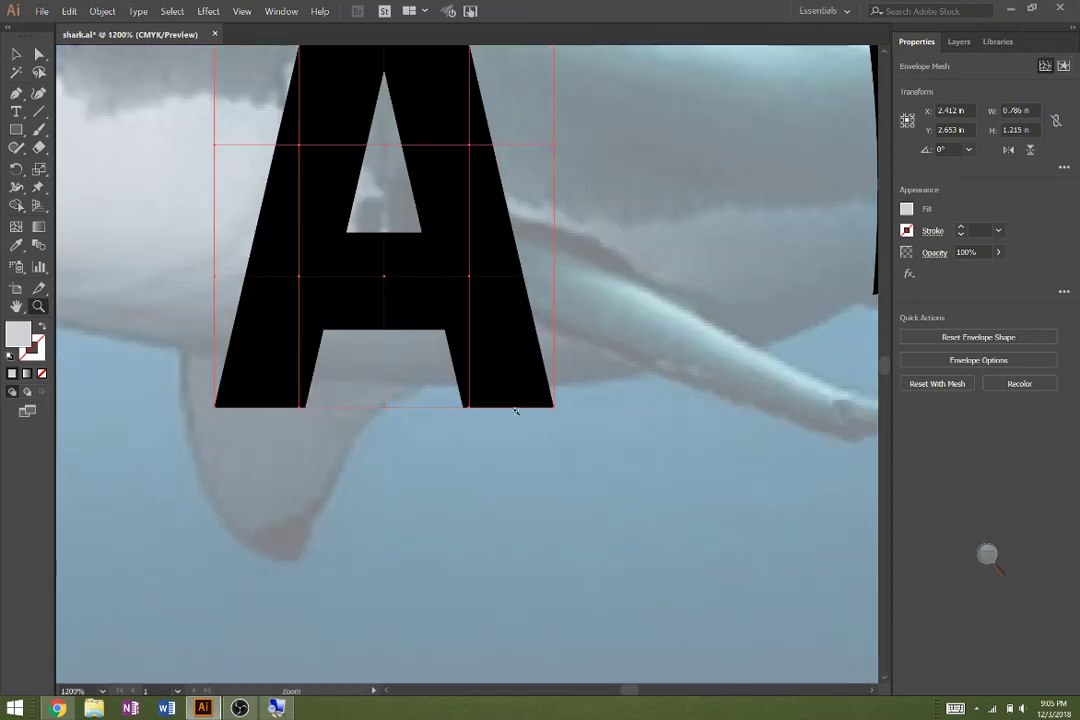
key("u")
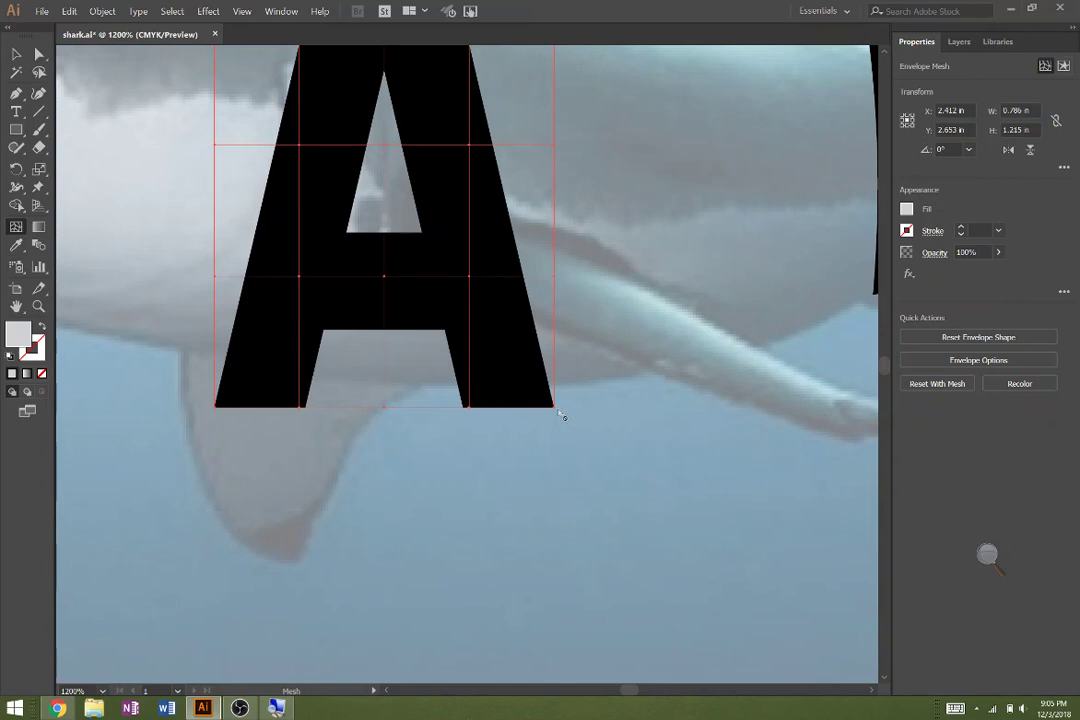
left_click_drag(558, 407, 573, 381)
left_click_drag(469, 409, 488, 388)
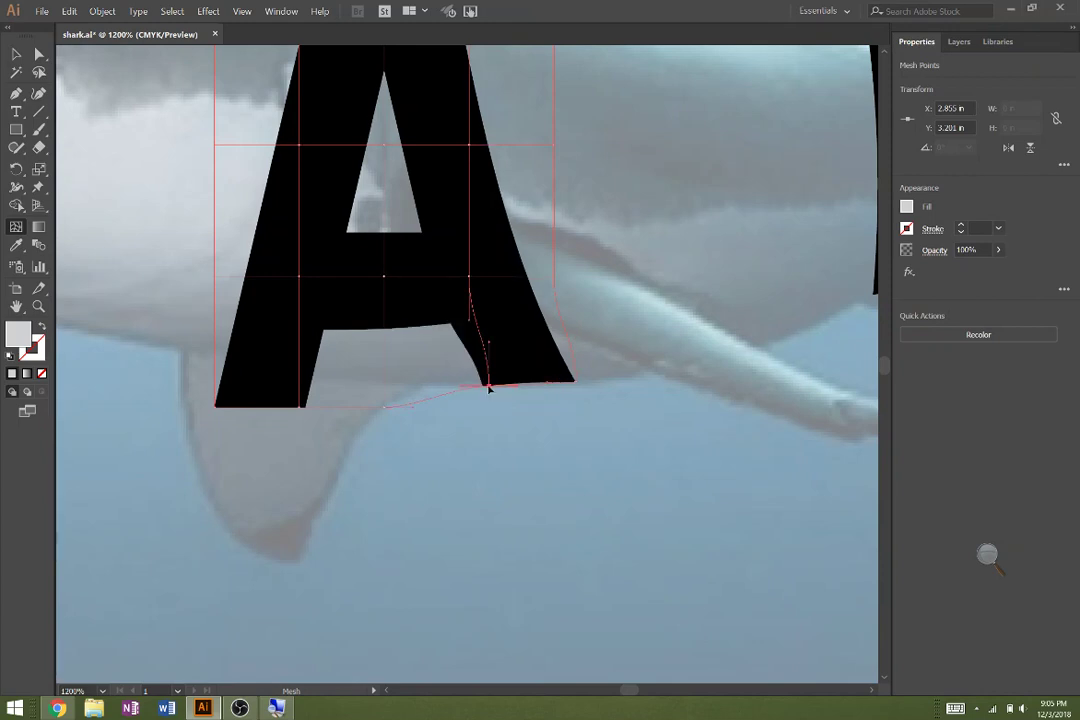
left_click(385, 408)
left_click_drag(385, 408, 389, 386)
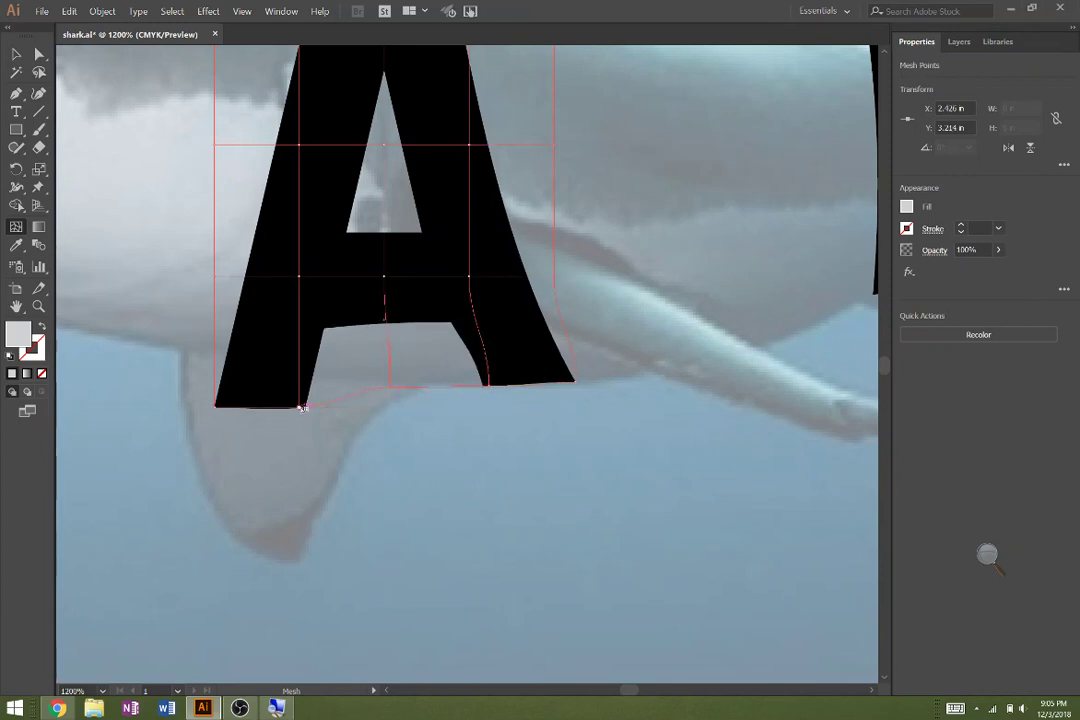
left_click_drag(302, 408, 207, 358)
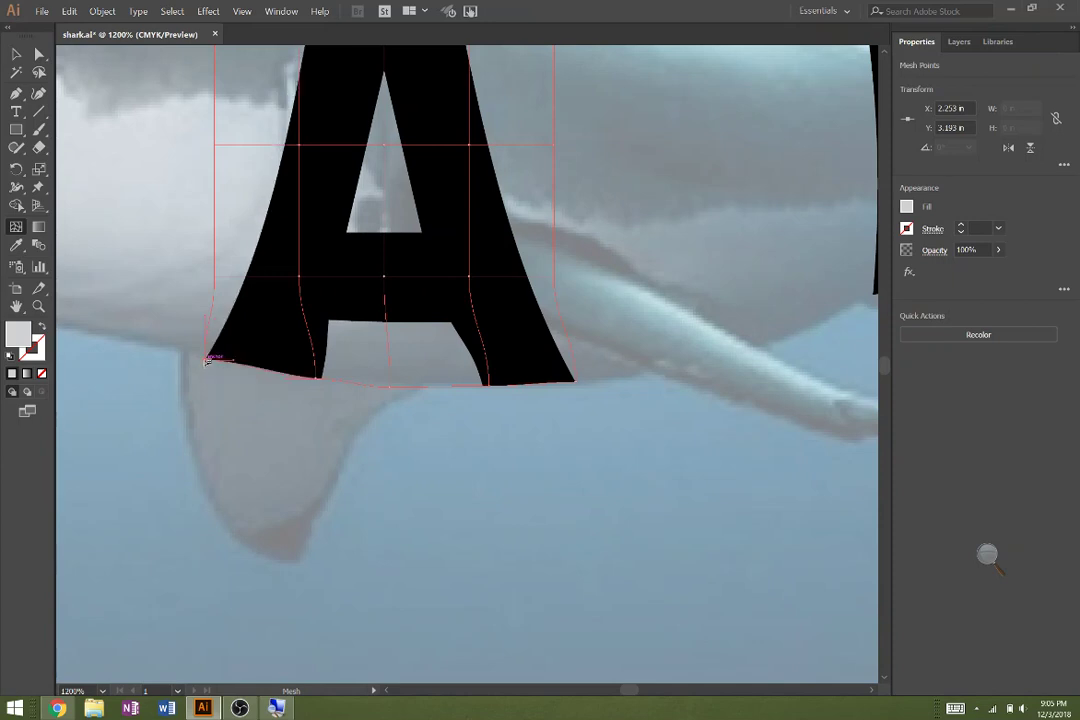
- Tilt the handle of the A's head-side bottom corner to smooth the foot along the belly line, undoing any stray mesh point
left_click(235, 364)
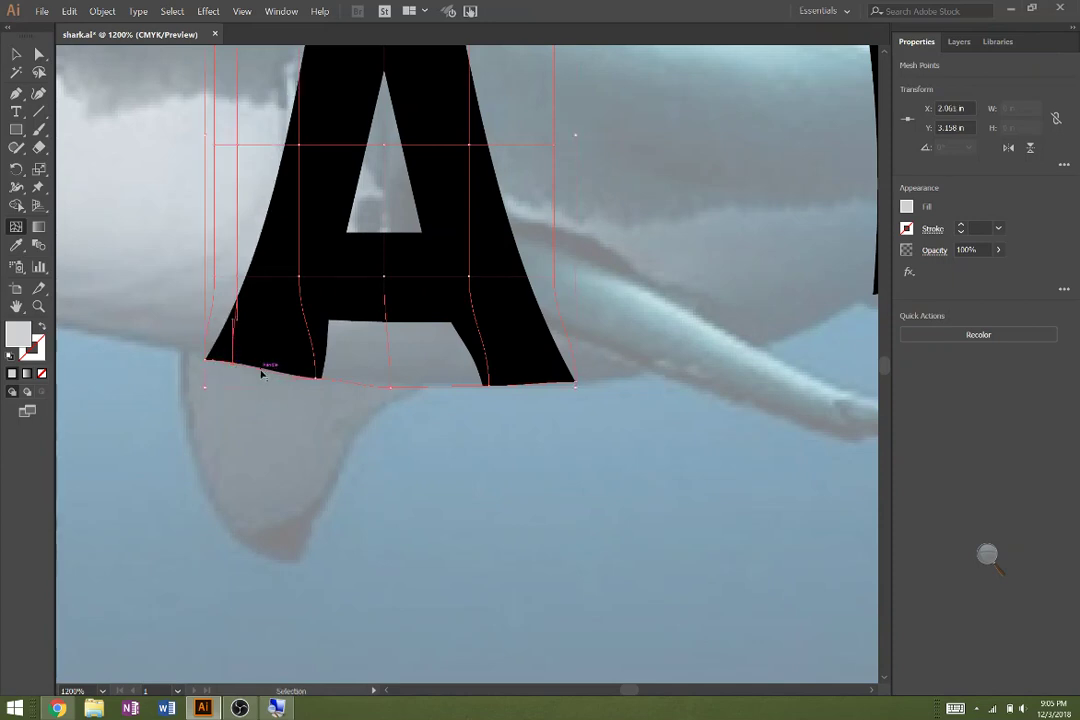
key("ctrl+z")
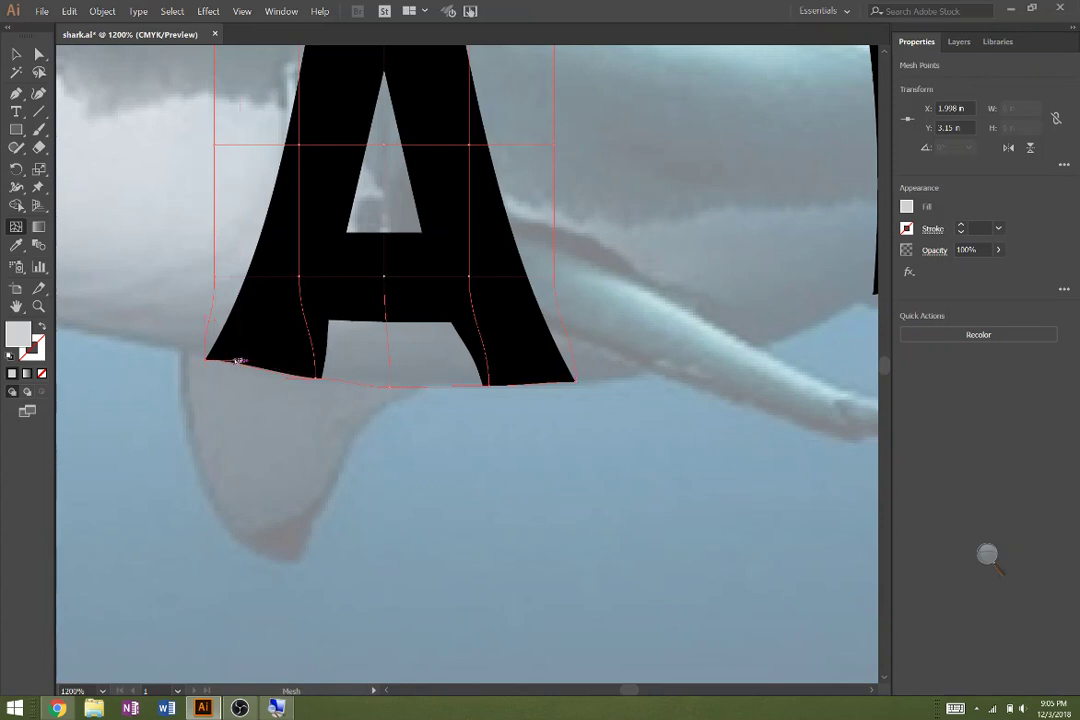
key("z")
left_click(235, 360)
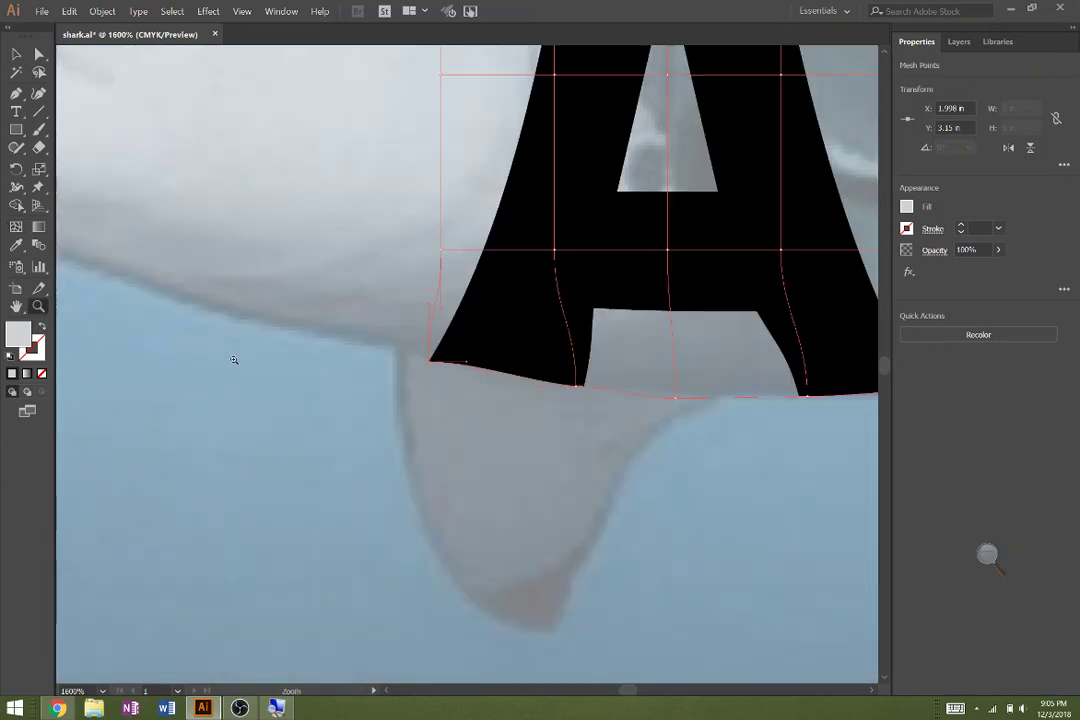
key("u")
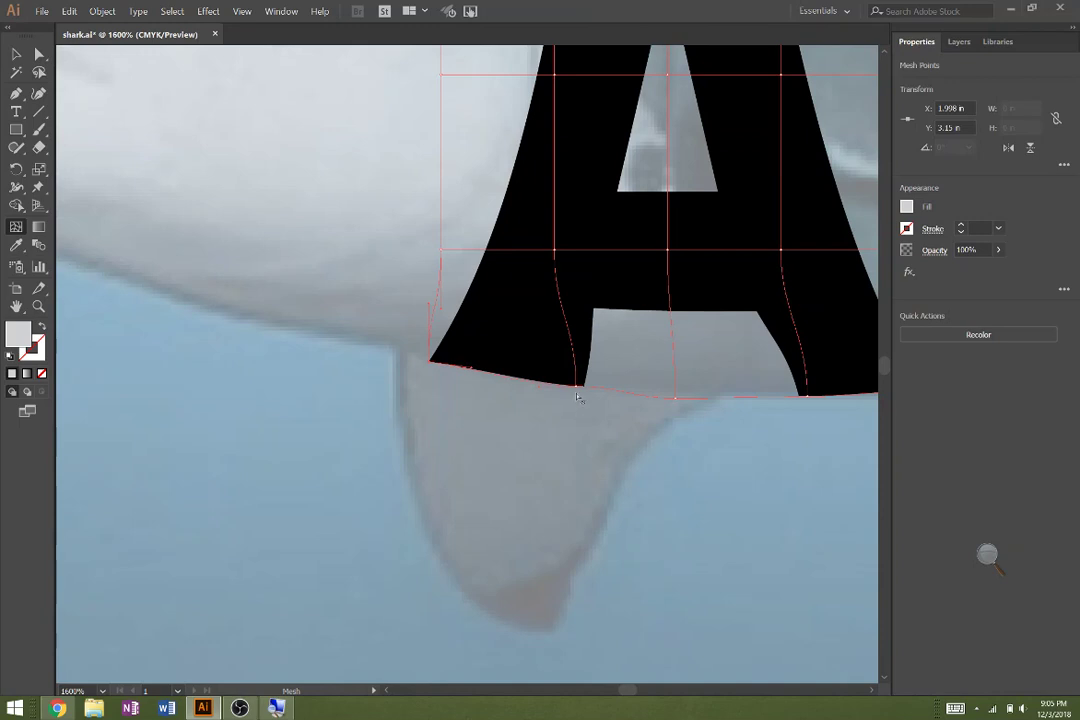
- Lower the A's top-edge mesh points onto the shark's back, with corners at about X 2.806 in, Y 2.18 in and X 2.019 in, Y 2.111 in
left_click_drag(680, 294, 528, 571)
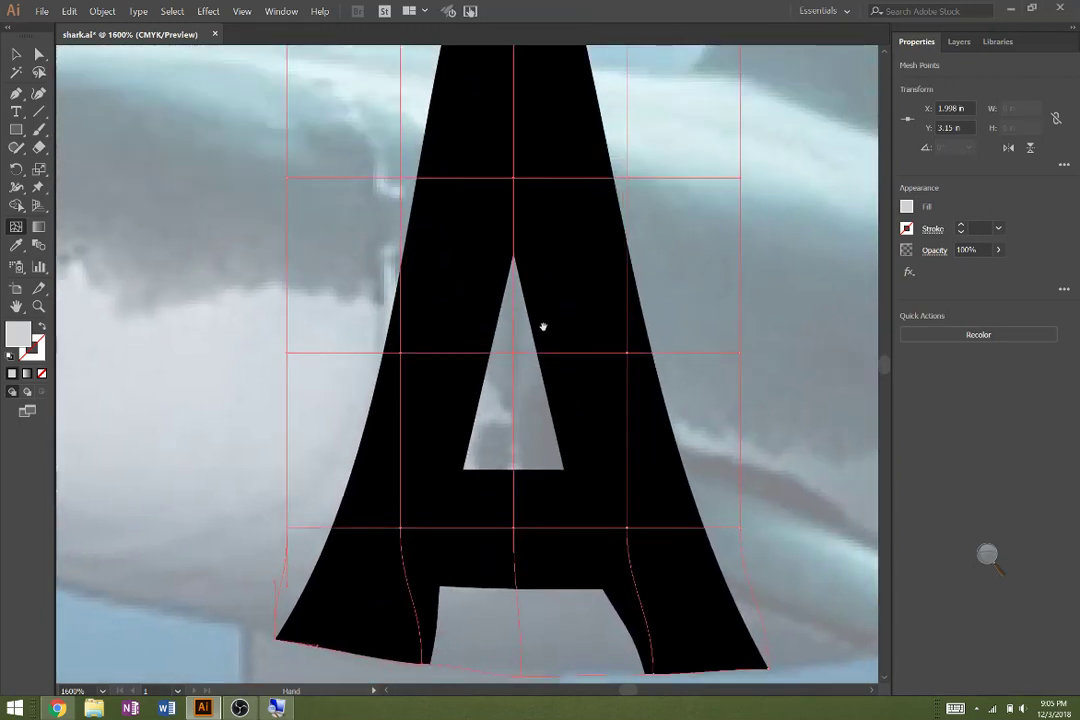
left_click_drag(542, 325, 555, 489)
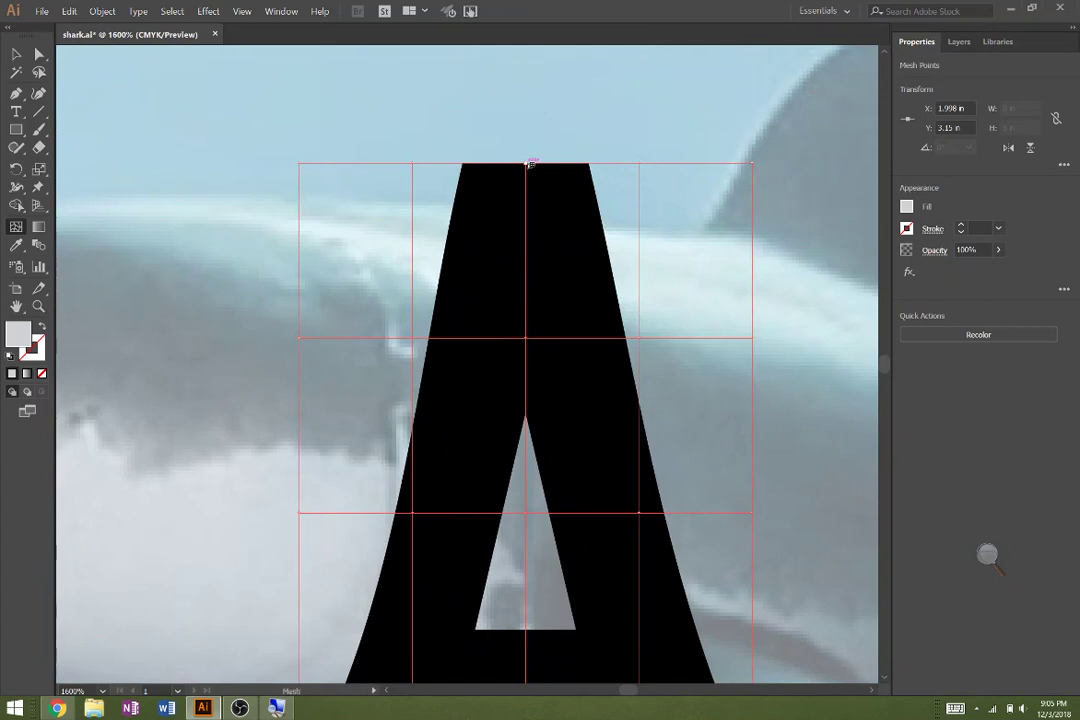
left_click_drag(529, 162, 528, 210)
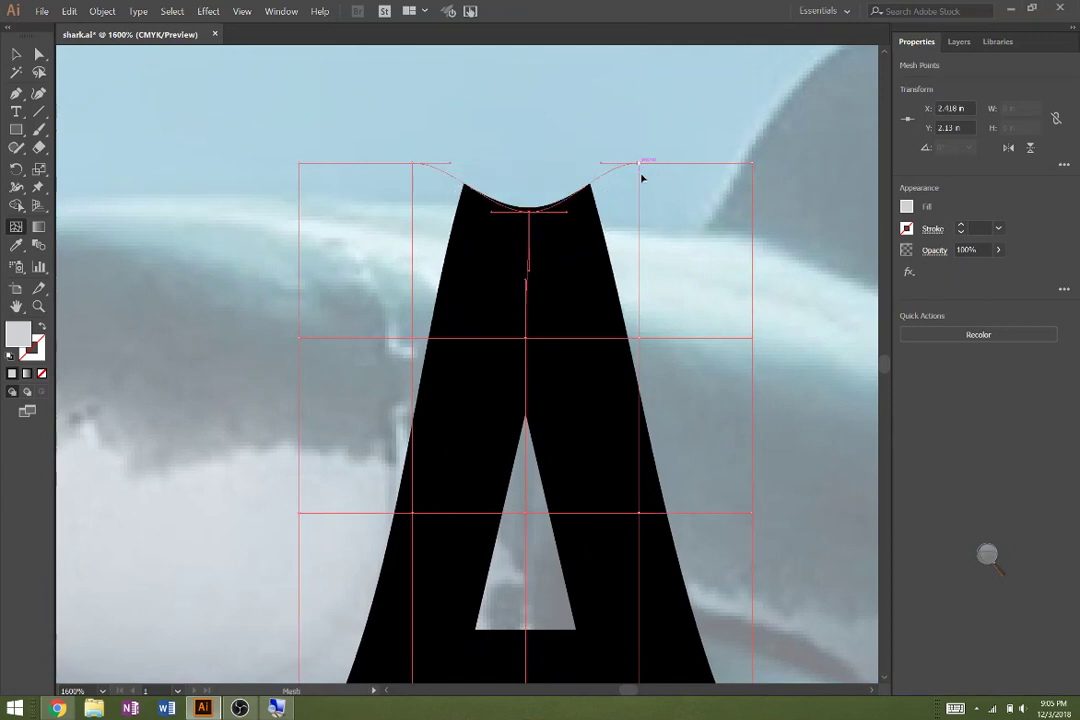
left_click_drag(641, 162, 642, 234)
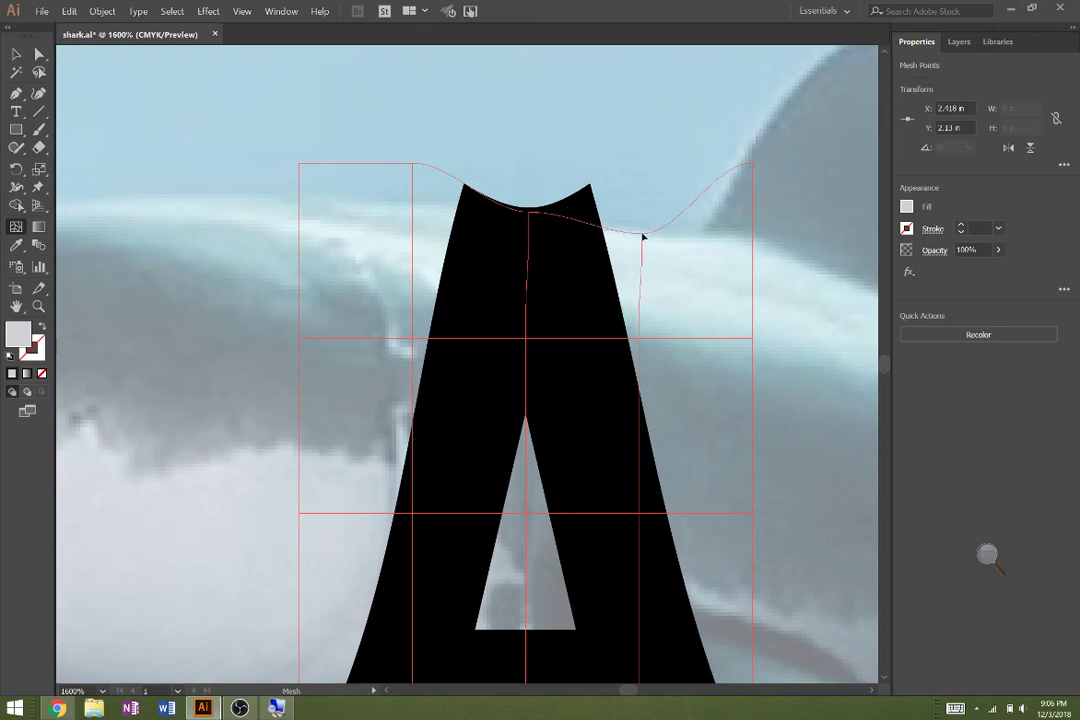
left_click(753, 163)
left_click_drag(755, 163, 753, 240)
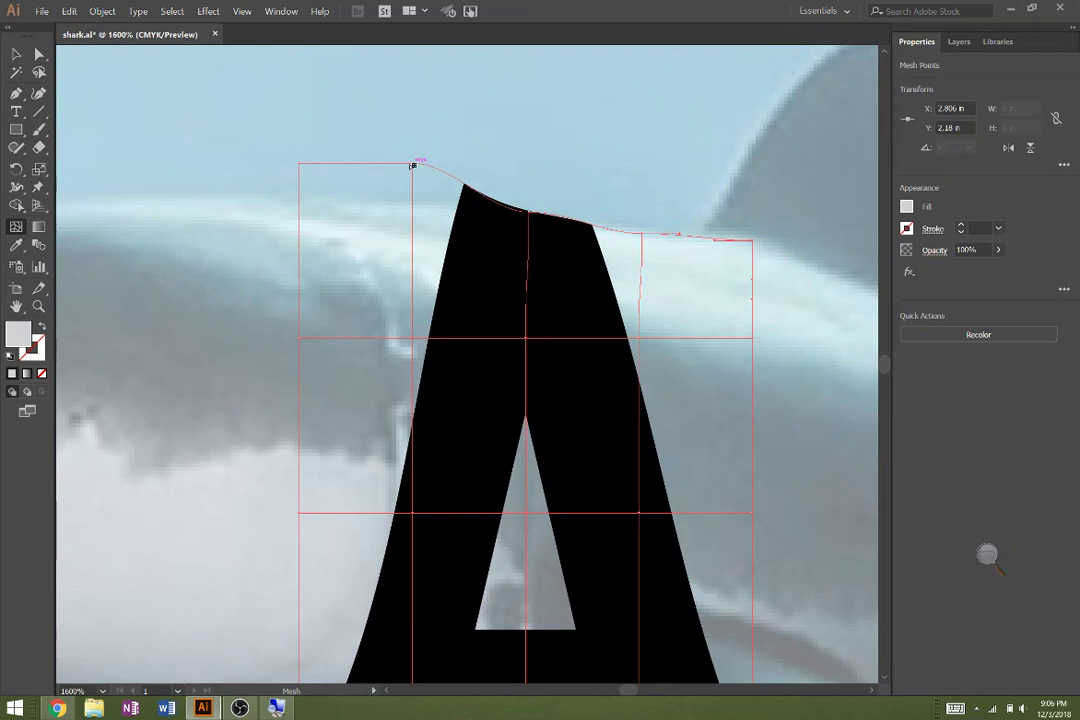
left_click_drag(412, 165, 406, 205)
left_click_drag(301, 163, 300, 201)
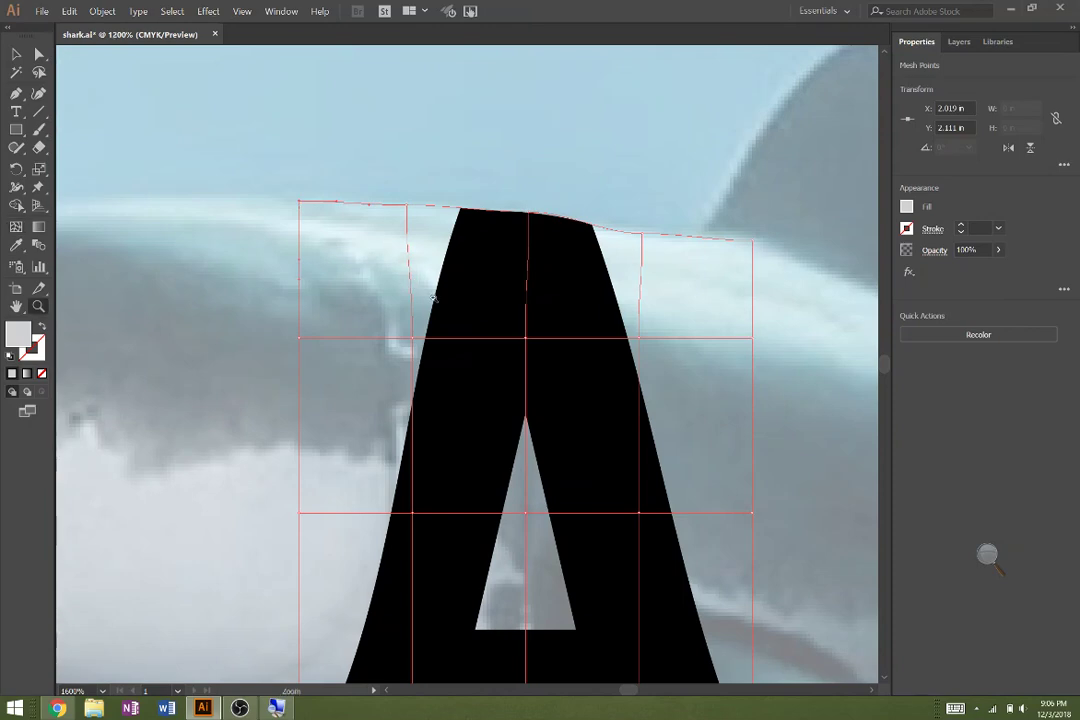
- Bow the A's tail-side mesh edge outward, moving its lower-row point to about X 2.898 in, Y 2.965 in, and smooth the curve toward the top corner
key("ctrl+minus")
key("ctrl+minus")
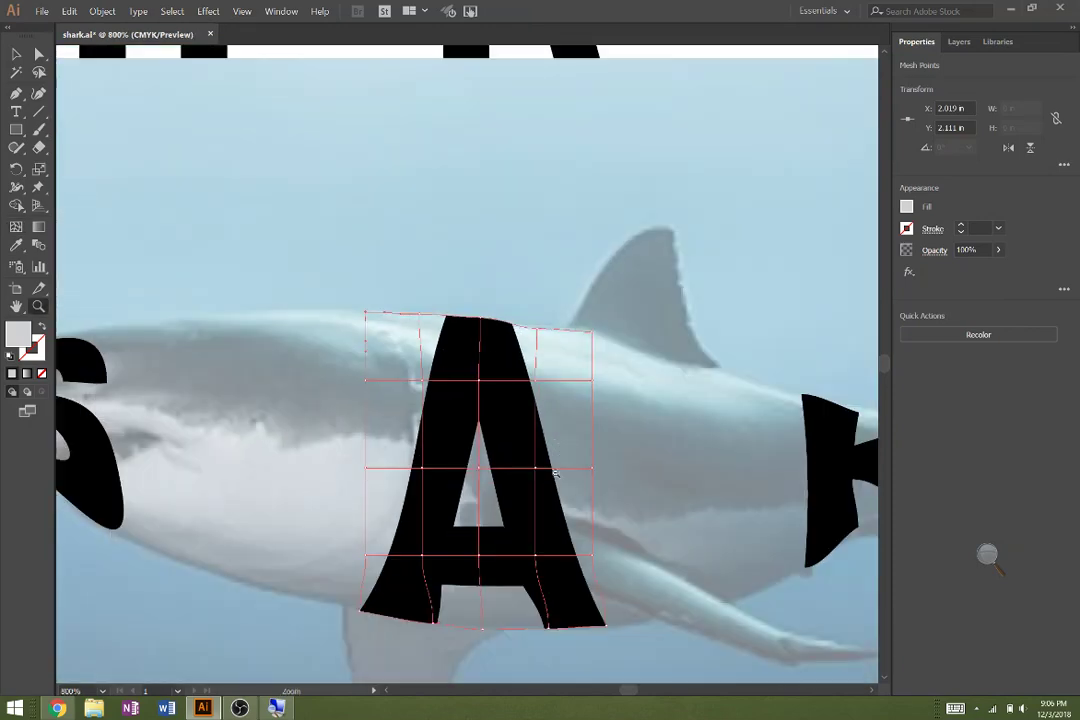
key("ctrl+minus")
key("ctrl+plus")
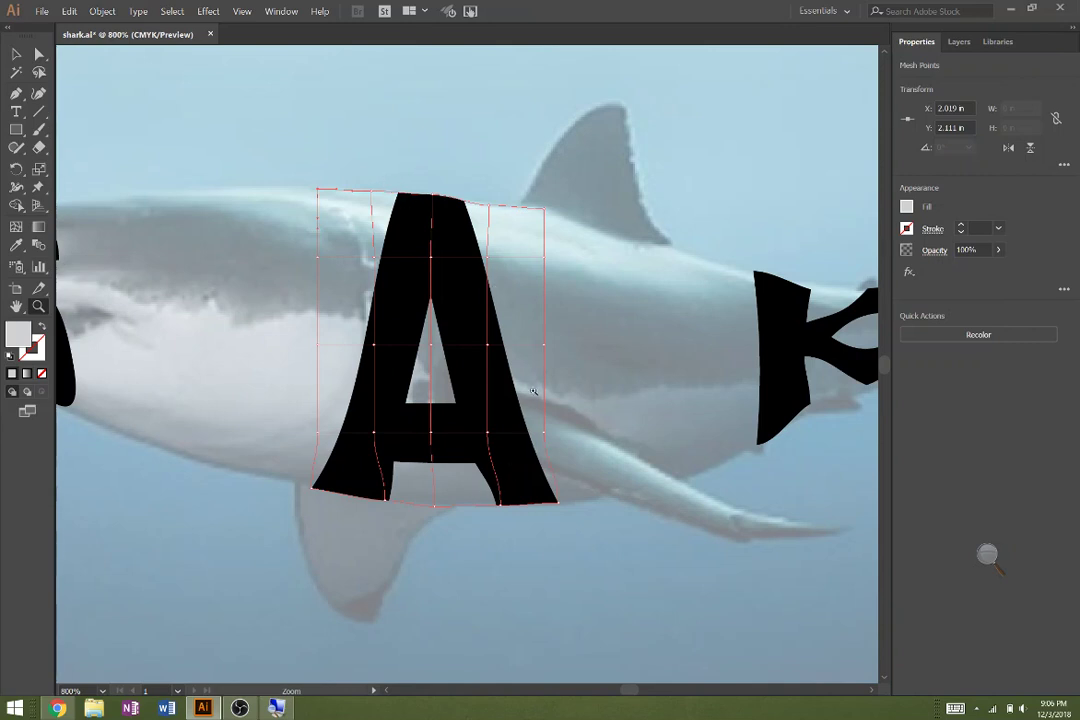
key("u")
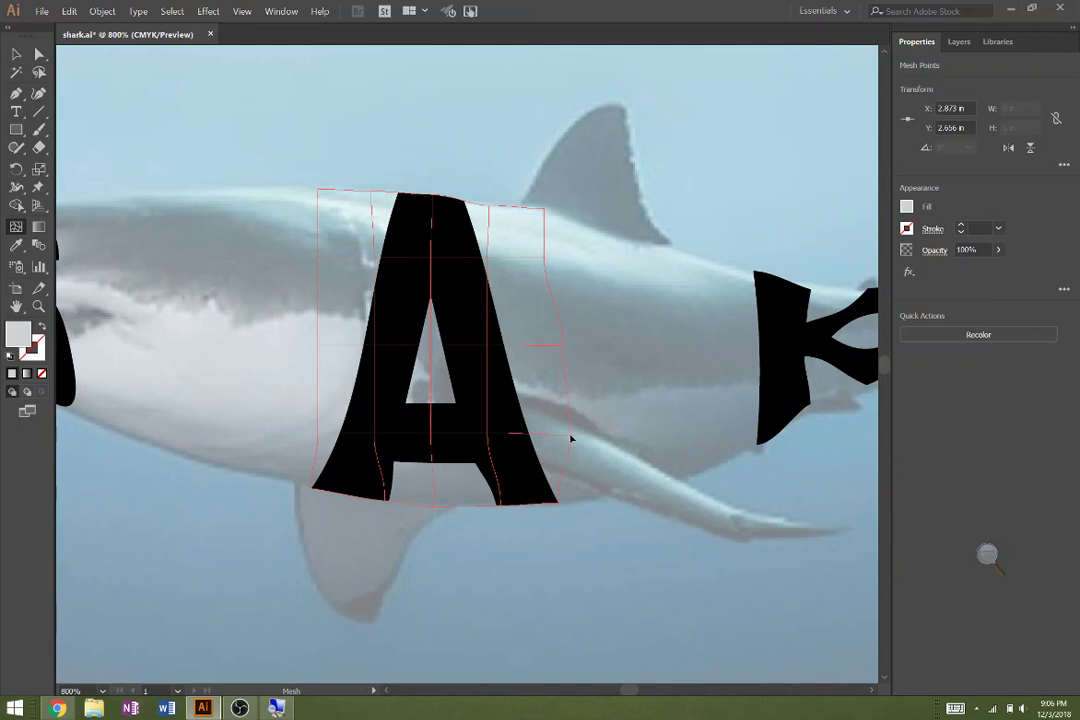
left_click(566, 350)
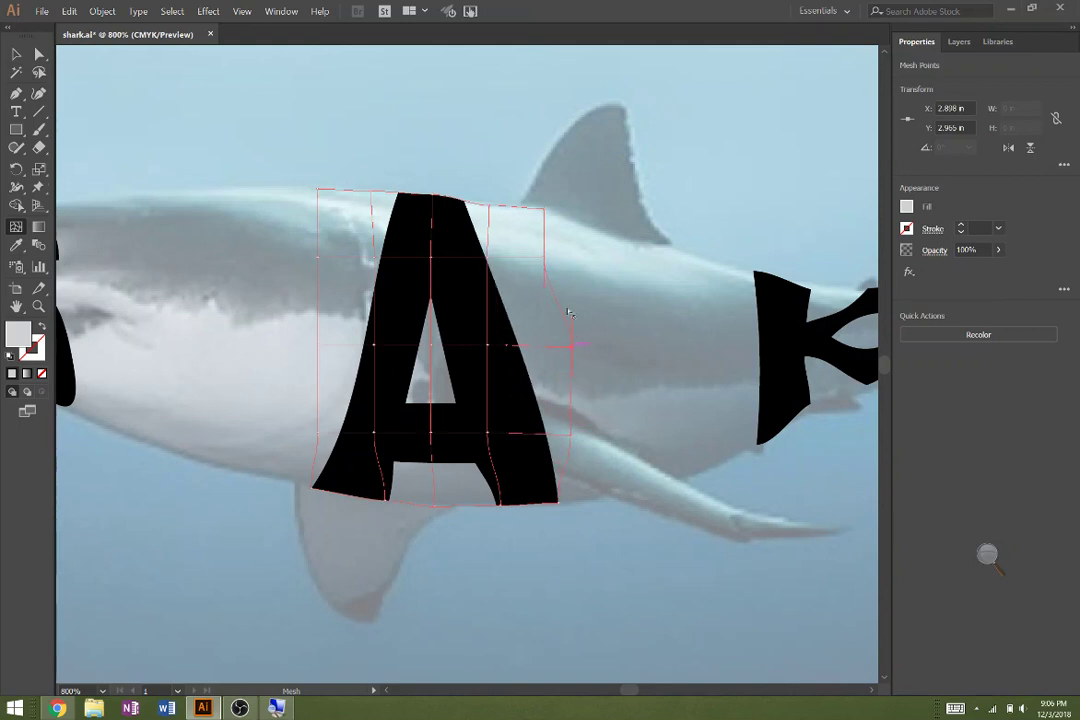
left_click(547, 259)
left_click_drag(547, 259, 562, 260)
left_click(547, 236)
- Shift the interior points of the A's tail-side and centre mesh columns toward the tail and adjust their handles to curve the leg and triangular opening
left_click_drag(489, 432, 519, 434)
left_click(503, 478)
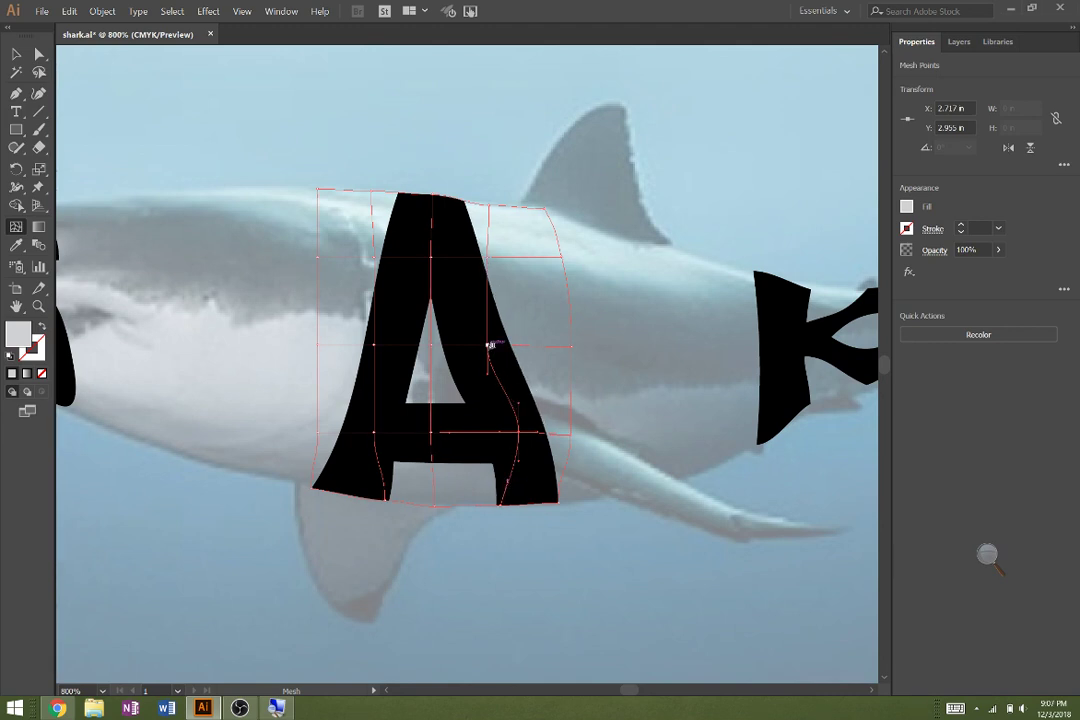
left_click_drag(490, 345, 515, 372)
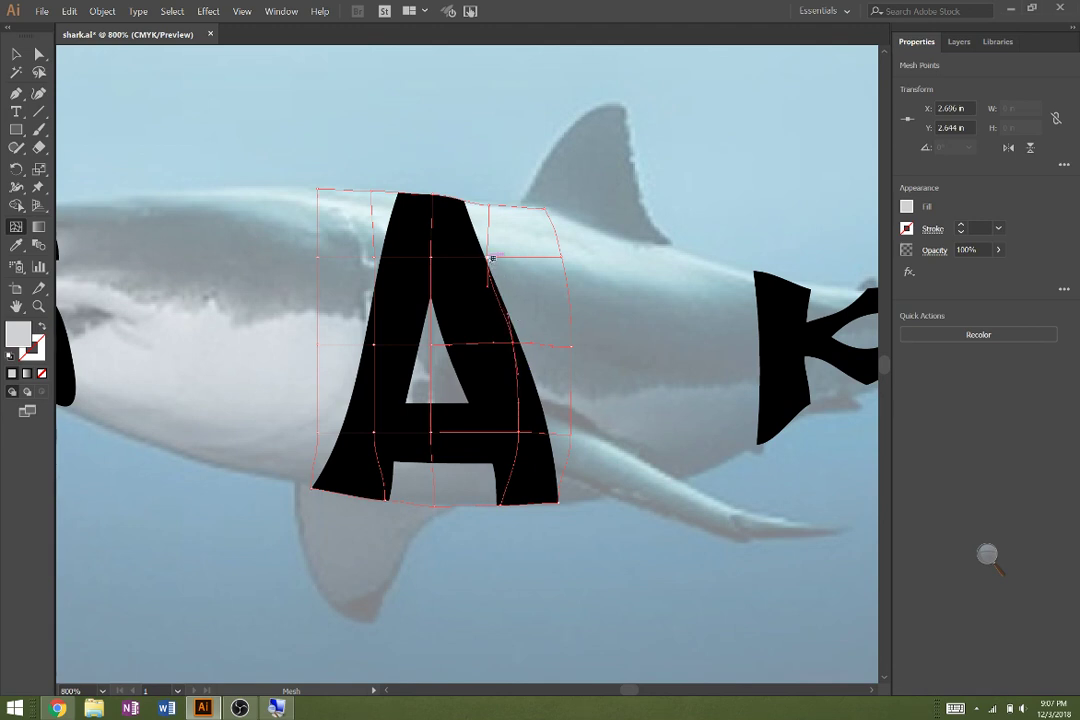
left_click_drag(491, 258, 518, 303)
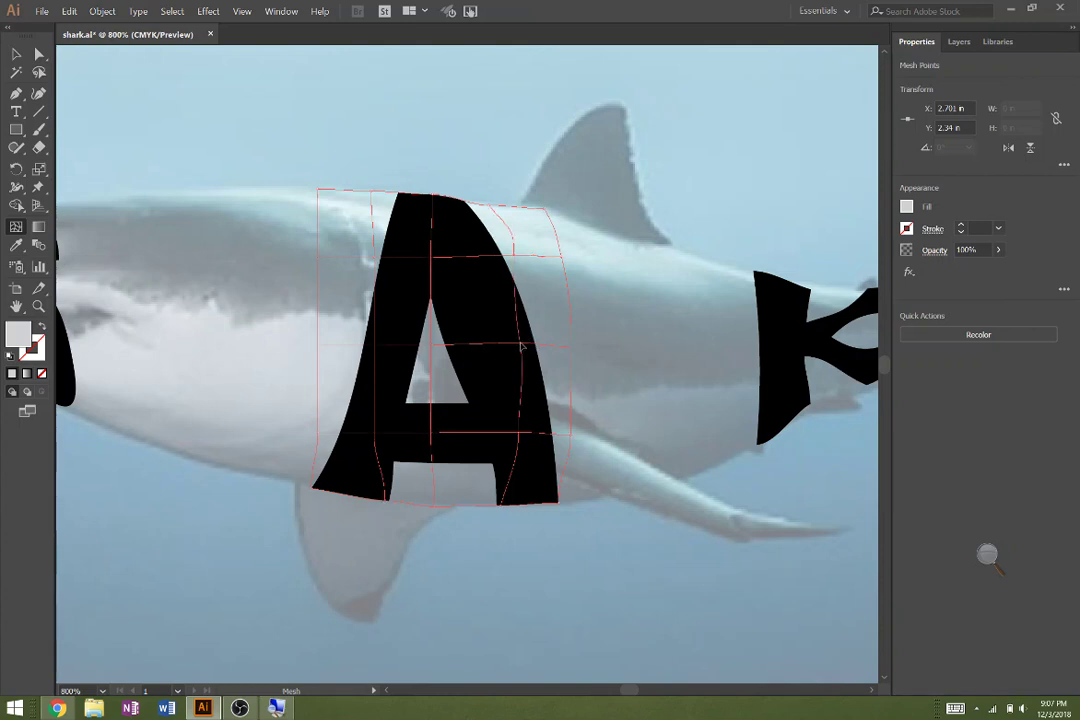
left_click_drag(514, 343, 518, 409)
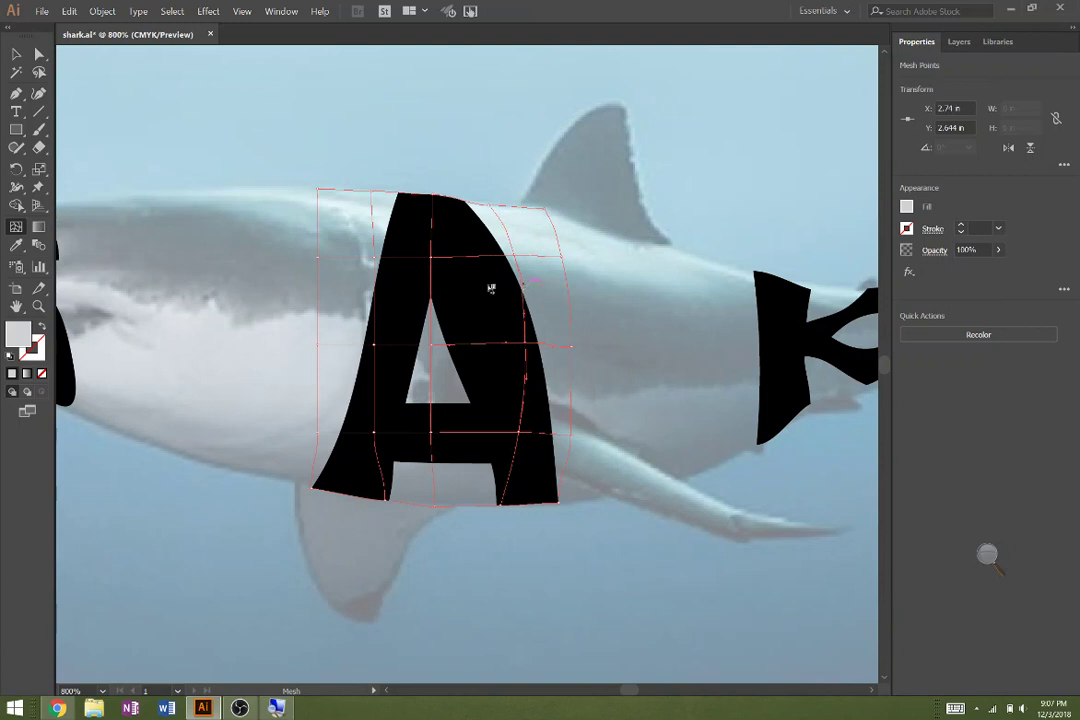
mouse_move(433, 257)
left_mouse_down()
mouse_move(440, 350)
mouse_move(451, 346)
mouse_move(438, 433)
mouse_move(452, 440)
mouse_move(452, 472)
left_mouse_up()
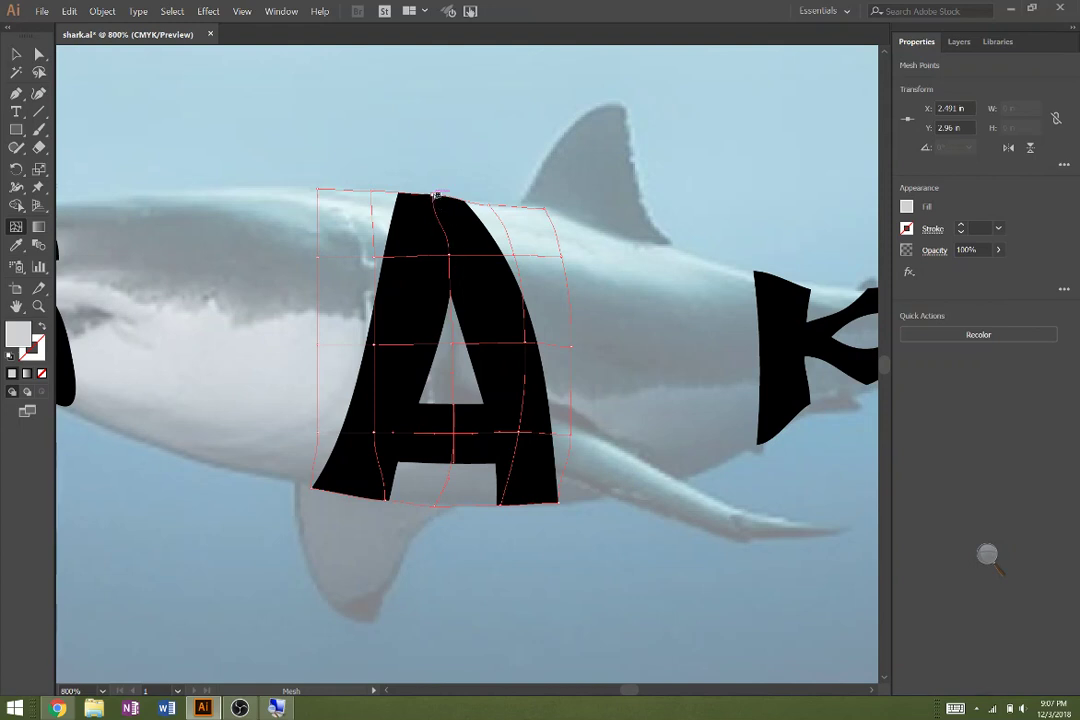
- Lower the A's upper centre mesh point to about X 2.49 in, Y 2.363 in and shift the middle one tailward to X 2.552 in, Y 2.649 in
left_click(436, 223)
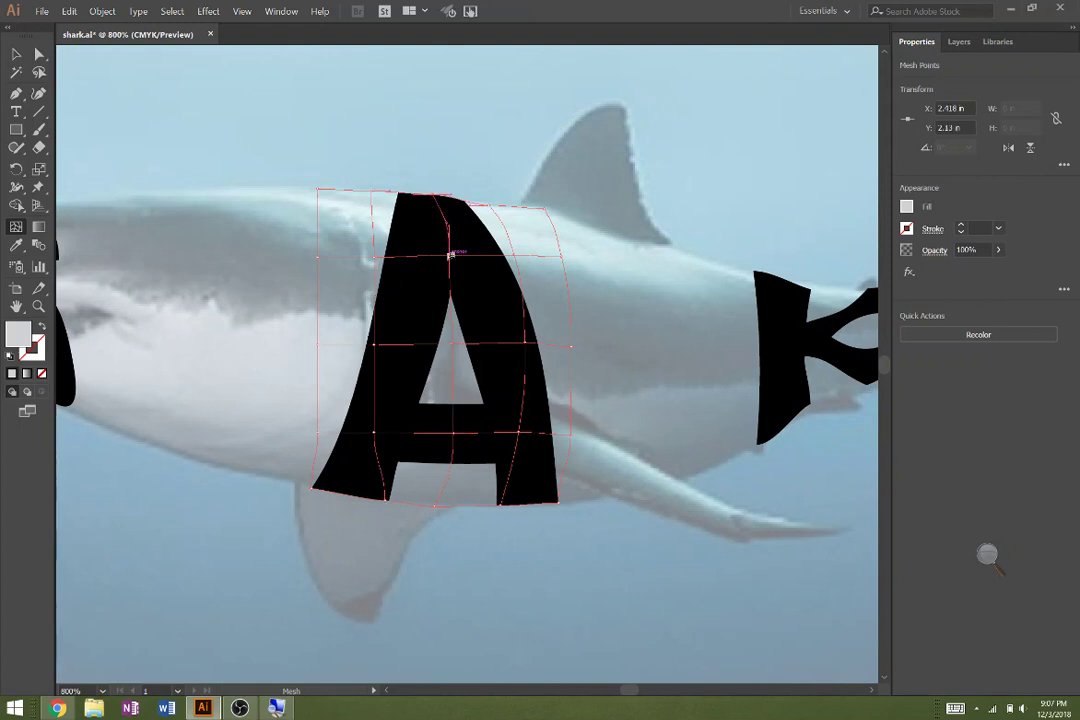
left_click(451, 257)
left_click_drag(451, 257, 455, 265)
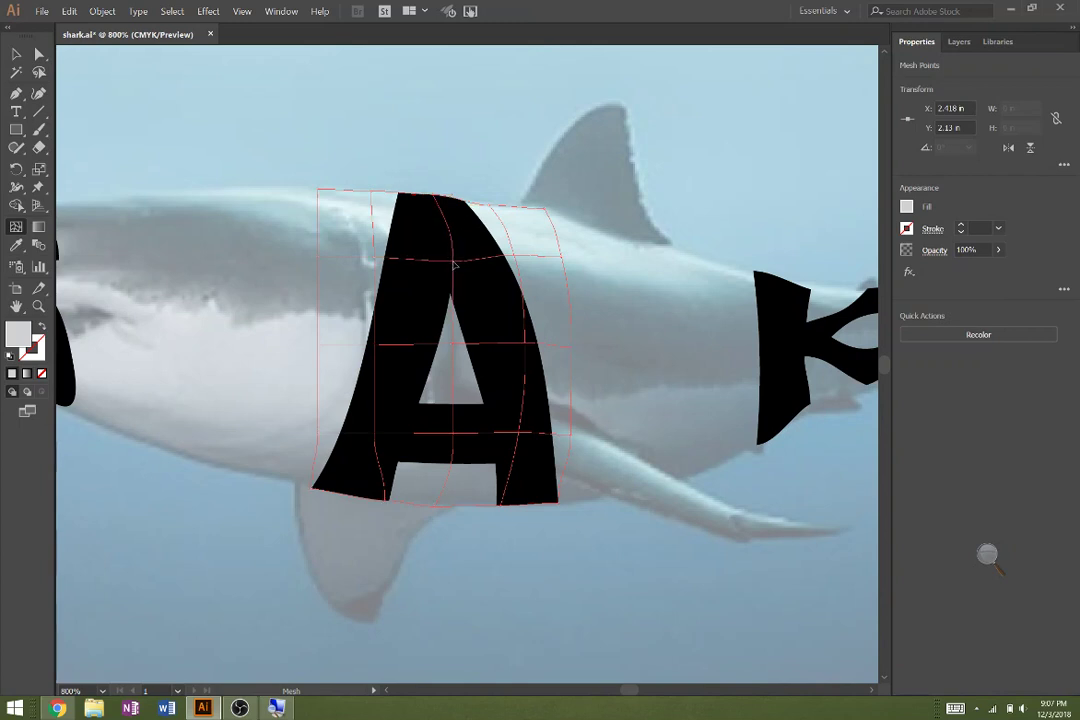
left_click(456, 343)
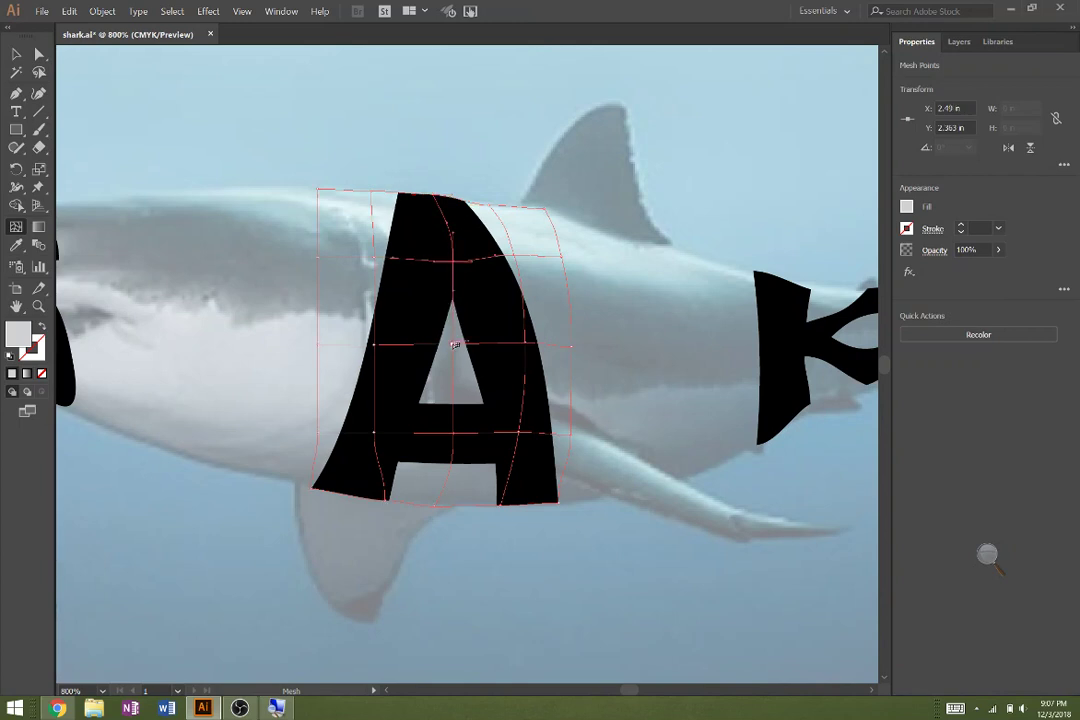
left_click_drag(455, 344, 478, 345)
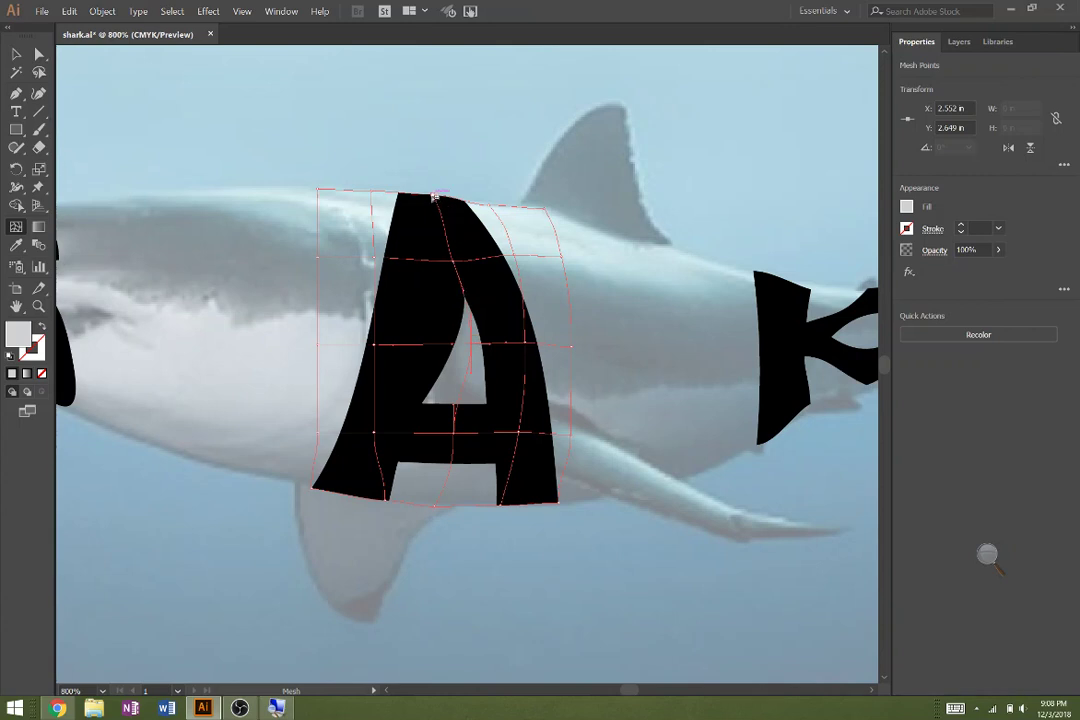
- Smooth the A's centre mesh column by moving its upper point to about X 2.516 in, Y 2.359 in and tilting the top and lower points' handles
left_click(437, 197)
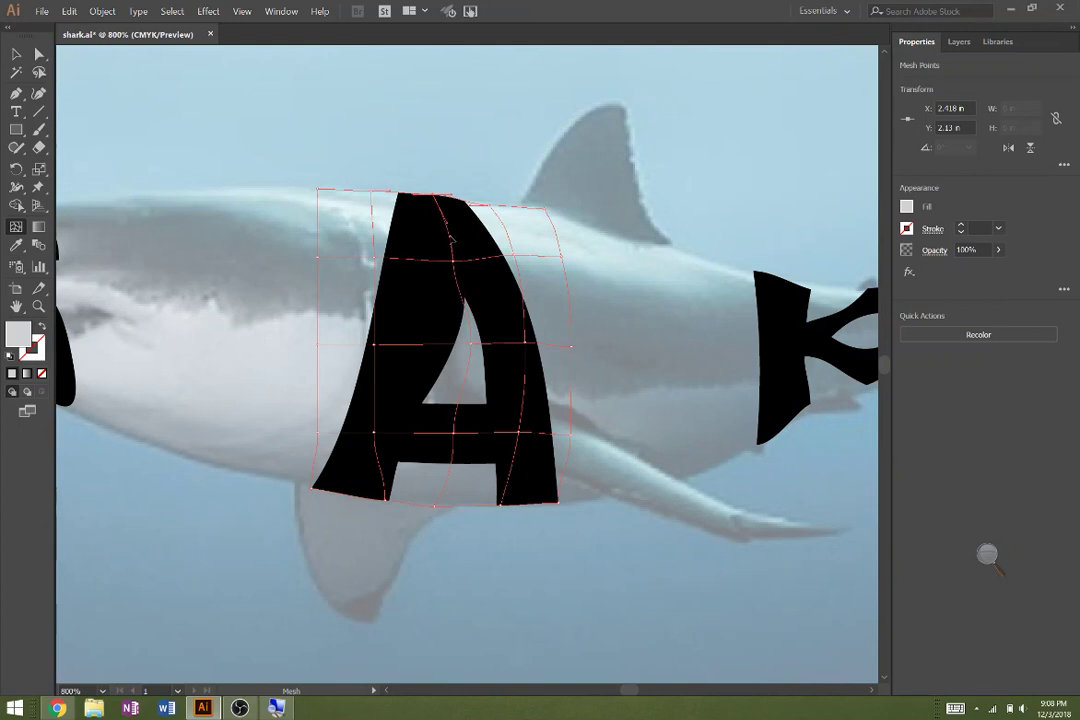
left_click_drag(456, 261, 466, 290)
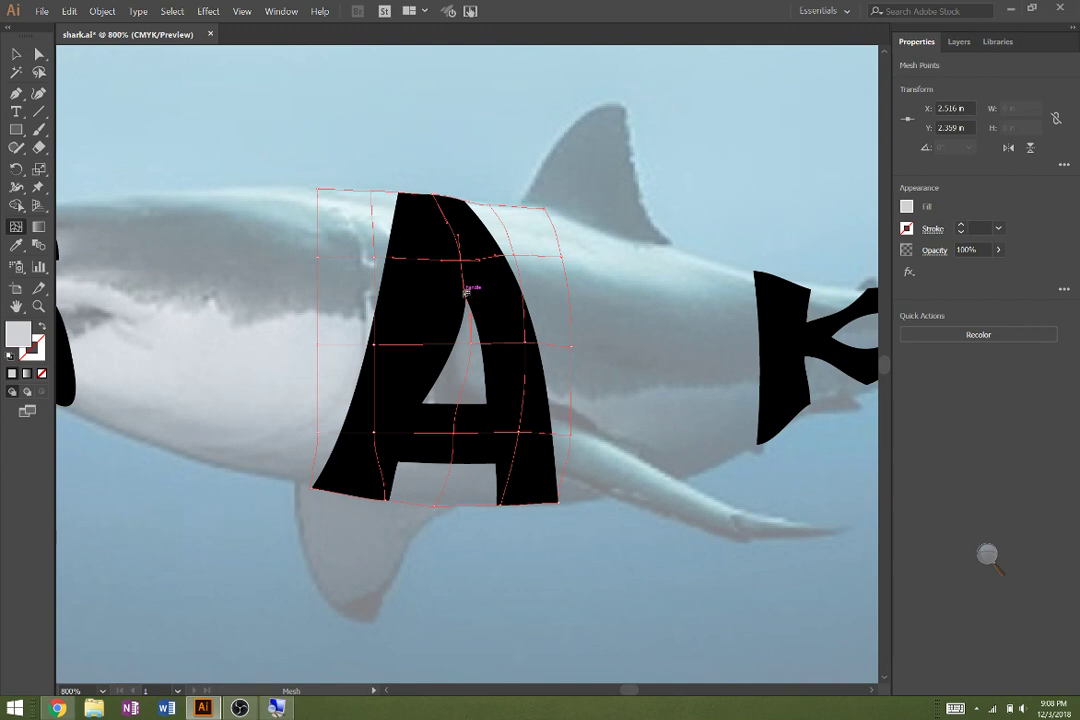
left_click(455, 432)
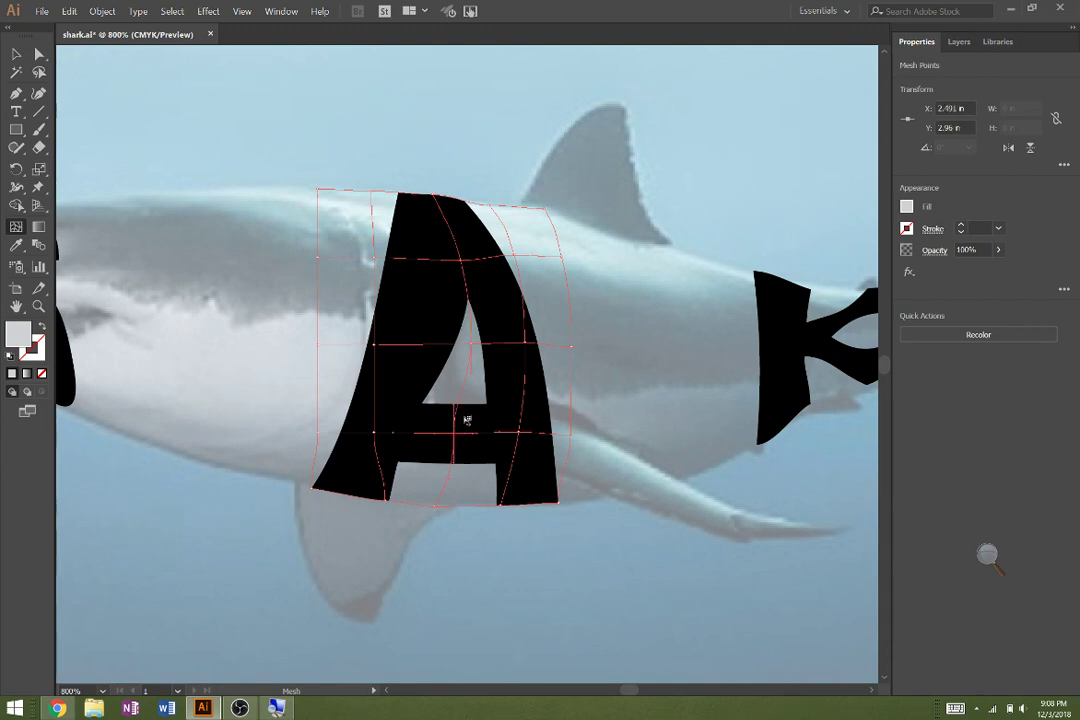
left_click_drag(457, 405, 463, 408)
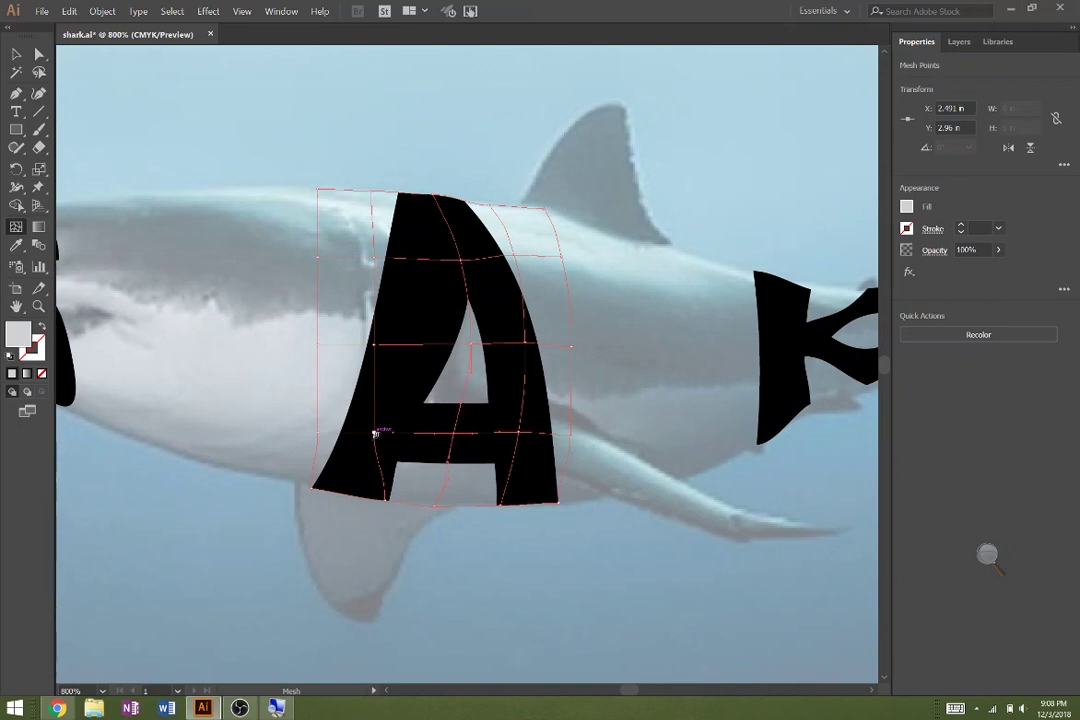
- Curve the A's head-side interior mesh column tailward through X 2.302 in, Y 2.351 in and X 2.347 in, Y 2.644 in, ending at X 2.215 in, Y 3.191 in
left_click_drag(378, 435, 373, 218)
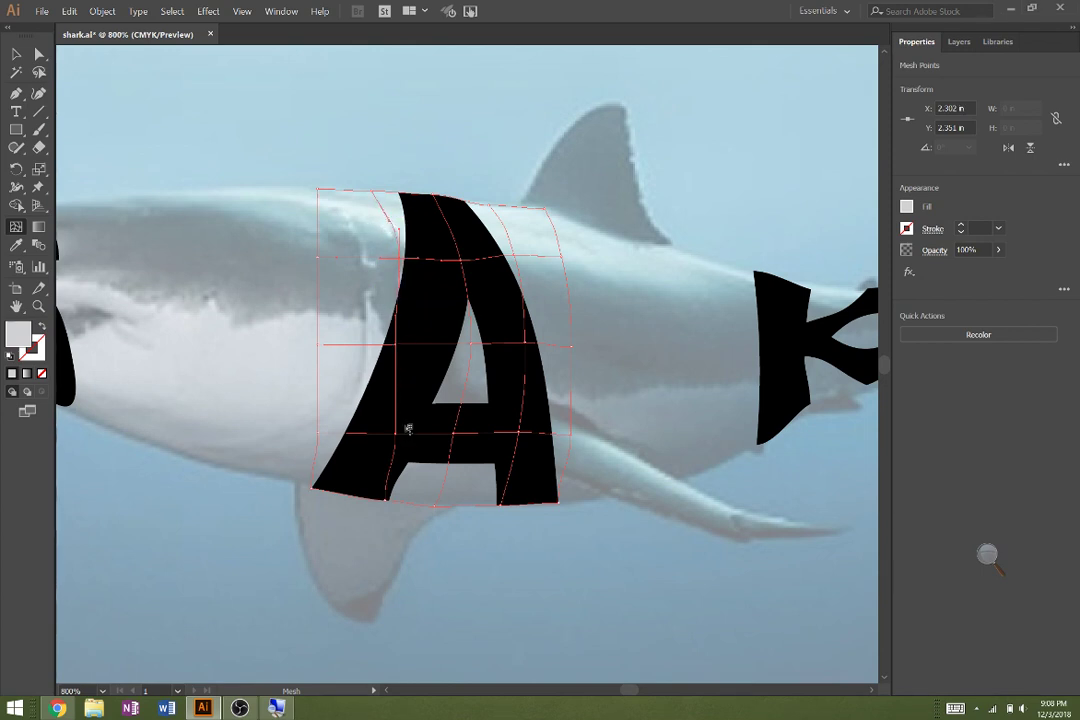
left_click_drag(400, 345, 414, 347)
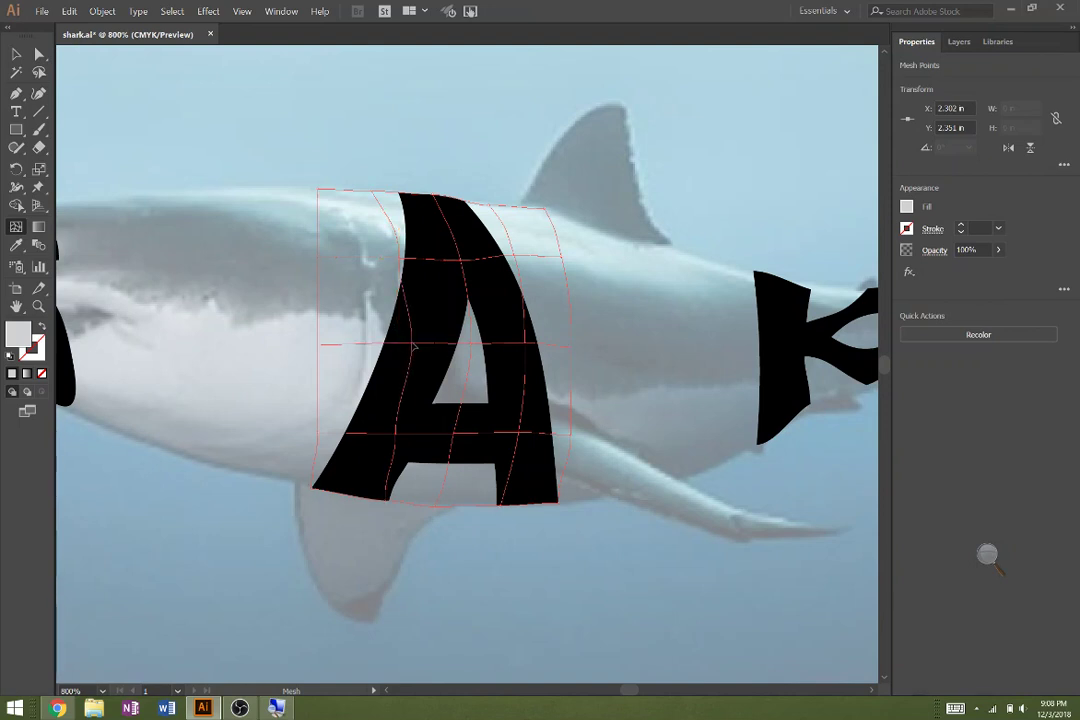
left_click(396, 416)
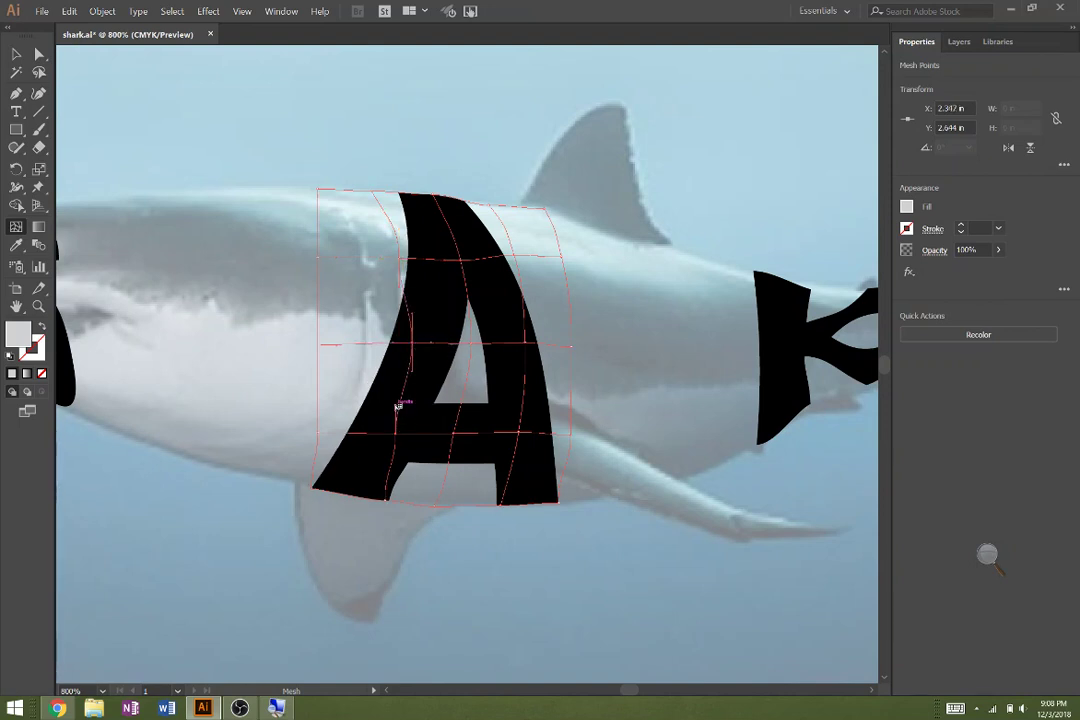
left_click(377, 477)
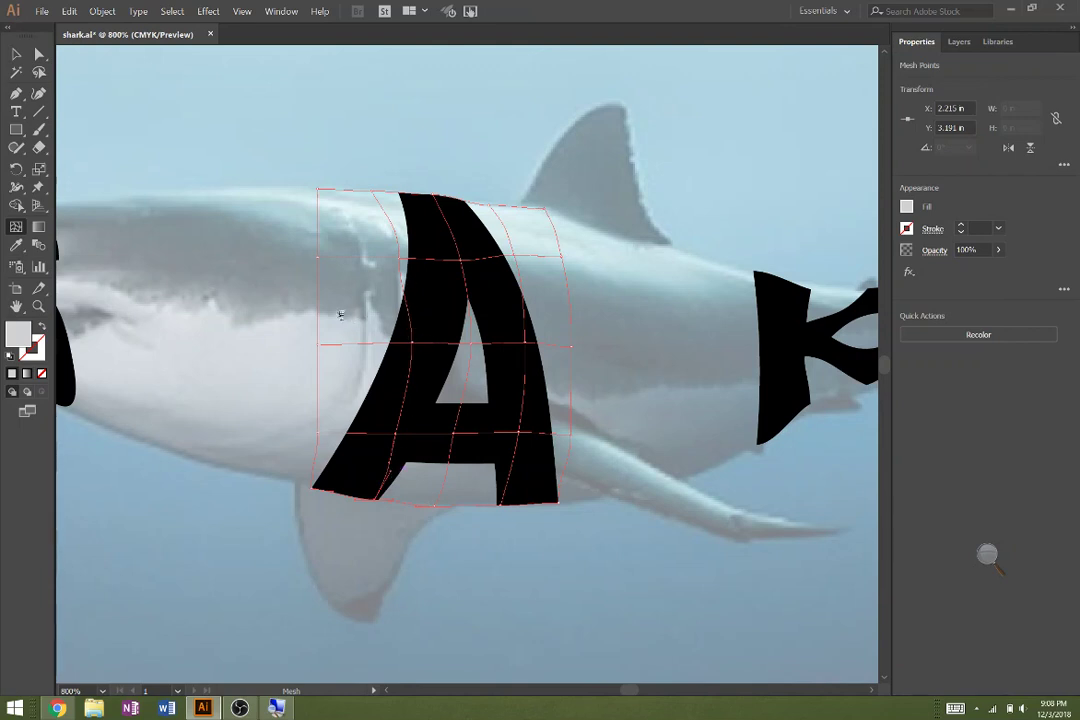
- Bow the A's head-side mesh edge inward, with its middle point at about X 2.123 in, Y 2.651 in, and smooth the curve to the bottom corner
left_click_drag(321, 346, 347, 346)
left_click(320, 434)
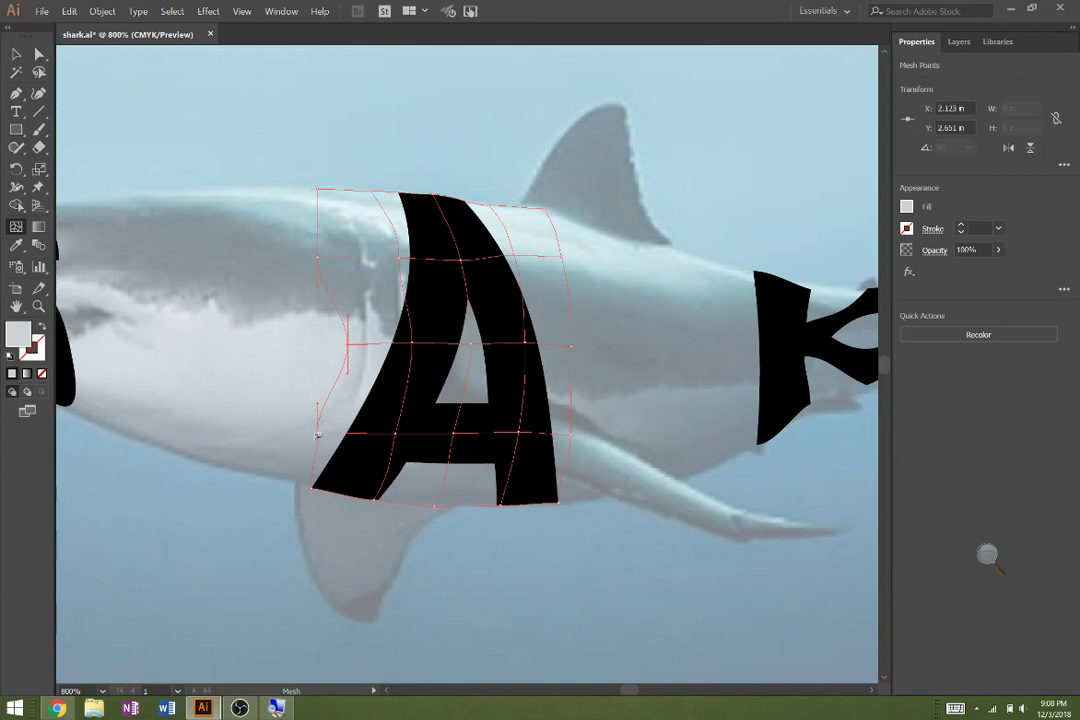
left_click_drag(320, 434, 310, 475)
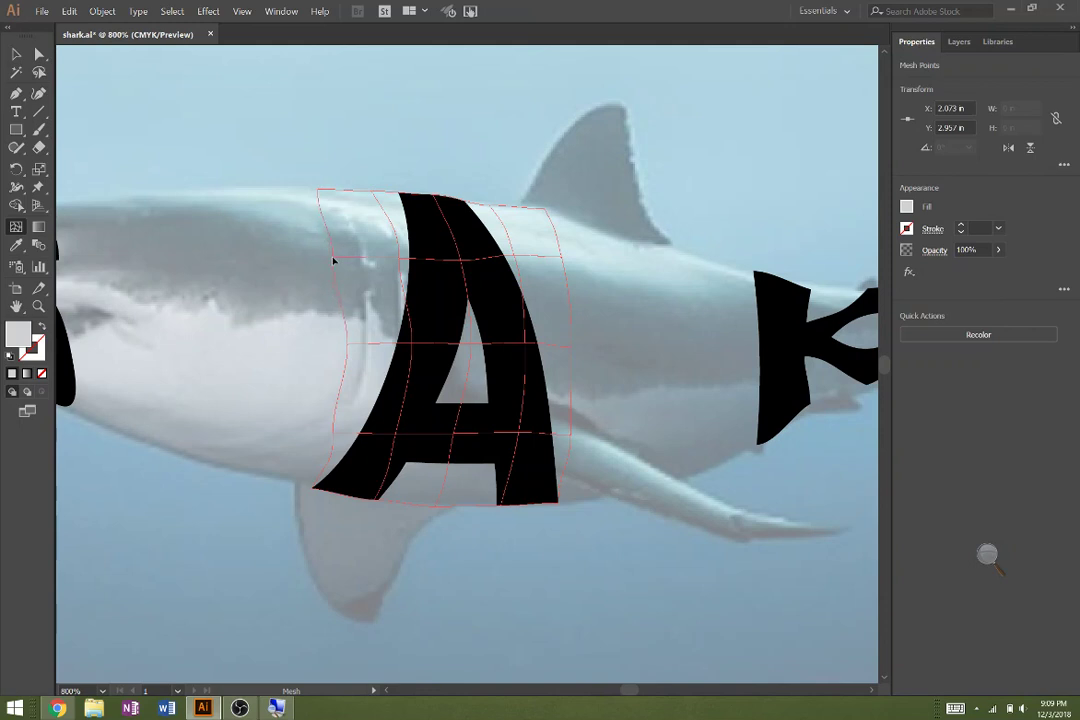
left_click(334, 260)
left_click(338, 406)
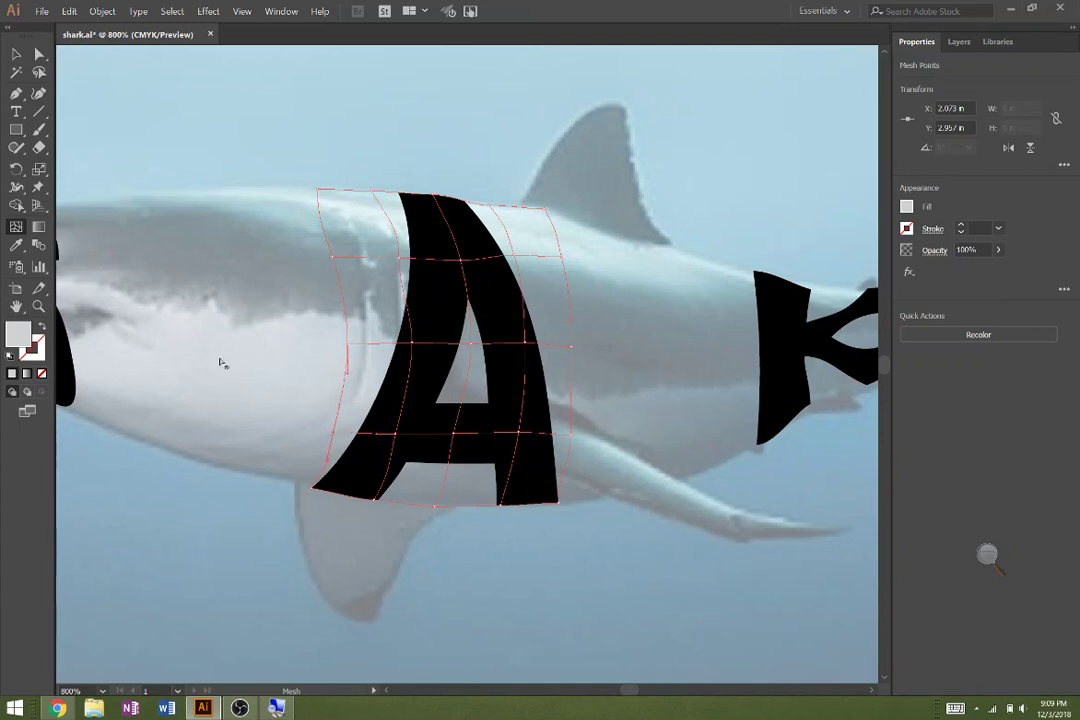
- Zoom out to 600% to compare the warped A with the S, the K and the shark's whole body
key("super")
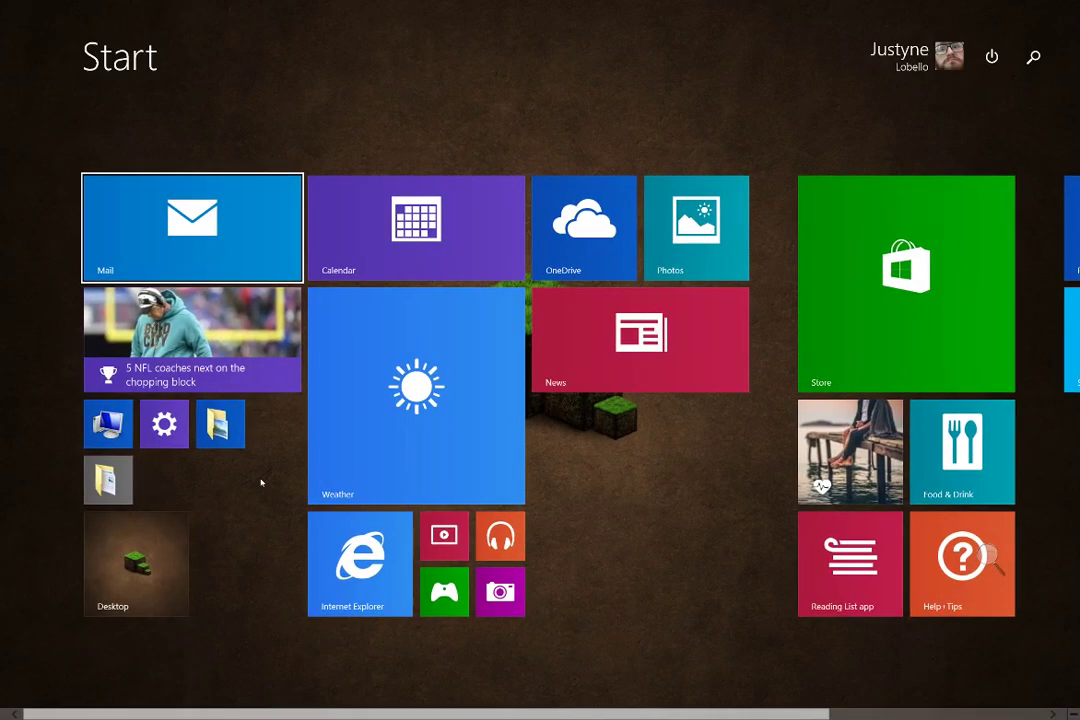
left_click(177, 578)
key("z")
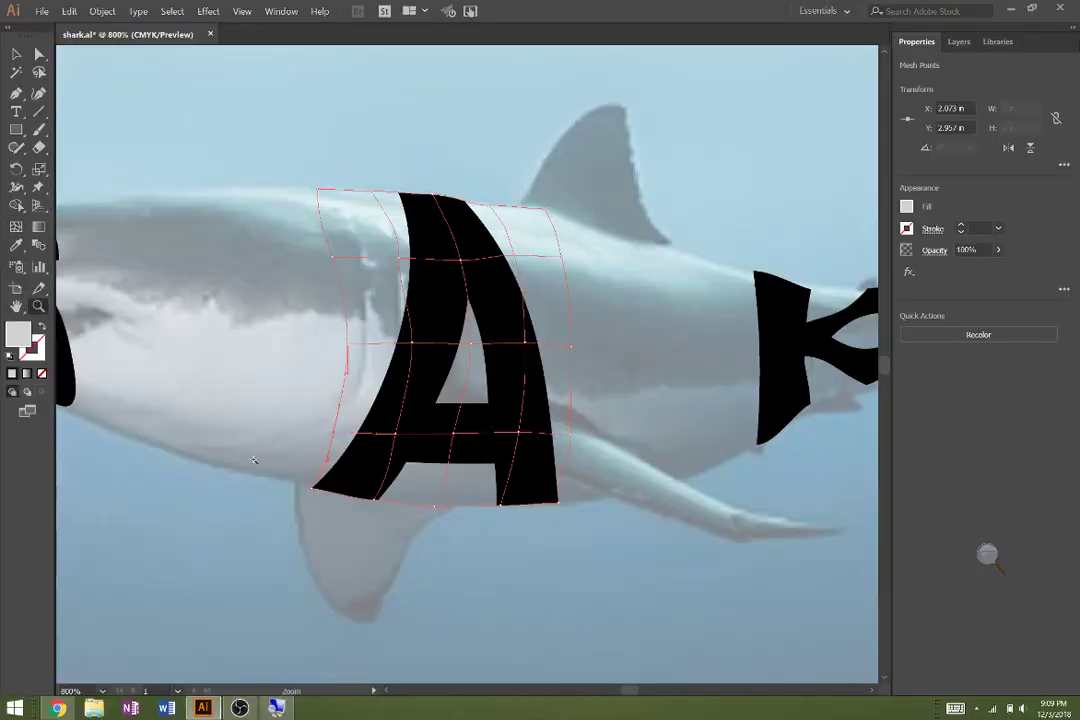
left_click(288, 371, "alt")
left_click_drag(347, 357, 253, 430)
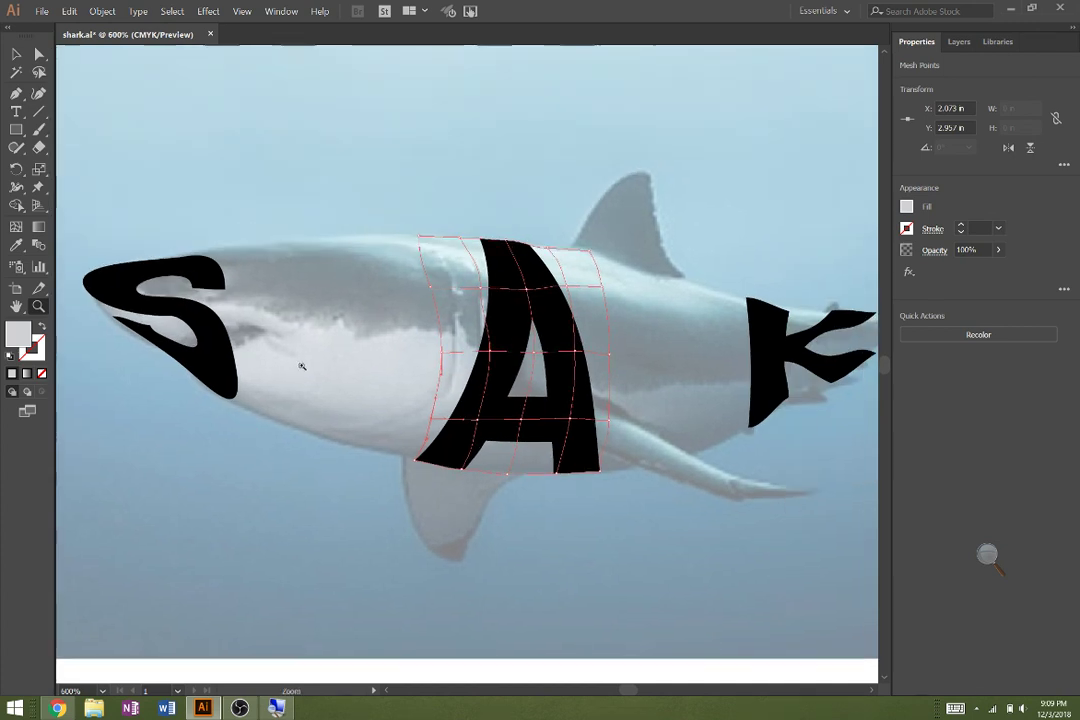
- Place the letter H on the shark between the S and A and enlarge it to about 0.888 by 0.97 in
key("v")
left_click(352, 366)
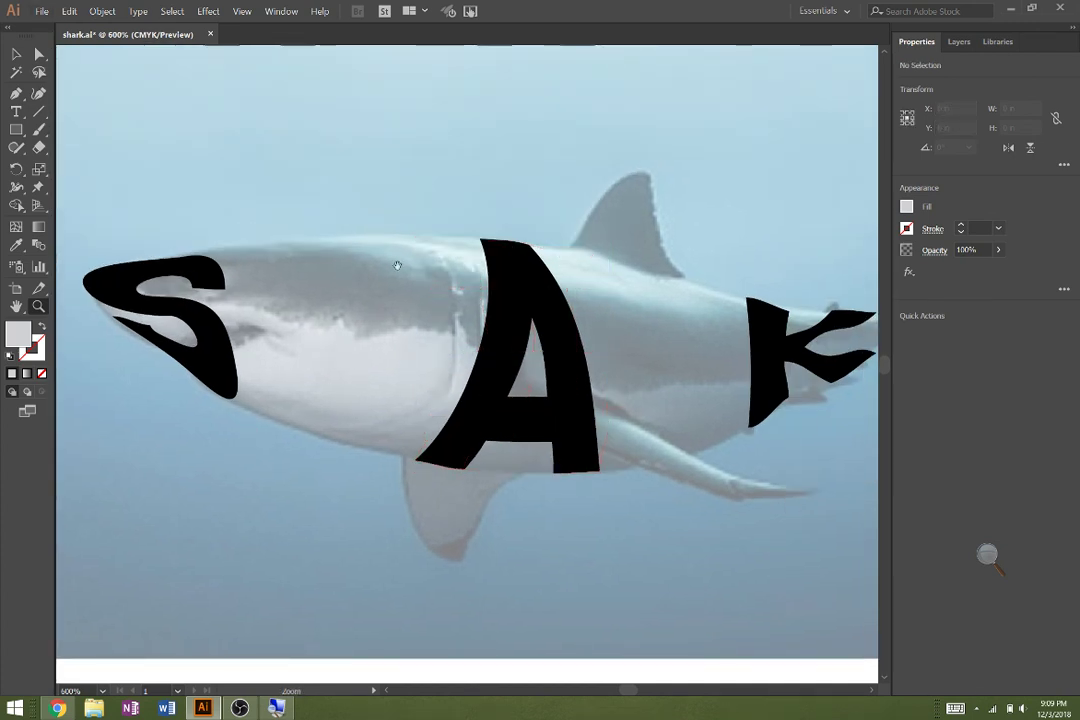
left_click_drag(397, 266, 404, 331)
left_click(383, 301, "alt")
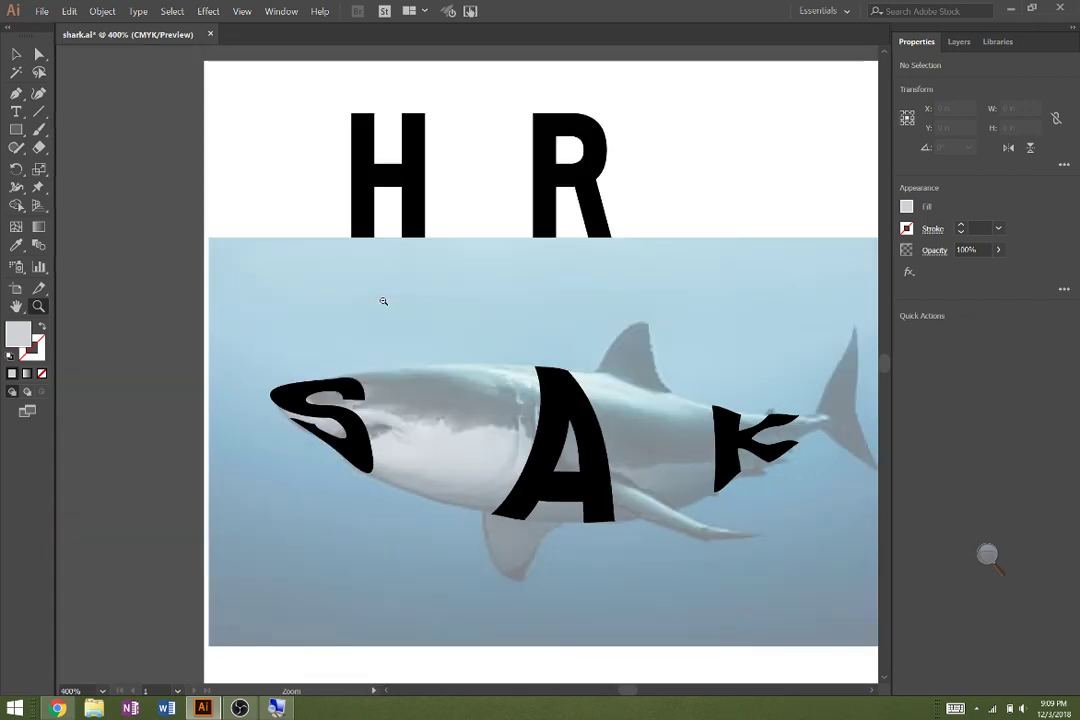
left_click(16, 53)
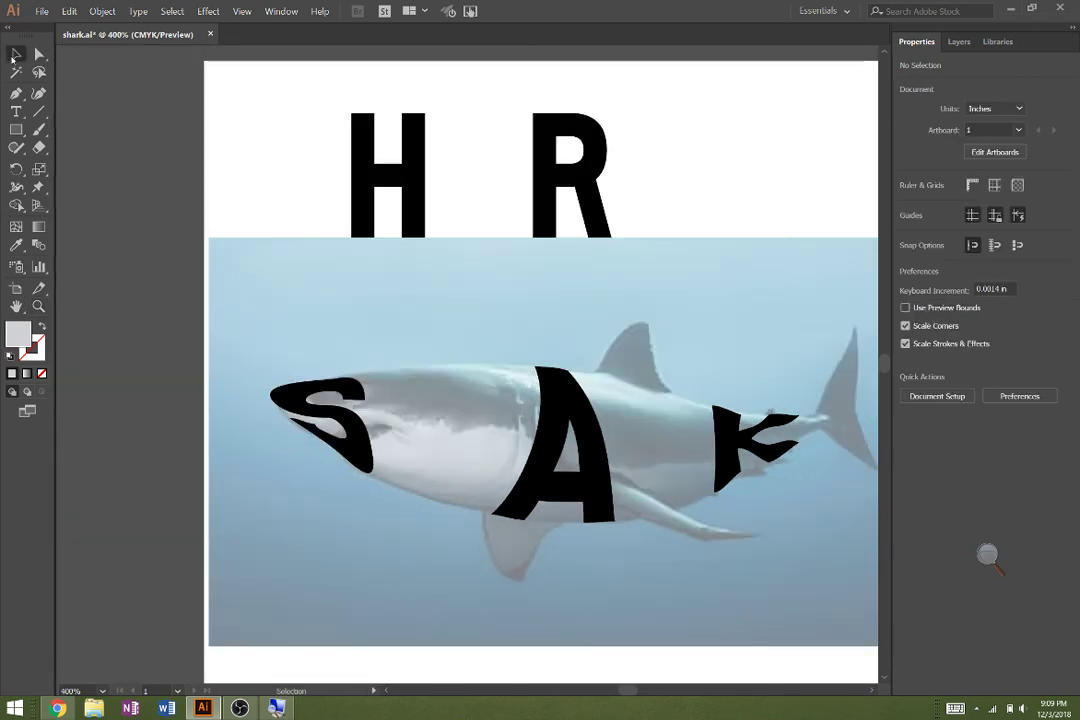
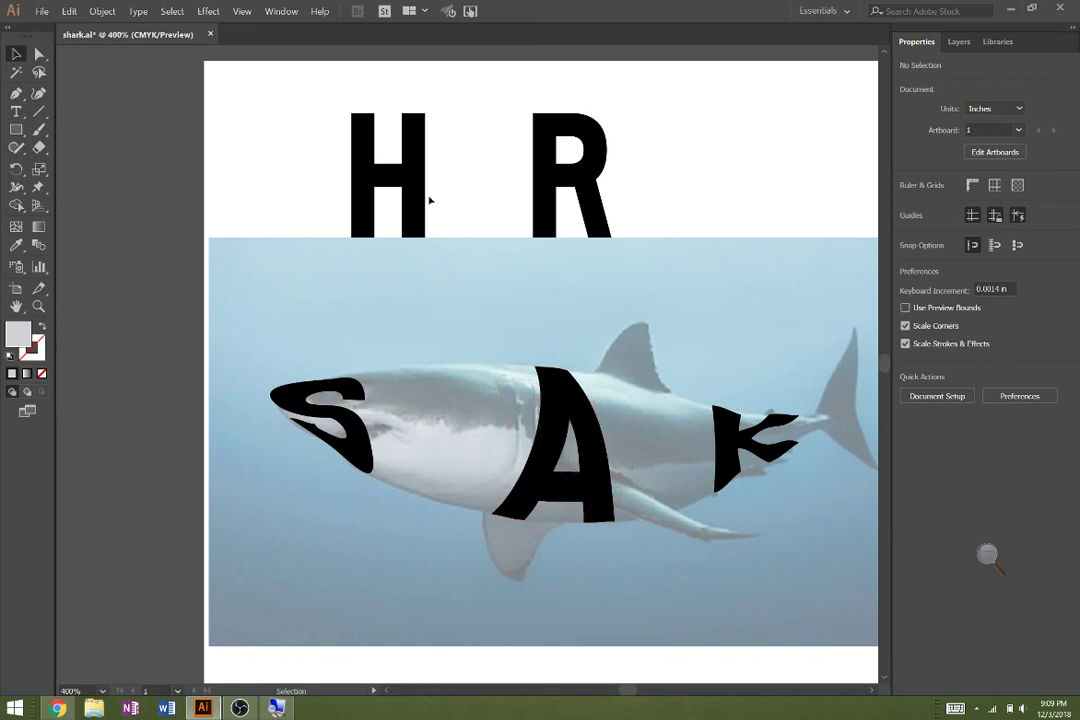
left_click_drag(415, 212, 447, 479)
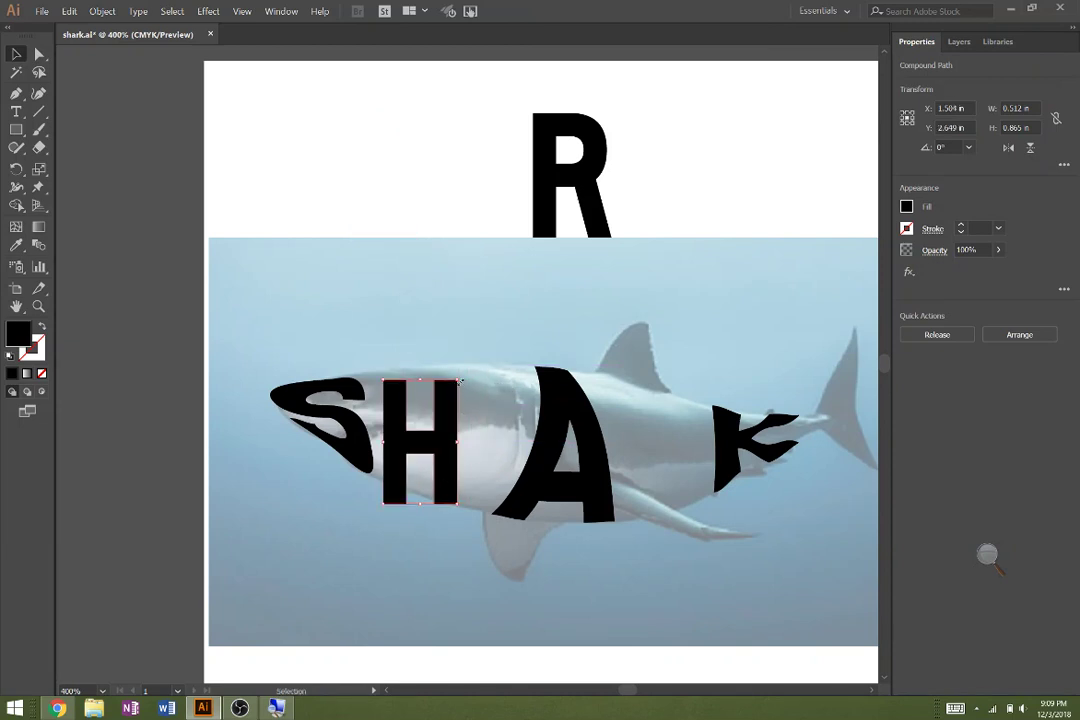
left_click_drag(459, 381, 512, 365)
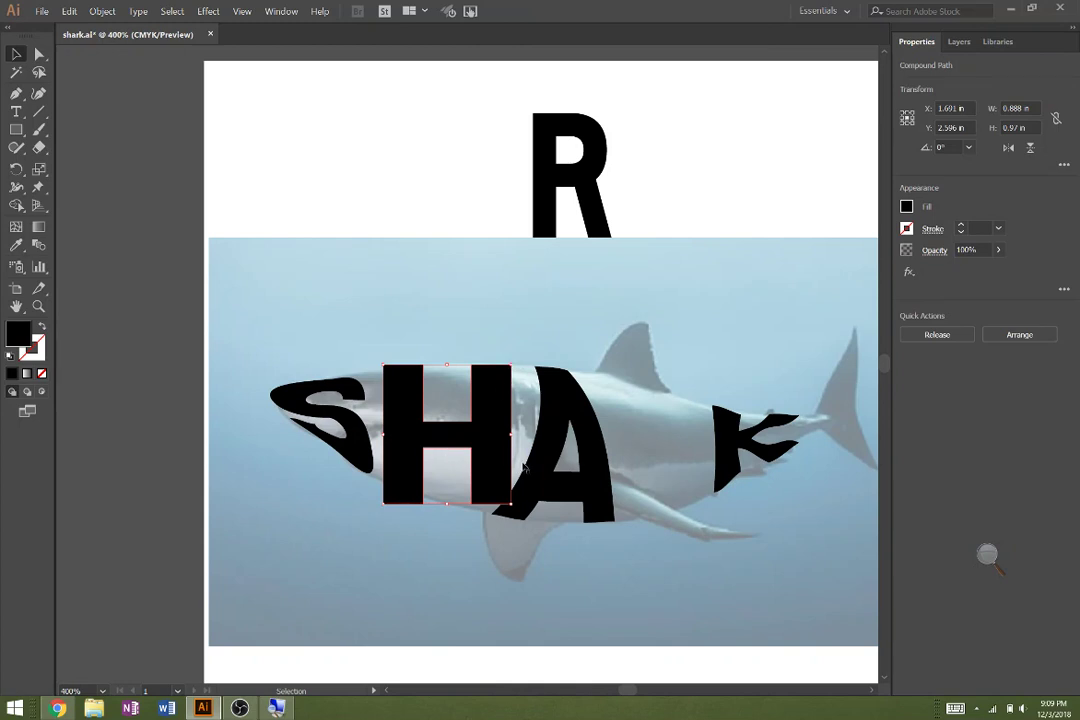
- Lock the warped letter A so it cannot be selected while the H is edited
left_click_drag(493, 453, 558, 453)
left_click(558, 453)
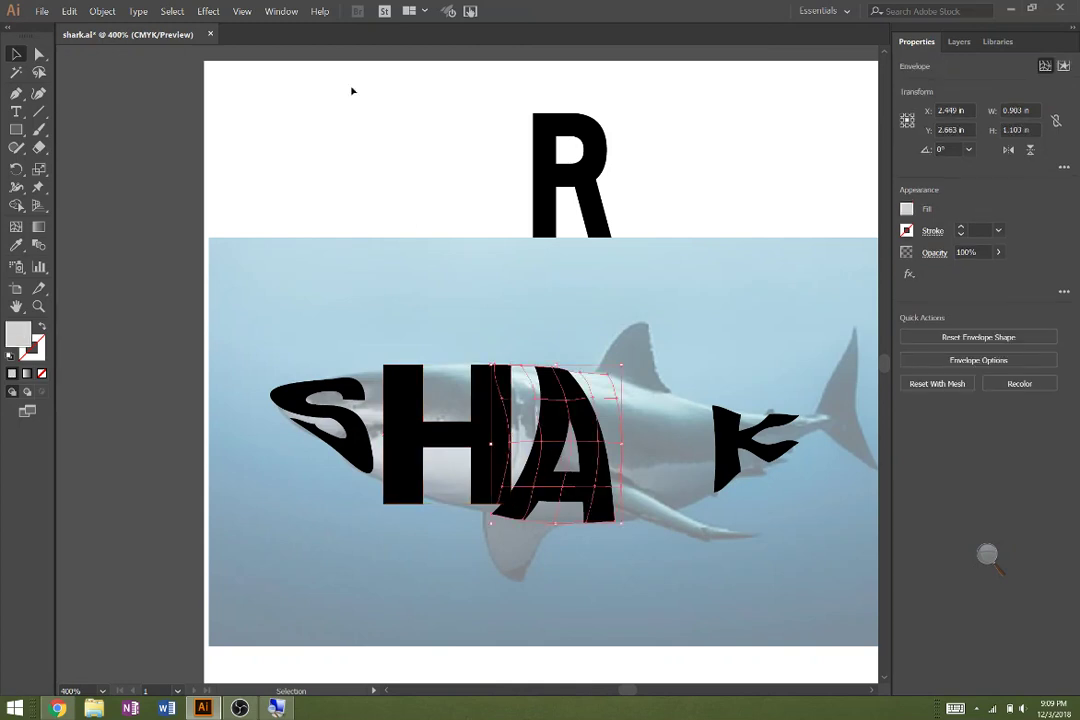
left_click(90, 12)
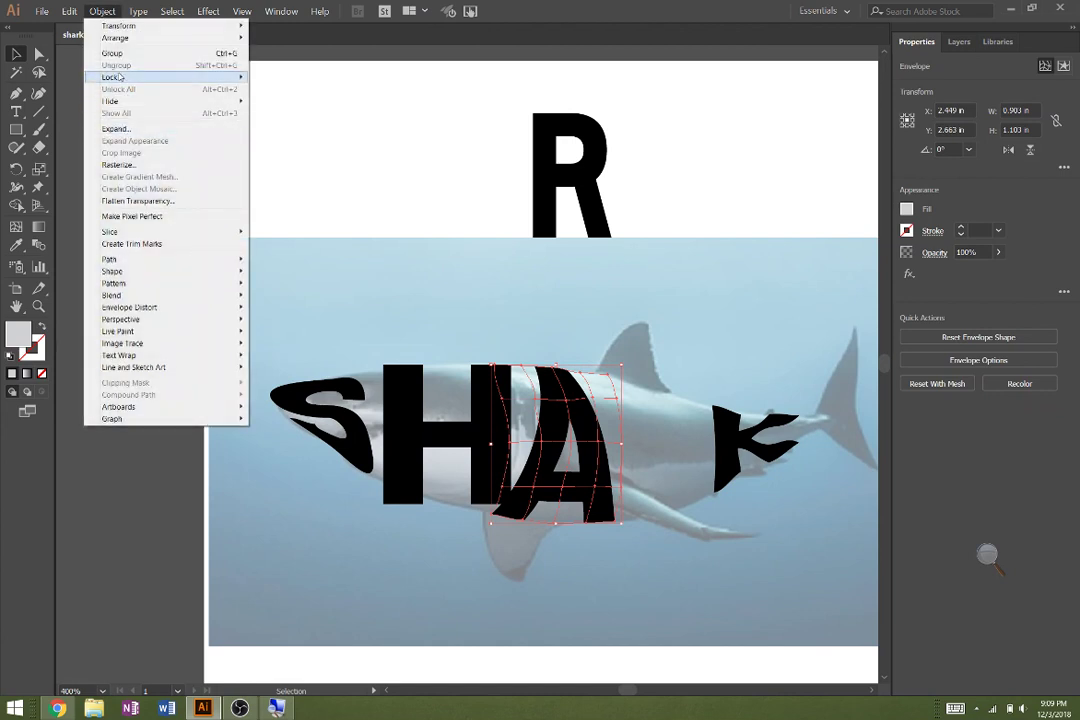
mouse_move(119, 78)
left_click(256, 78)
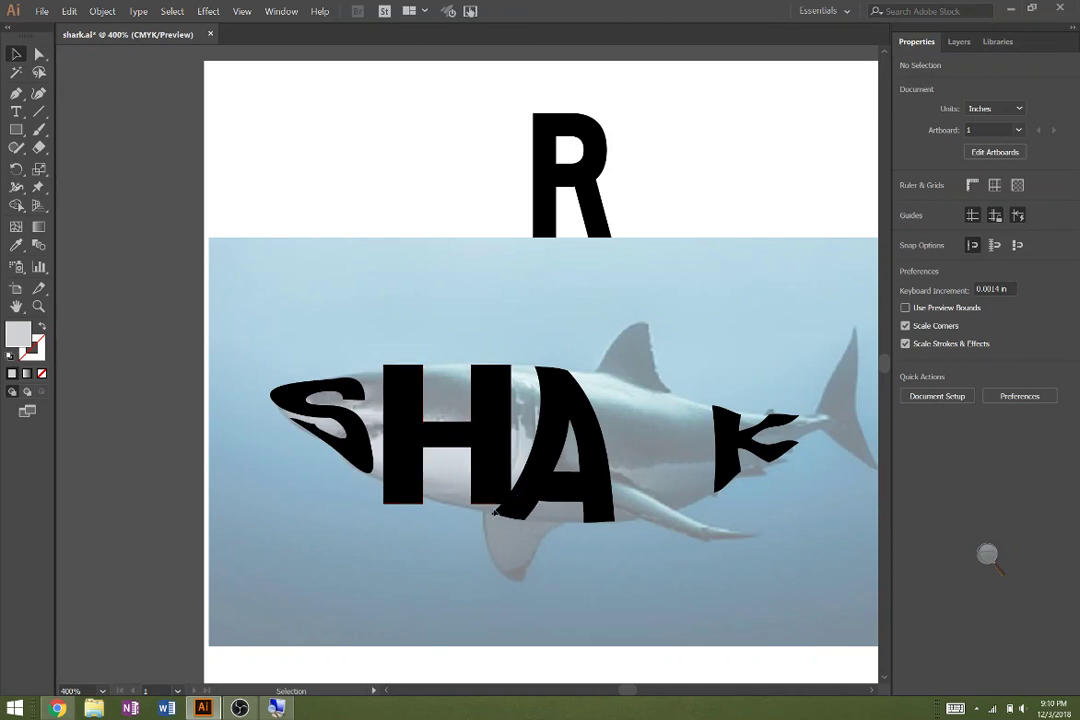
- Apply an envelope distort mesh with 4 rows and 4 columns to the letter H
left_click(407, 469)
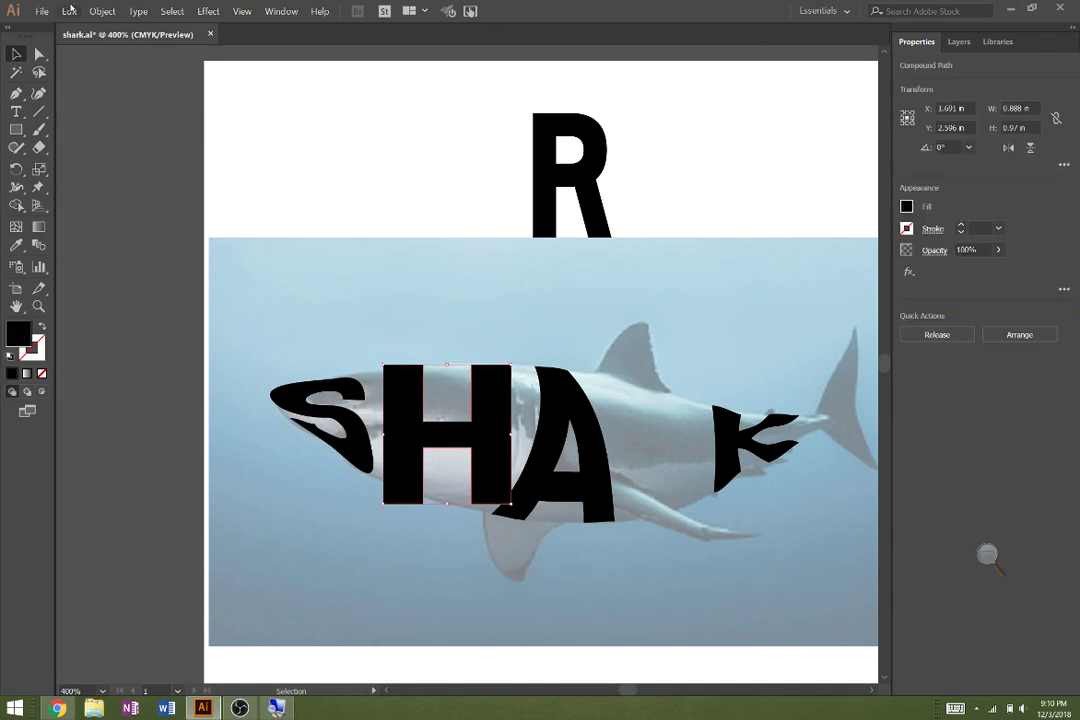
left_click(102, 11)
mouse_move(170, 308)
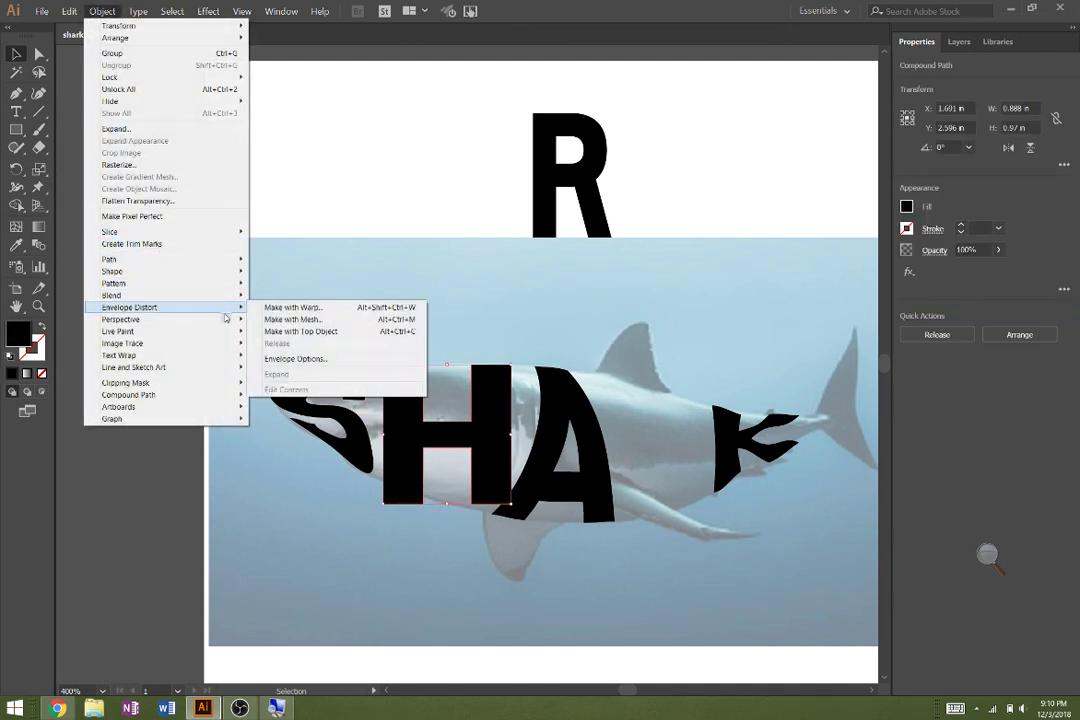
left_click(268, 319)
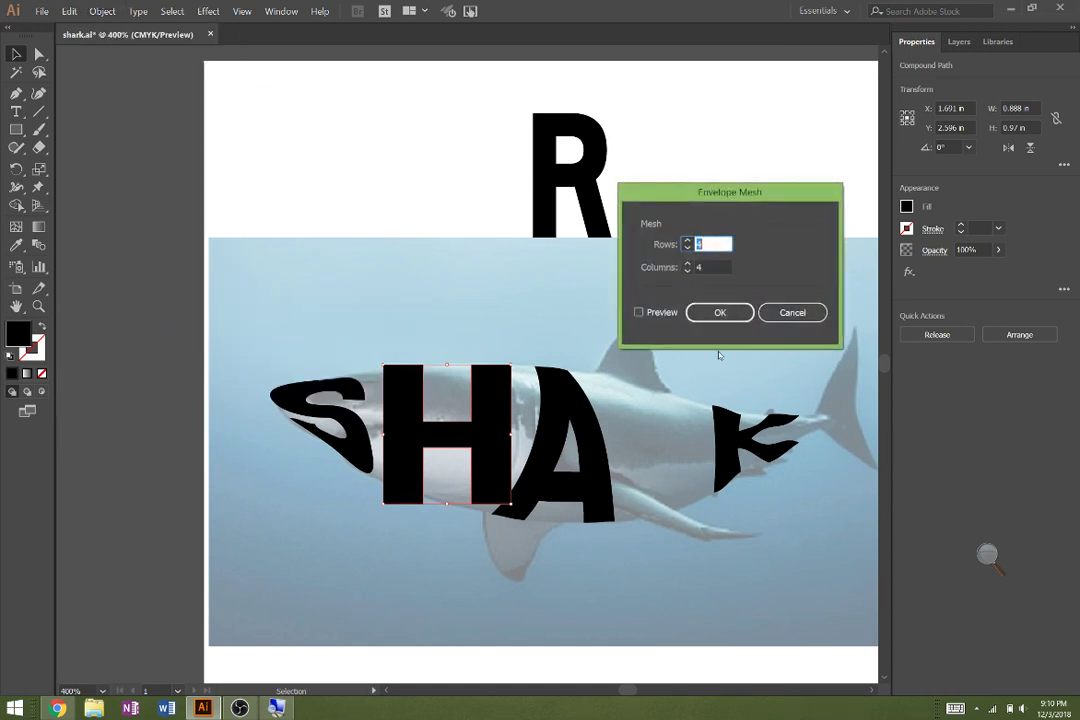
left_click(719, 313)
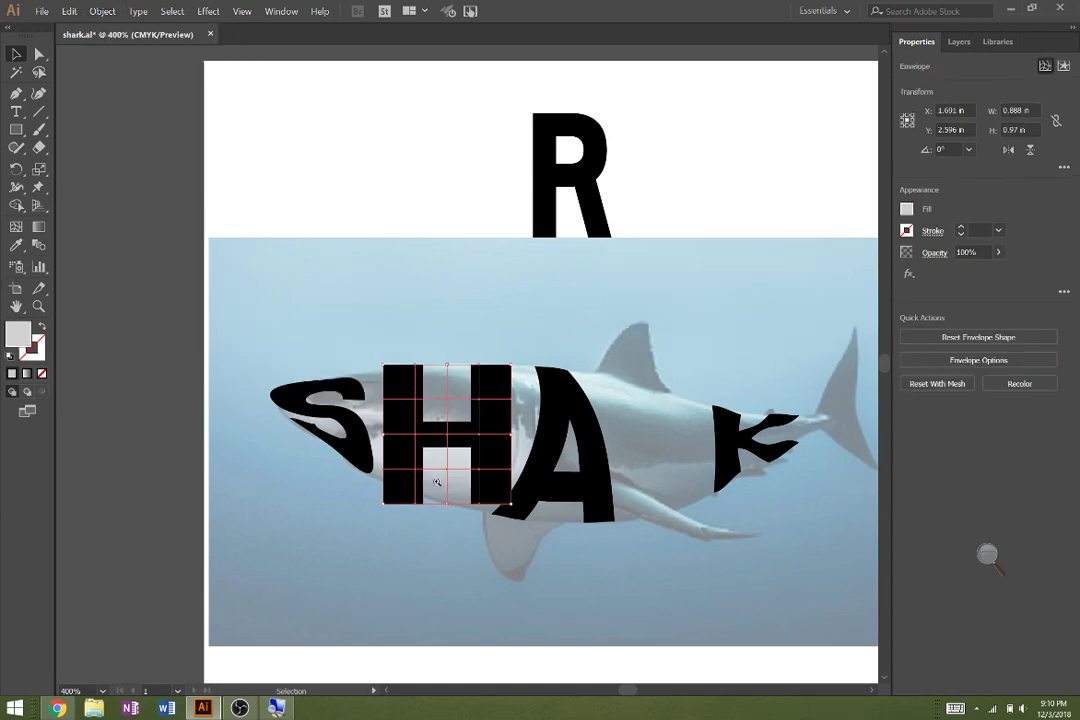
- Raise the lower mesh points on the H's left edge with the Mesh tool, bringing its bottom-left corner onto the shark's belly line
key("z")
left_click(429, 482)
left_click(428, 340)
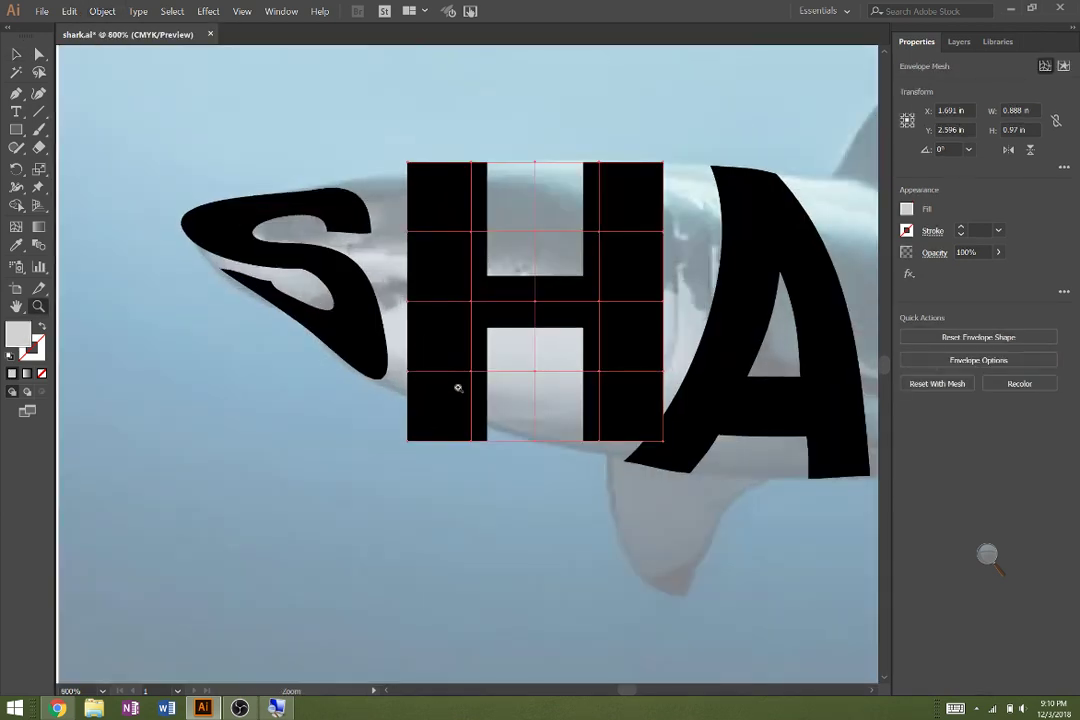
left_click(458, 387)
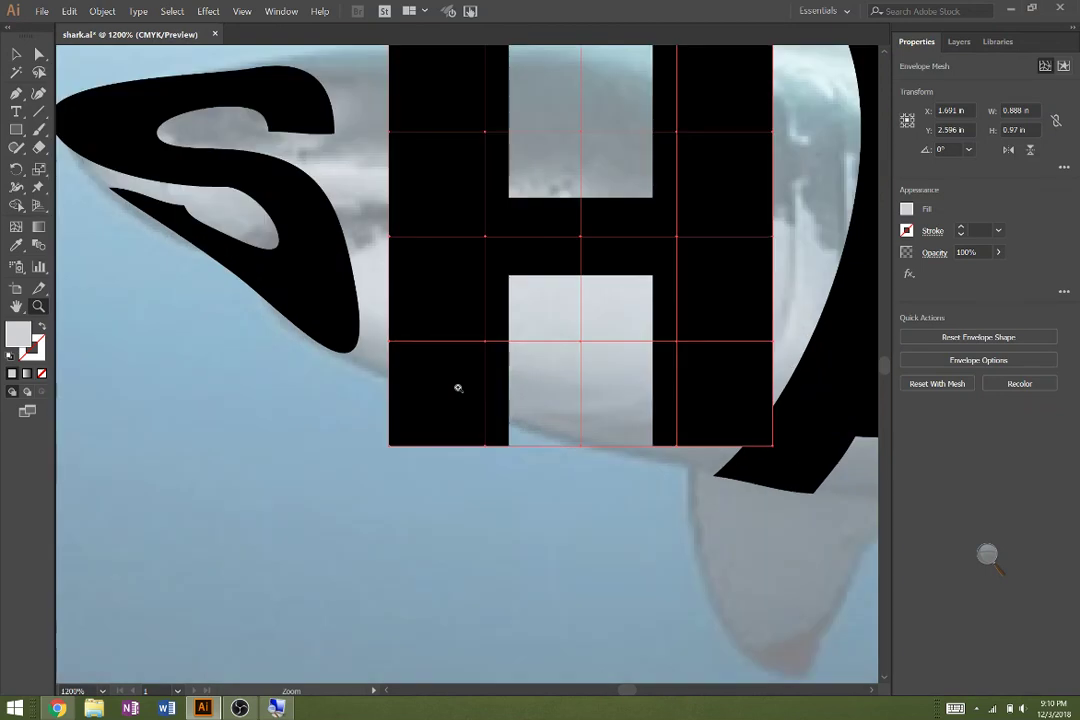
key("u")
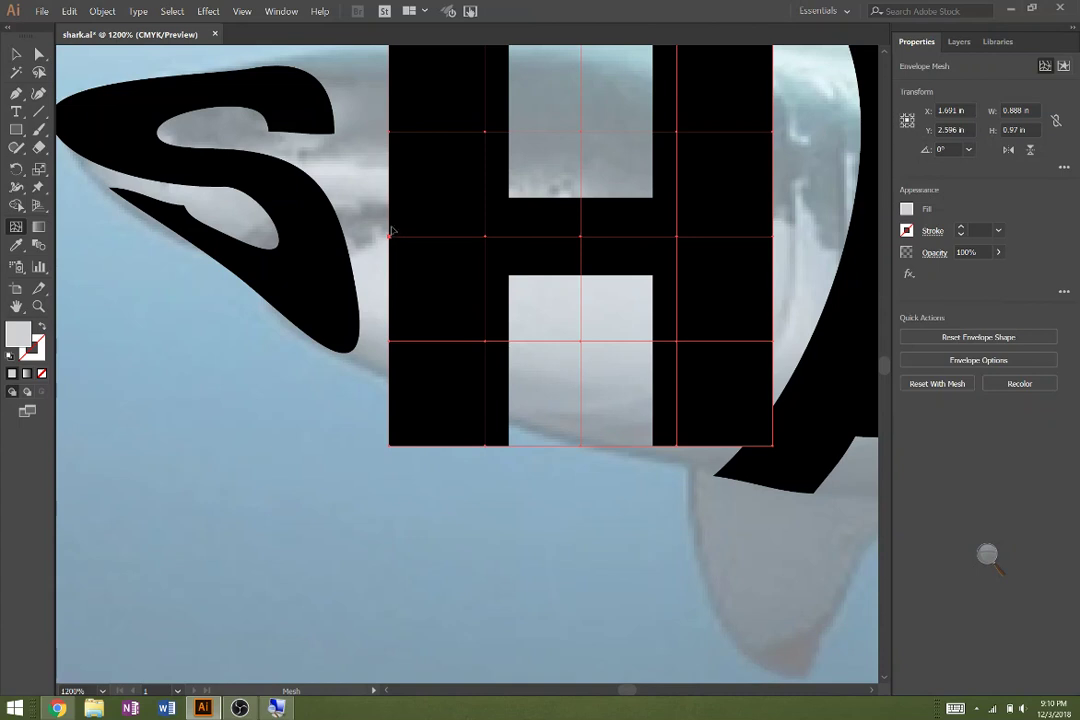
left_click_drag(392, 232, 393, 200)
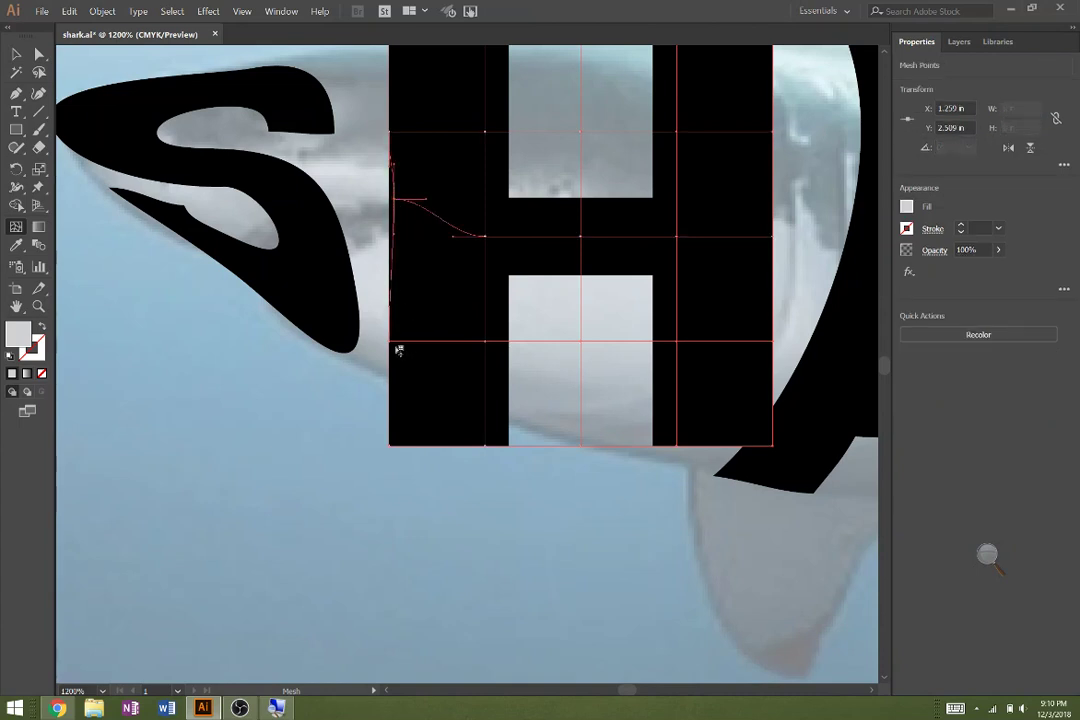
left_click_drag(393, 342, 391, 265)
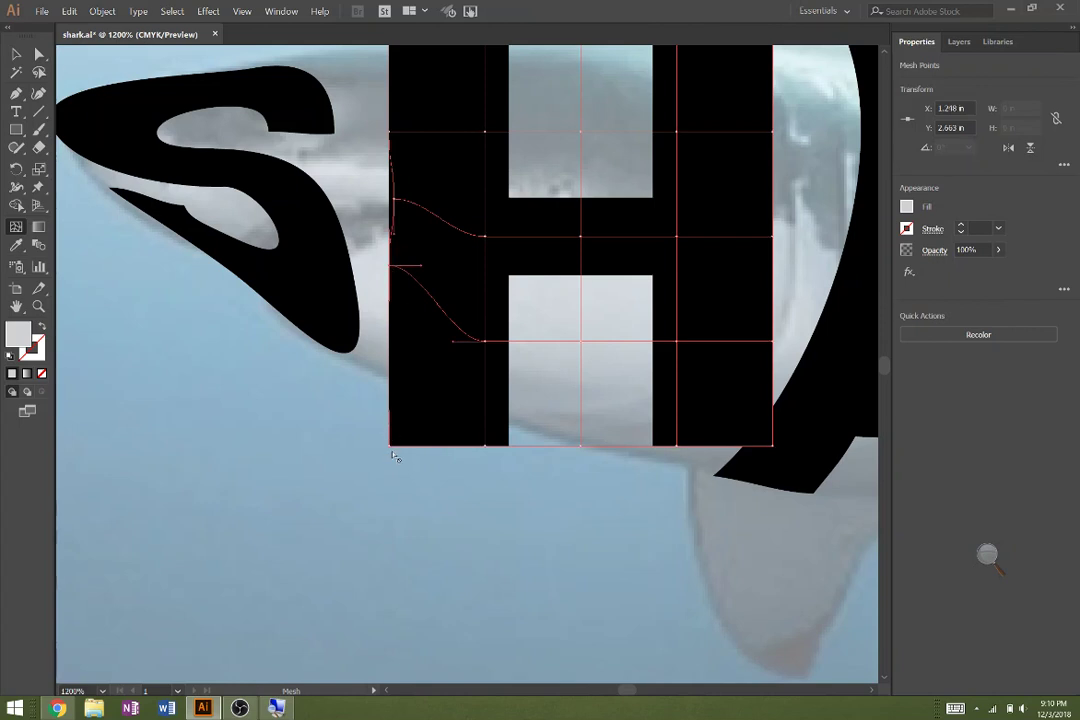
left_click_drag(392, 447, 386, 380)
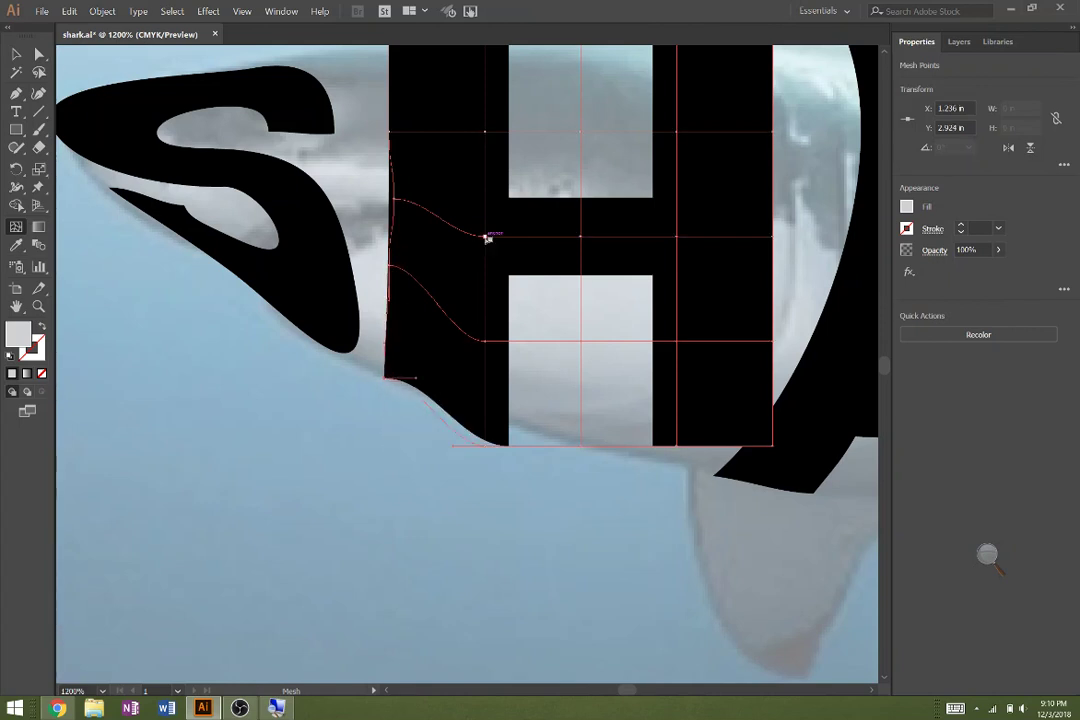
- Raise the lower mesh points in the H's second column so the left stem's base follows the belly outline
left_click_drag(487, 238, 485, 208)
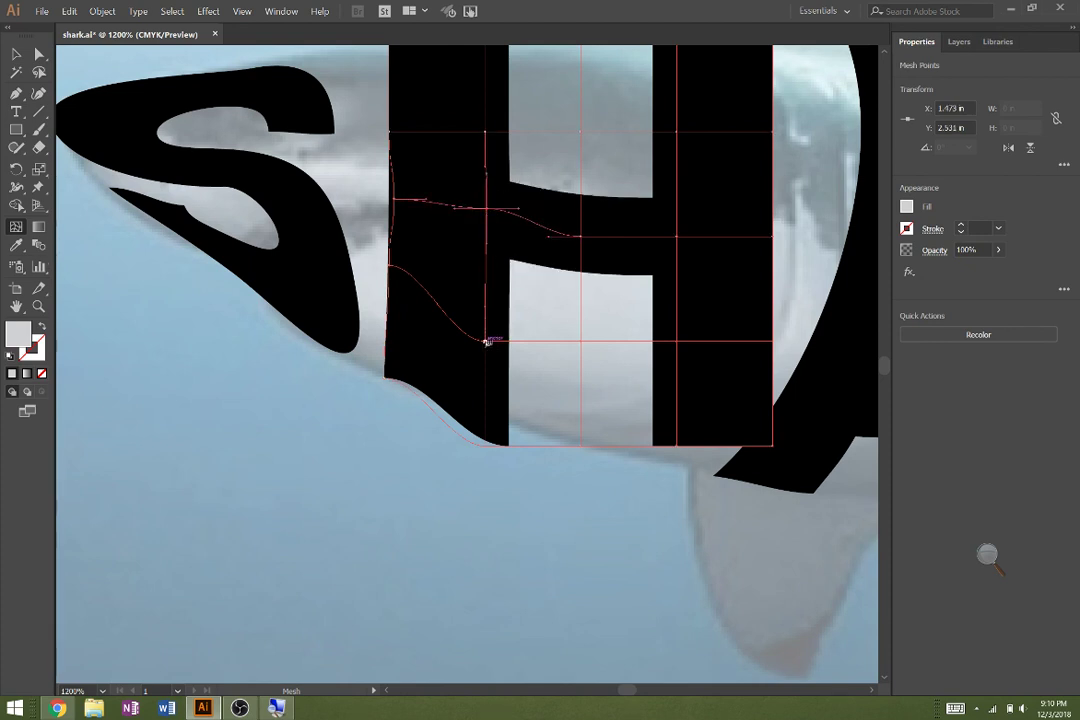
left_click_drag(485, 340, 485, 297)
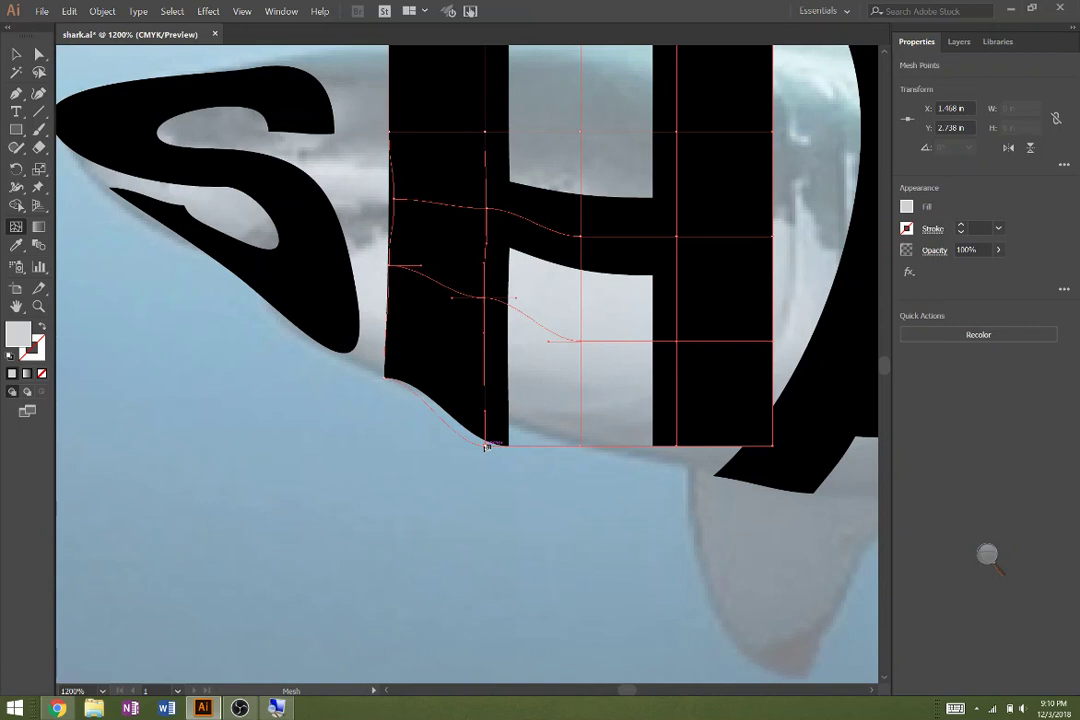
left_click_drag(486, 446, 487, 414)
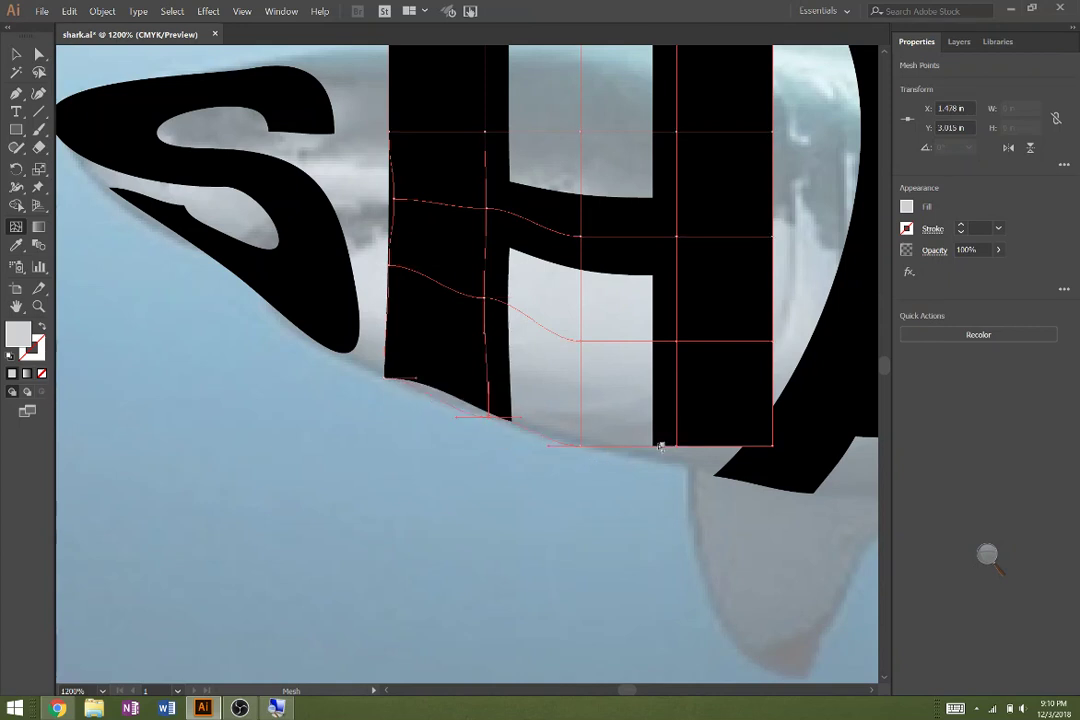
- Shift the H's remaining bottom mesh points leftward along the belly, ending with the bottom-right corner at the front of the pectoral fin
left_click_drag(658, 447, 567, 446)
left_click_drag(506, 418, 462, 404)
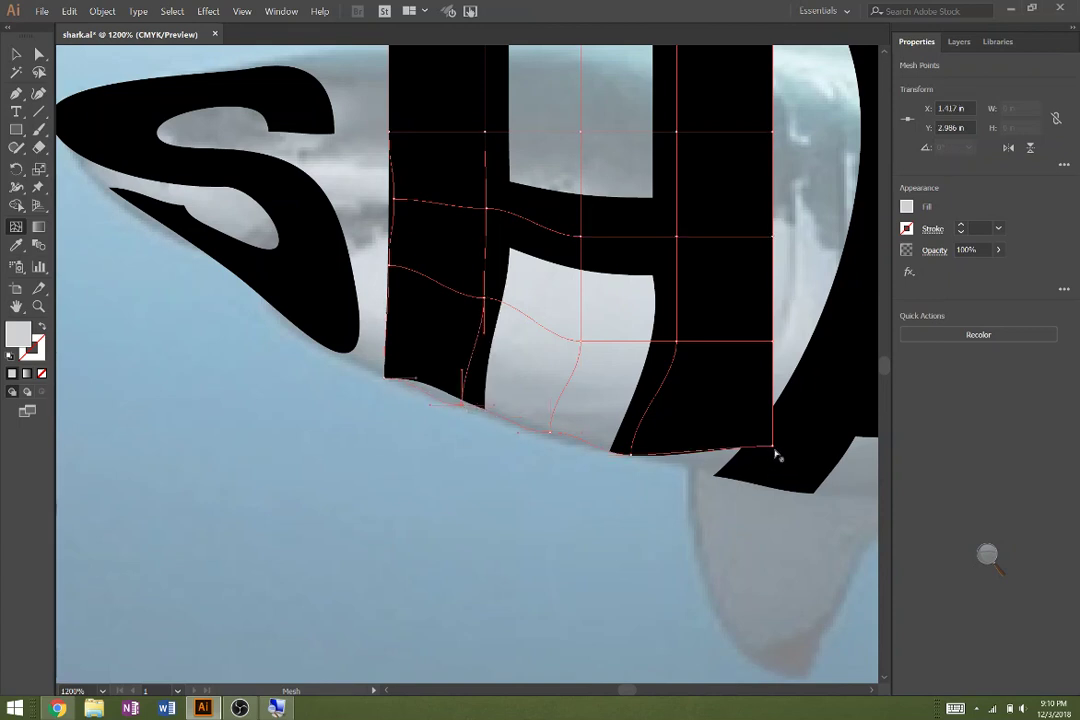
left_click_drag(774, 450, 699, 457)
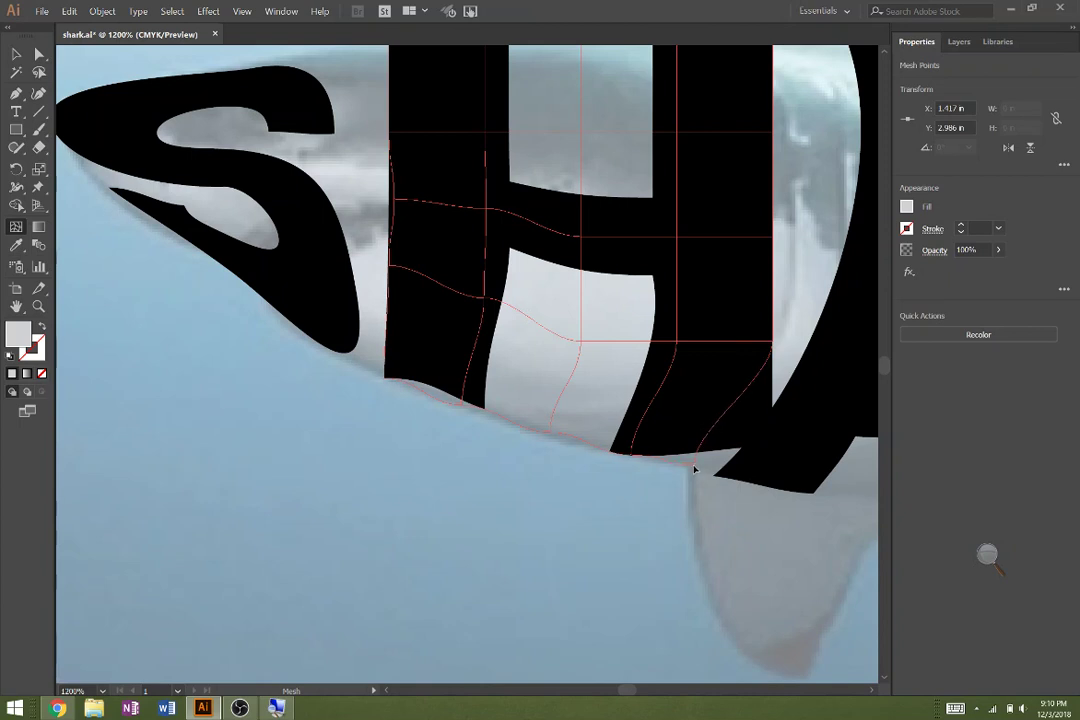
- Bow the H's right edge outward by moving its upper and middle mesh points toward the A, parallel to the A's curved left side
left_click_drag(728, 386, 574, 547)
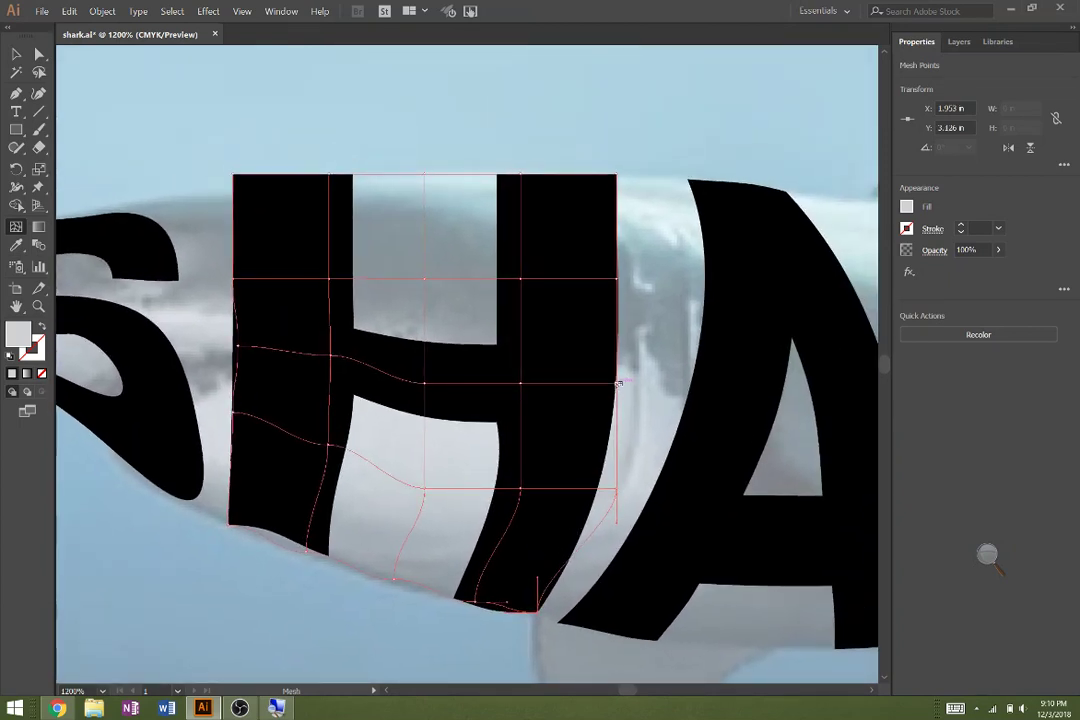
left_click_drag(619, 382, 646, 383)
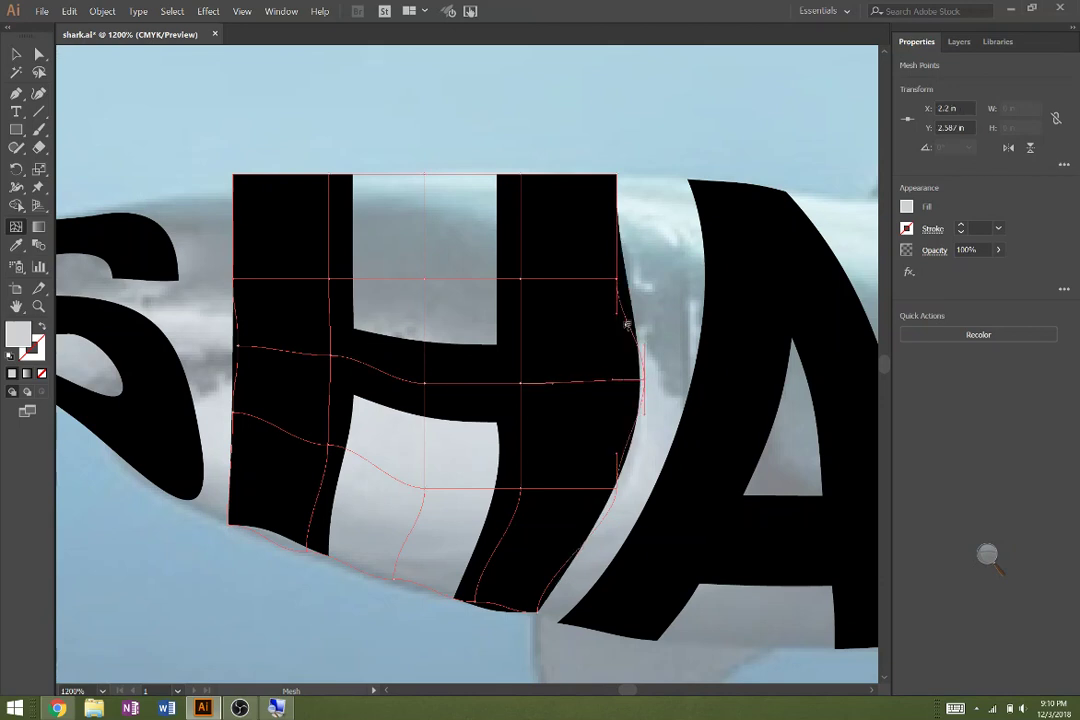
left_click_drag(619, 281, 645, 273)
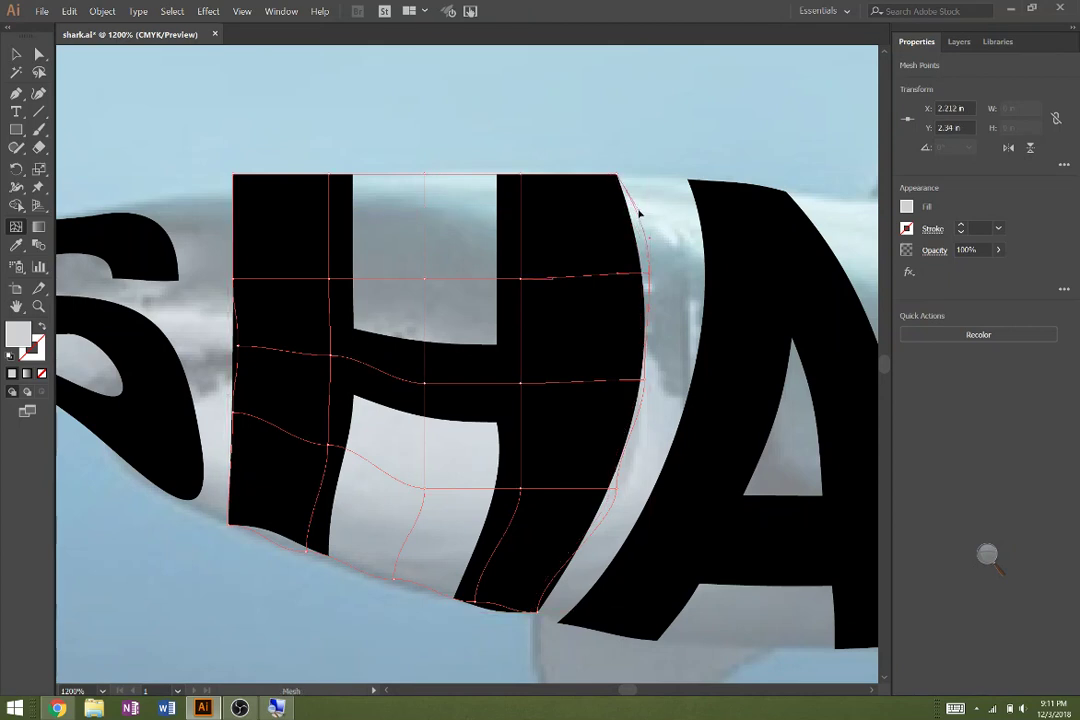
left_click_drag(639, 217, 638, 177)
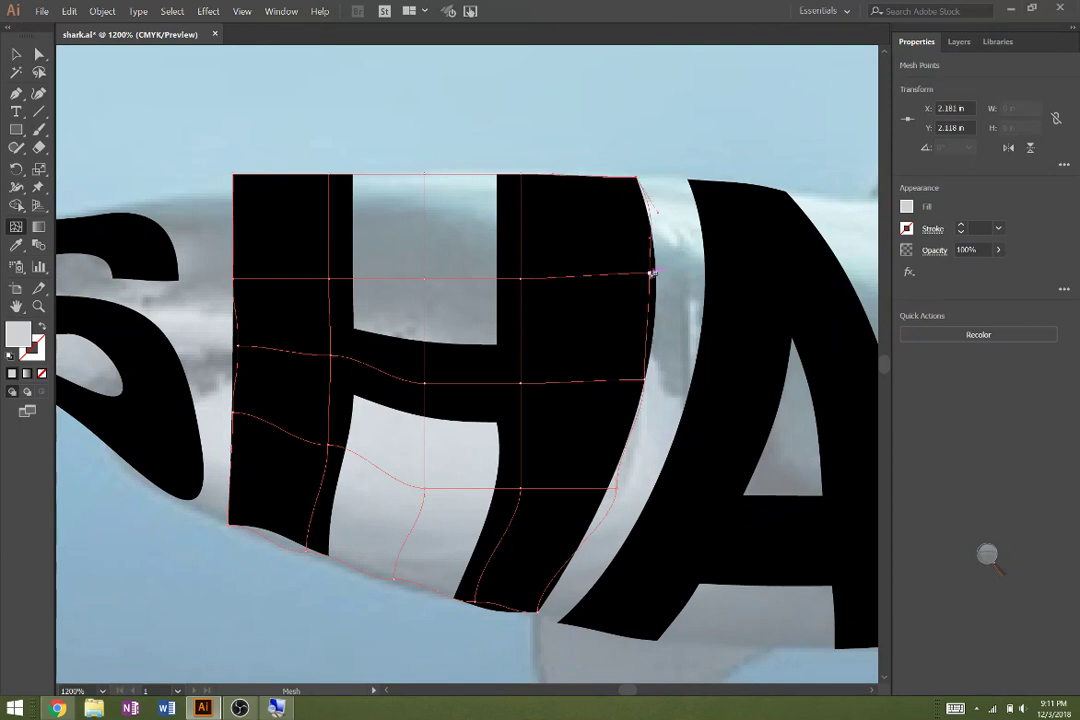
left_click_drag(652, 273, 656, 277)
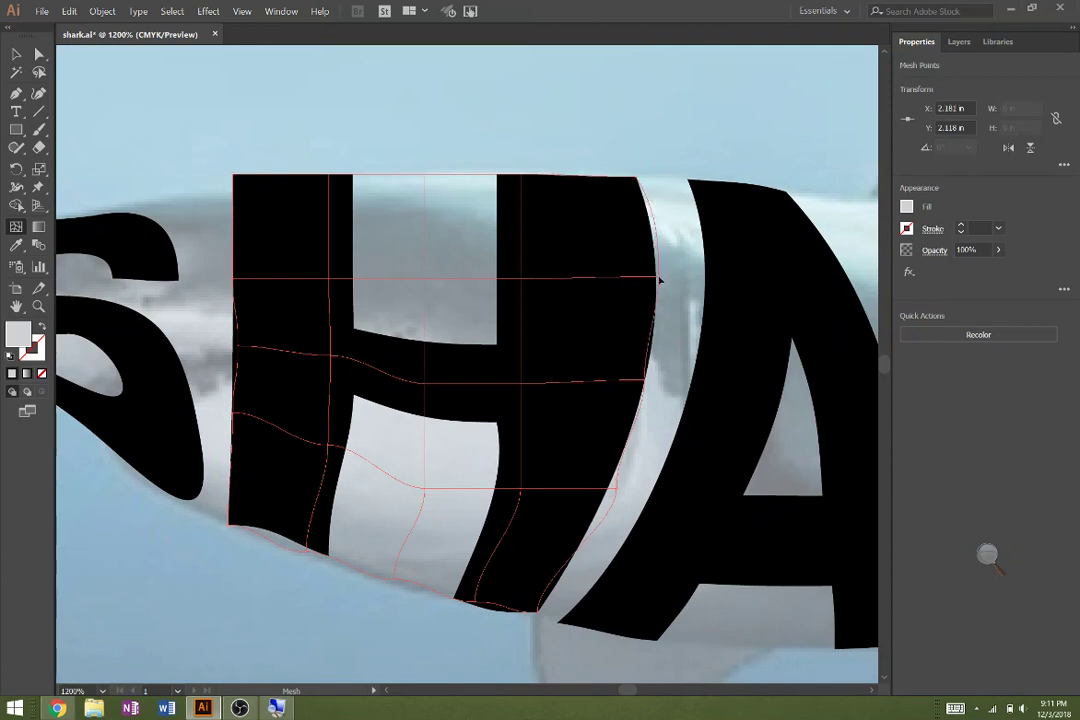
left_click(645, 380)
left_click(647, 350)
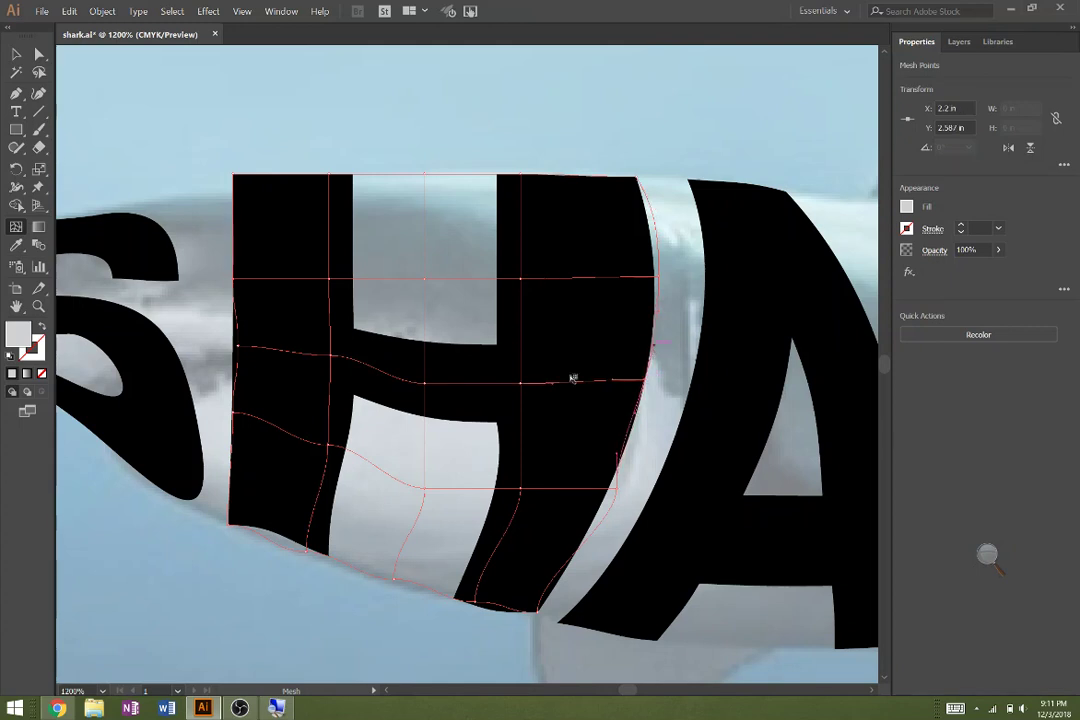
- Shift the H's upper and middle interior mesh points toward the A, slanting the right stem's inner edge to match its bowed outer edge
left_click_drag(520, 383, 552, 384)
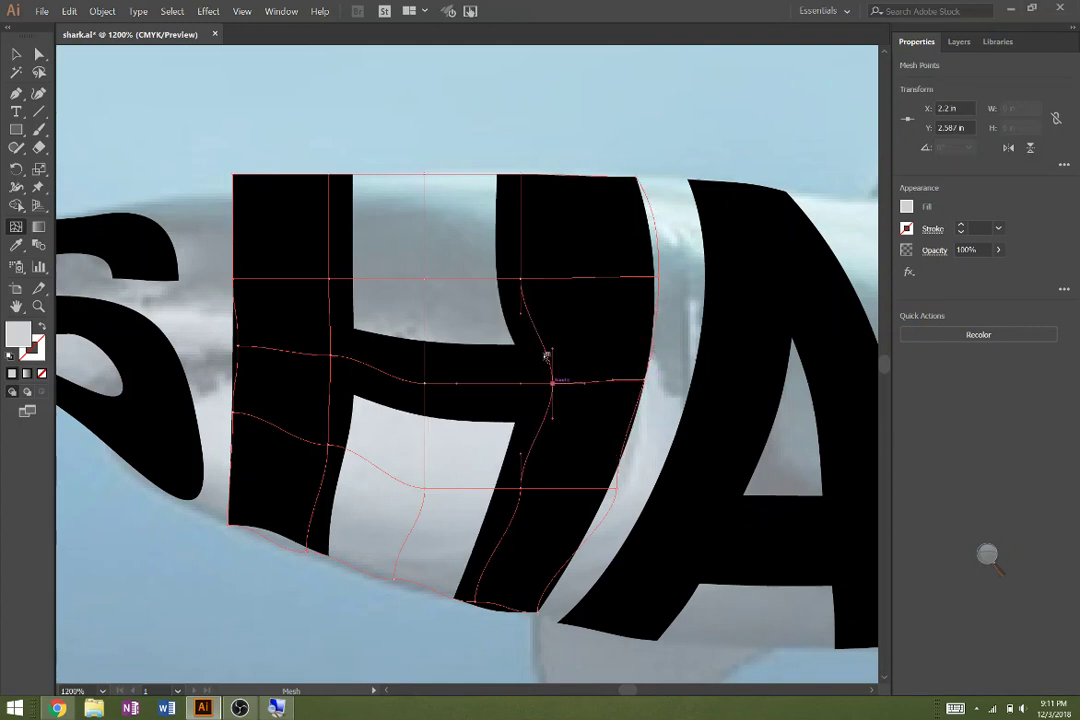
left_click_drag(521, 281, 537, 272)
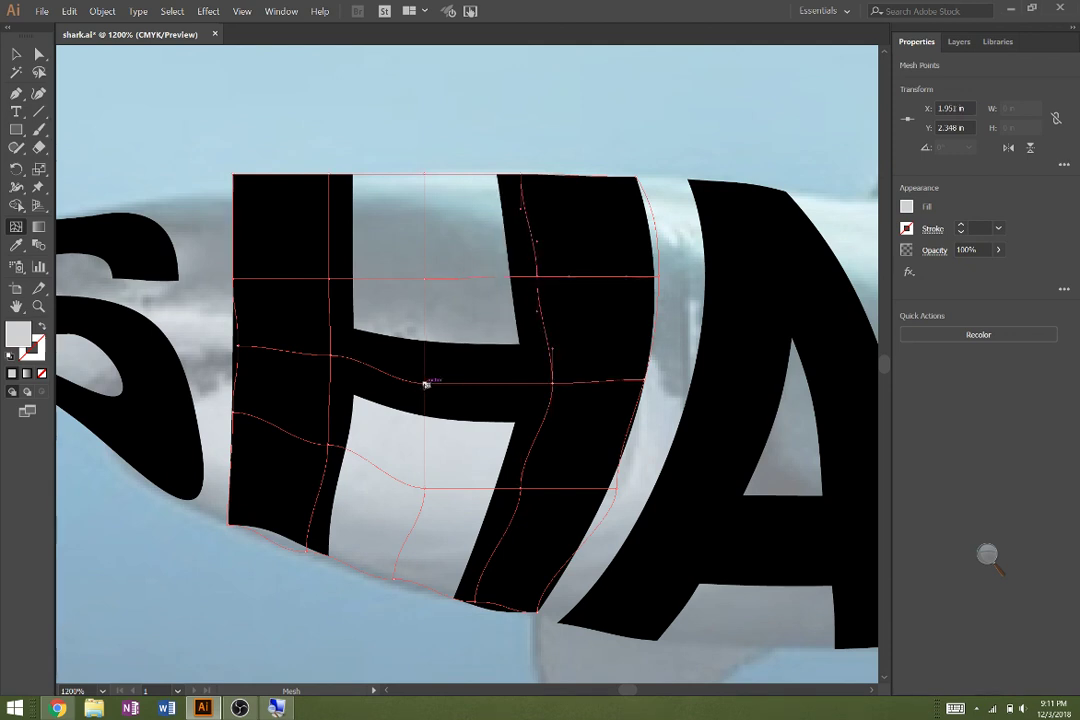
left_click_drag(427, 381, 443, 378)
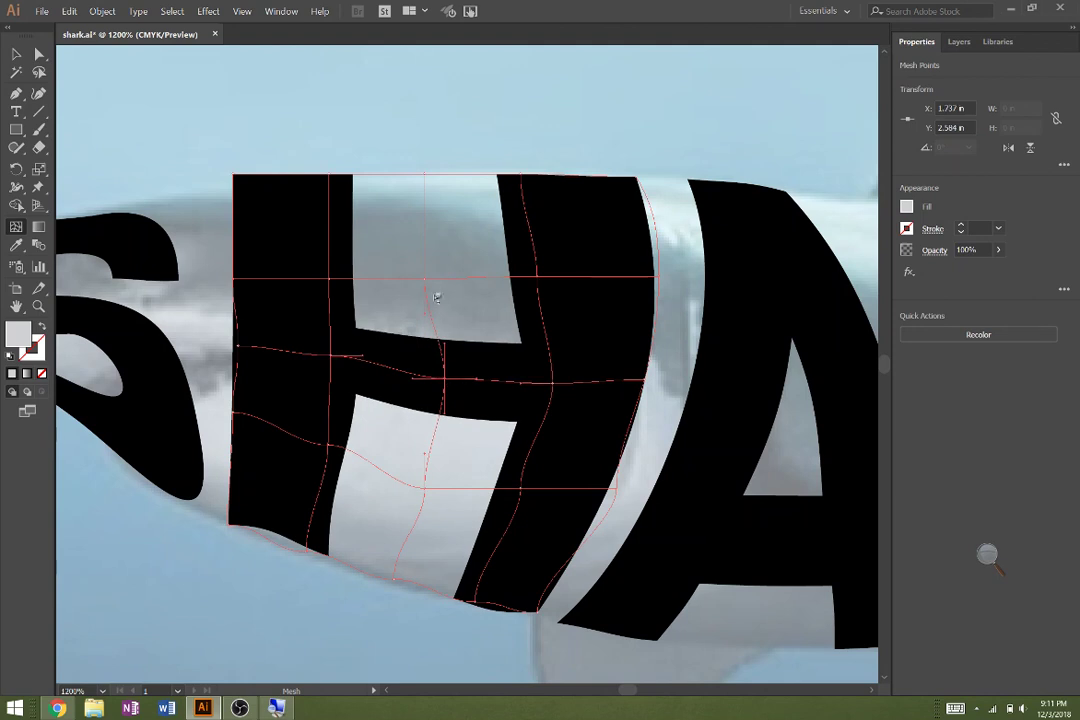
left_click_drag(427, 279, 443, 278)
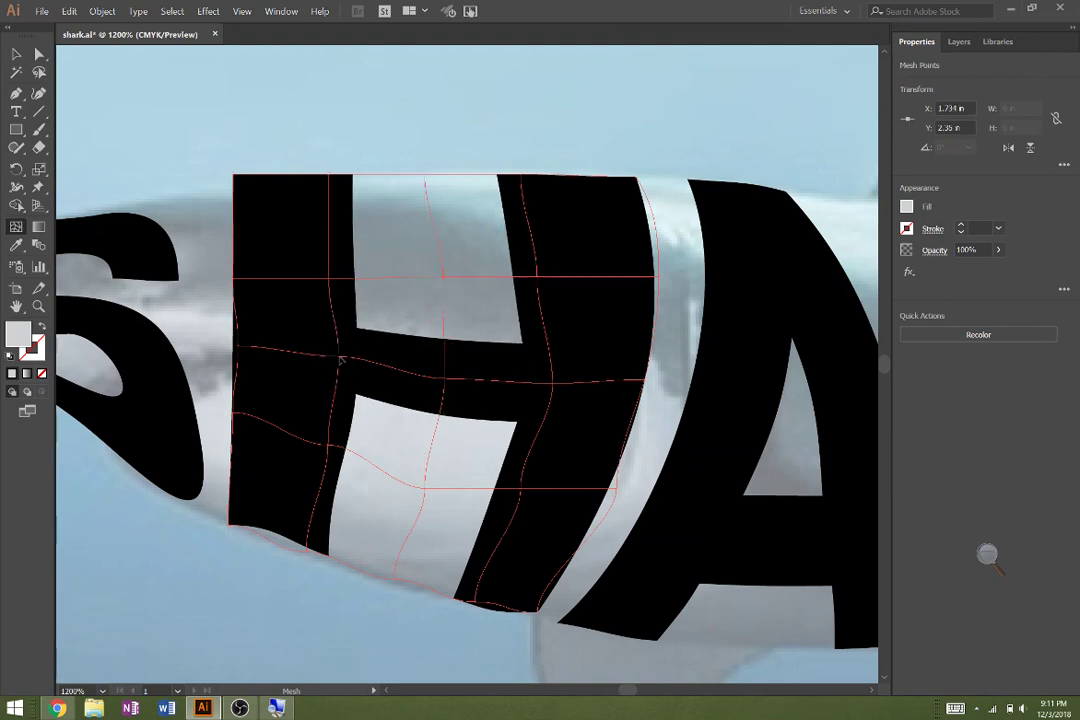
left_click_drag(333, 355, 339, 358)
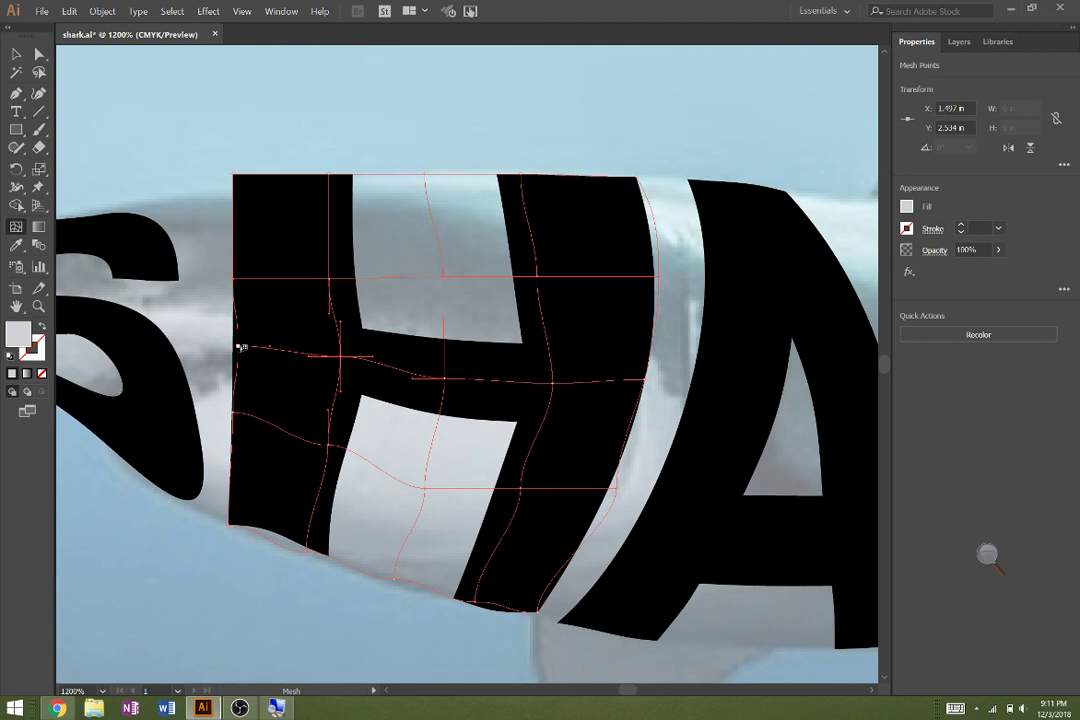
- Bow the H's outer left edge toward the S by moving its upper and middle mesh points outward
left_click_drag(241, 347, 214, 344)
left_click(234, 278)
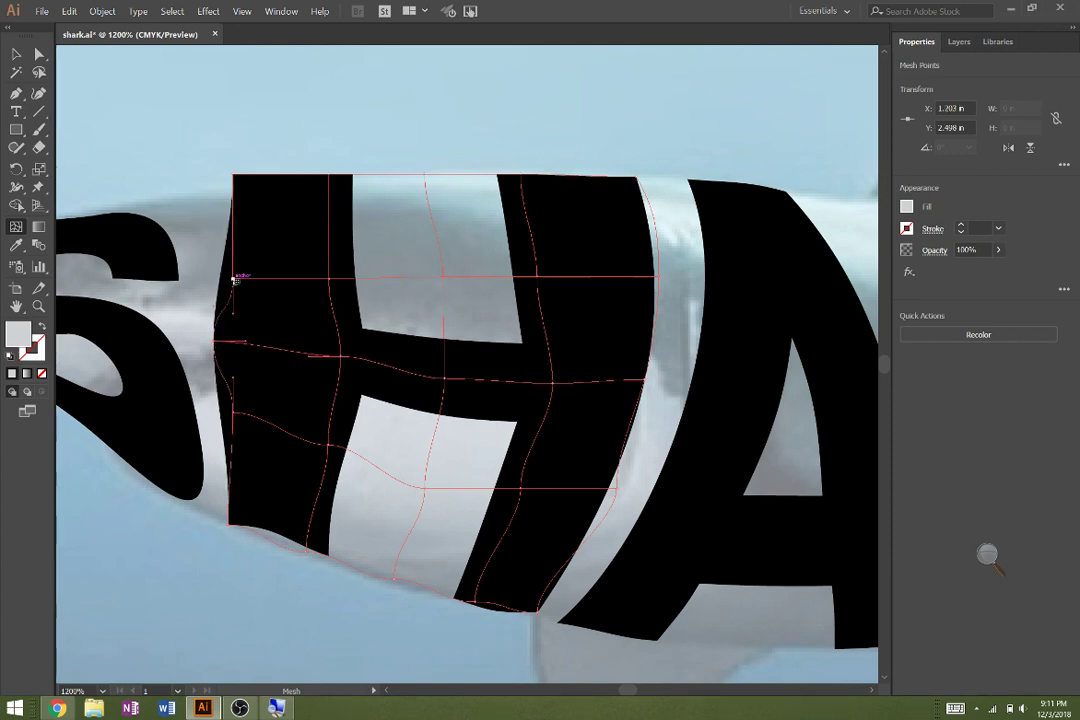
left_click_drag(234, 278, 204, 279)
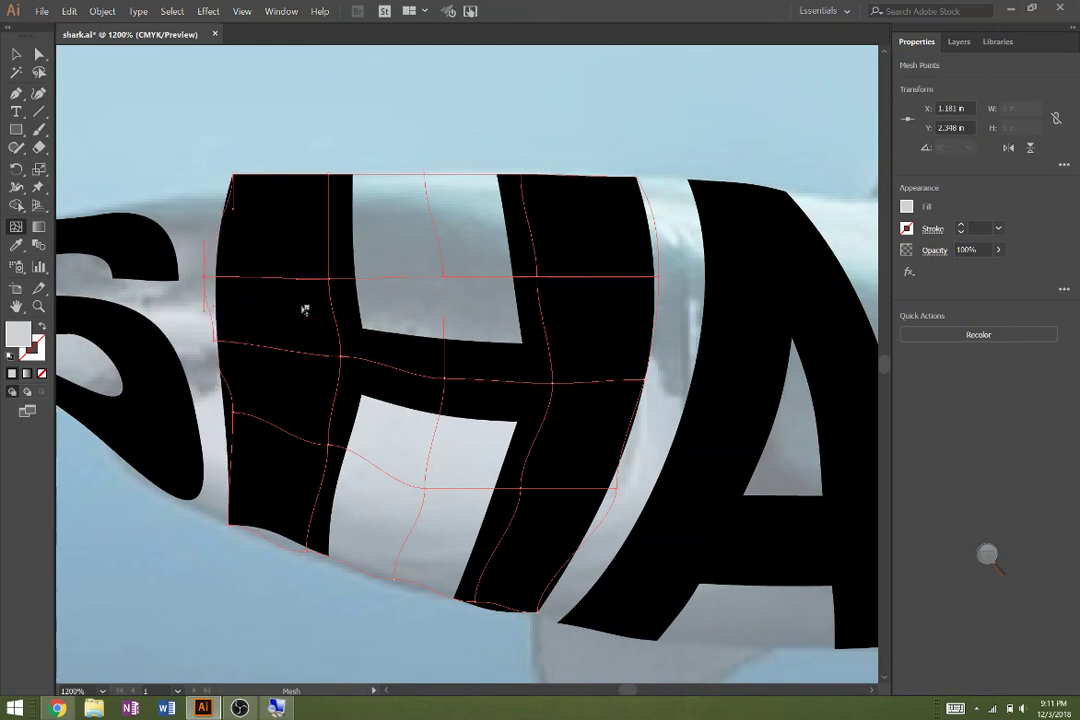
- Reshape the inner edge of the H's left stem with its second-column mesh points, widening the top and tapering toward the crossbar
left_click_drag(330, 281, 313, 277)
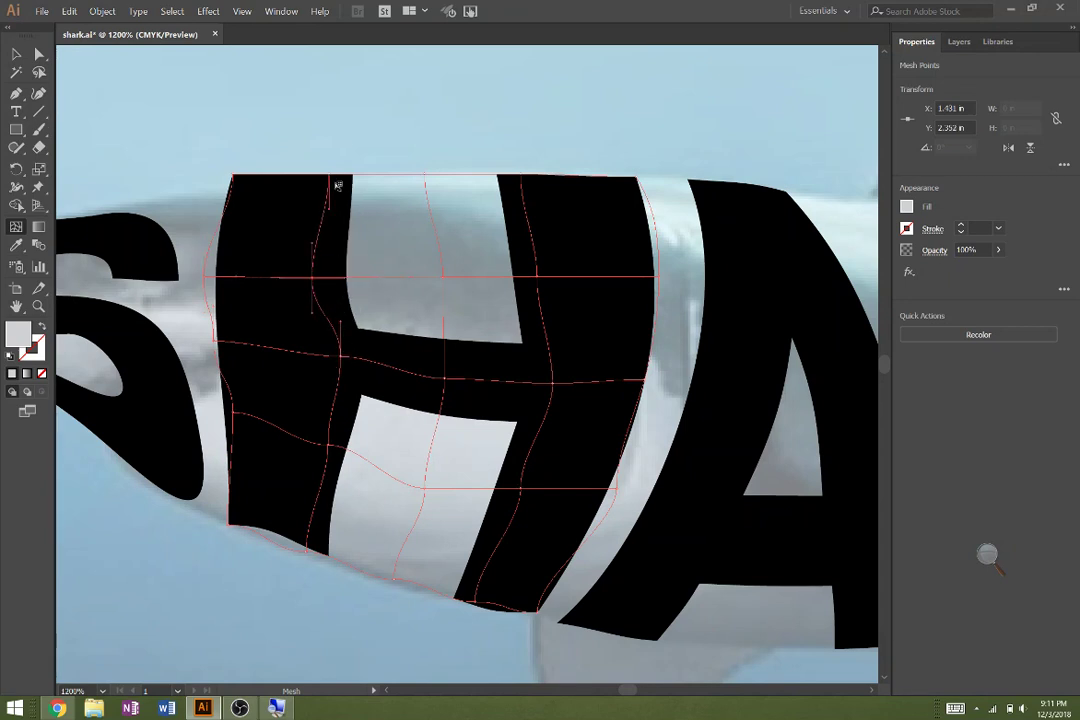
left_click_drag(336, 177, 367, 175)
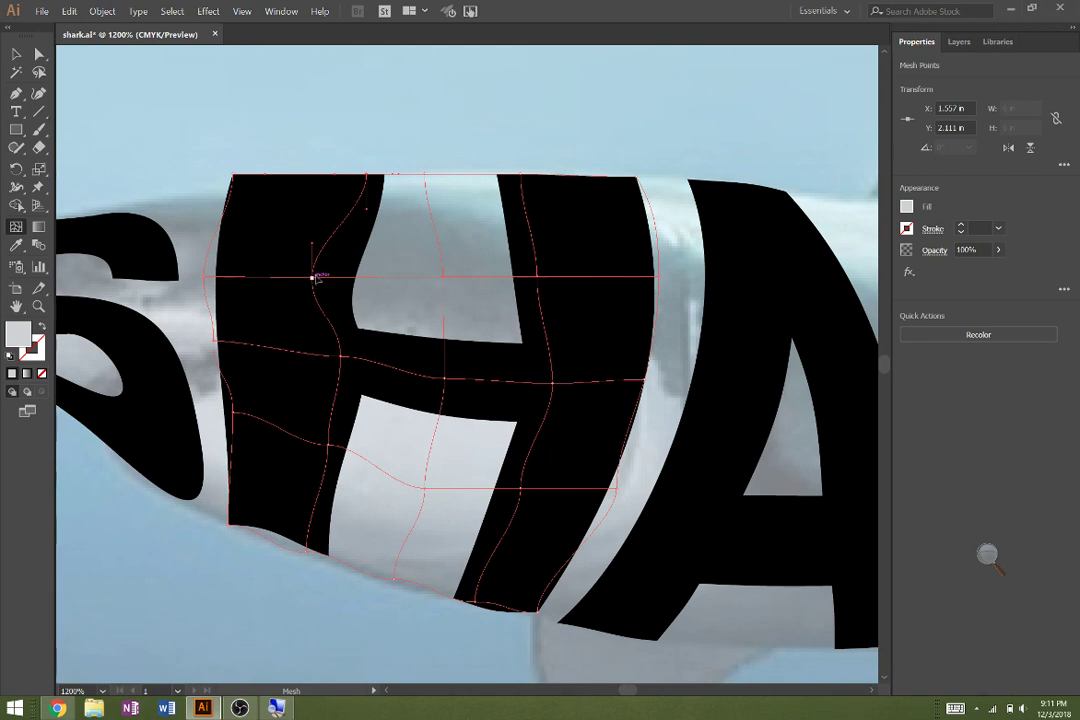
left_click_drag(313, 280, 345, 281)
left_click_drag(341, 355, 316, 358)
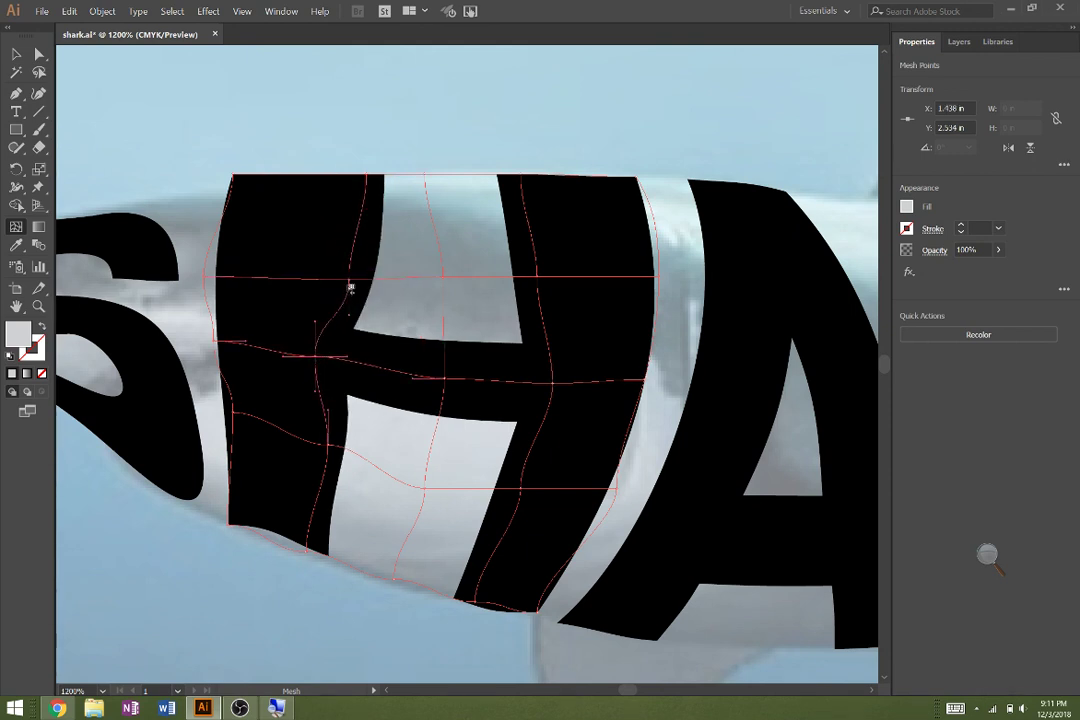
left_click_drag(354, 282, 332, 277)
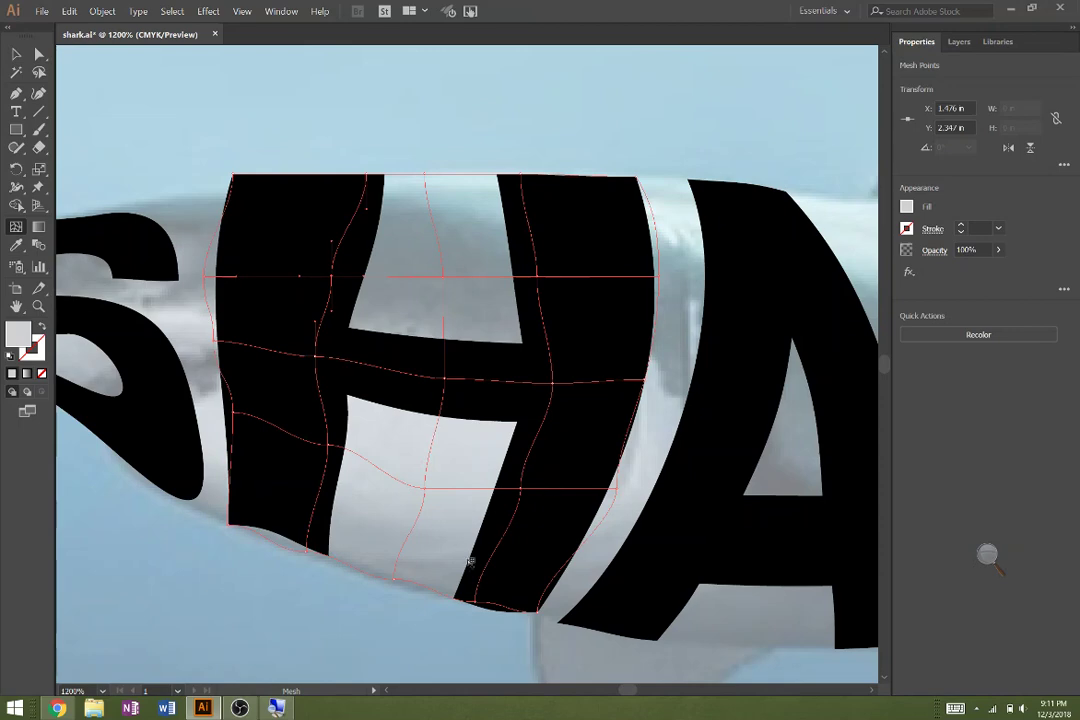
- Move the letter R from above the photo onto the shark's body, into the gap between the A and the K
left_click_drag(462, 472, 457, 468)
left_click_drag(334, 476, 365, 391)
left_click(362, 386, "alt")
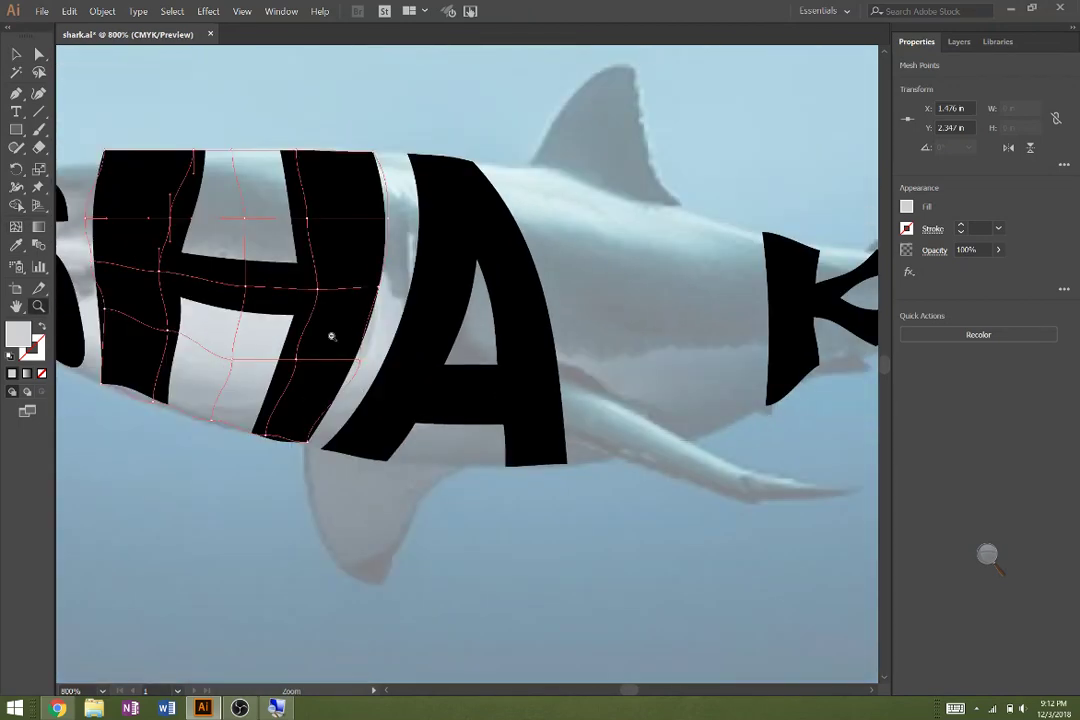
left_click(330, 338, "alt")
left_click(463, 246, "alt")
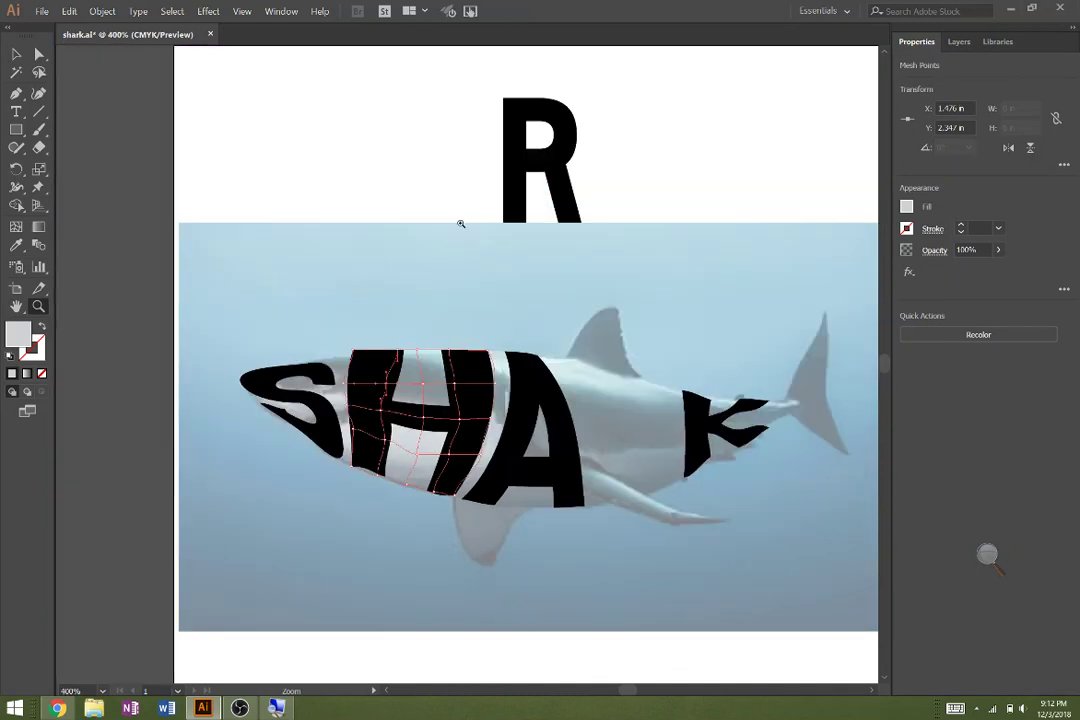
key("v")
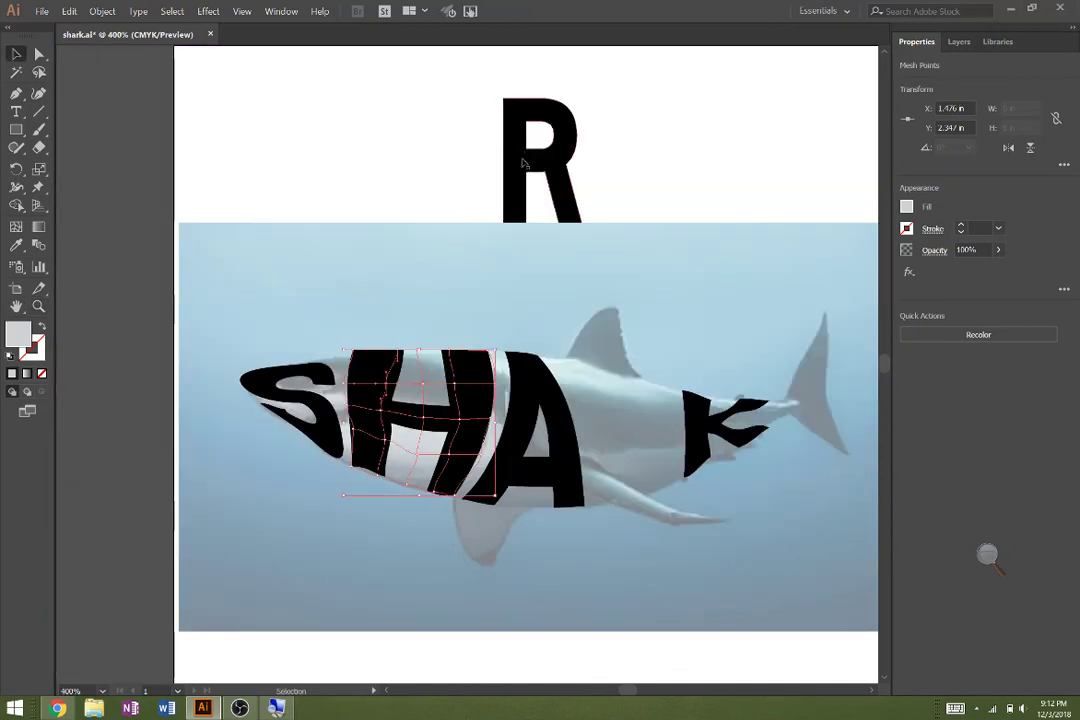
left_click(522, 163)
left_click_drag(522, 163, 601, 449)
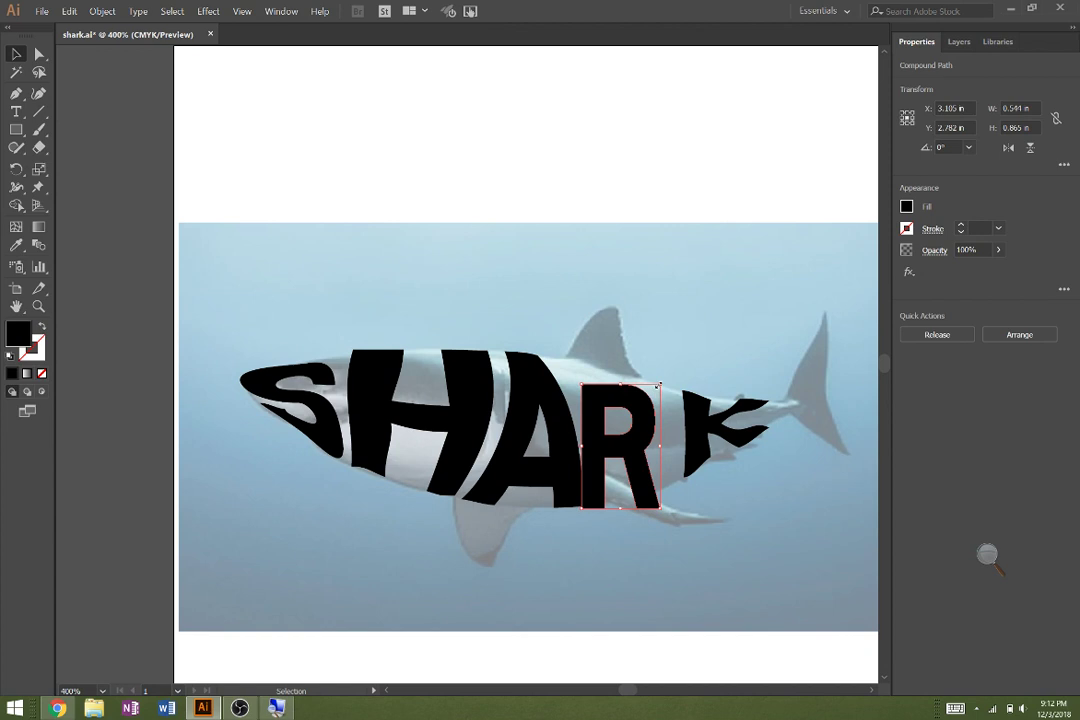
- Enlarge the R to about 0.59 by 0.99 in and apply an envelope mesh with 4 rows and 4 columns
mouse_move(659, 384)
left_mouse_down()
mouse_move(699, 374)
mouse_move(668, 369)
left_mouse_up()
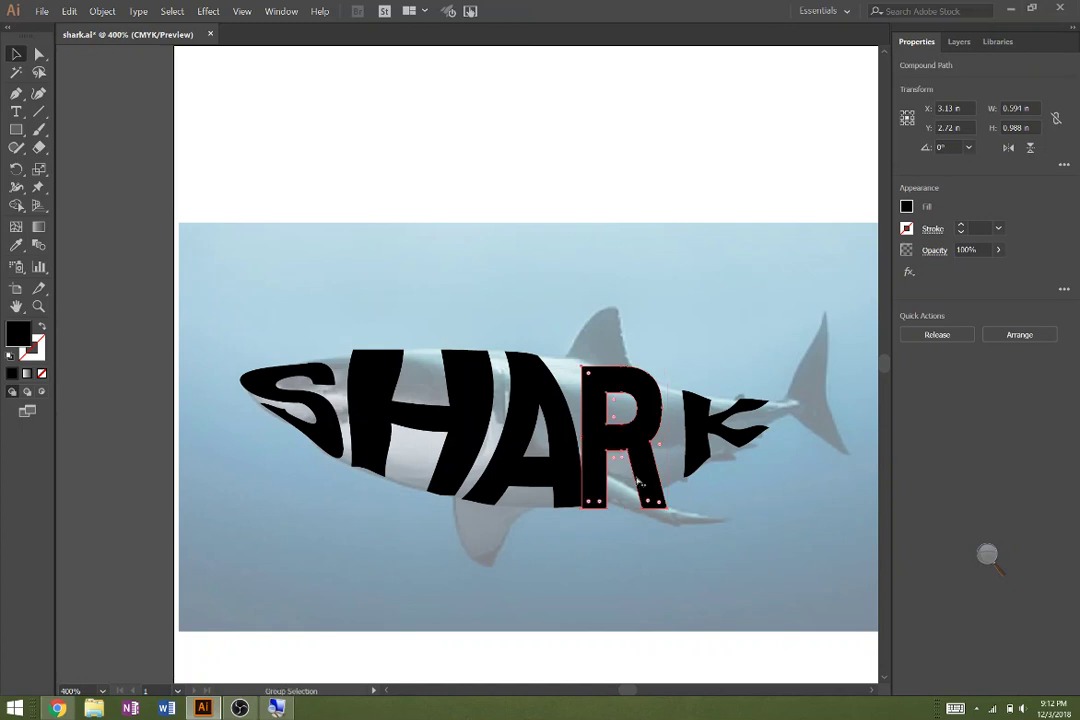
key("alt+ctrl+m")
key("Return")
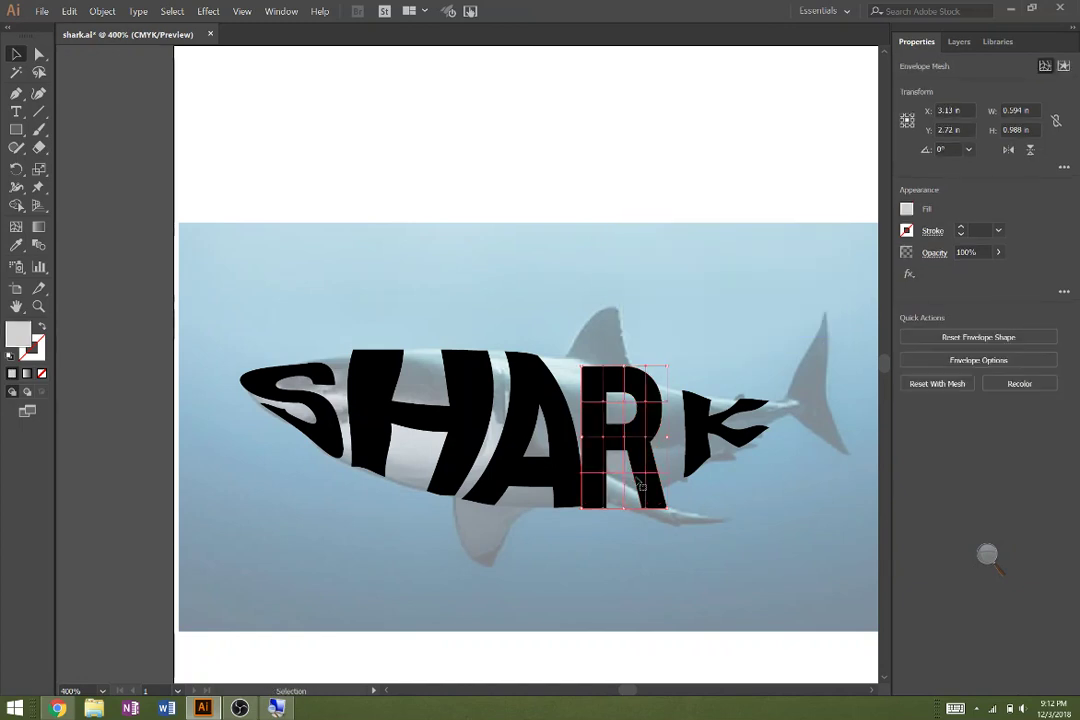
- Move the R's top mesh points onto the shark's back line, from the front of the dorsal fin down toward the K
key("z")
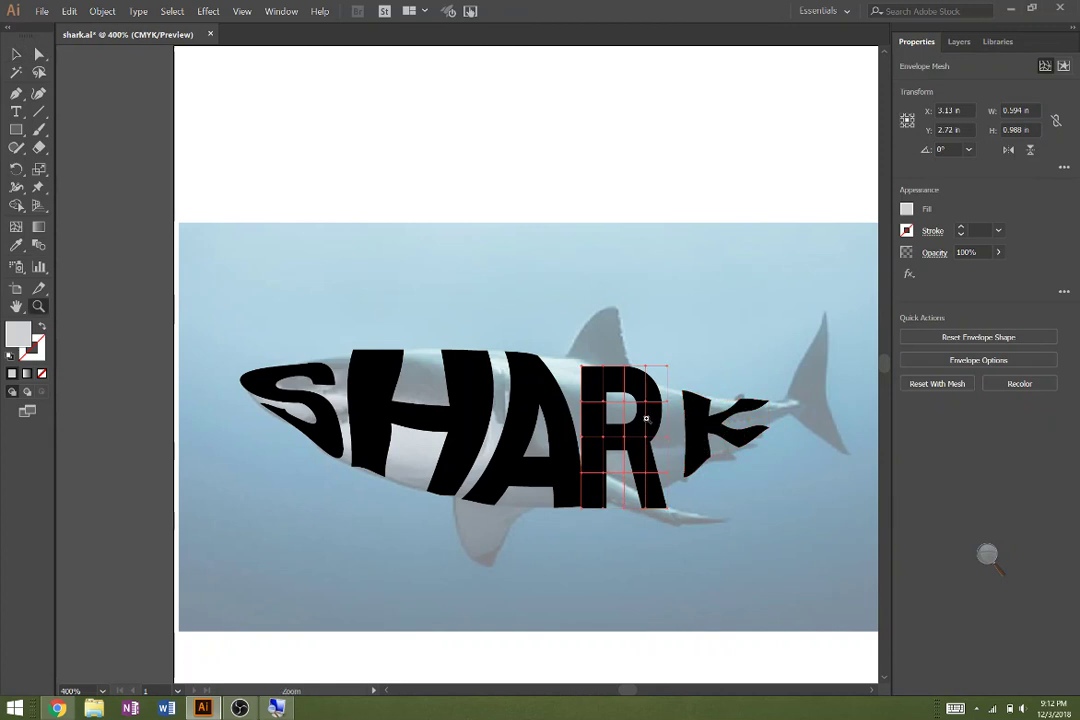
left_click(646, 418)
left_click(428, 364)
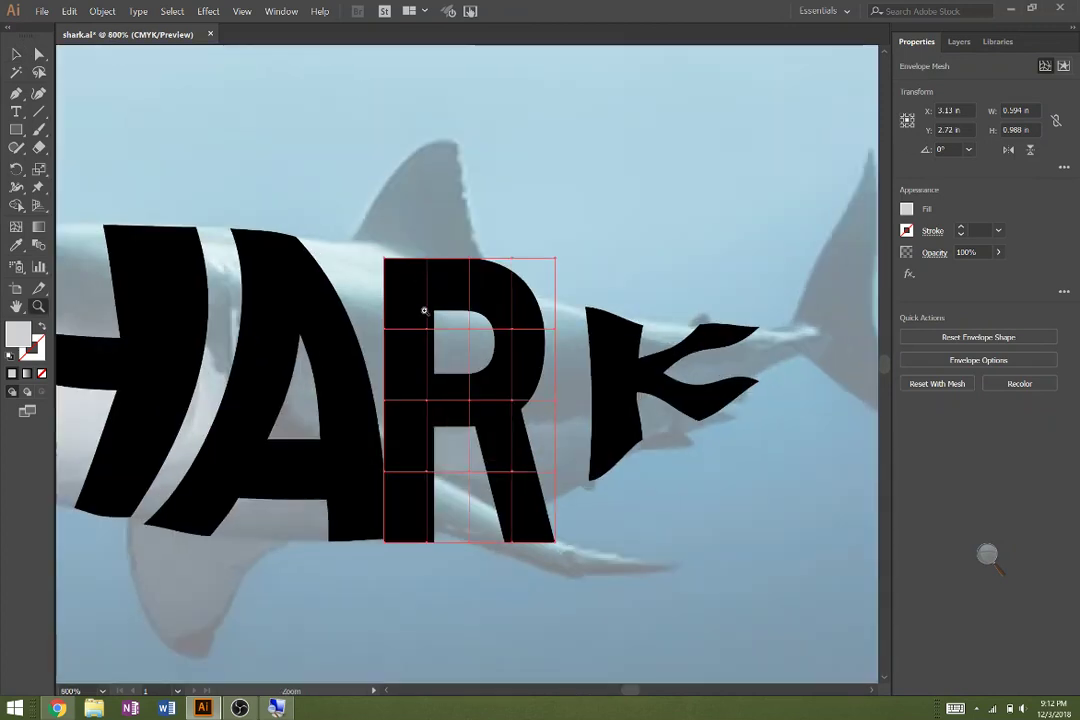
left_click(393, 287)
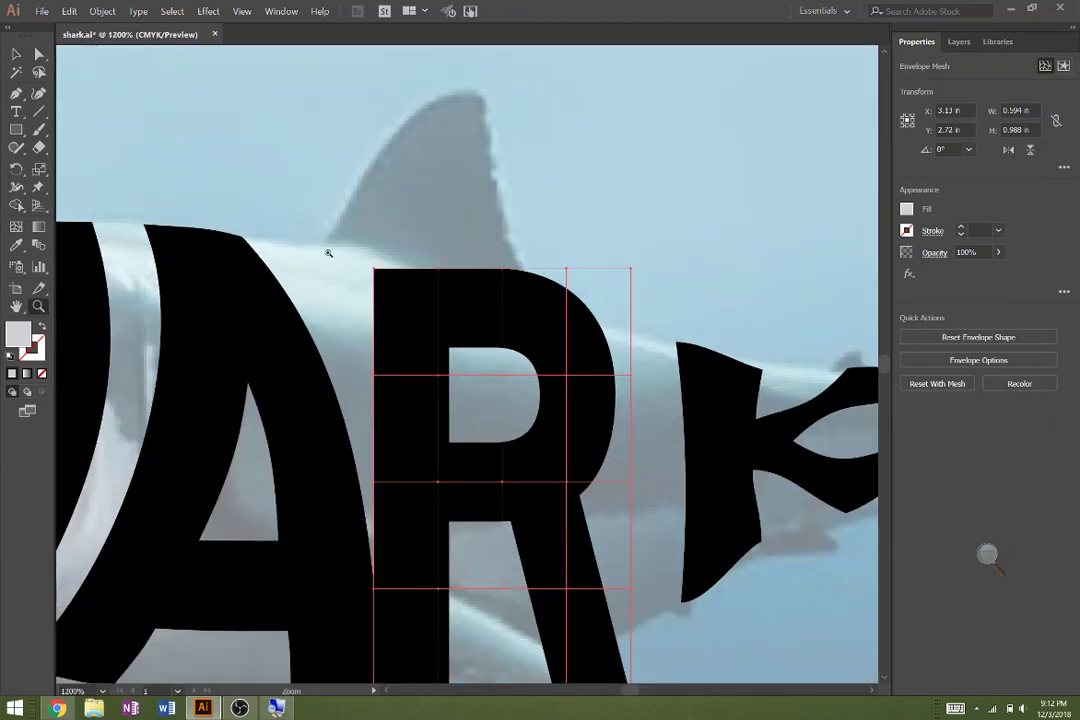
key("u")
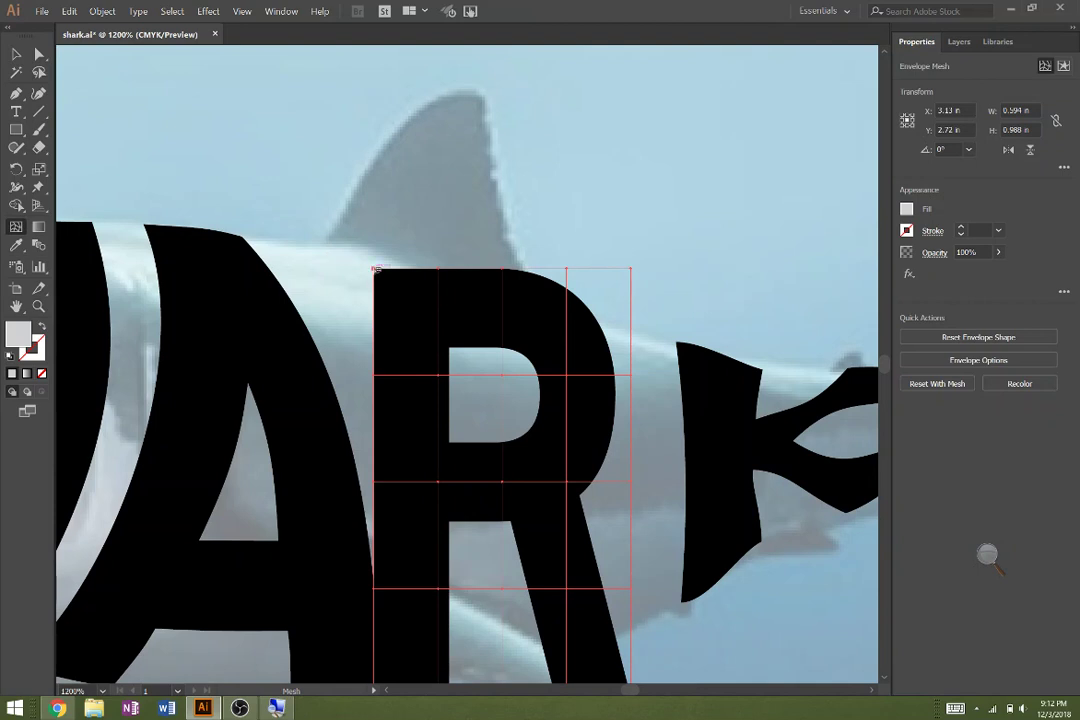
left_click_drag(370, 268, 324, 249)
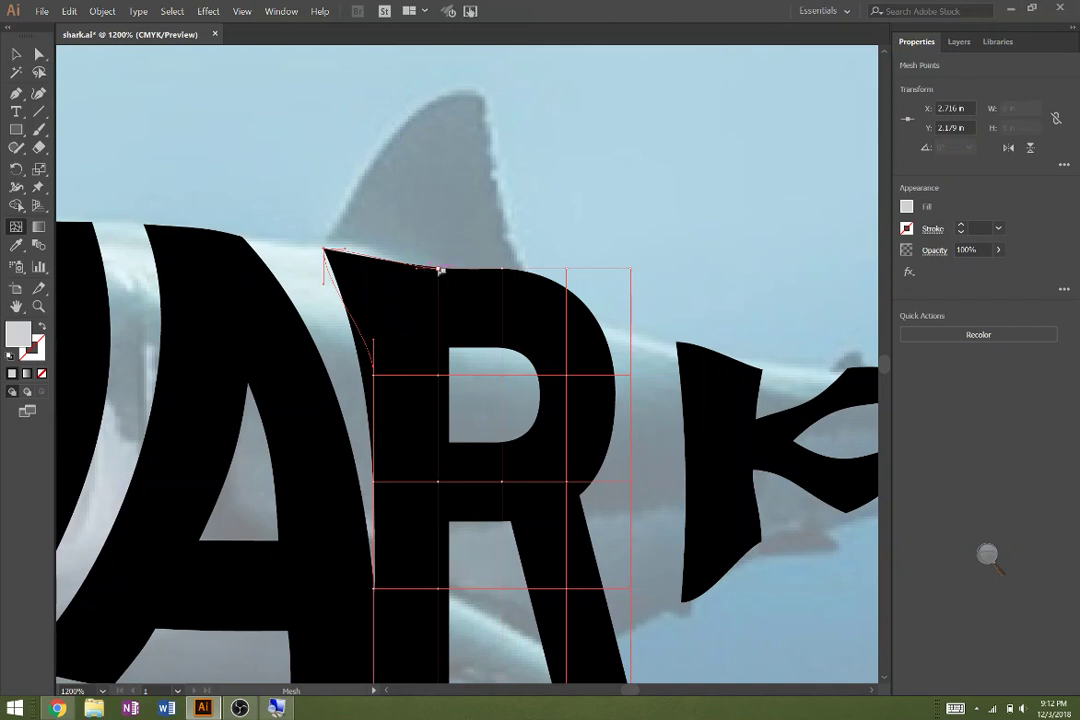
left_click_drag(437, 270, 576, 311)
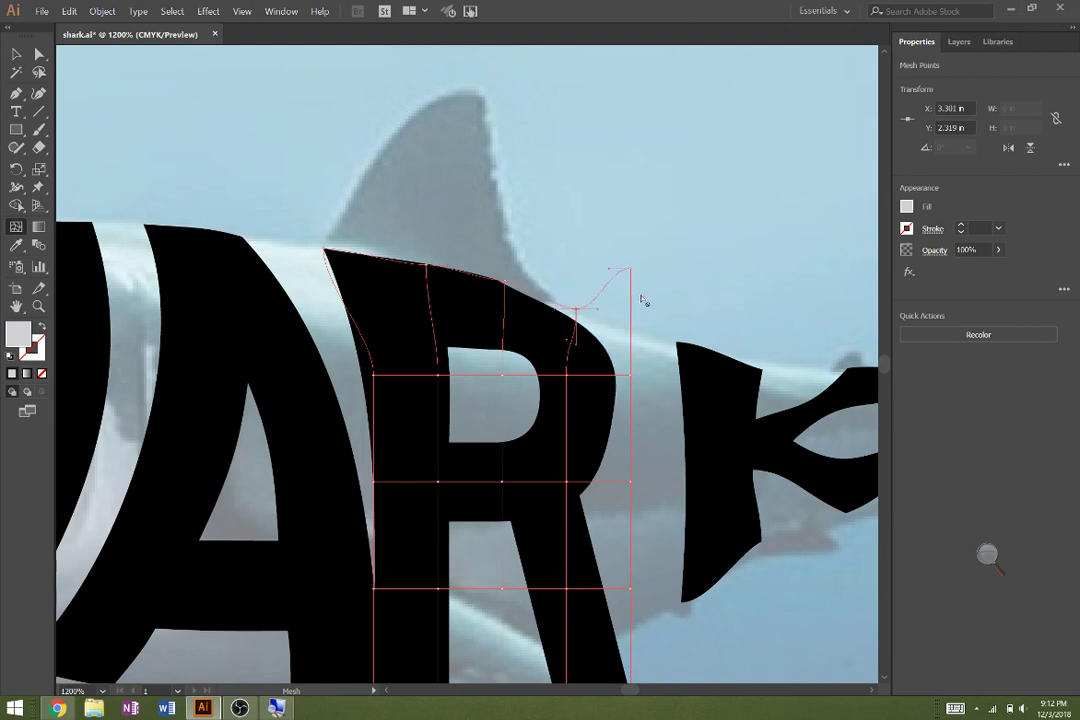
left_click_drag(631, 270, 630, 337)
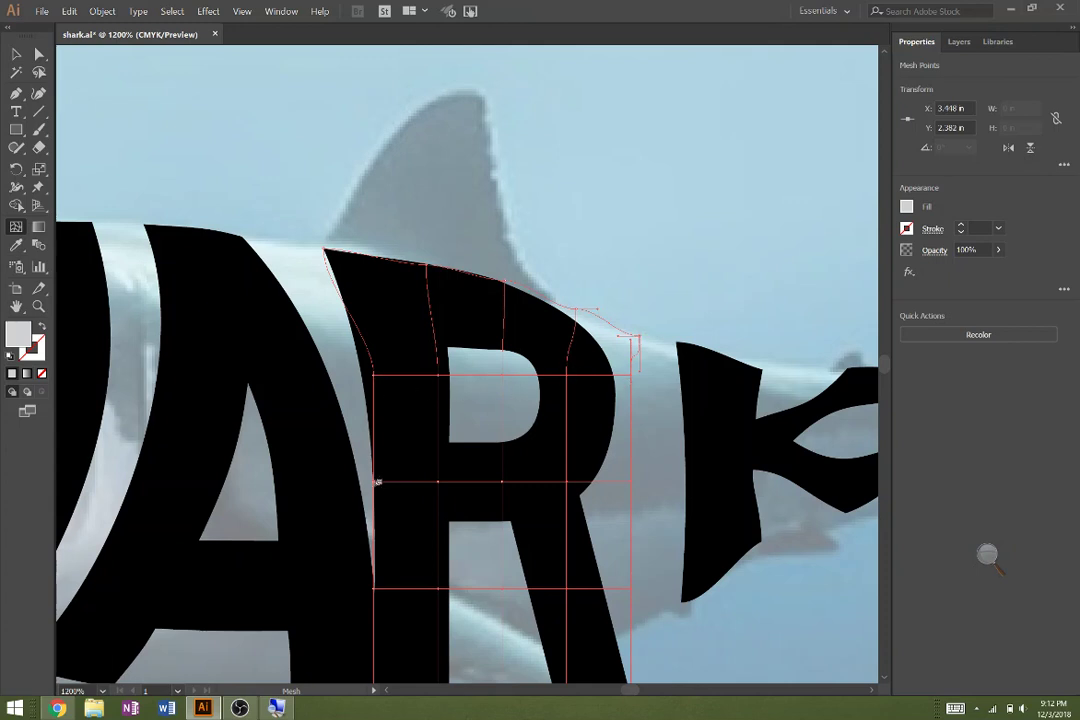
- Curve the R's left edge parallel to the A and raise its left stem's base onto the belly line using the mesh points
left_click_drag(377, 481, 391, 483)
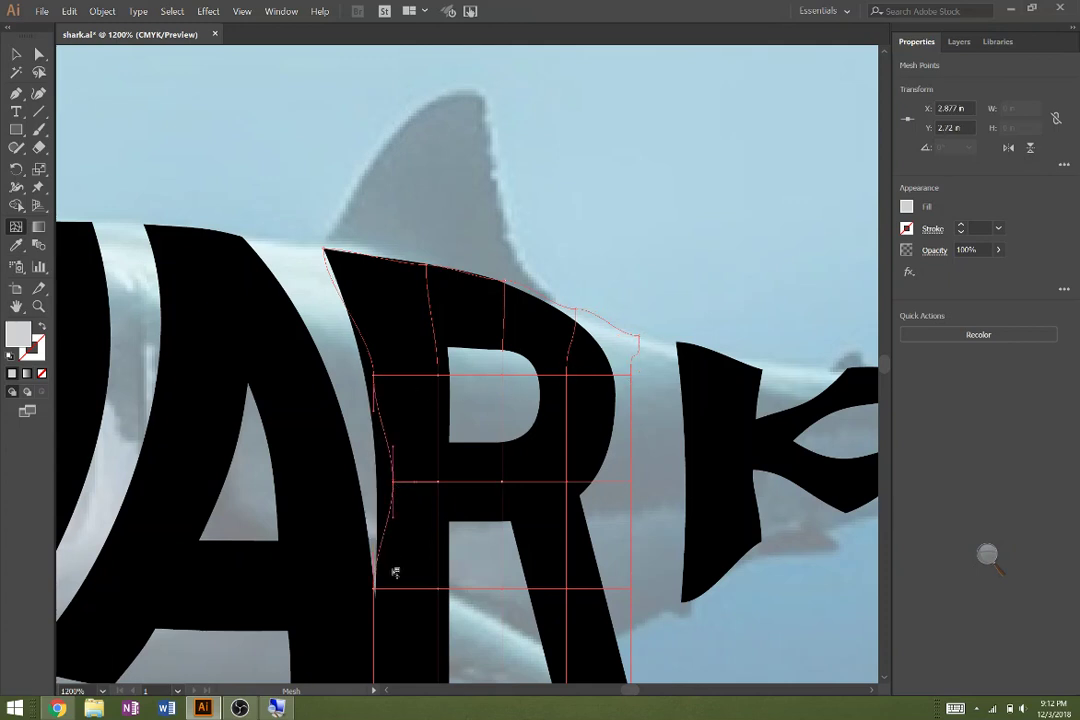
left_click_drag(375, 590, 391, 589)
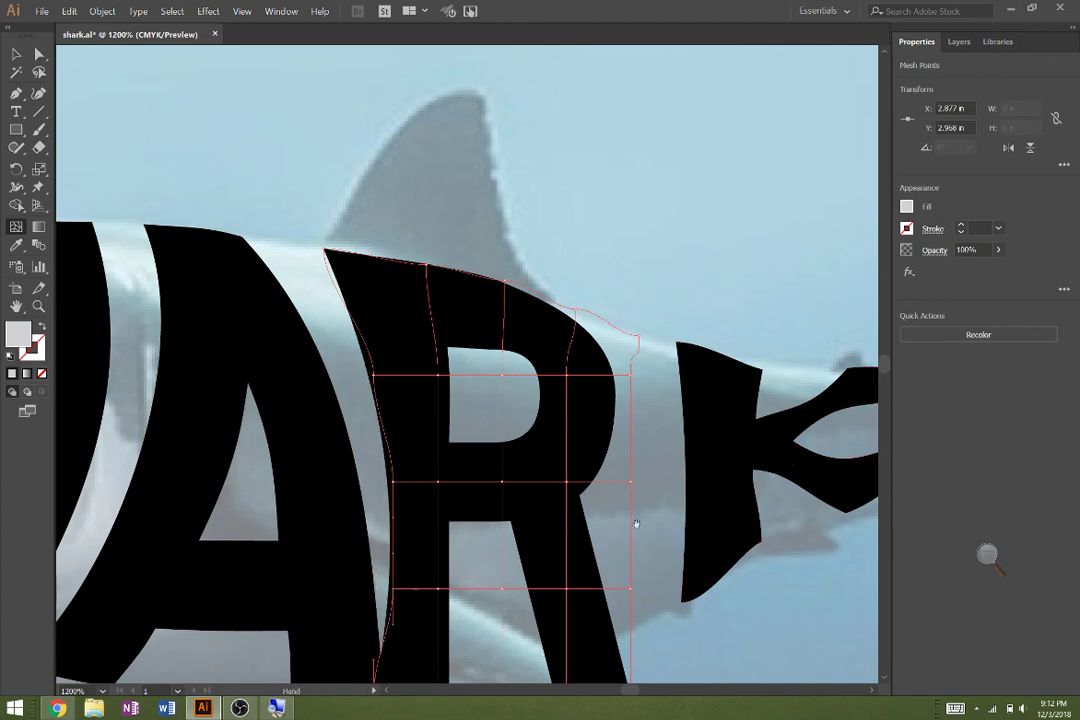
left_click_drag(636, 523, 678, 366)
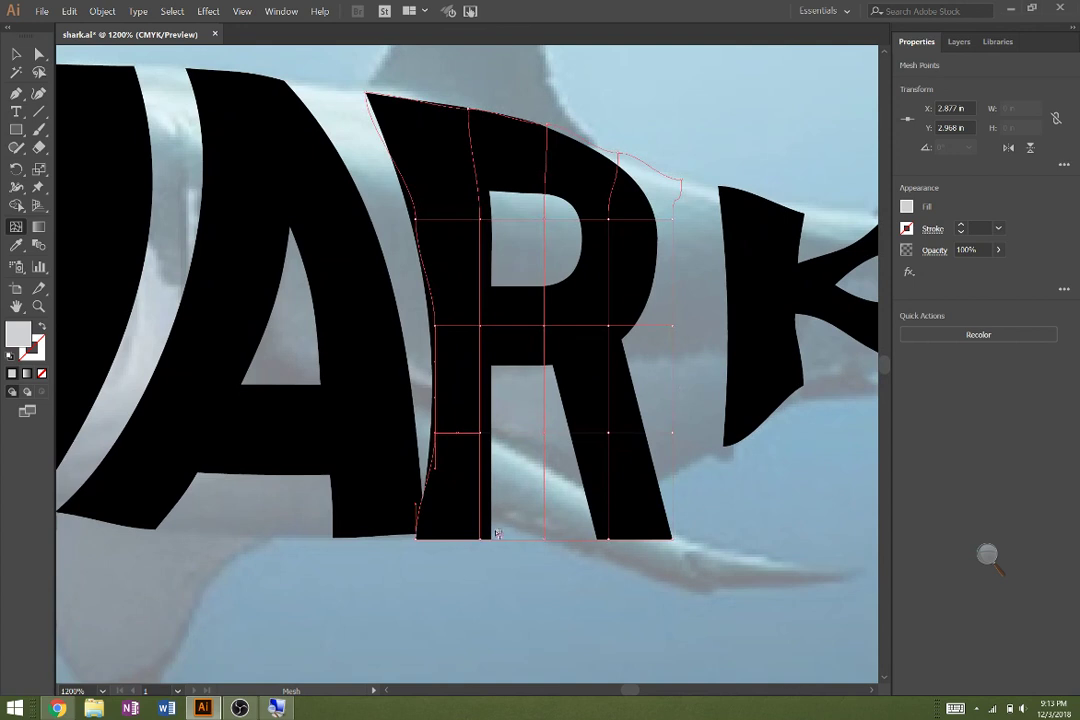
left_click_drag(483, 539, 516, 510)
left_click_drag(418, 539, 441, 526)
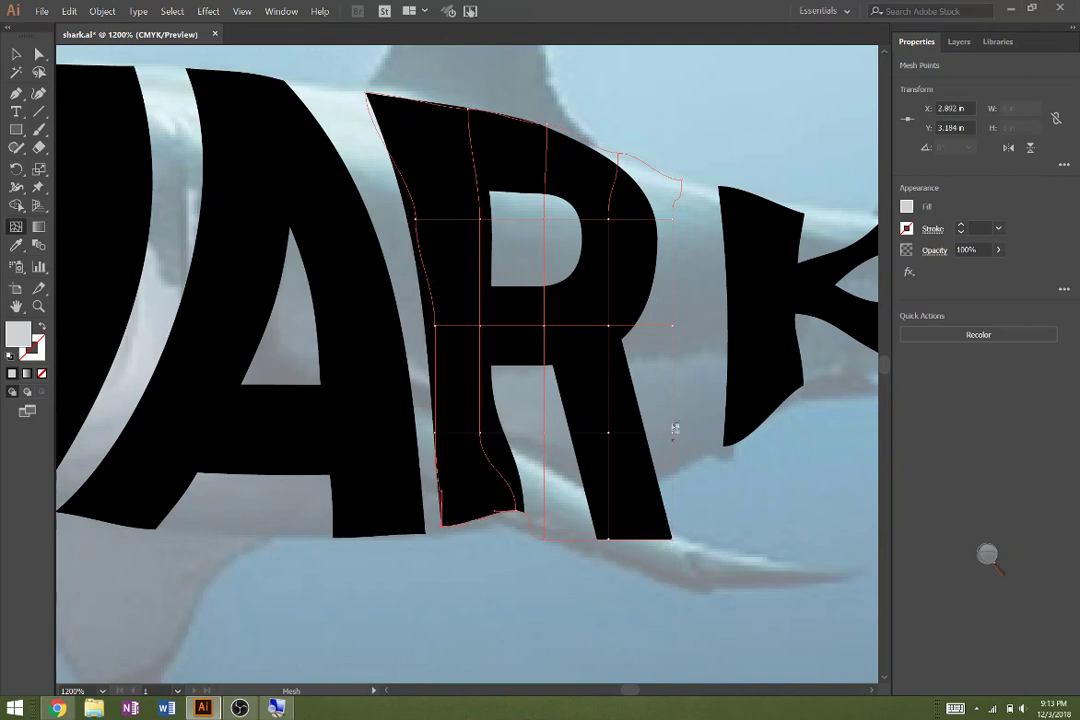
- Raise the R's right-hand mesh points below the bowl, lifting the notch where the bowl meets the leg
left_click_drag(675, 327, 680, 278)
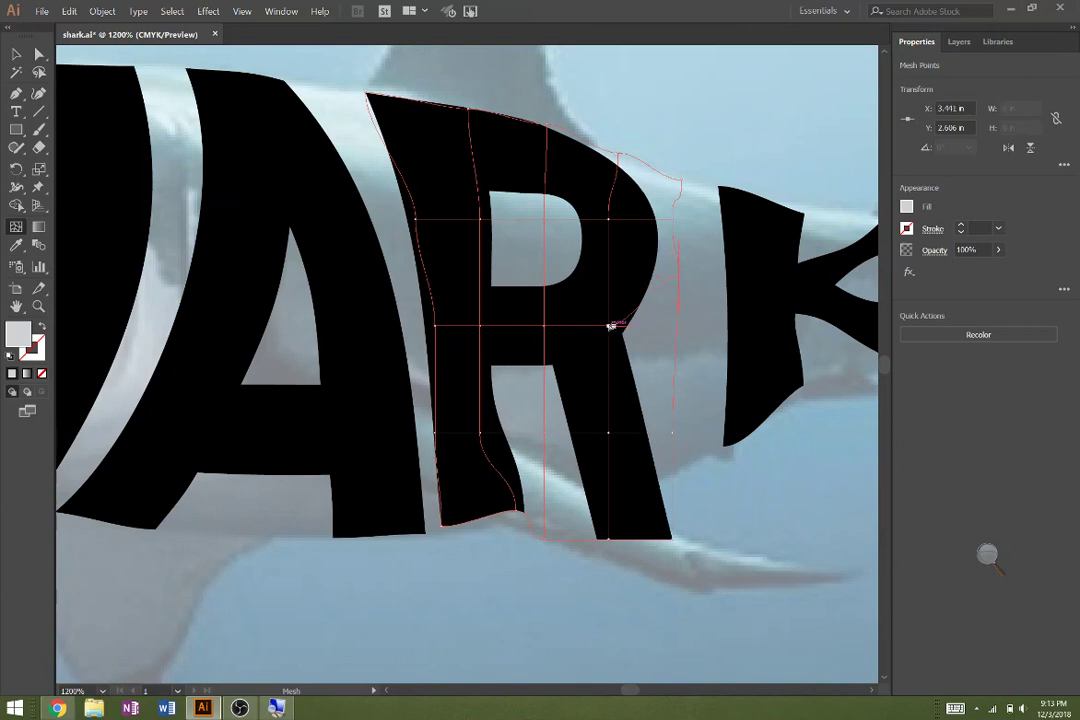
left_click_drag(611, 326, 612, 289)
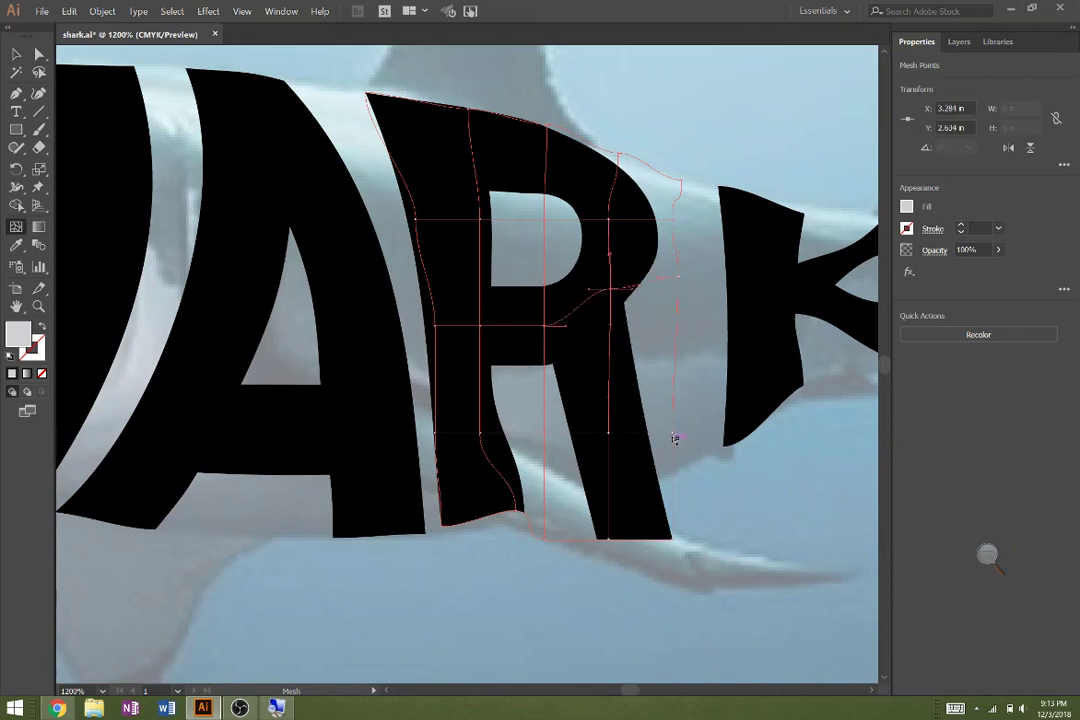
left_click_drag(675, 433, 692, 494)
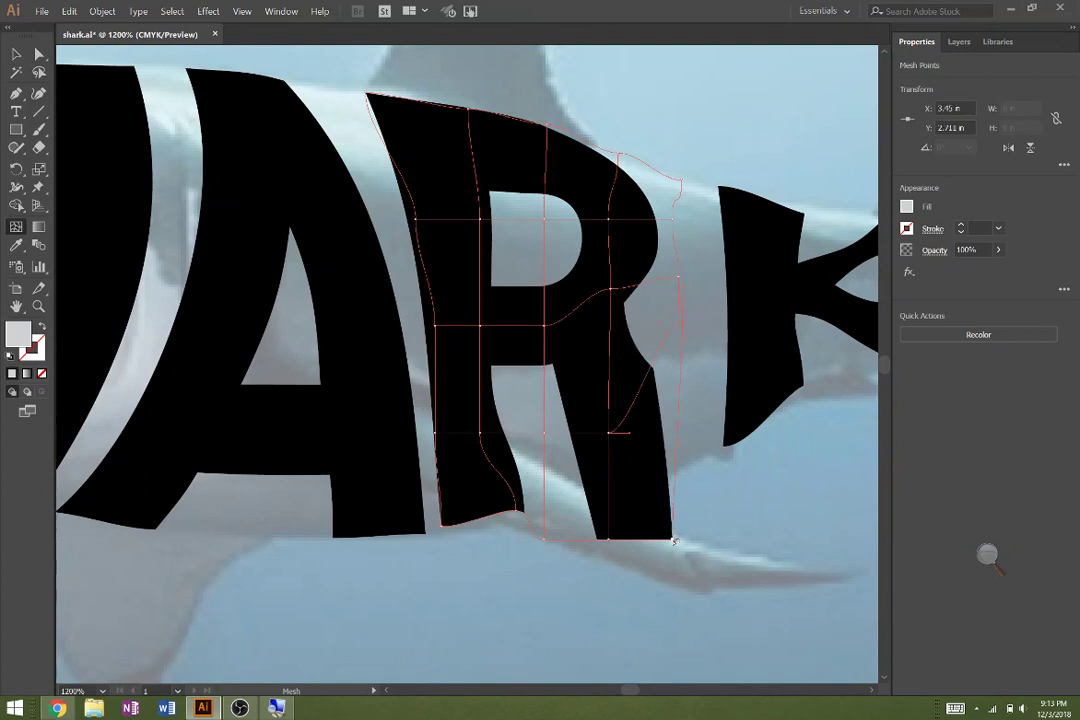
- Raise the base of the R's leg onto the shark's belly line and shift the leg's inner mesh points toward the K
left_click_drag(674, 541, 697, 462)
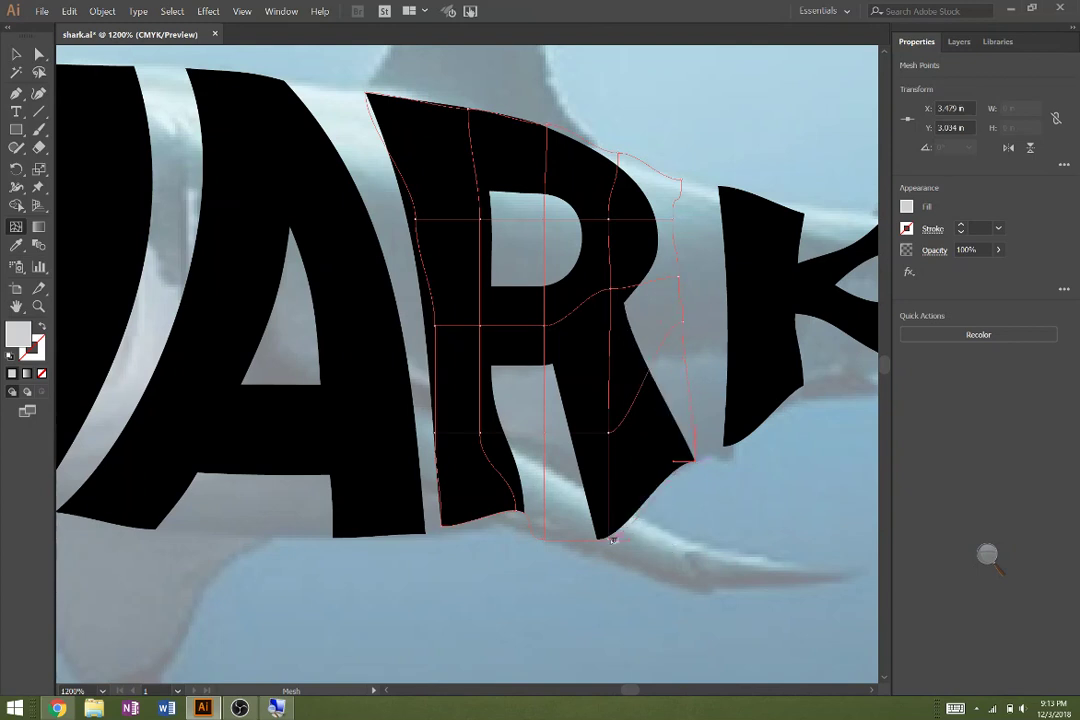
left_click_drag(610, 541, 615, 493)
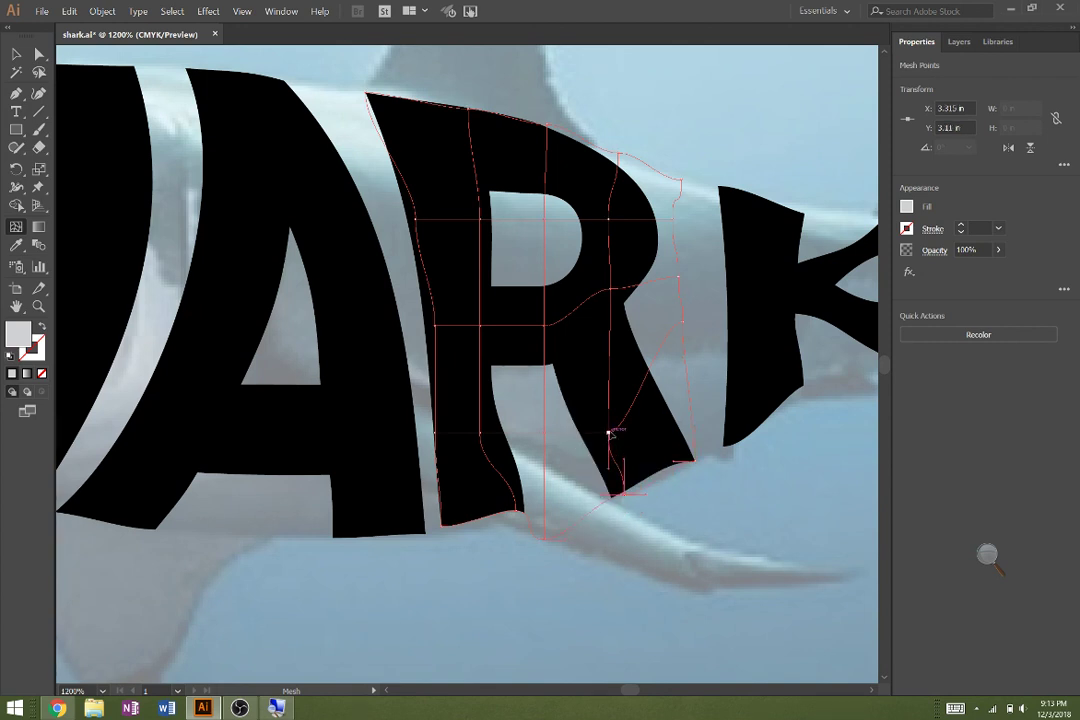
left_click_drag(609, 432, 626, 418)
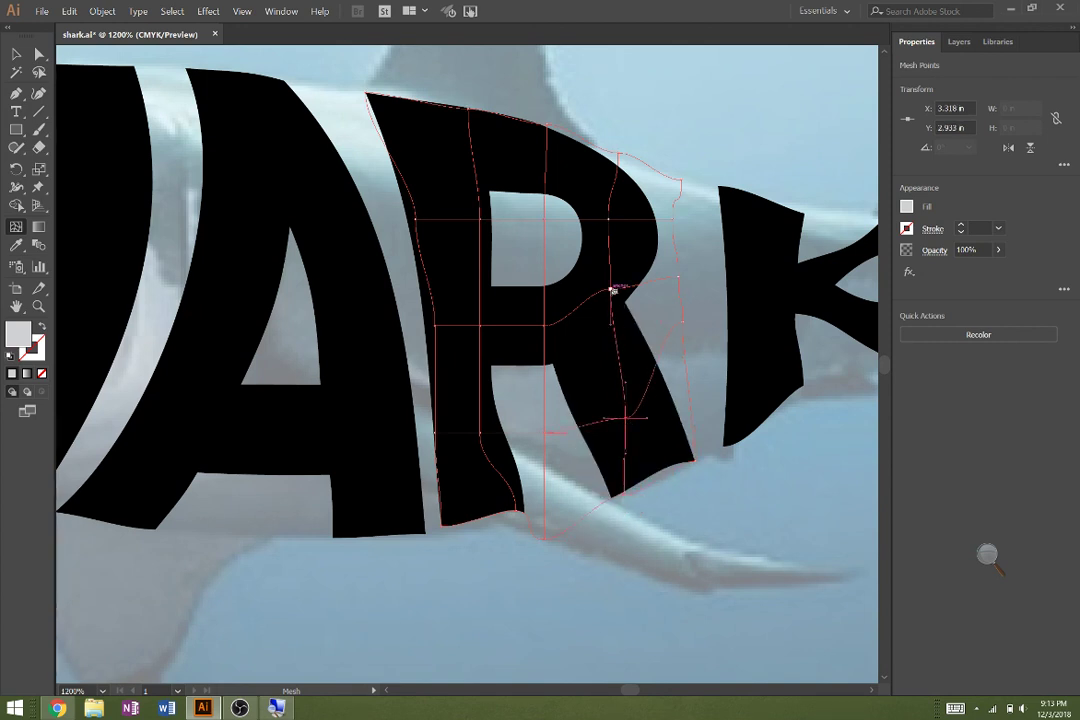
left_click_drag(613, 290, 620, 296)
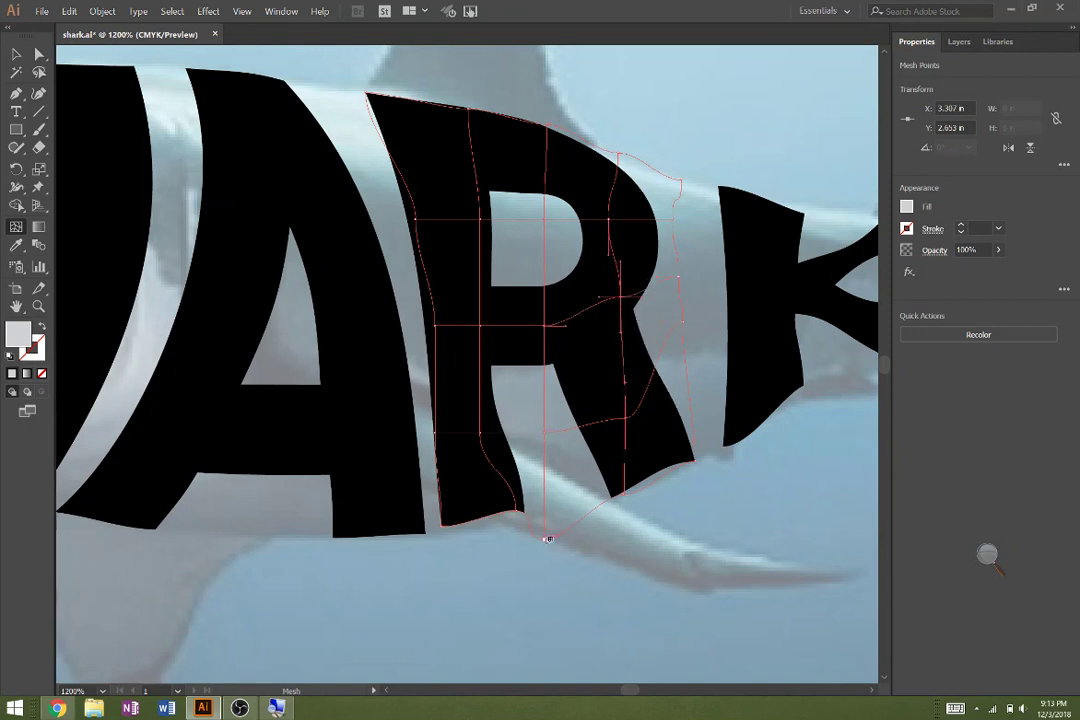
- Raise the R's bottom mesh line onto the belly between its legs and shift the left stem's inner edge toward the bowl and leg
left_click(527, 514)
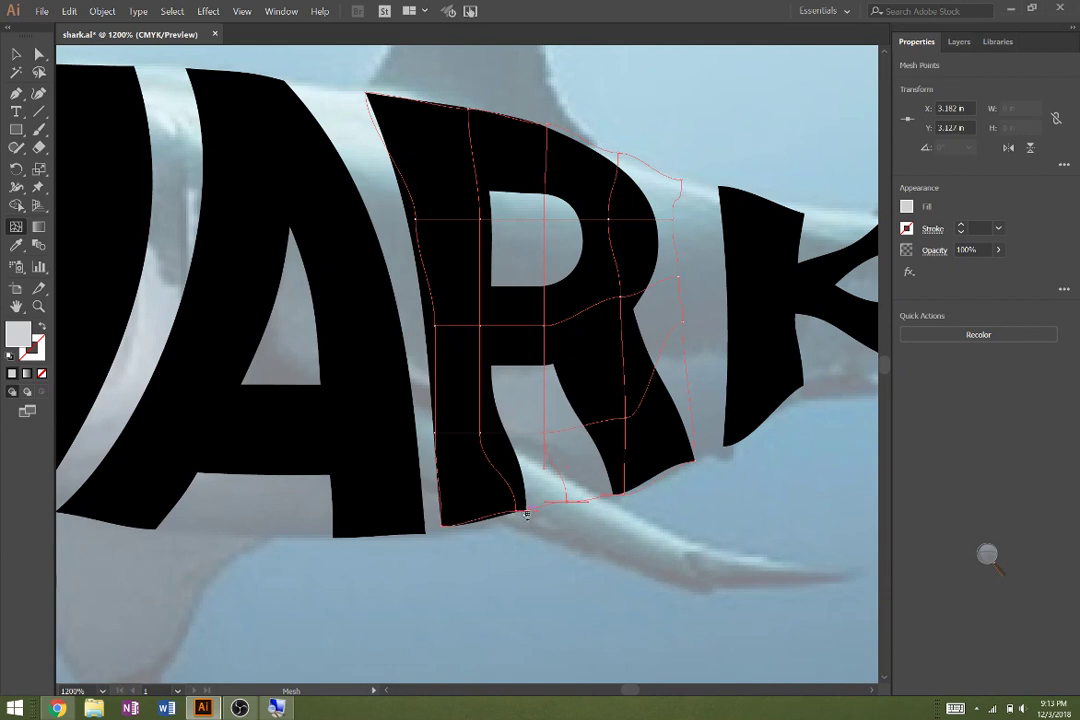
left_click_drag(517, 515, 533, 518)
left_click(483, 432)
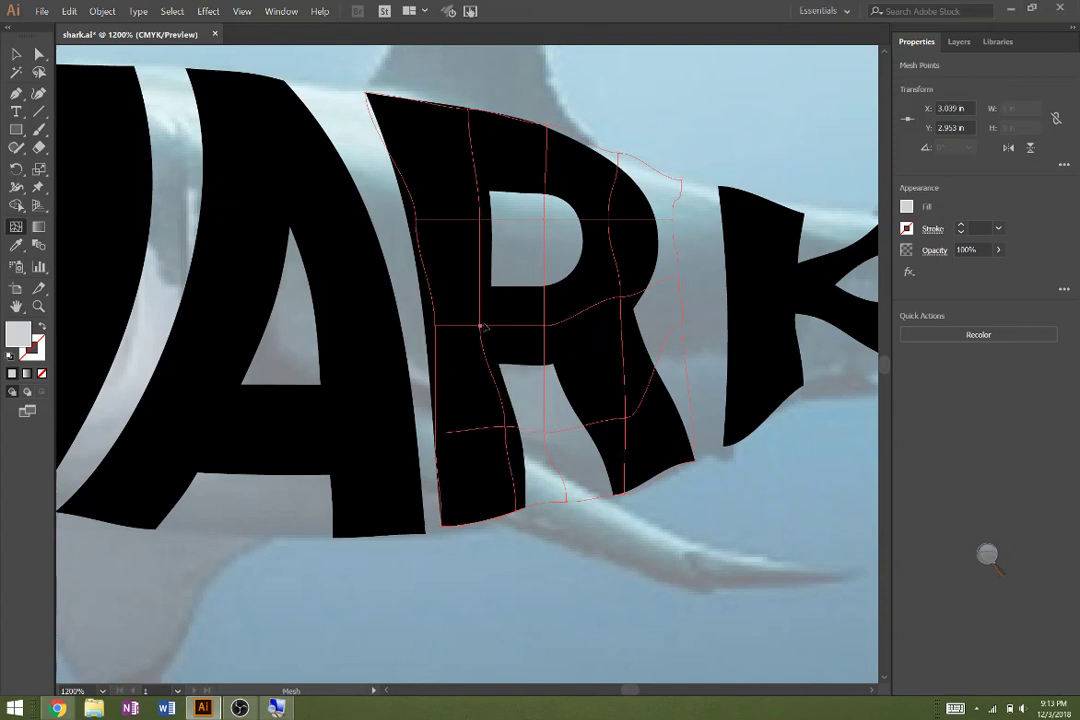
left_click(486, 220)
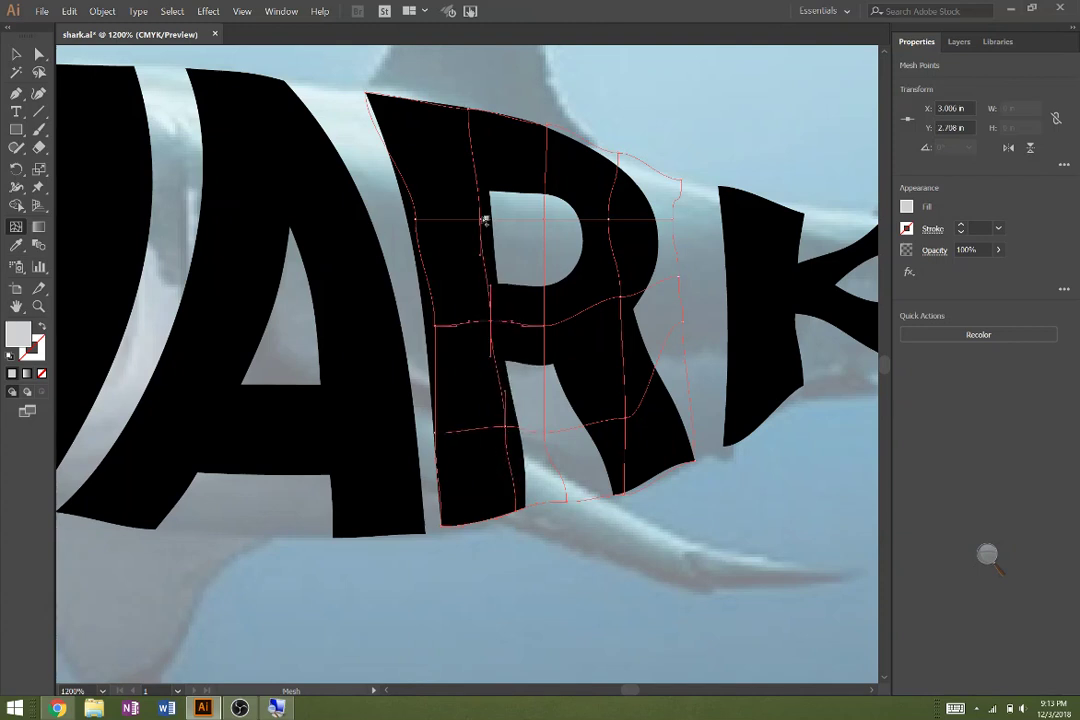
left_click_drag(483, 218, 494, 221)
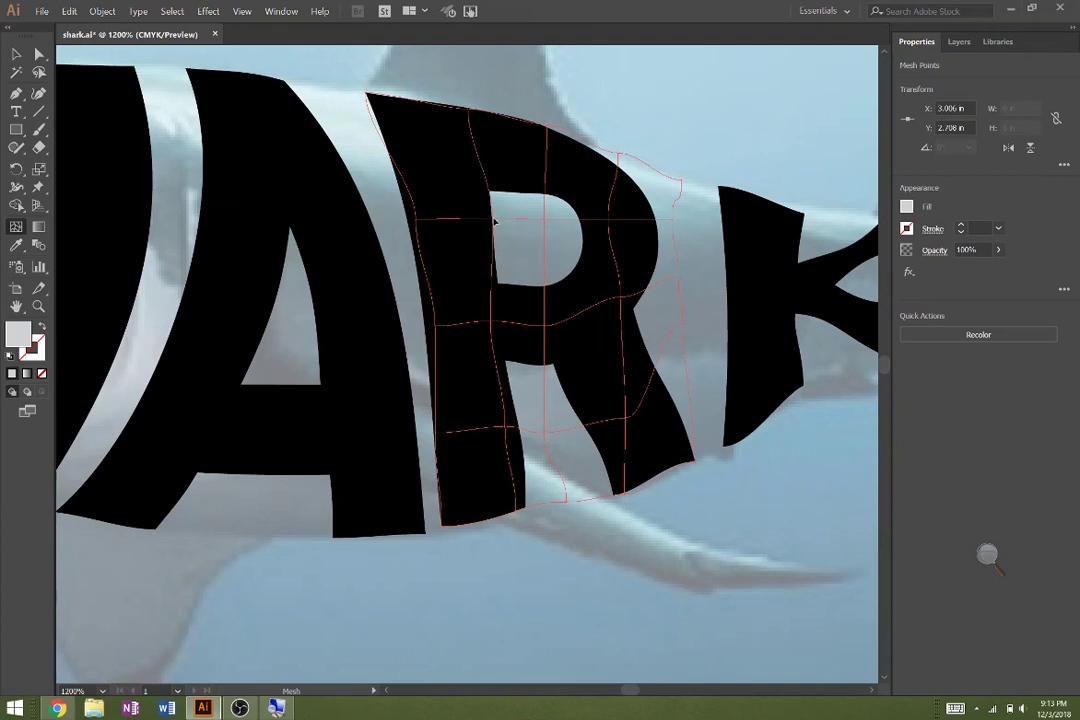
- Smooth the R's left edge parallel to the A by adjusting its mesh points and extending the upper corner toward the A along the back line
left_click(418, 221)
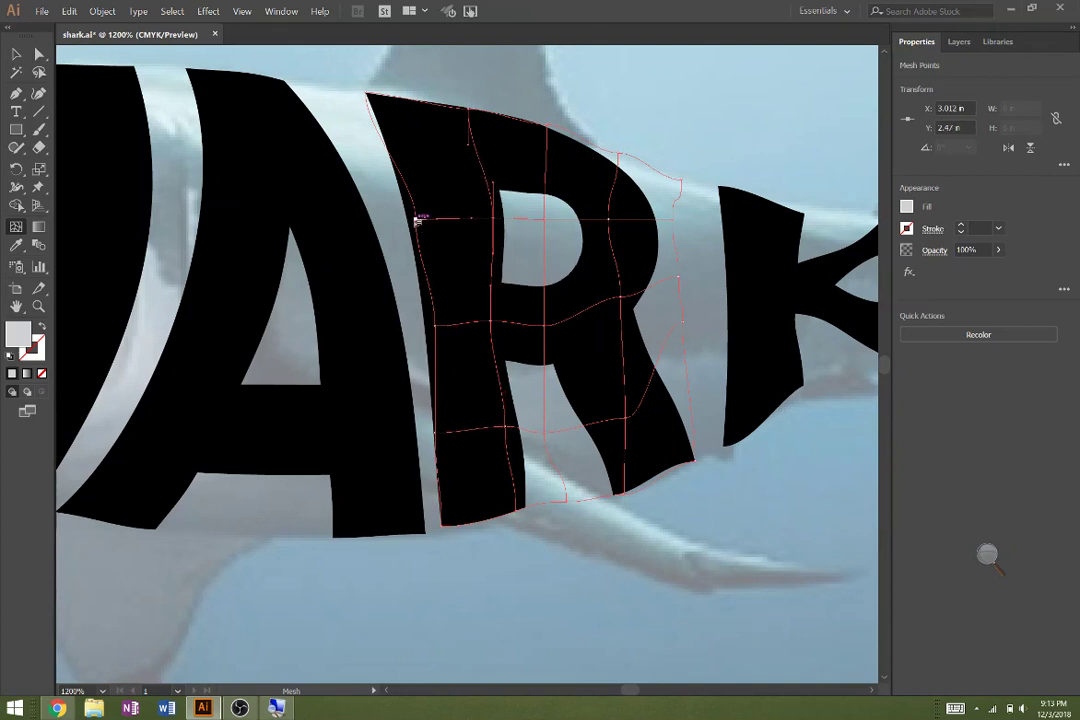
left_click_drag(418, 221, 406, 219)
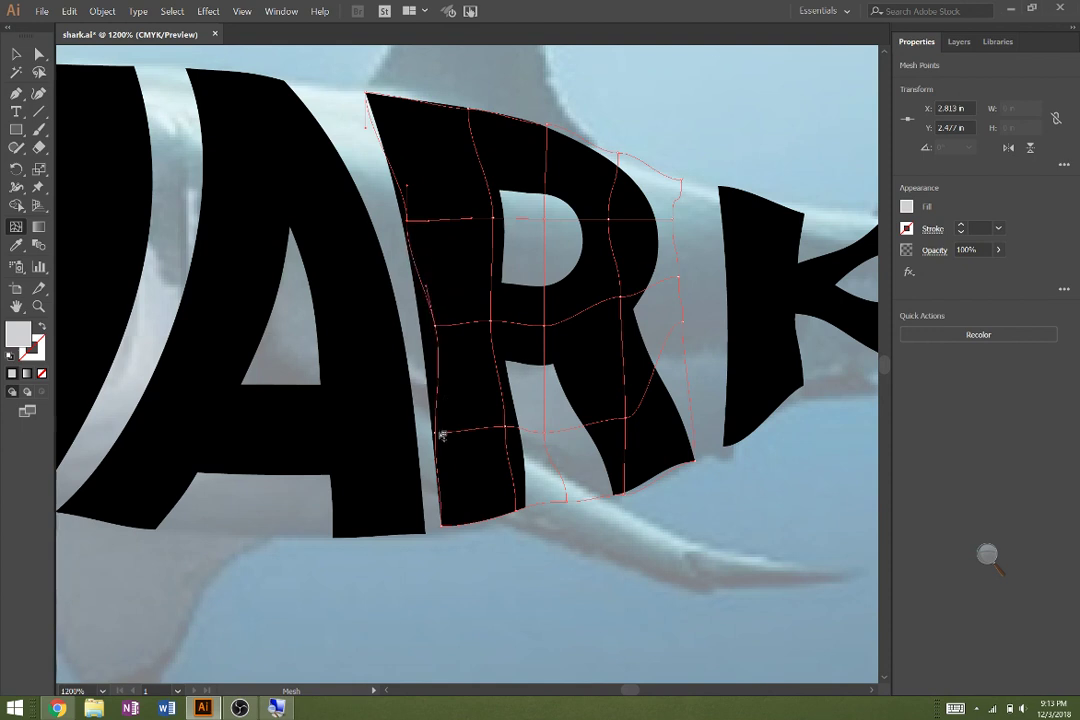
left_click_drag(437, 432, 440, 432)
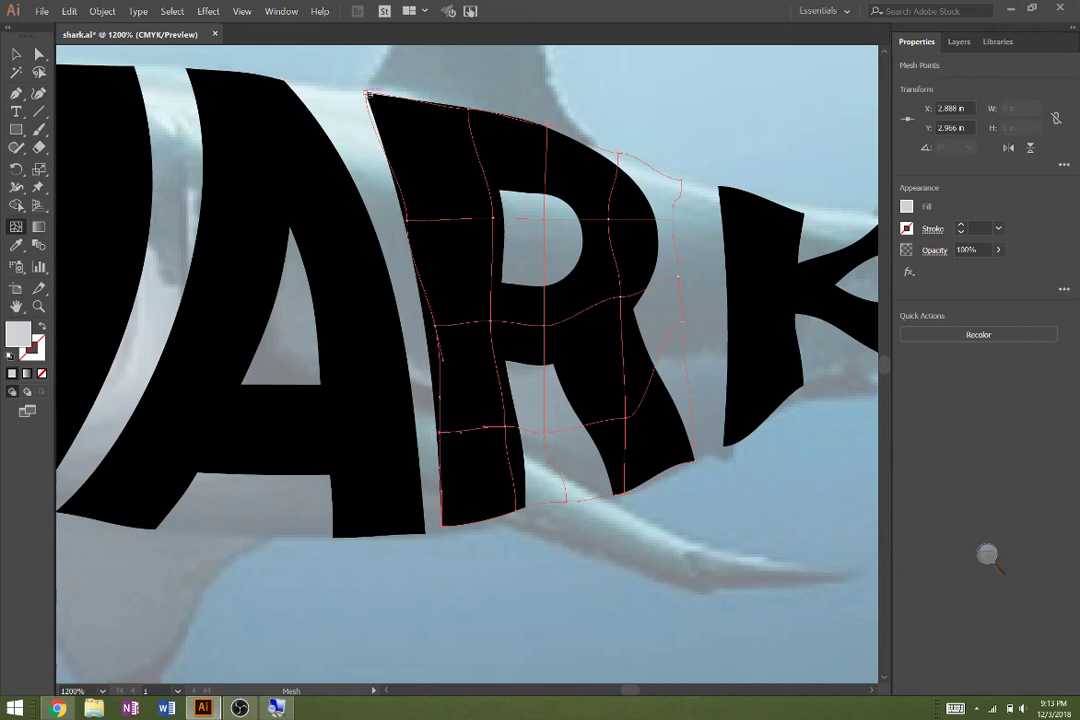
left_click_drag(367, 93, 340, 88)
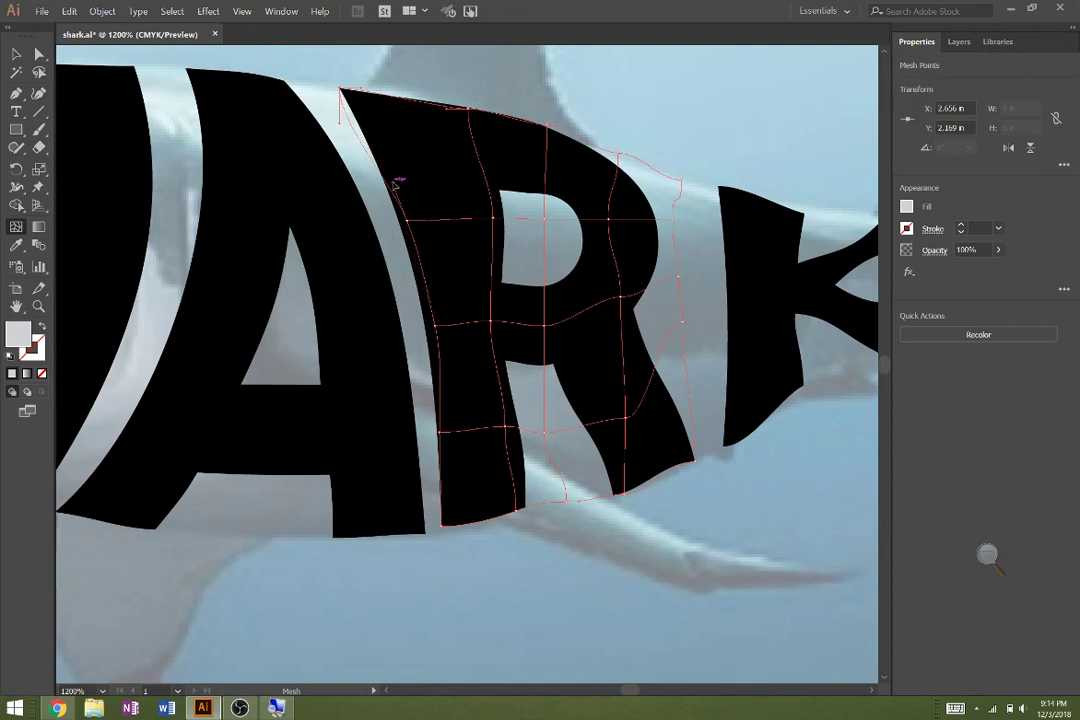
left_click(442, 525)
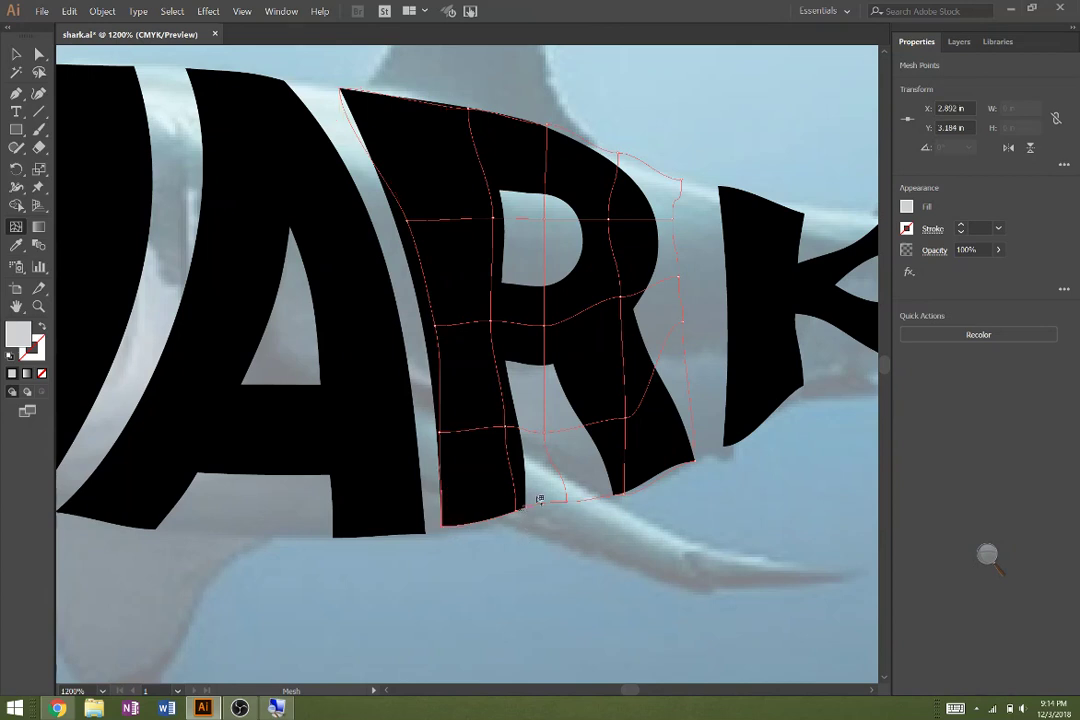
- Reshape the R's bowl by raising the mesh point below its counter and moving the outer mesh points toward the K
left_click(549, 219)
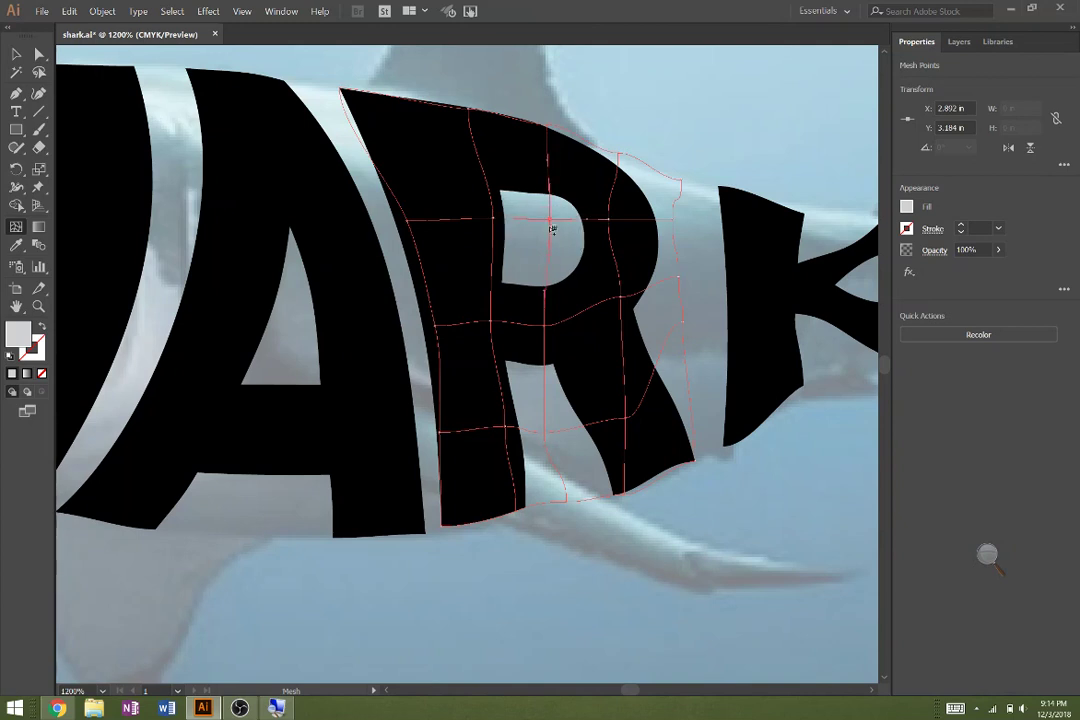
left_click_drag(547, 325, 608, 300)
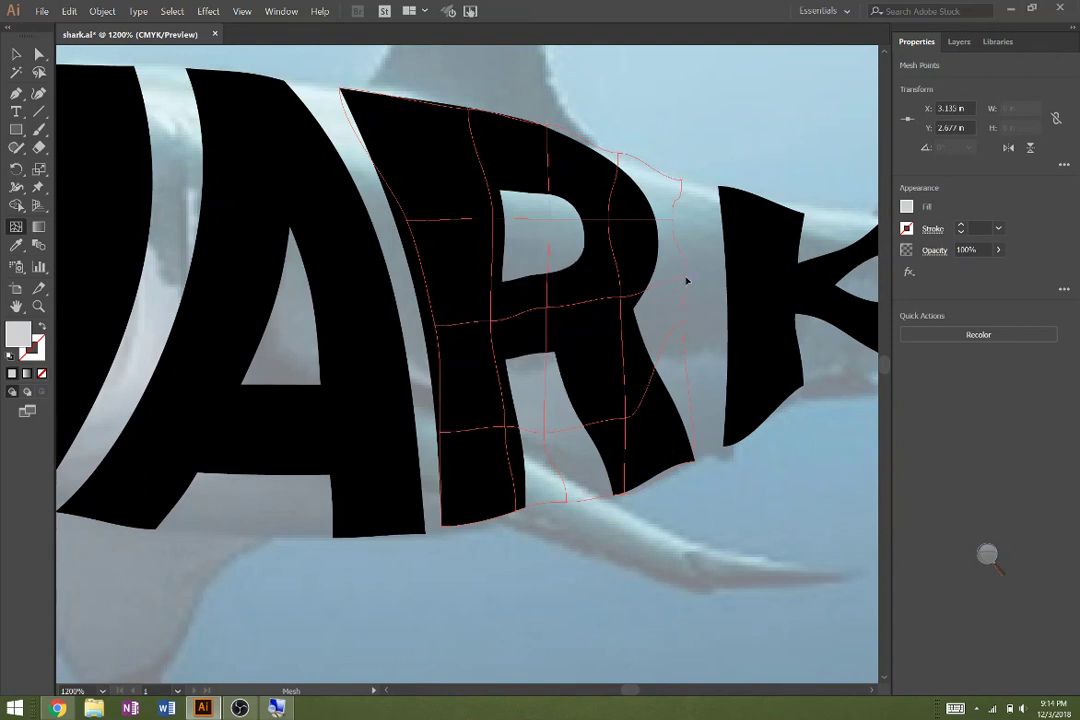
left_click_drag(683, 280, 686, 270)
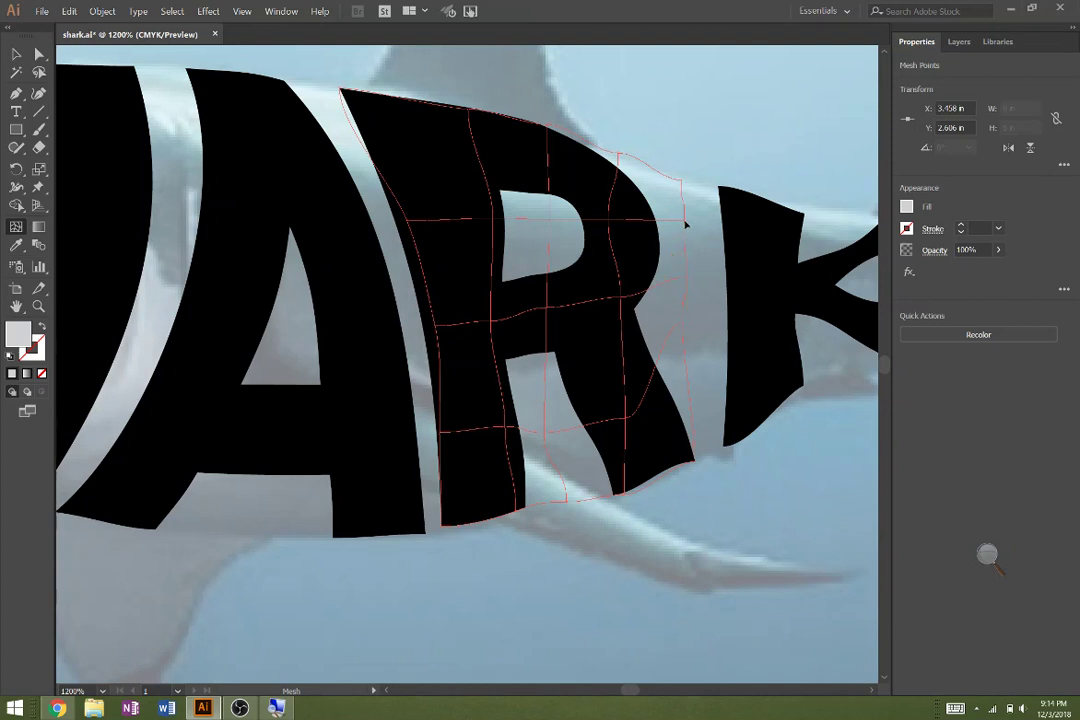
mouse_move(684, 224)
left_mouse_down()
mouse_move(683, 181)
mouse_move(685, 222)
left_mouse_up()
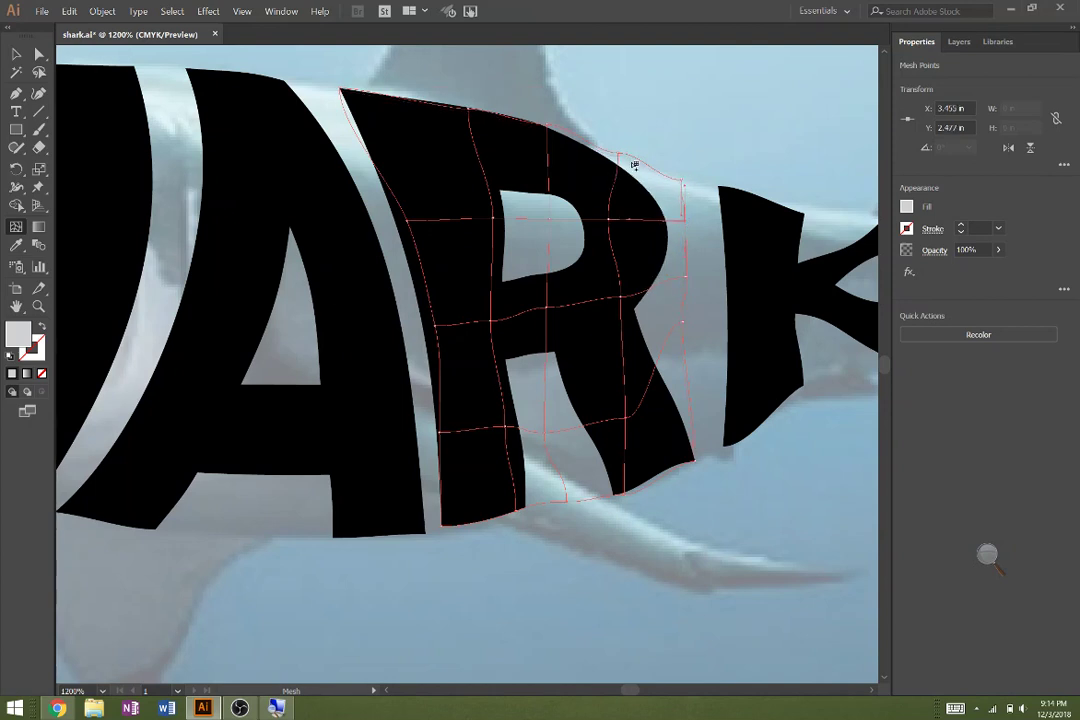
left_click_drag(621, 155, 642, 154)
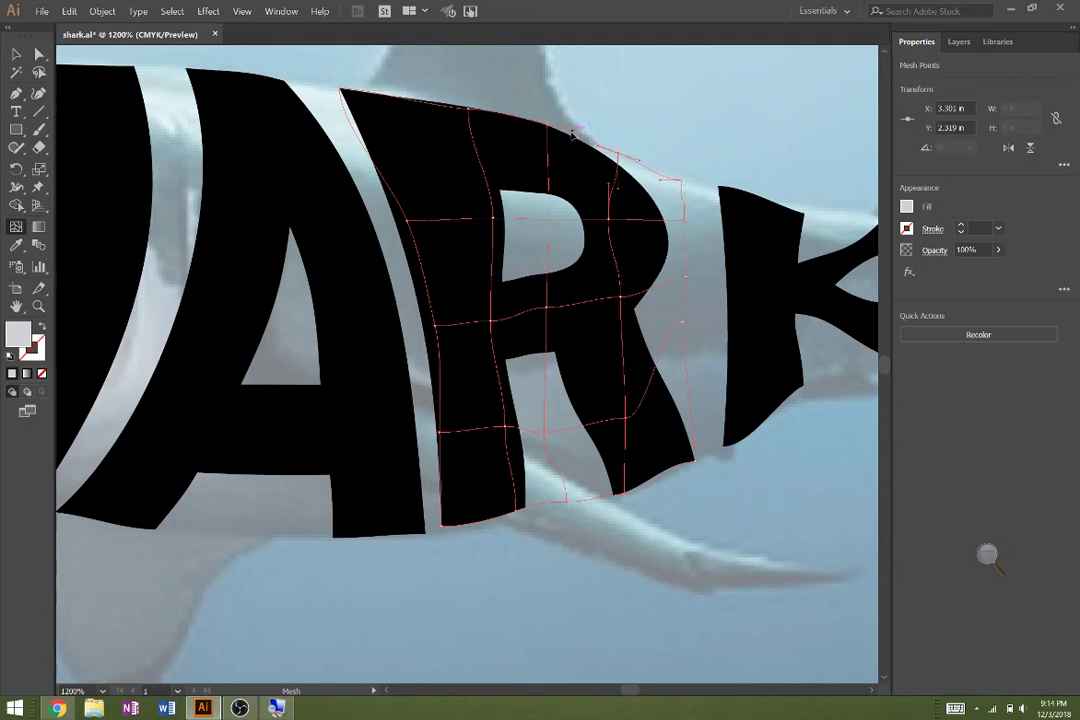
- Preview the whole SHARK lettering deselected and without the photo by hiding Layer 1, and show the layer again
scroll(549, 245, "down", 2)
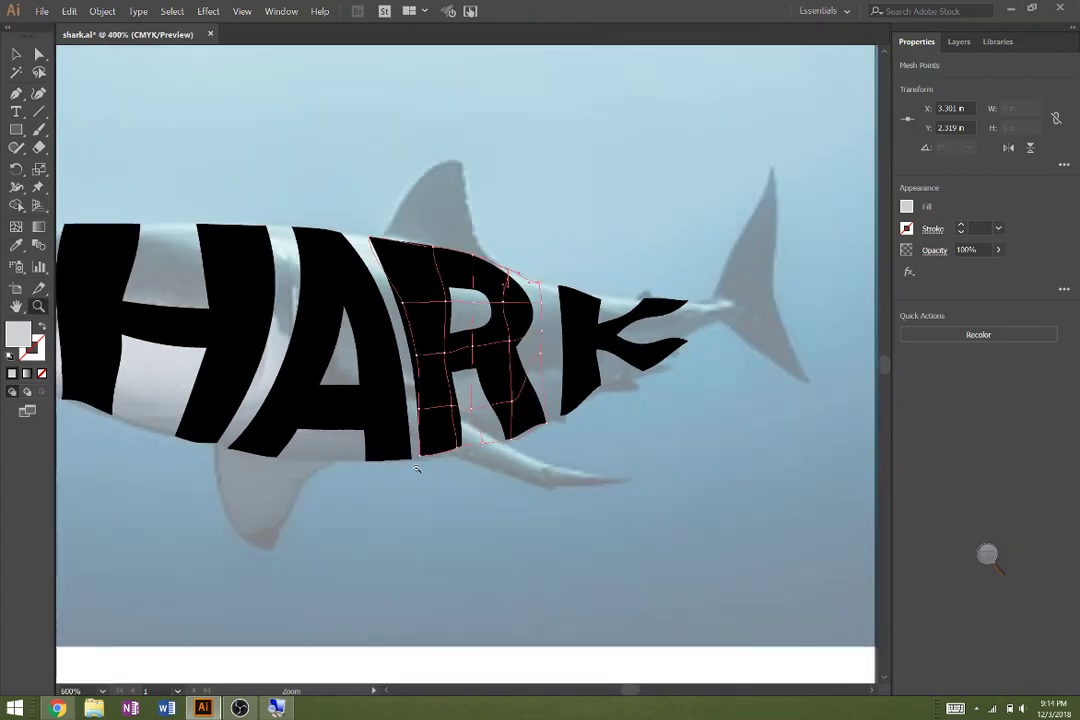
left_click(417, 468, "alt")
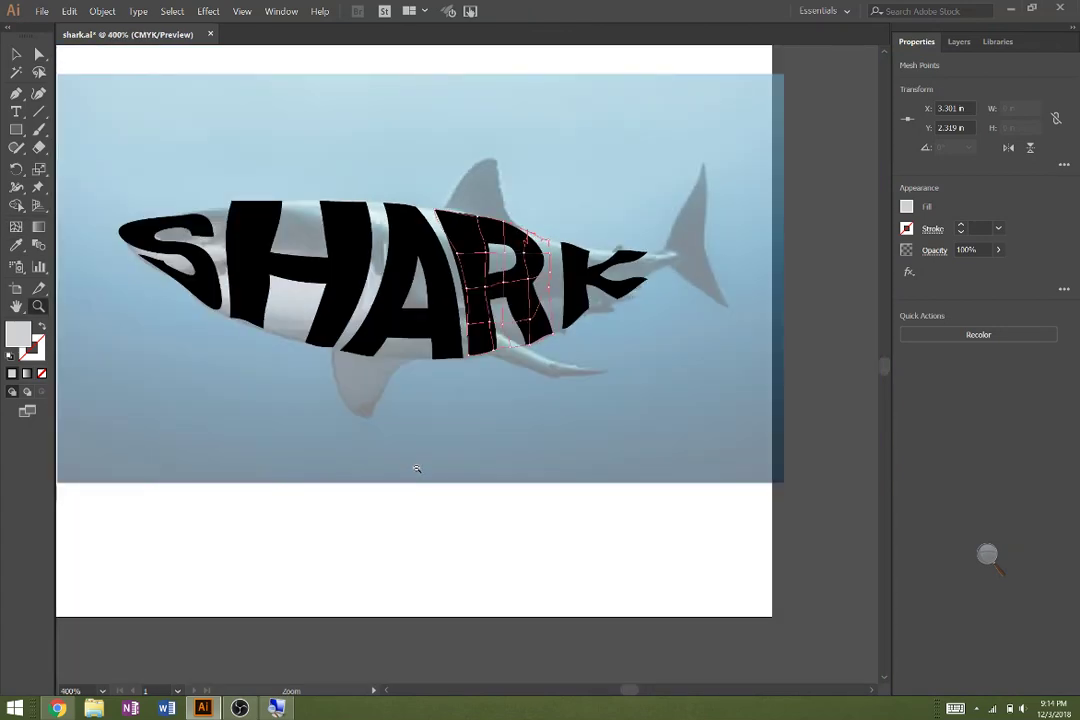
left_click(958, 42)
left_click(905, 81)
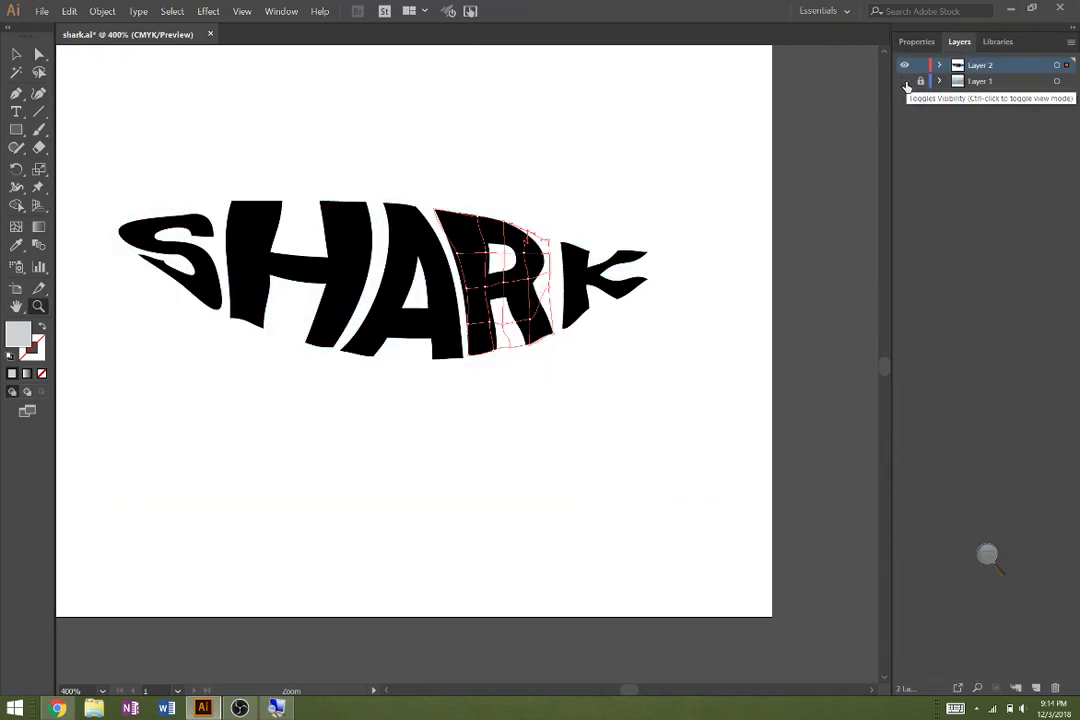
left_click(16, 54)
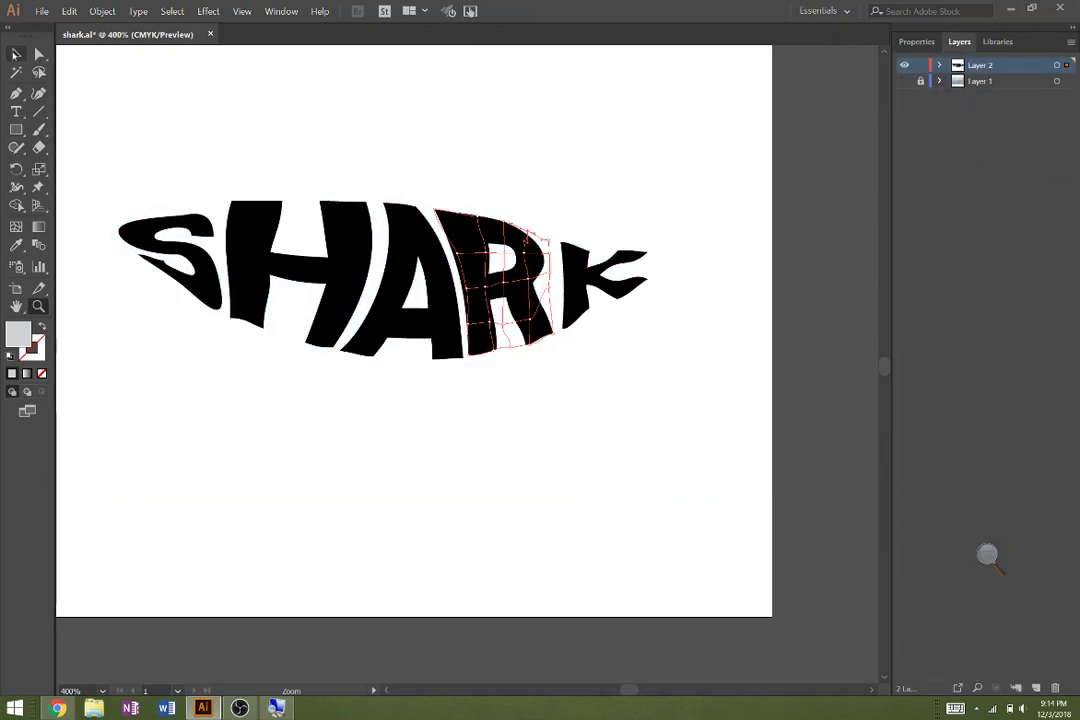
left_click(397, 184)
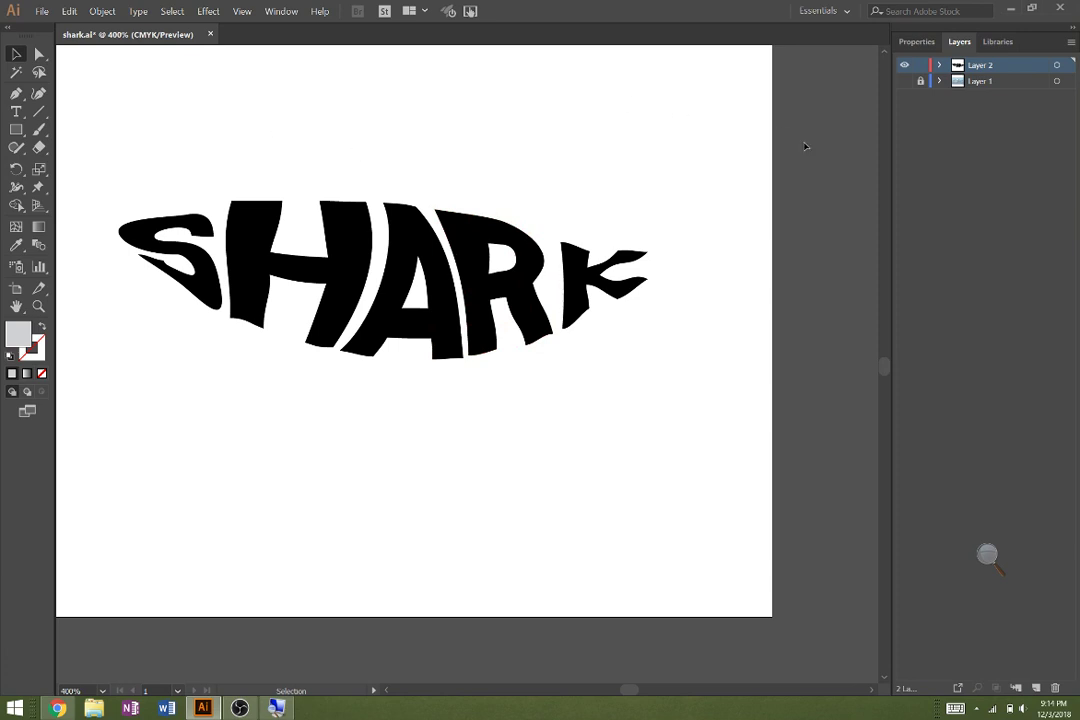
left_click(906, 86)
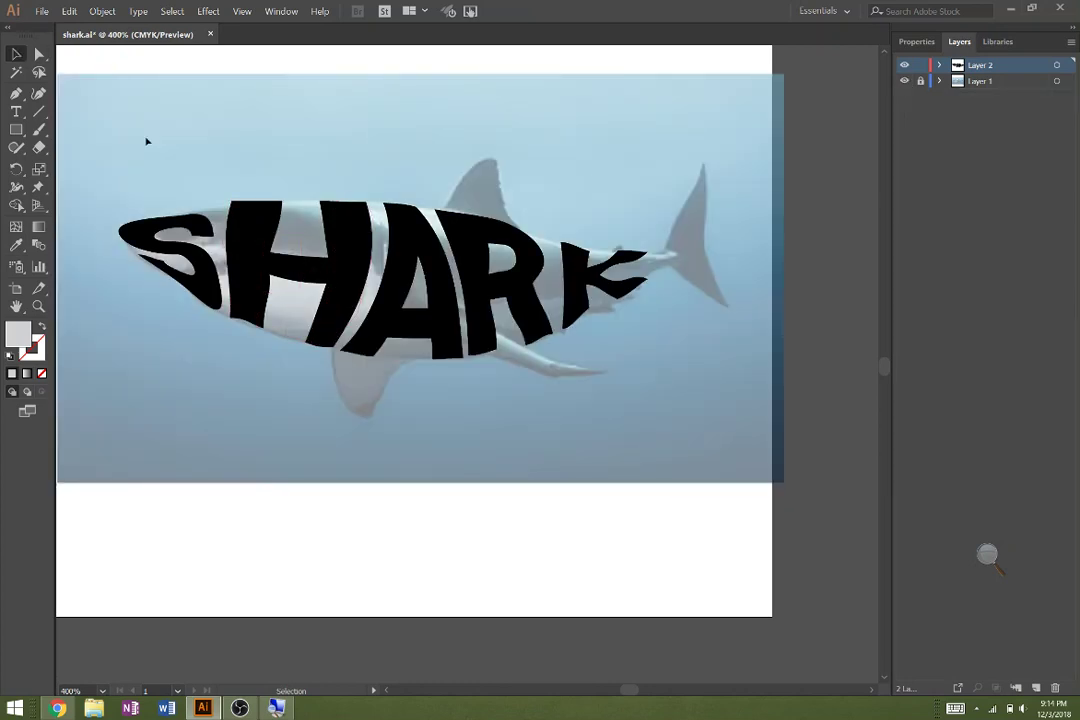
- Set up the Pen tool with a black fill and no stroke for drawing new shapes
key("p")
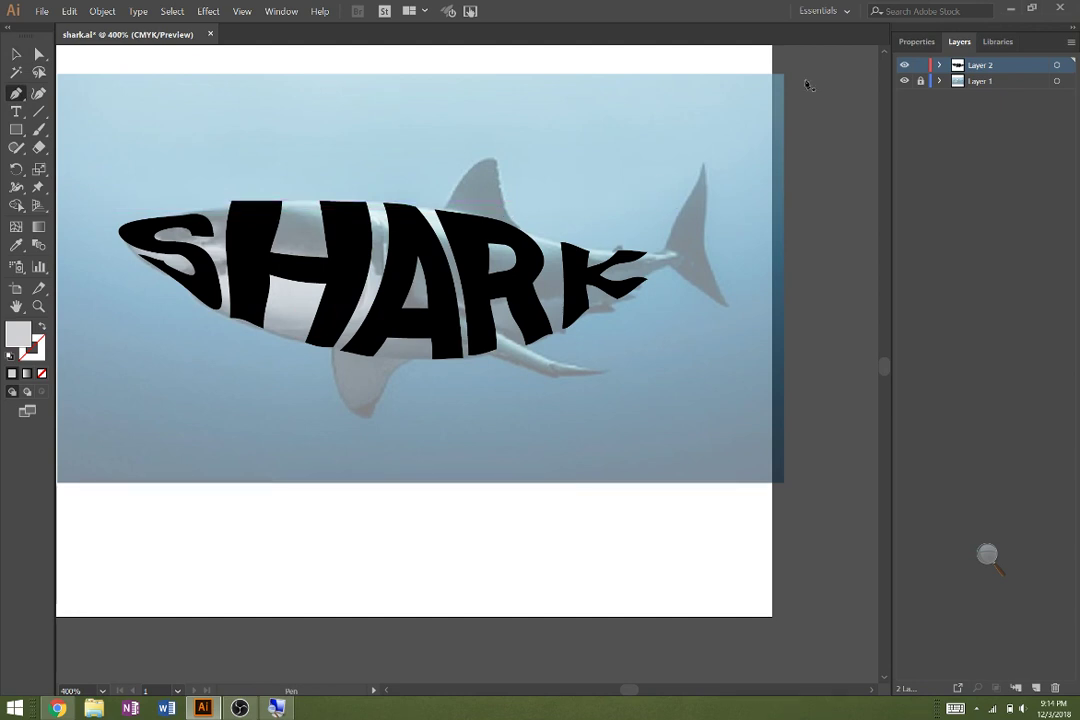
left_click(916, 43)
left_click(906, 206)
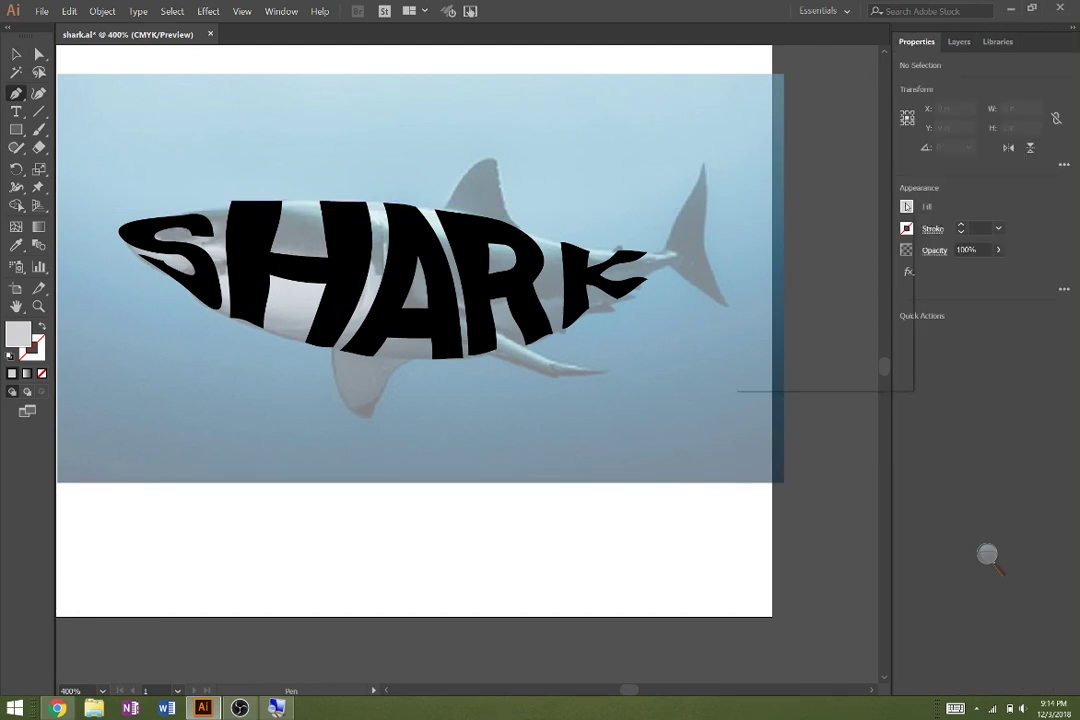
left_click(776, 262)
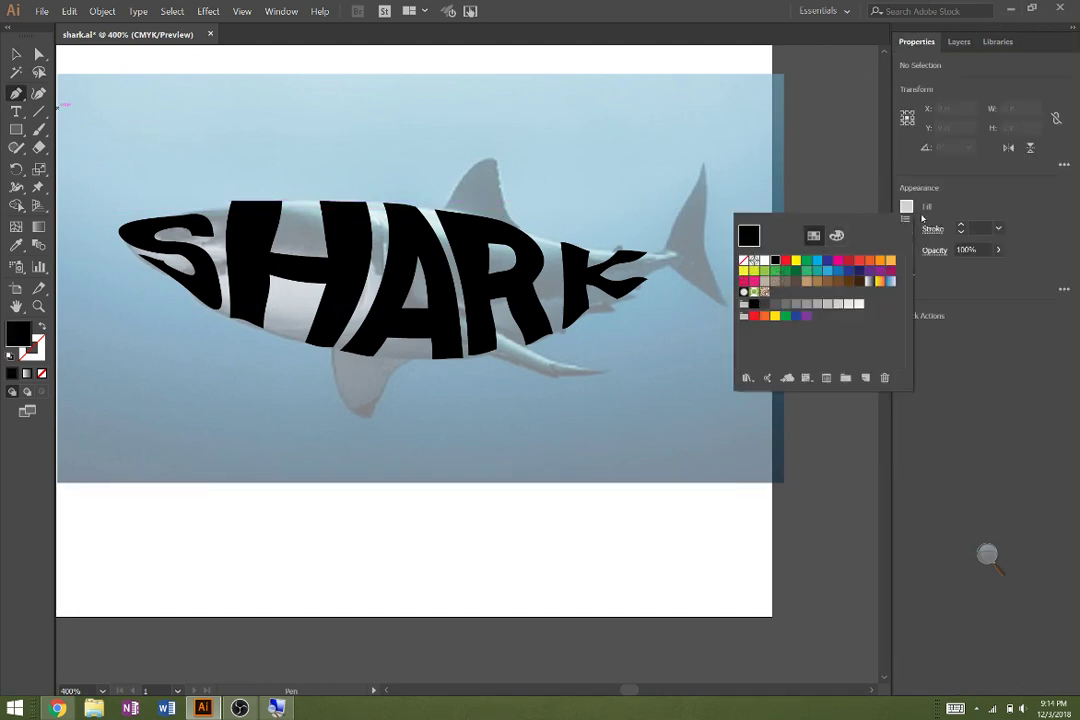
- Draw a closed black shape over the shark's dorsal fin with the Pen tool, with a curved front edge and its base along the R
key("z")
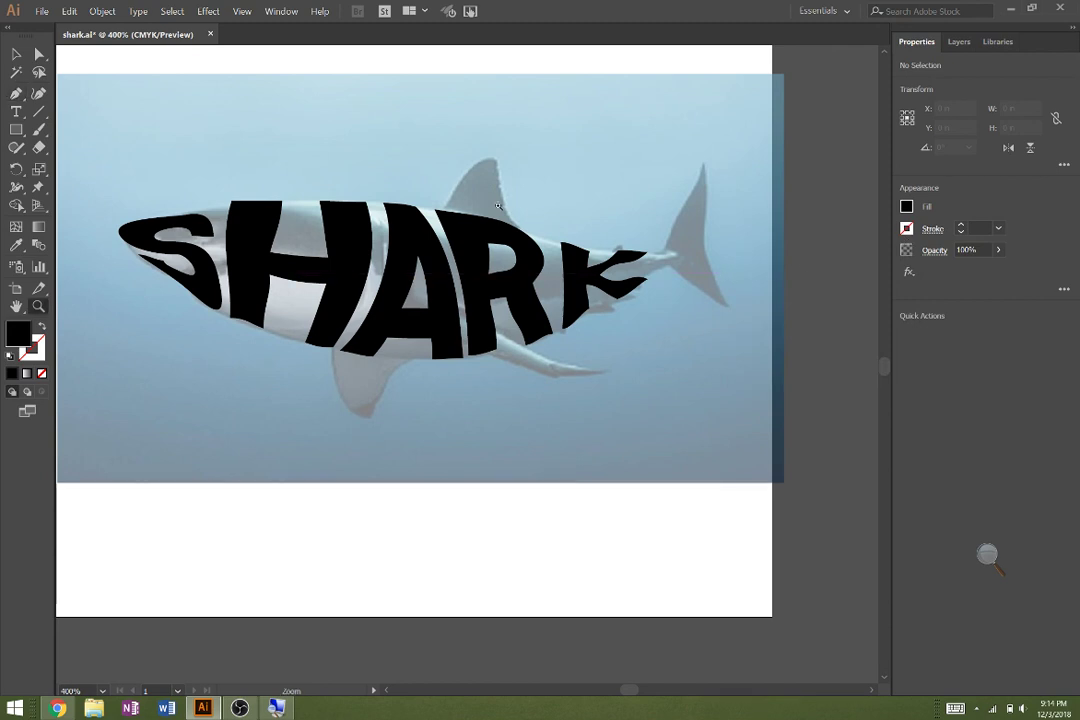
left_click(438, 182)
left_click(411, 354)
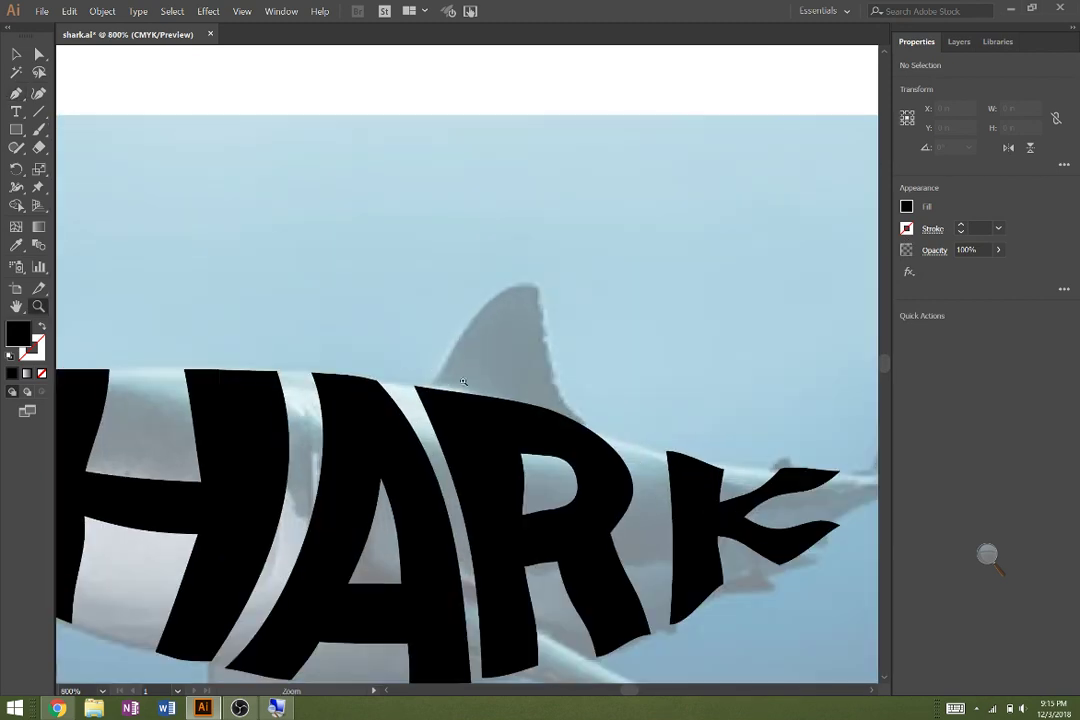
left_click(468, 331)
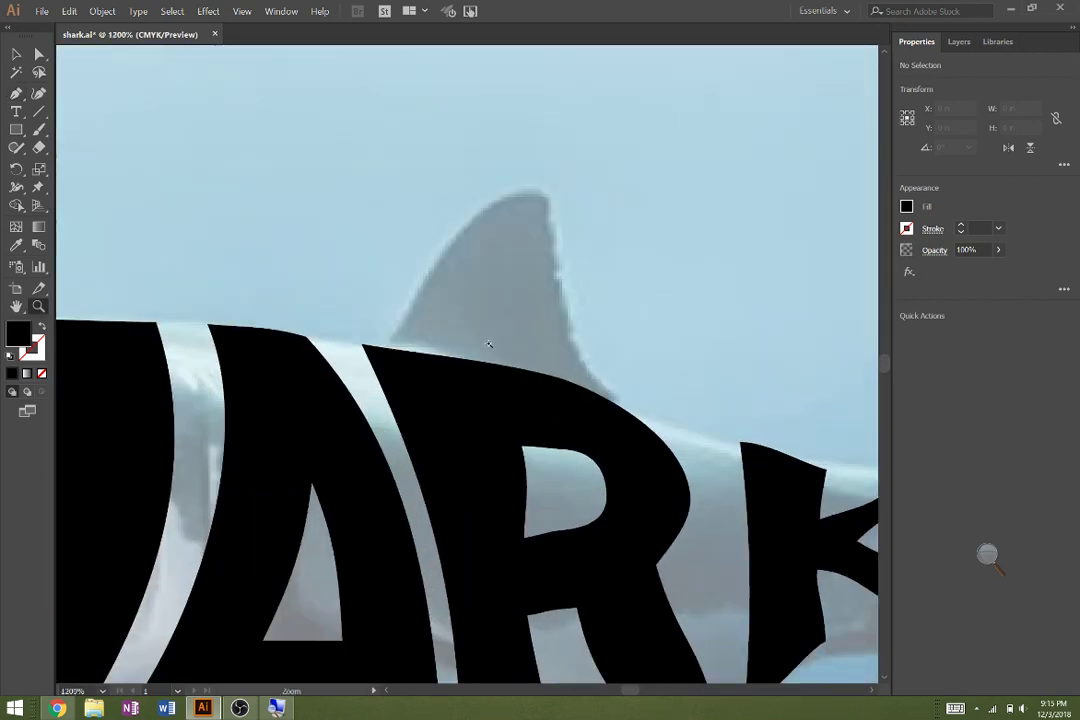
key("p")
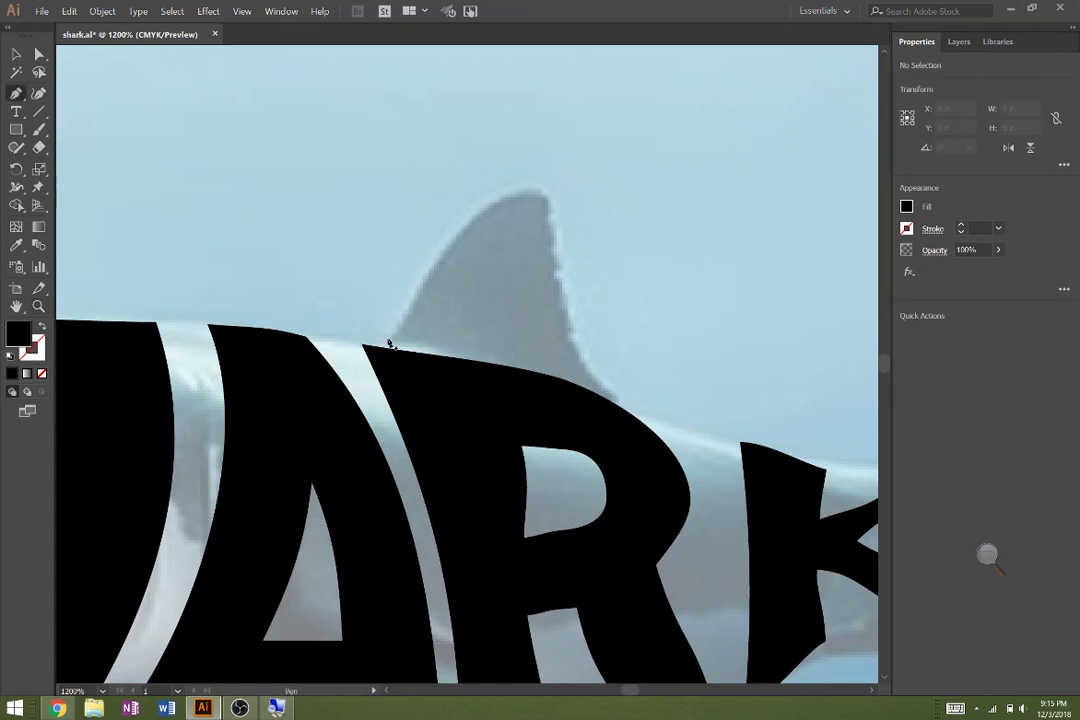
left_click_drag(393, 342, 427, 338)
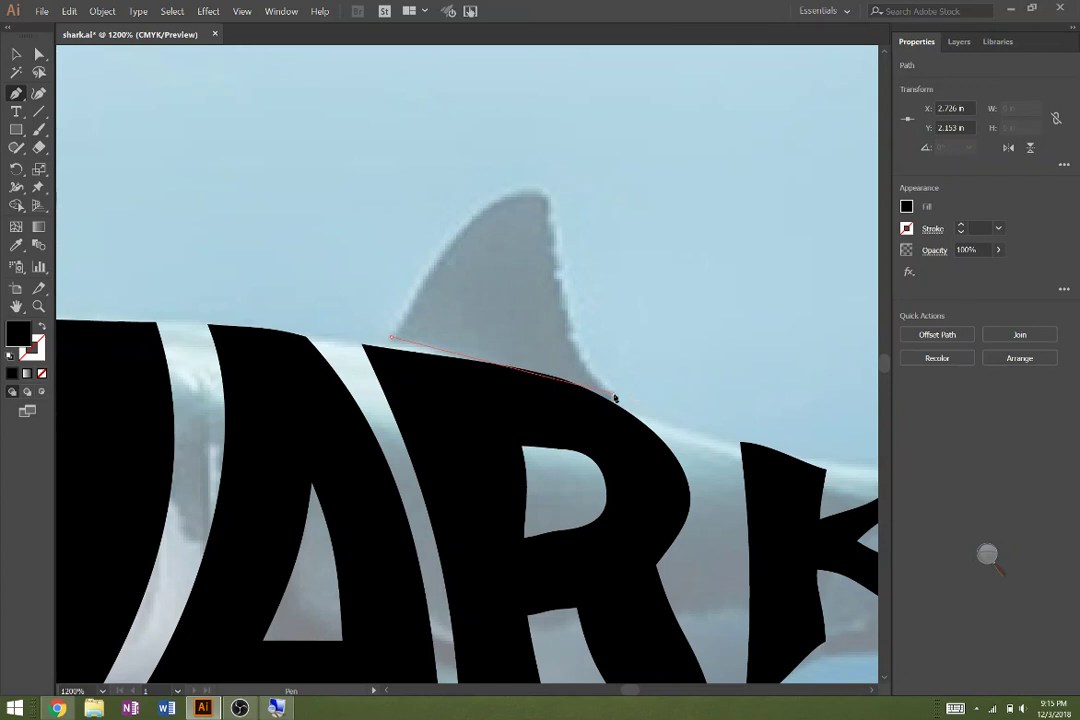
left_click(615, 398)
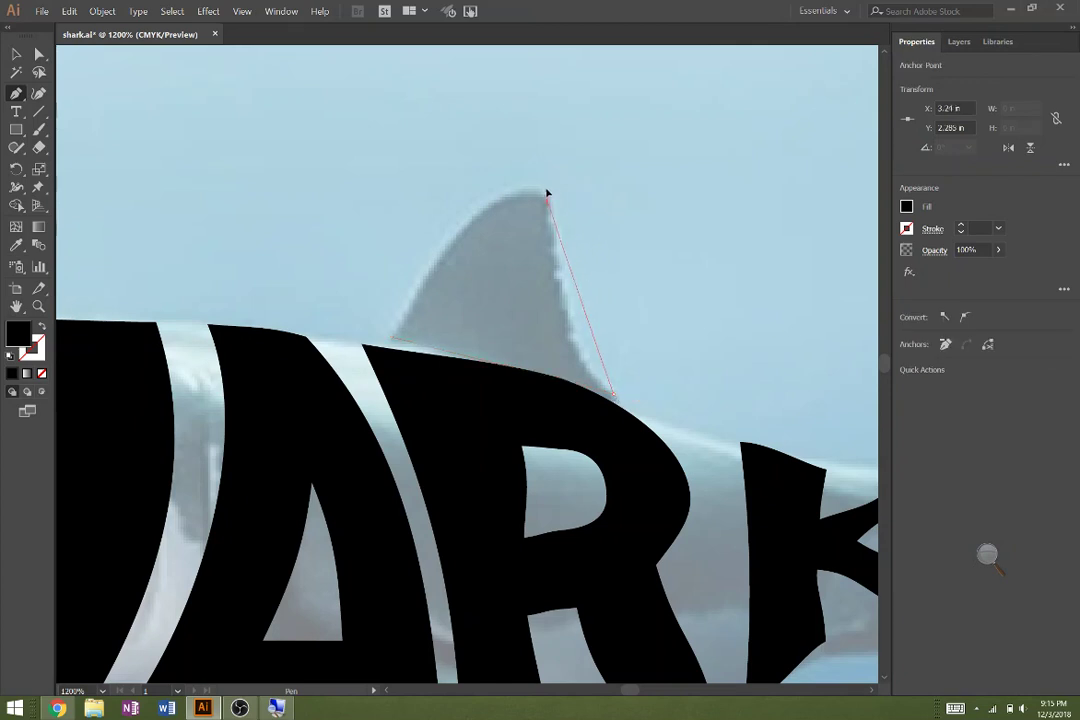
left_click_drag(546, 192, 541, 163)
left_click(395, 342)
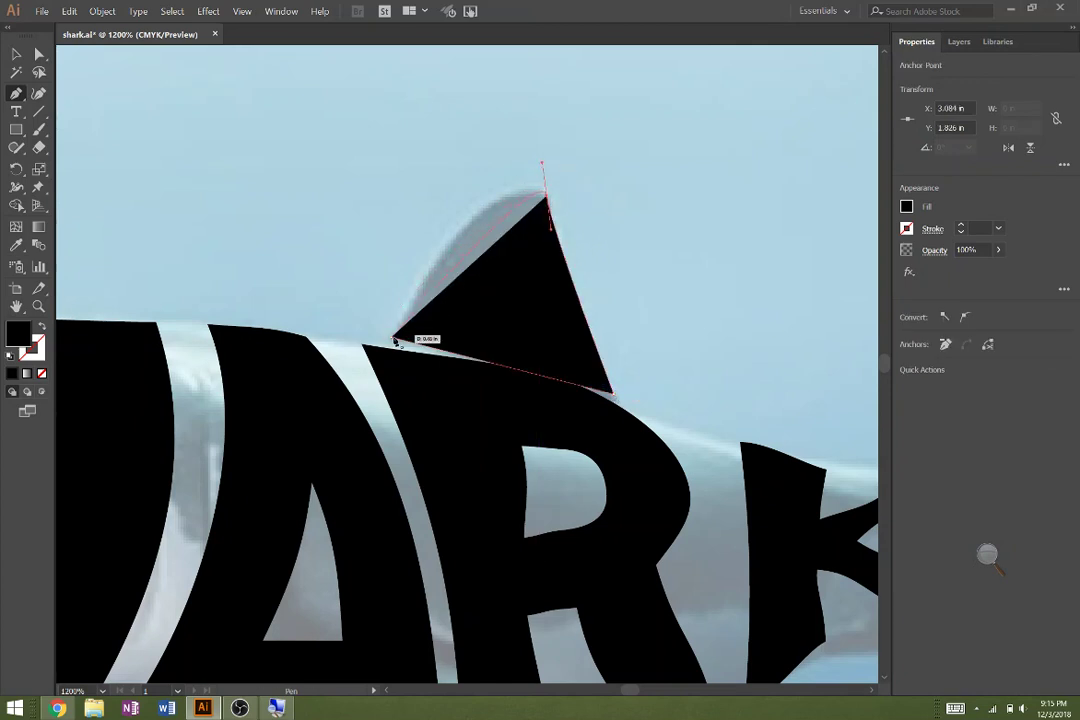
left_click_drag(395, 342, 387, 433)
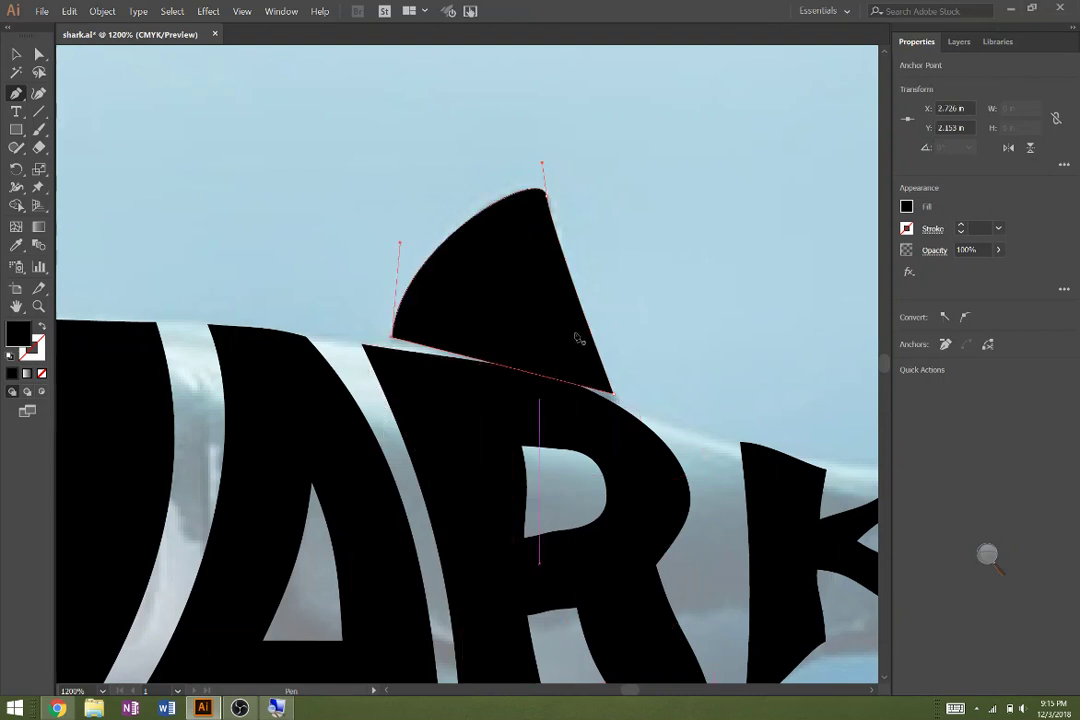
- Bend the dorsal fin shape's rear edge inward from its tip, and move the shape aside and back to compare it with the photo
left_click(40, 55)
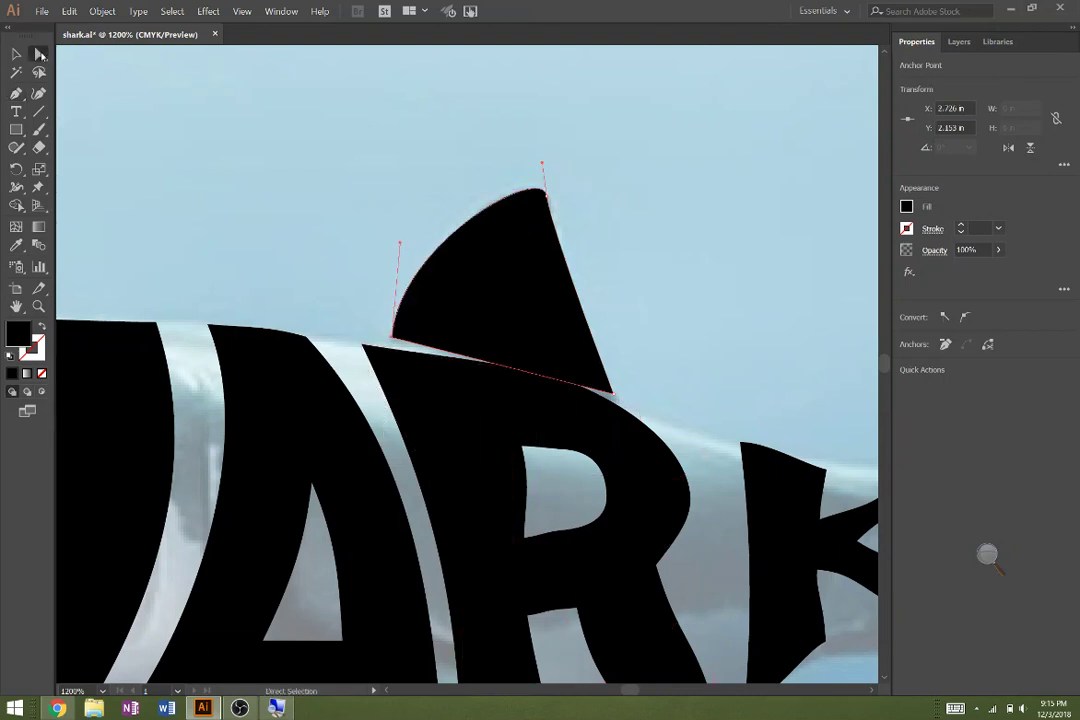
left_click(546, 194)
mouse_move(552, 232)
left_mouse_down()
mouse_move(552, 258)
mouse_move(551, 232)
left_mouse_up()
left_click(546, 193)
left_click_drag(552, 230, 543, 268)
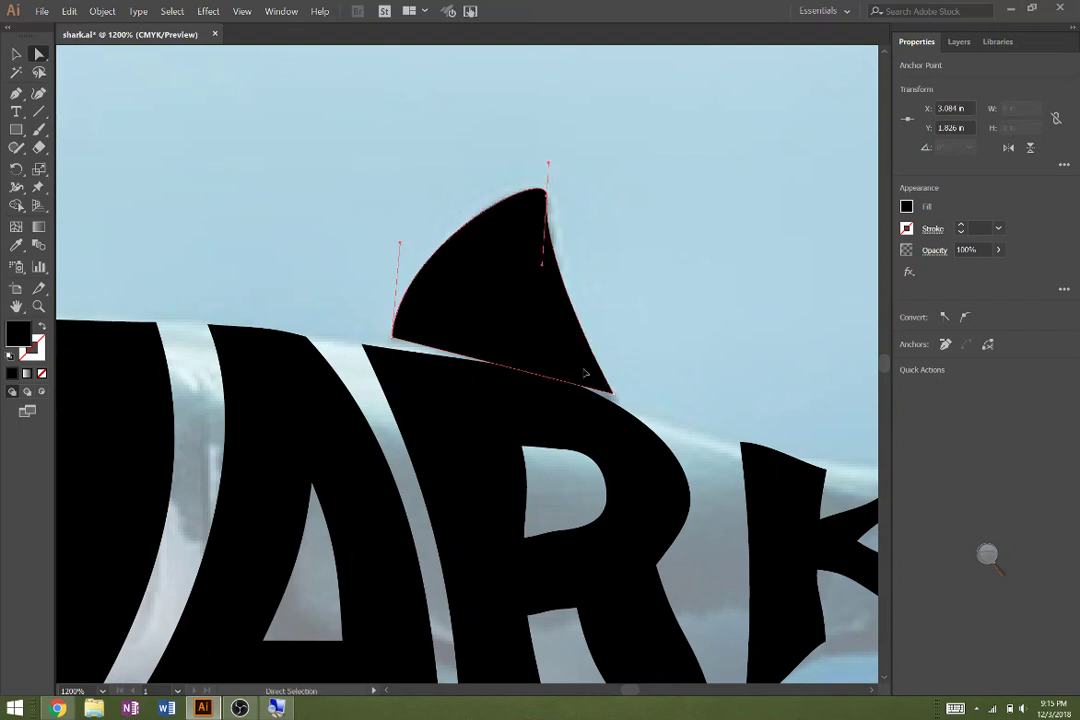
left_click_drag(583, 374, 512, 302)
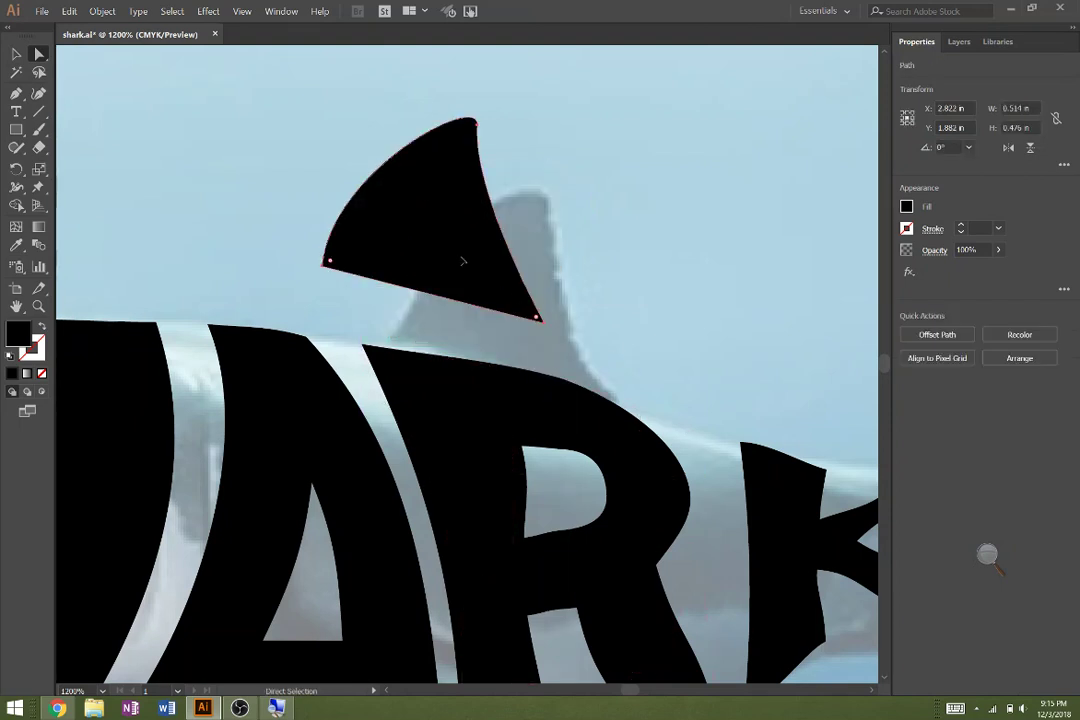
left_click_drag(458, 260, 537, 332)
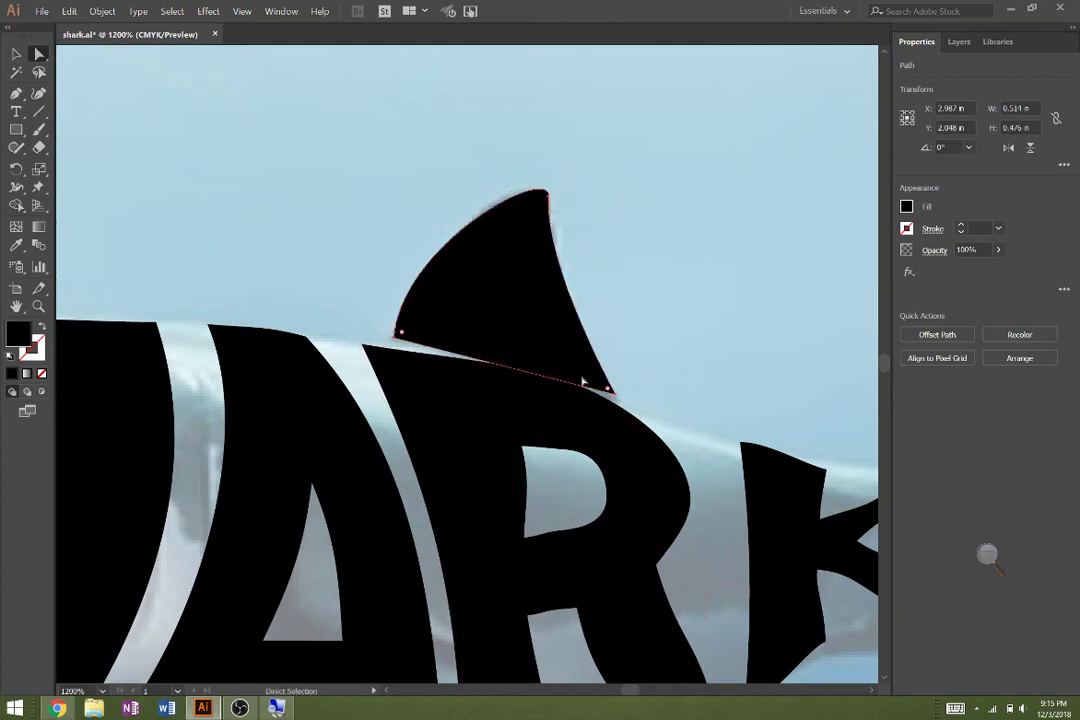
- Convert the dorsal fin's rear base corner to a curve point and bend the base to follow the top of the R
left_click(400, 333)
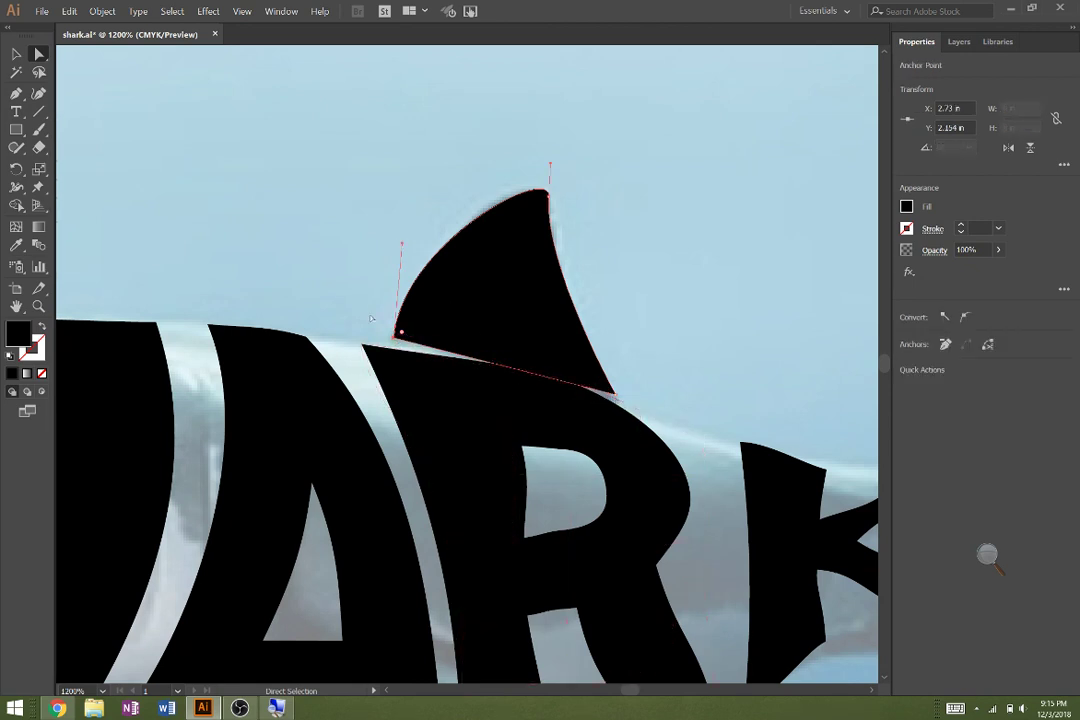
left_click(18, 96)
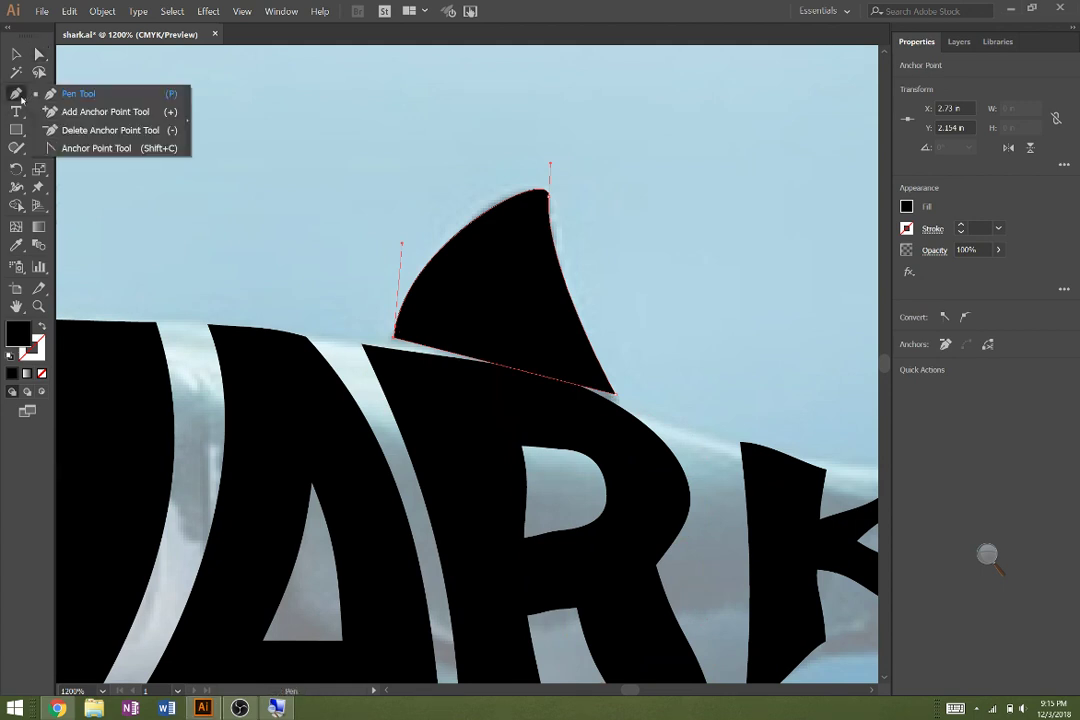
left_click(90, 148)
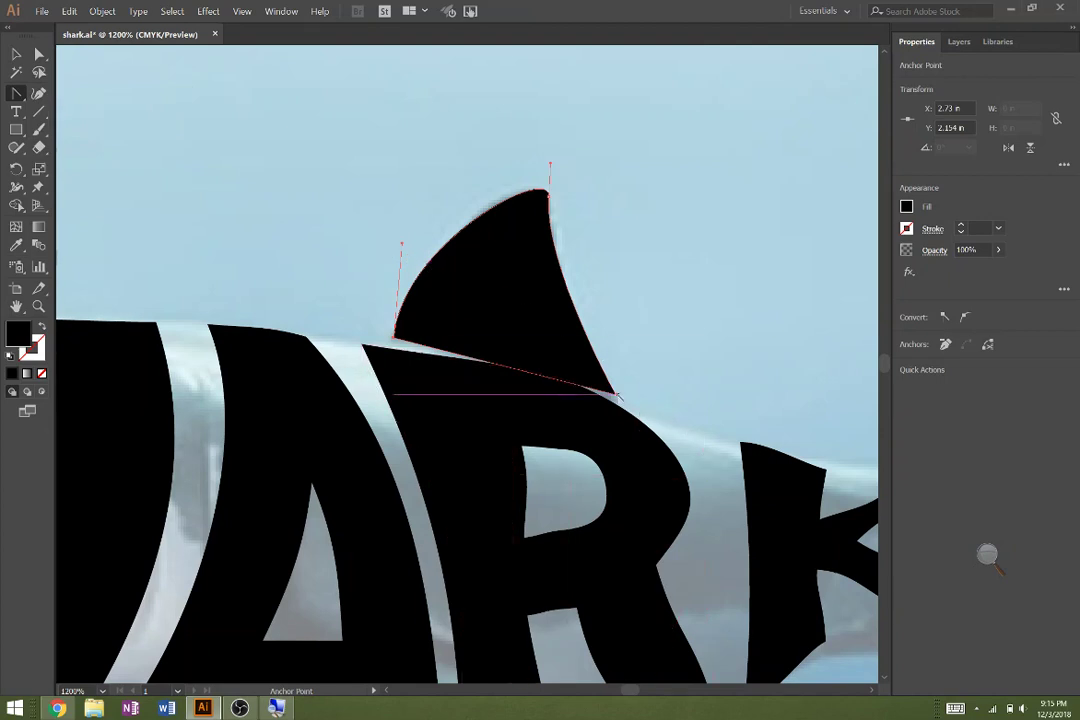
left_click(616, 396)
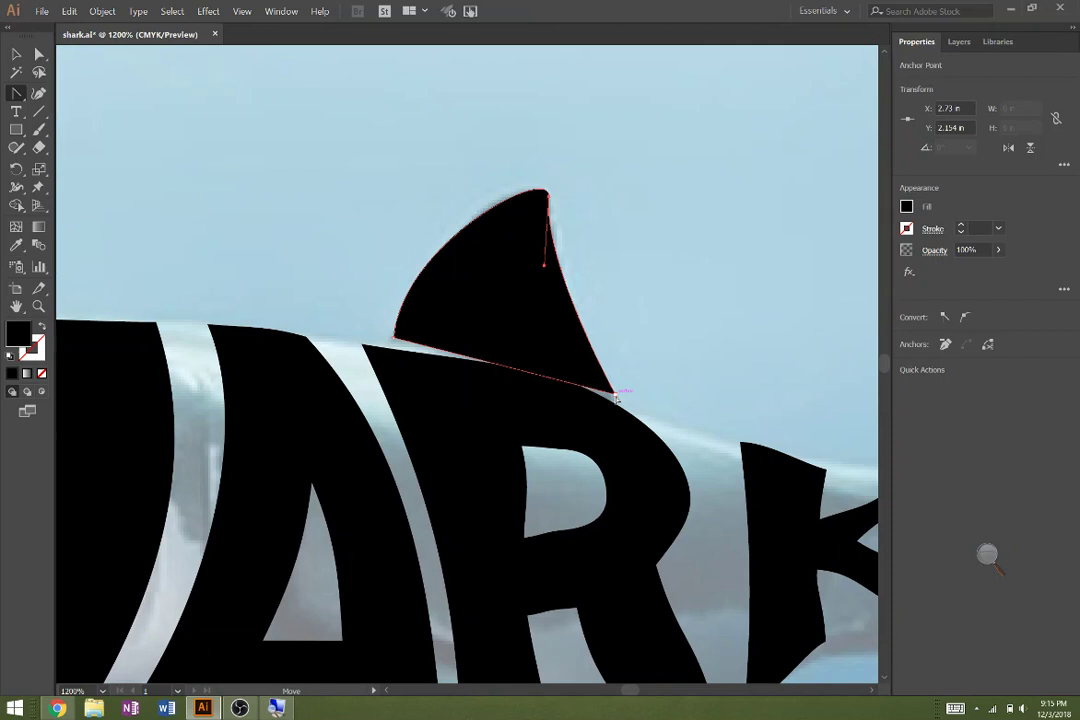
left_click_drag(616, 396, 628, 382)
key("ctrl+z")
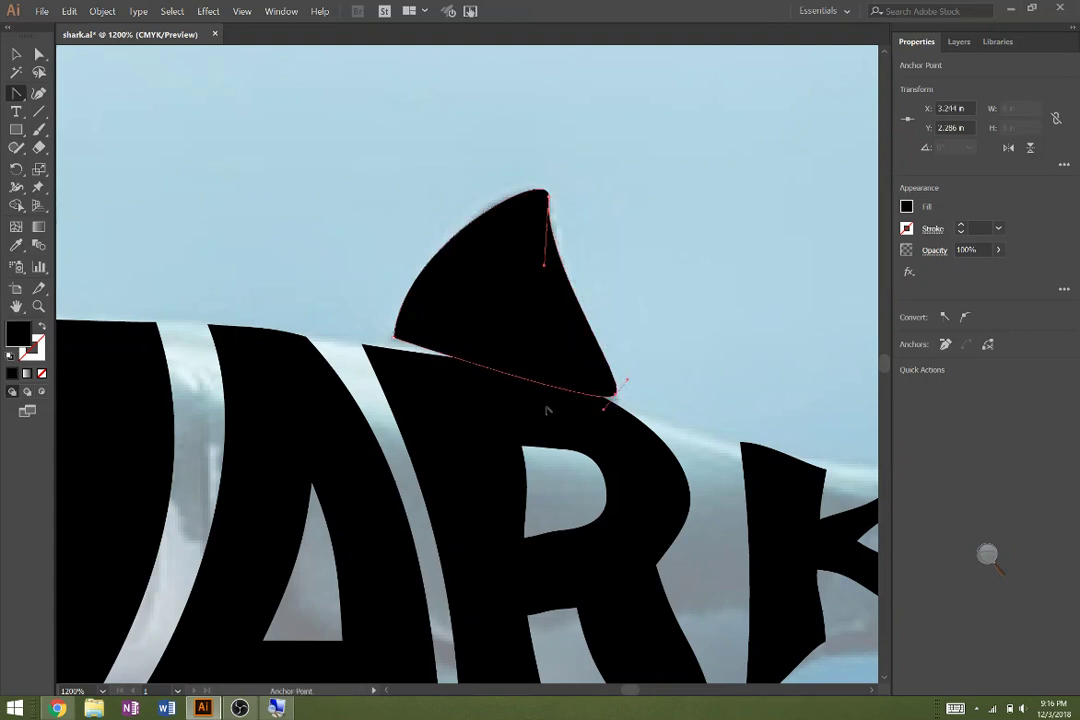
key("a")
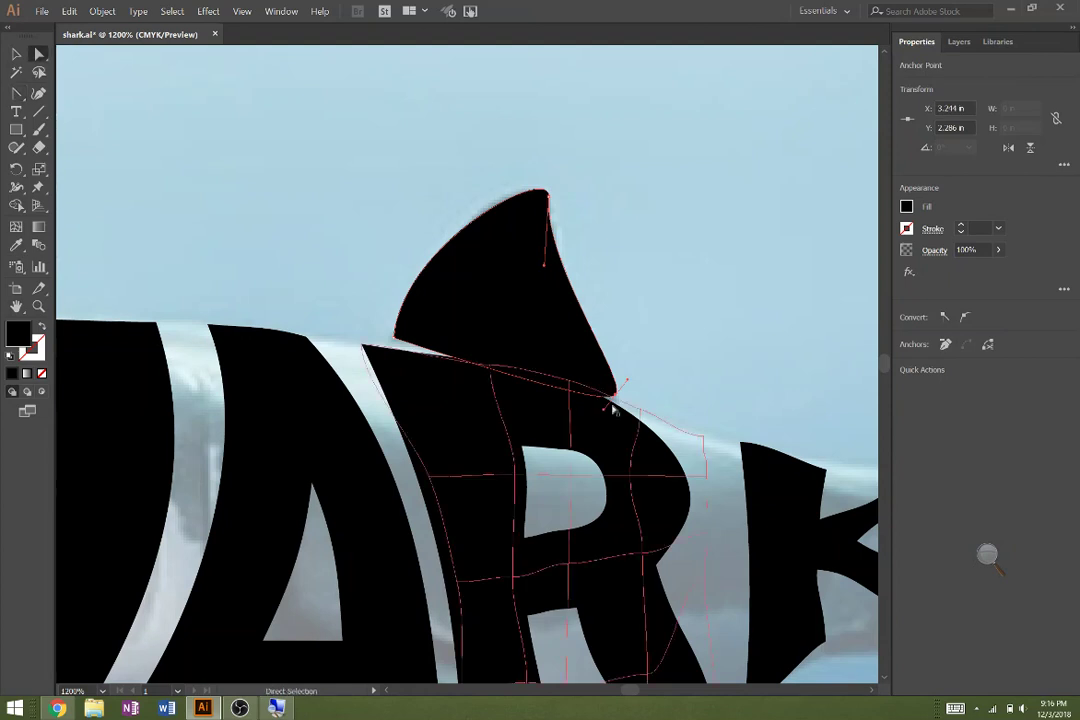
left_click_drag(605, 410, 515, 340)
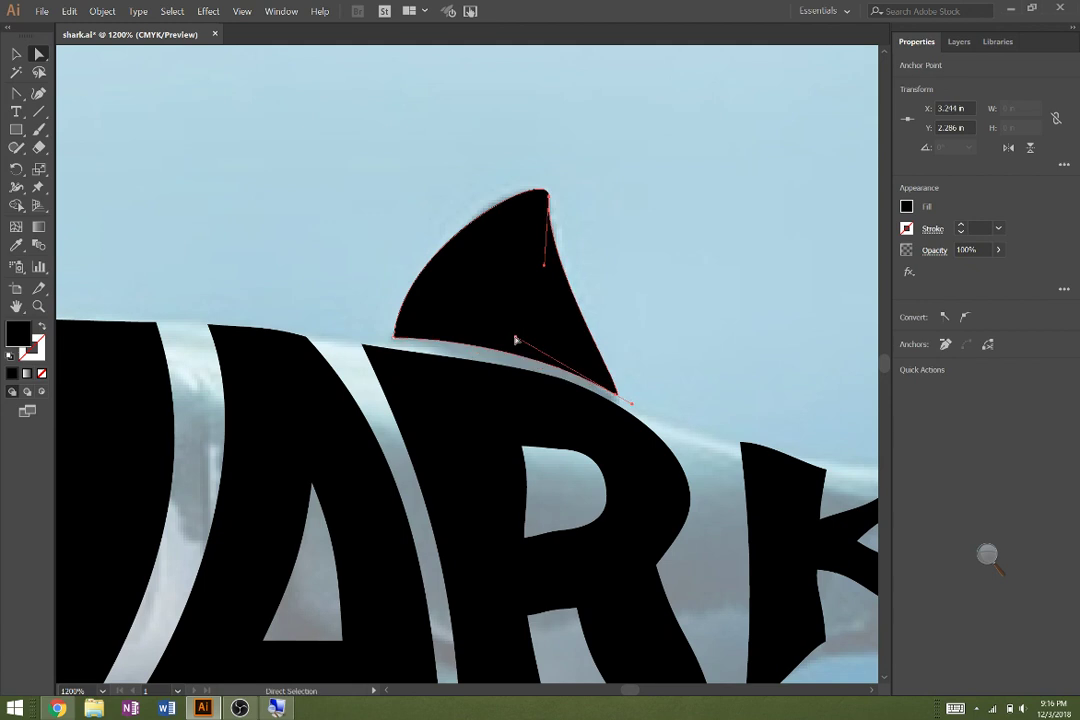
- Convert the dorsal fin's front base corner to a curve point and adjust its handle so the base runs parallel to the R
left_click(396, 334)
left_click(14, 94)
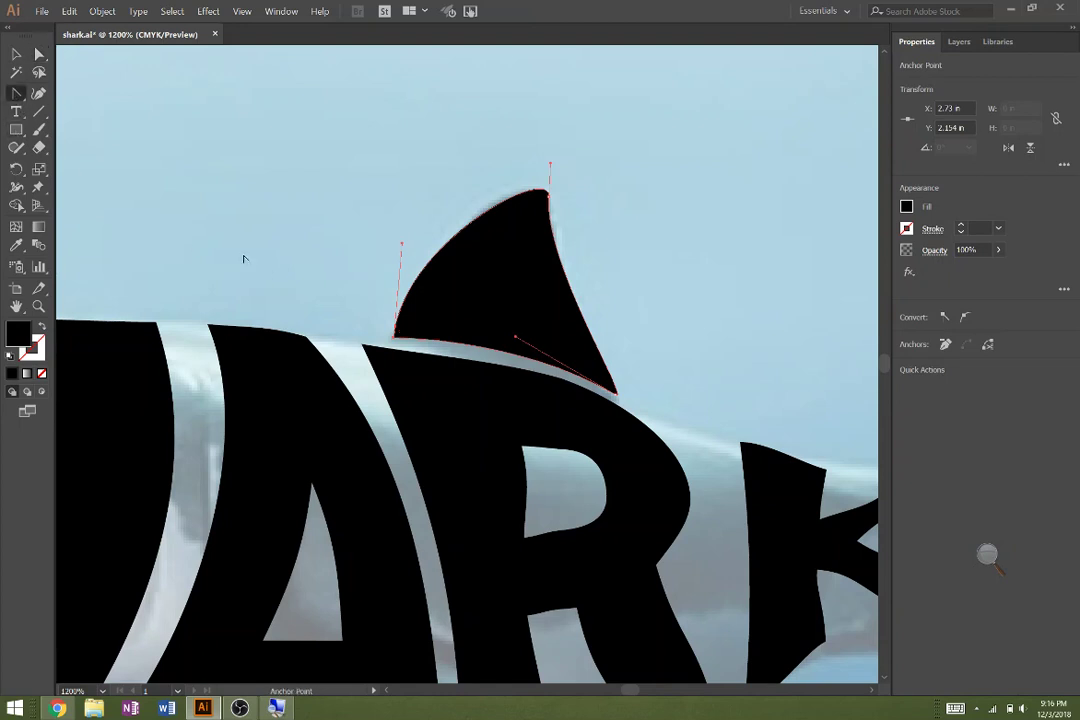
left_click(396, 336)
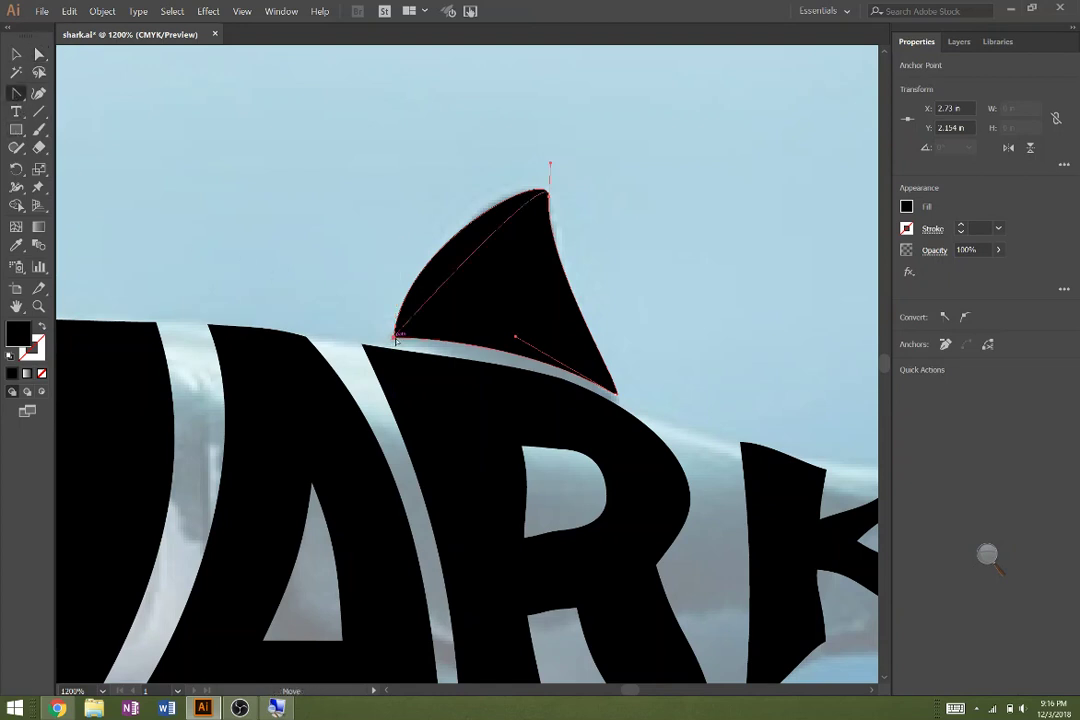
left_click_drag(396, 336, 376, 323)
left_click(39, 59)
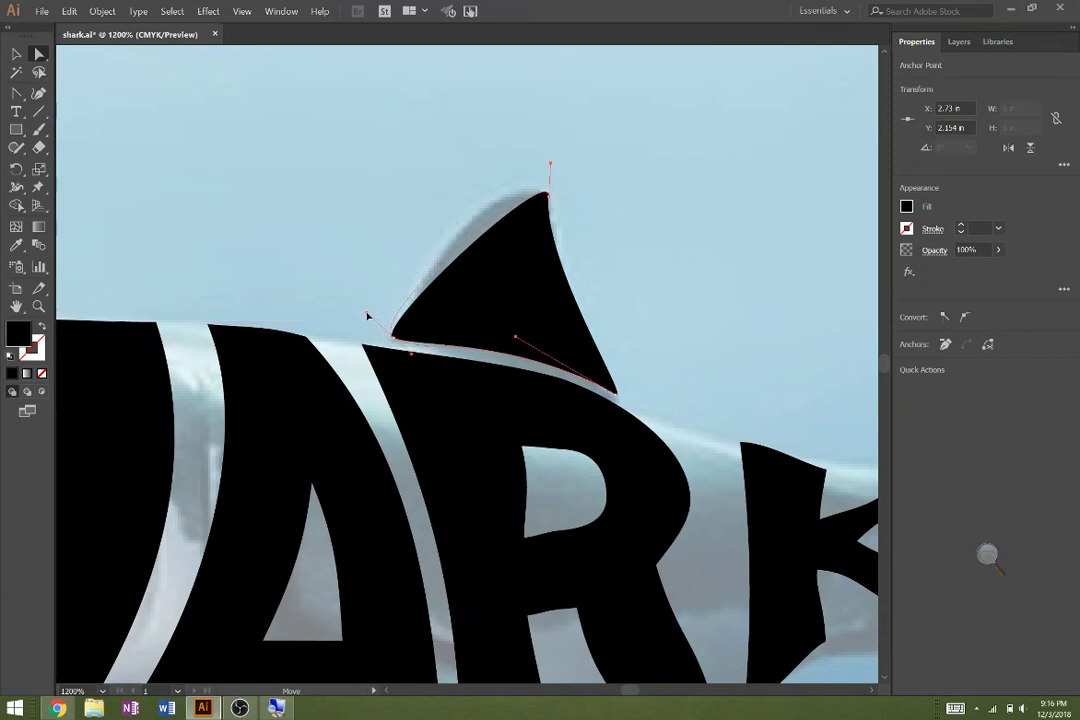
left_click_drag(367, 319, 371, 322)
- Reshape the curves on both sides of the dorsal fin's tip to match the photo, and deselect the fin
left_click(548, 196)
left_click_drag(550, 163, 533, 131)
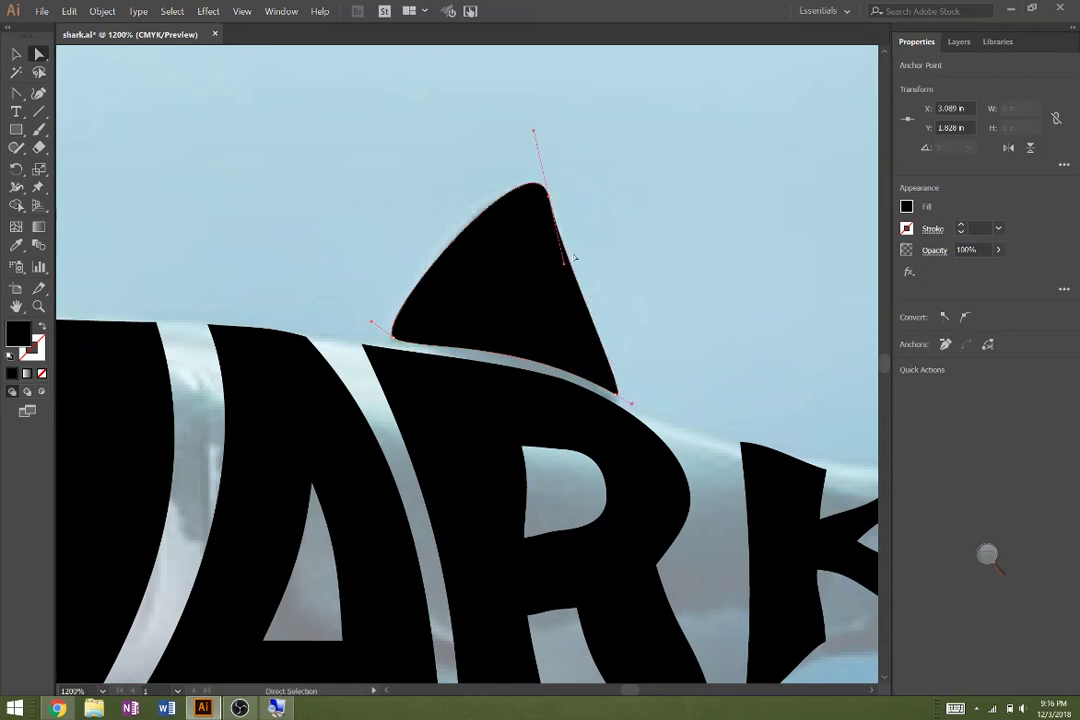
left_click_drag(565, 265, 557, 285)
left_click(638, 358)
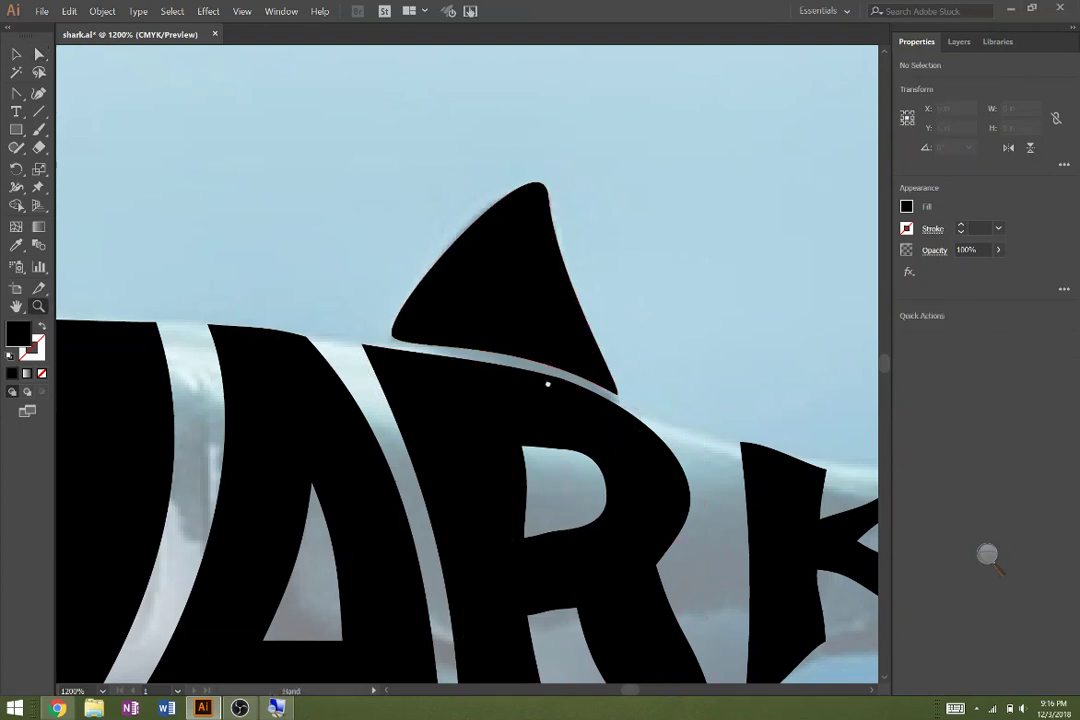
- Draw a closed black shape with the Pen tool over the pectoral fin hanging below the A
left_click_drag(550, 386, 502, 176)
scroll(627, 320, "down", 5)
scroll(694, 301, "left", 3)
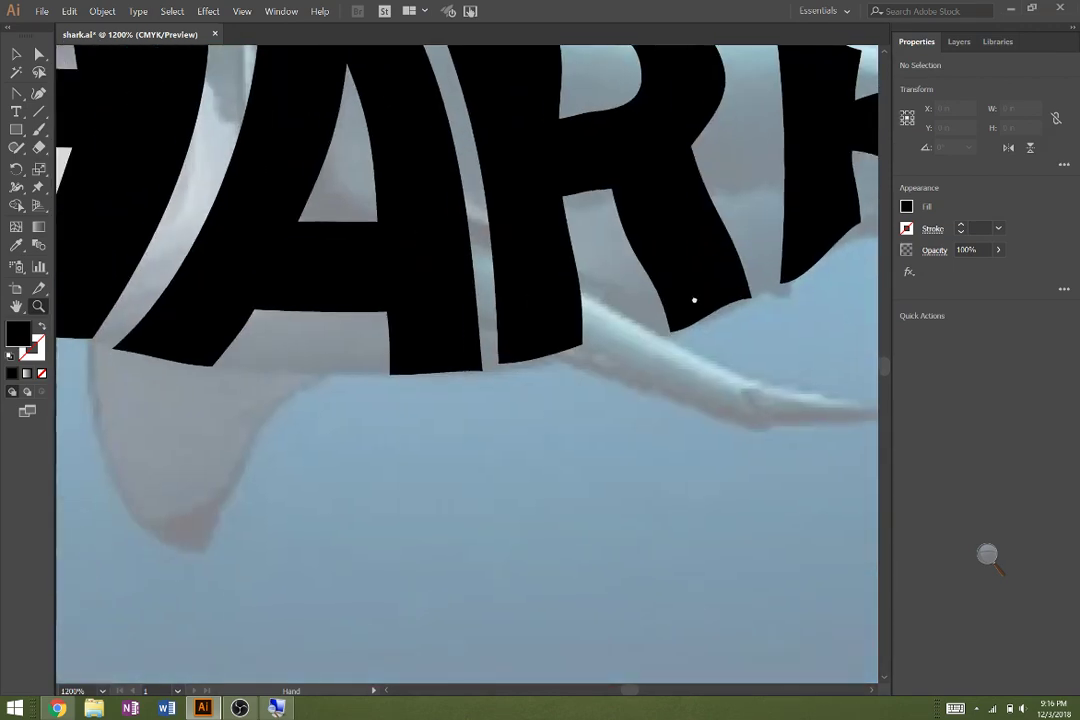
key("space")
key("p")
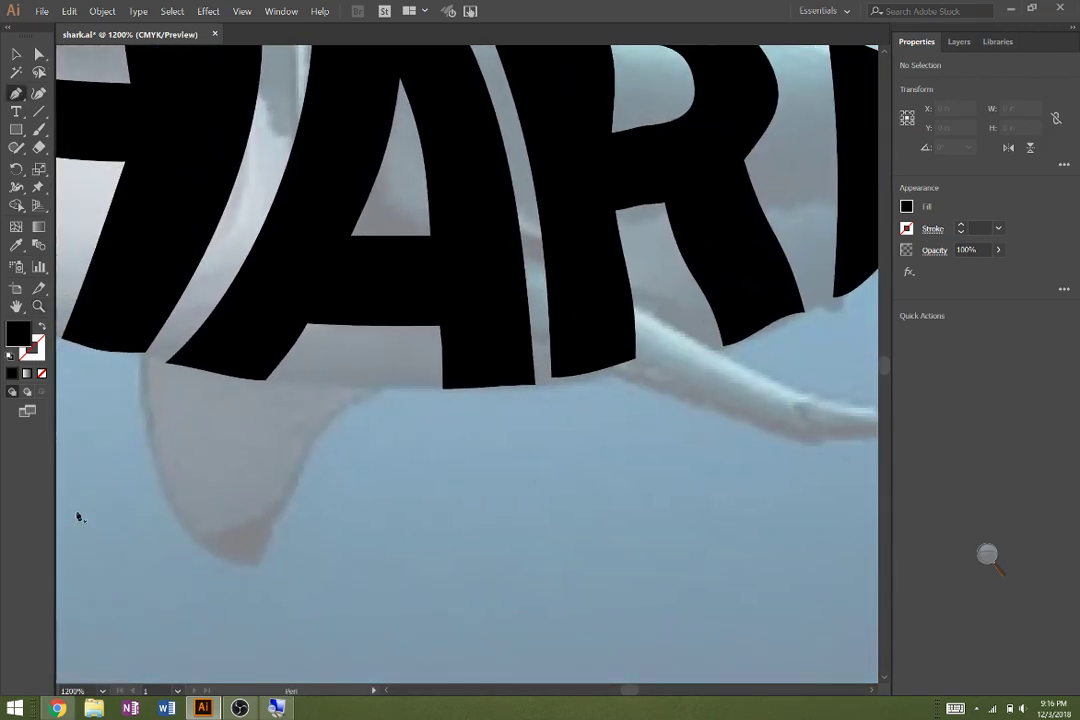
left_click(142, 367)
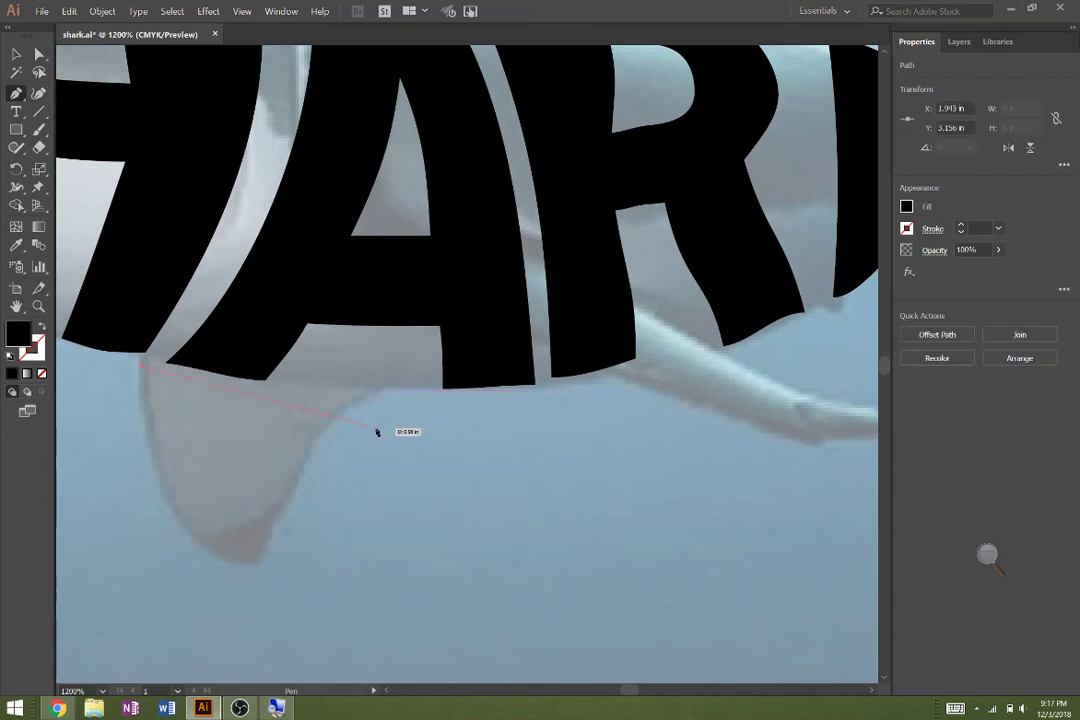
left_click_drag(378, 394, 444, 370)
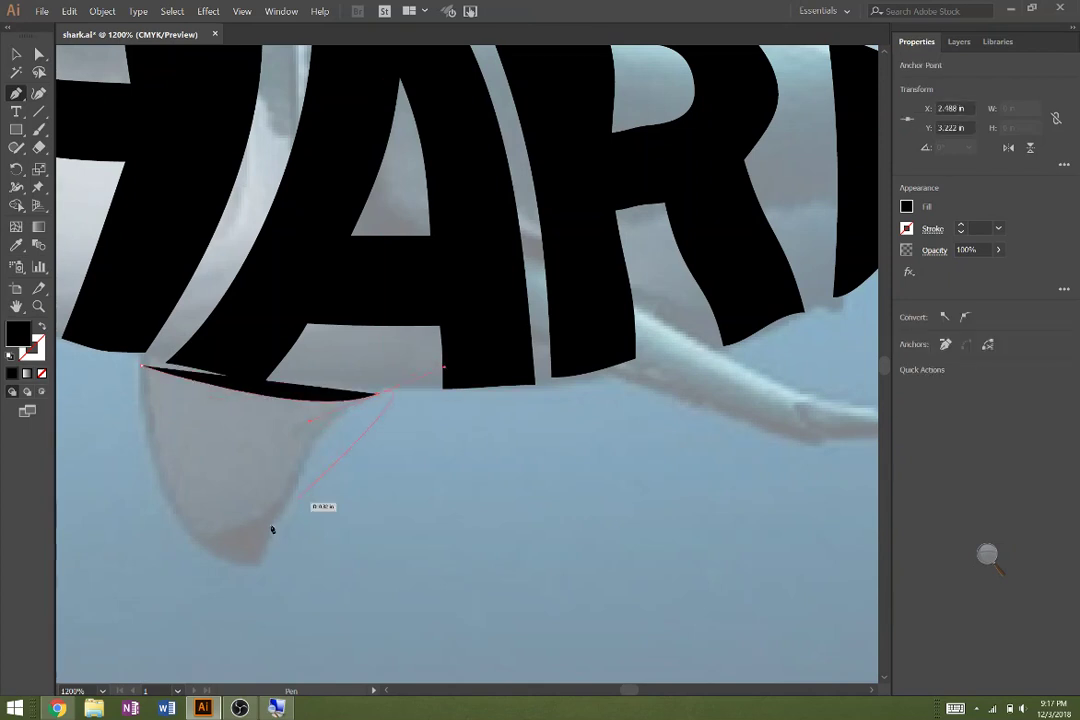
left_click(266, 564)
left_click_drag(268, 567, 282, 591)
left_click(142, 368)
left_click_drag(147, 233, 147, 182)
- Adjust the curve at the lower fin's tip and round its rear upper corner with the direction handles
left_click(39, 54)
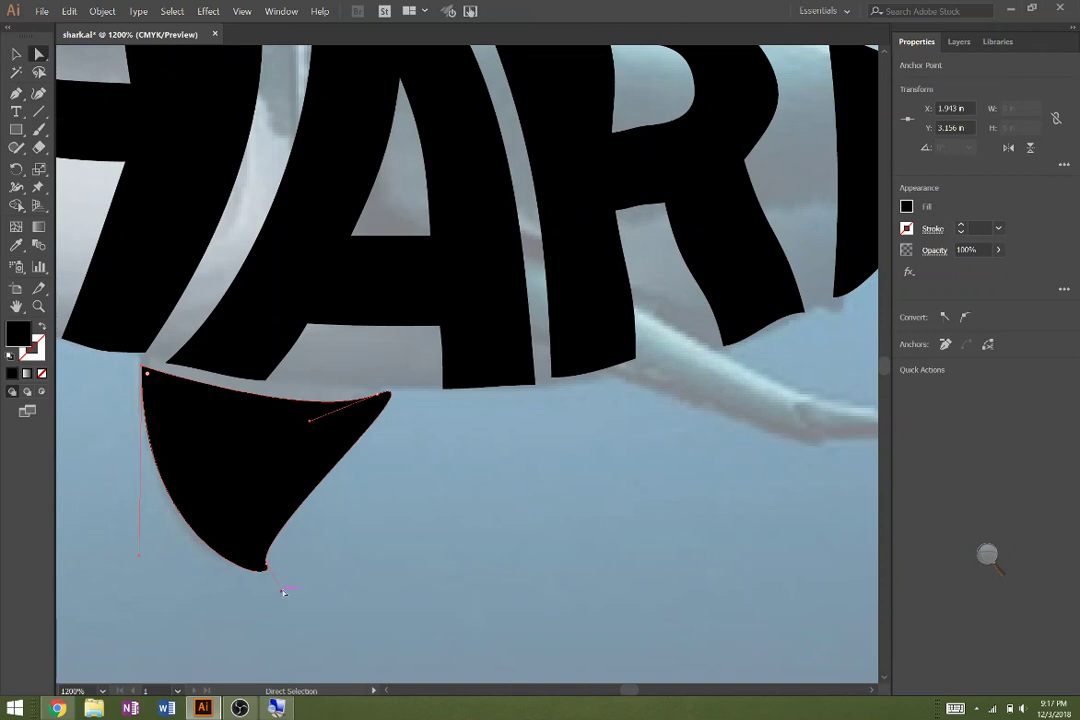
mouse_move(283, 592)
left_mouse_down()
mouse_move(265, 600)
mouse_move(262, 590)
left_mouse_up()
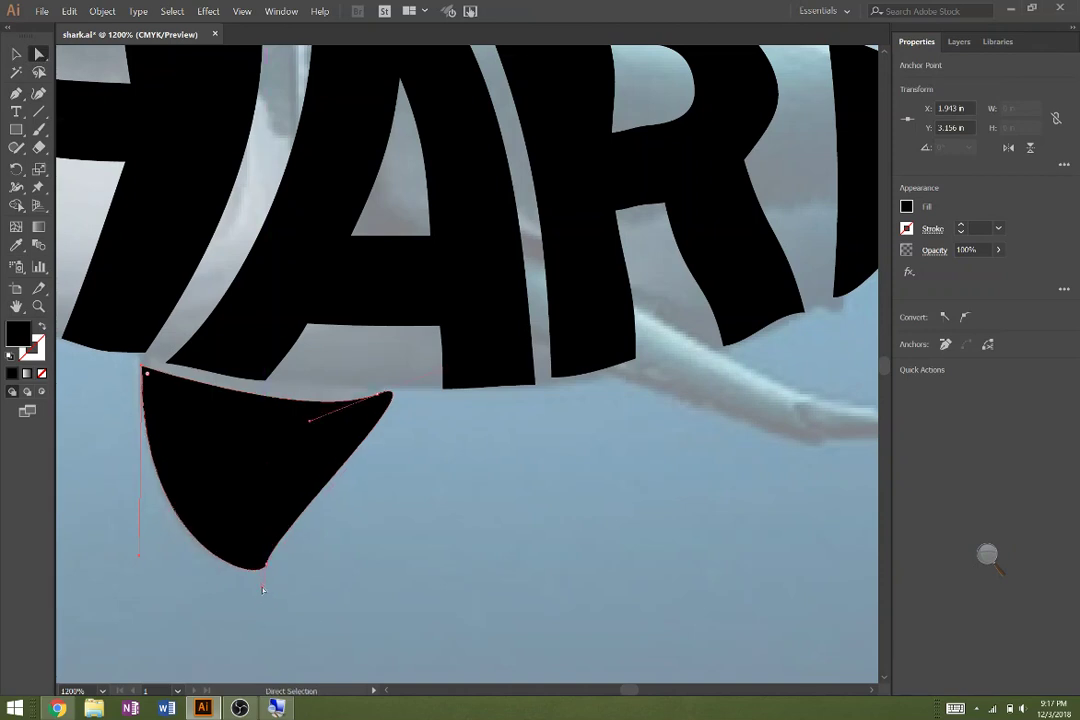
left_click(389, 397)
left_click_drag(310, 420, 371, 462)
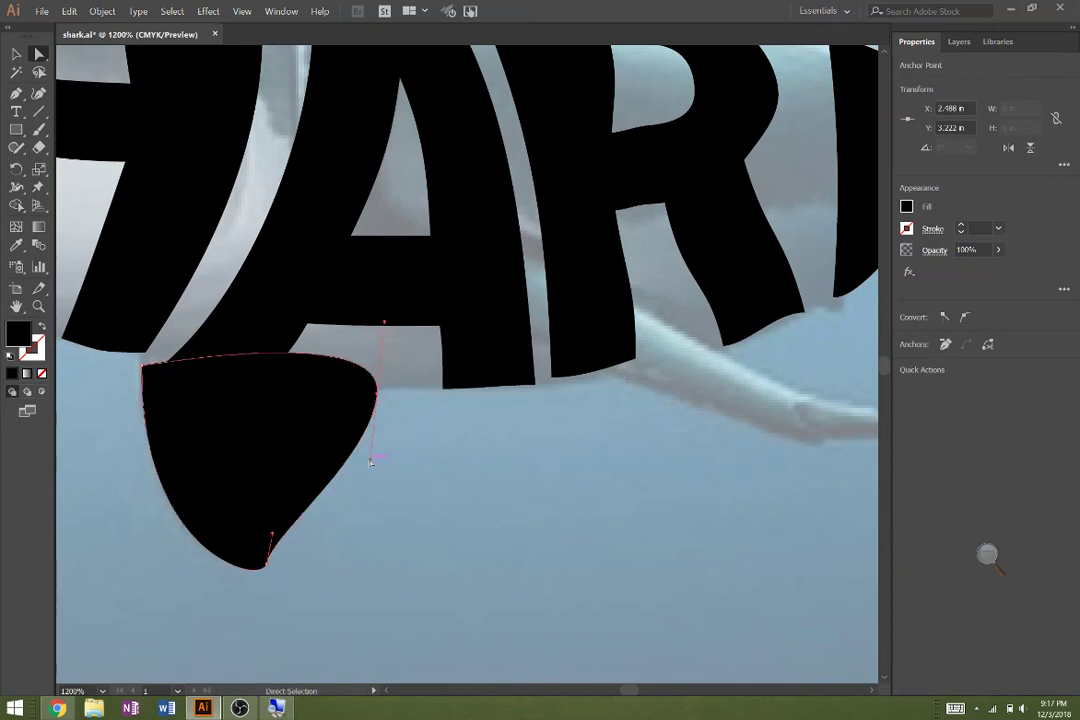
- Convert the lower fin's front upper corner and curve the top edge downward beneath the A
left_click(145, 368)
left_click_drag(147, 370, 160, 122)
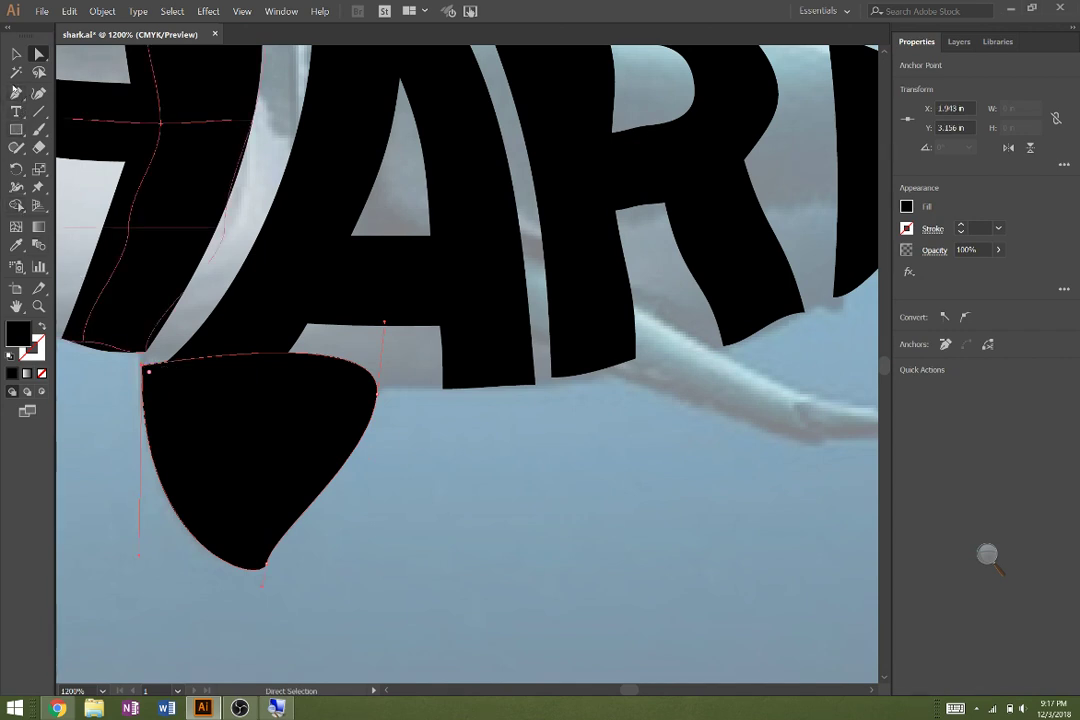
left_click(16, 93)
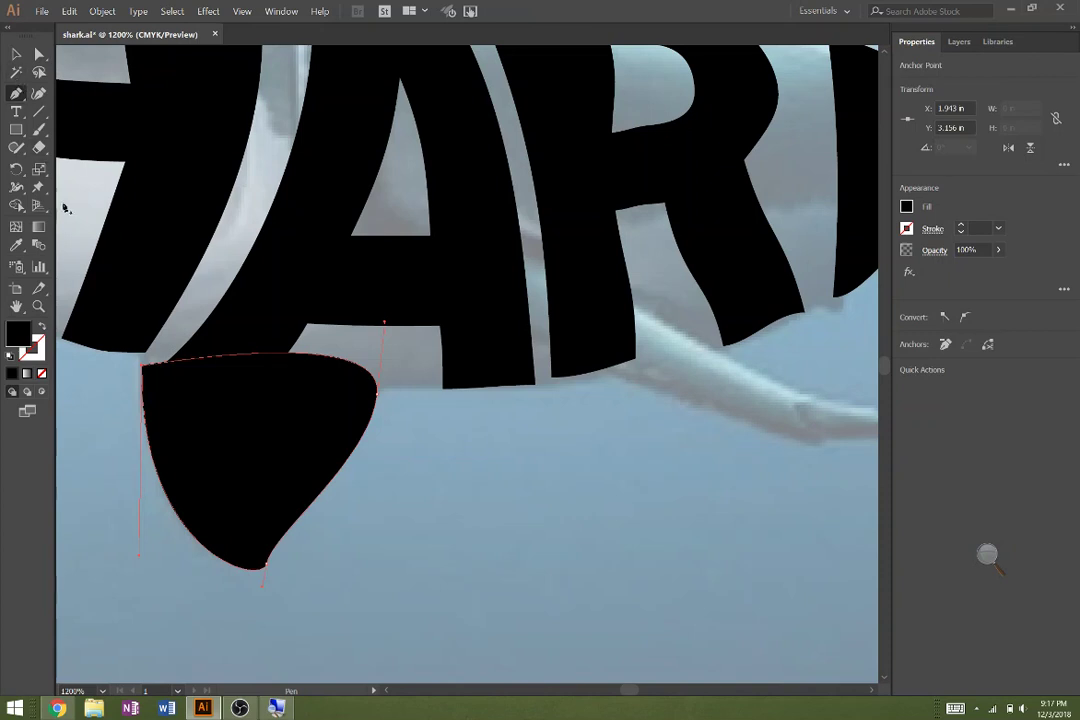
left_click_drag(16, 93, 80, 147)
left_click_drag(143, 365, 300, 423)
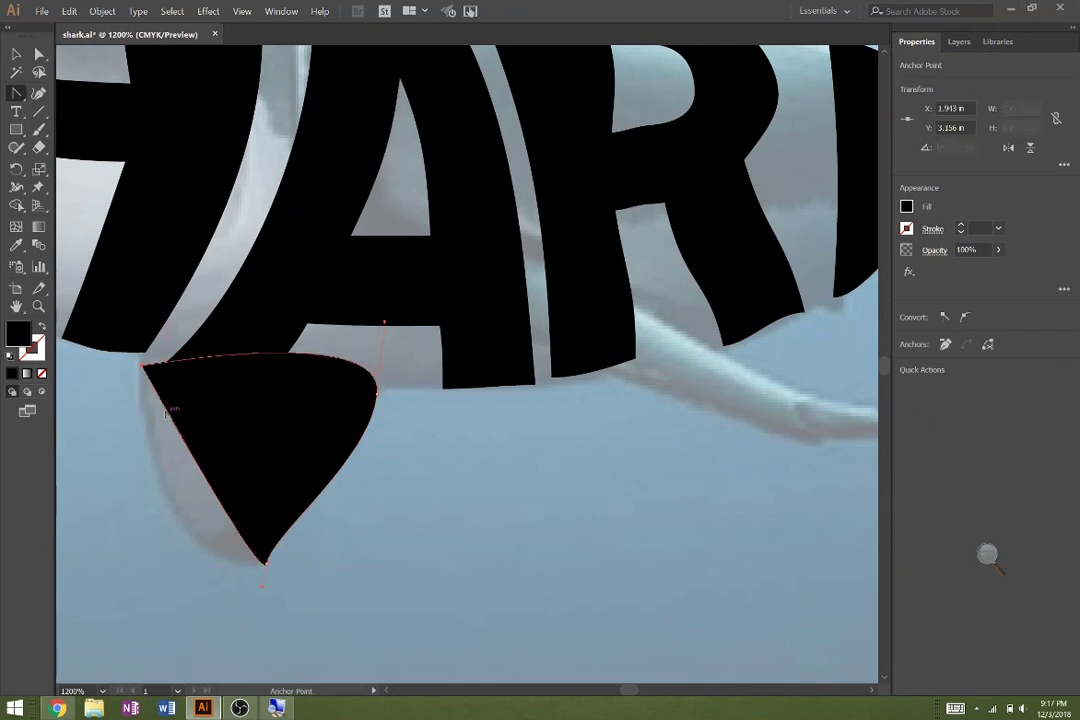
- Bend the lower fin's front edge out to the photo's outline and curve its rear edge inward near the tip
key("a")
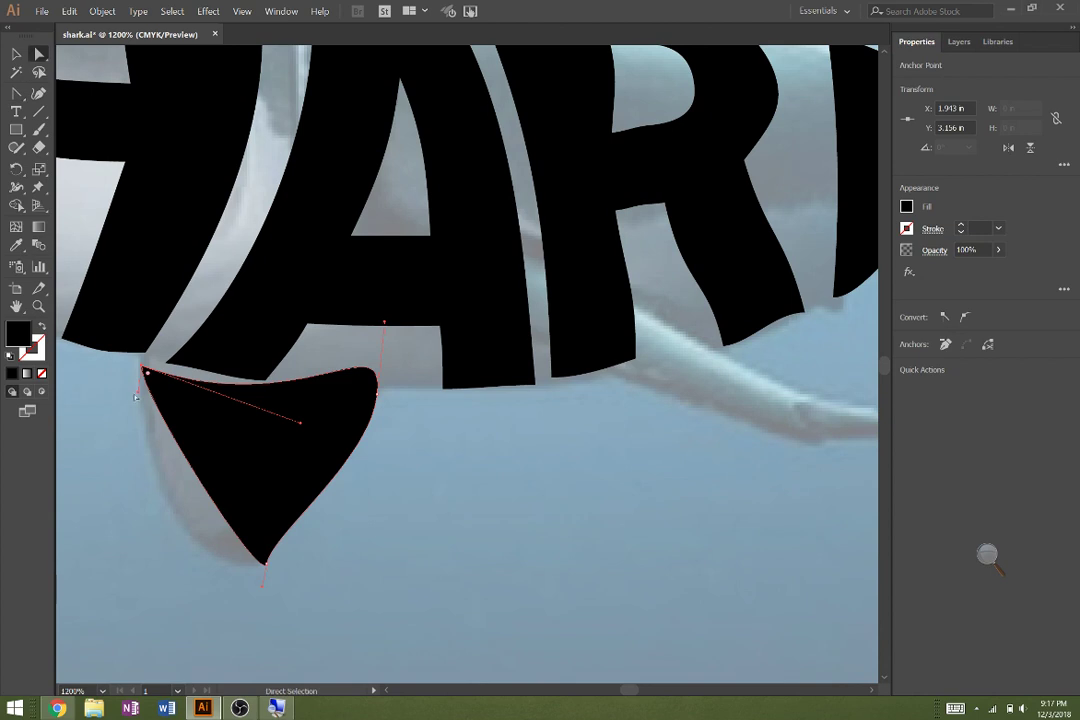
left_click_drag(137, 395, 128, 463)
left_click_drag(140, 520, 137, 552)
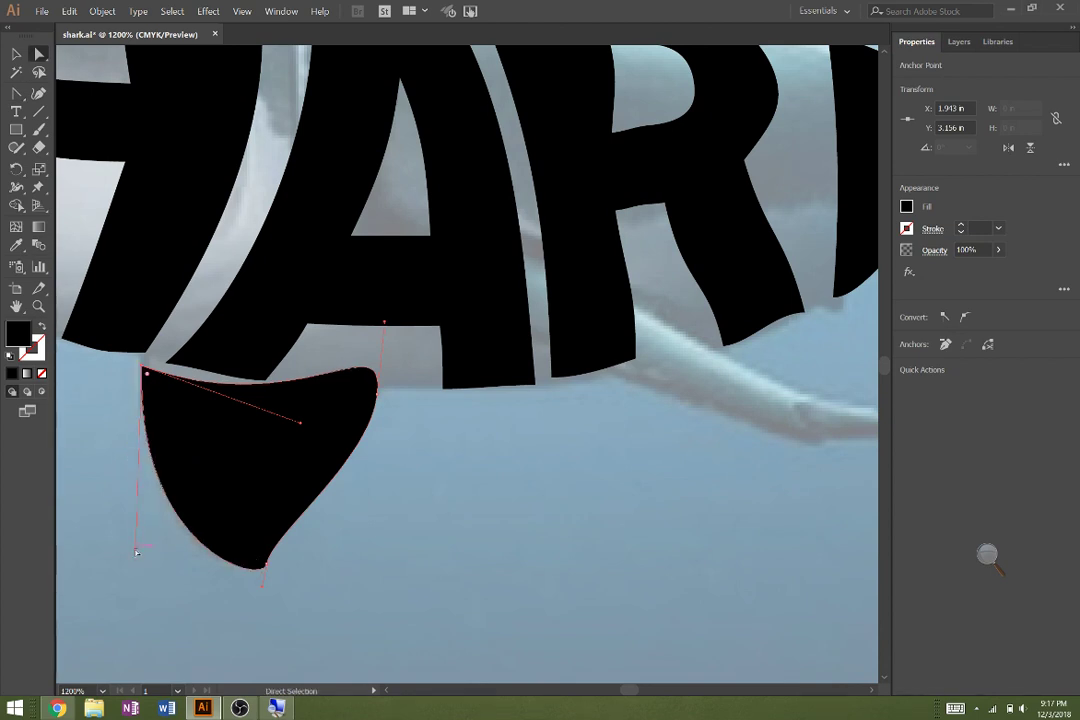
left_click(266, 567)
left_click_drag(278, 529, 284, 508)
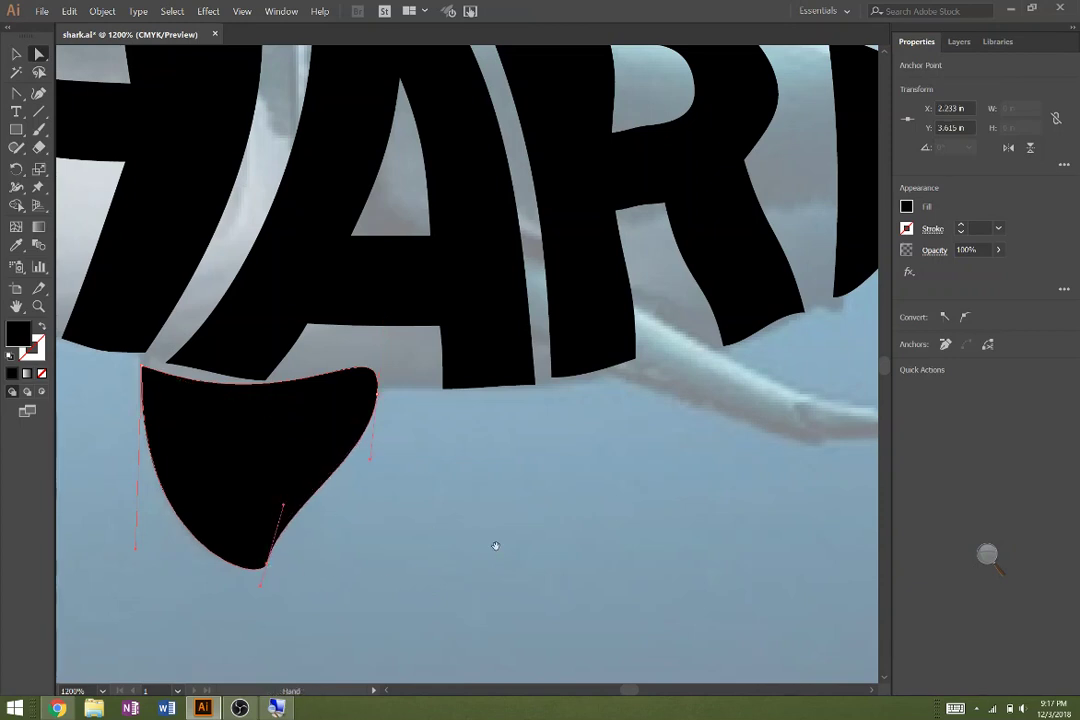
- Draw a closed, curved black shape with the Pen tool over the long pectoral fin extending below the R
left_click_drag(494, 547, 190, 541)
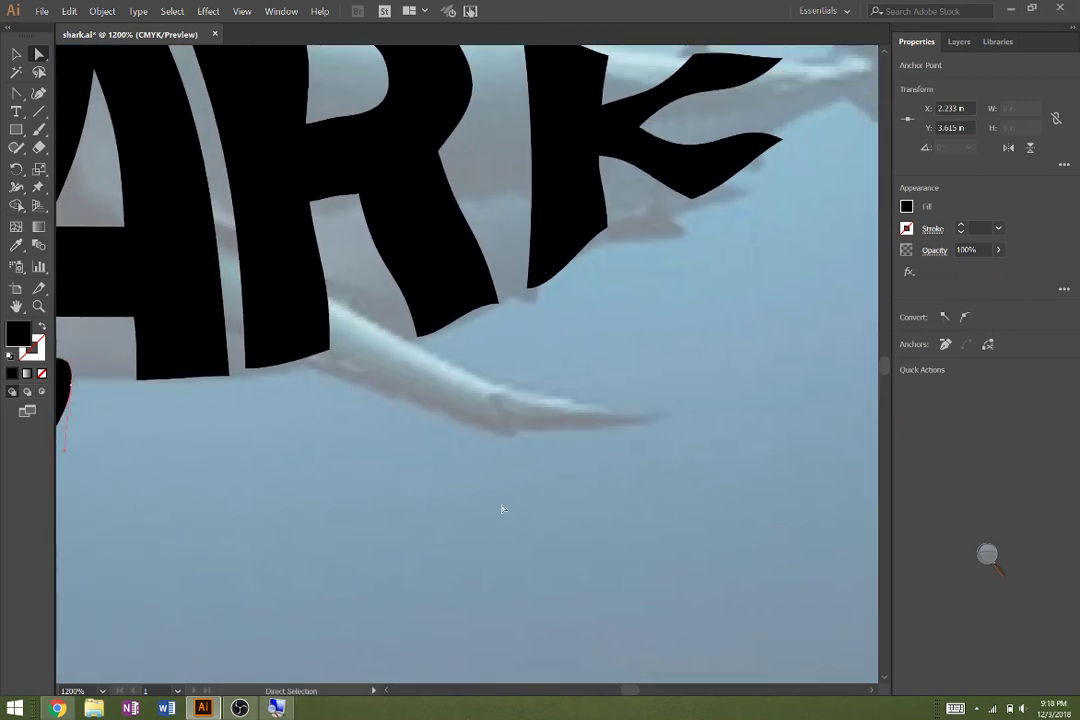
key("p")
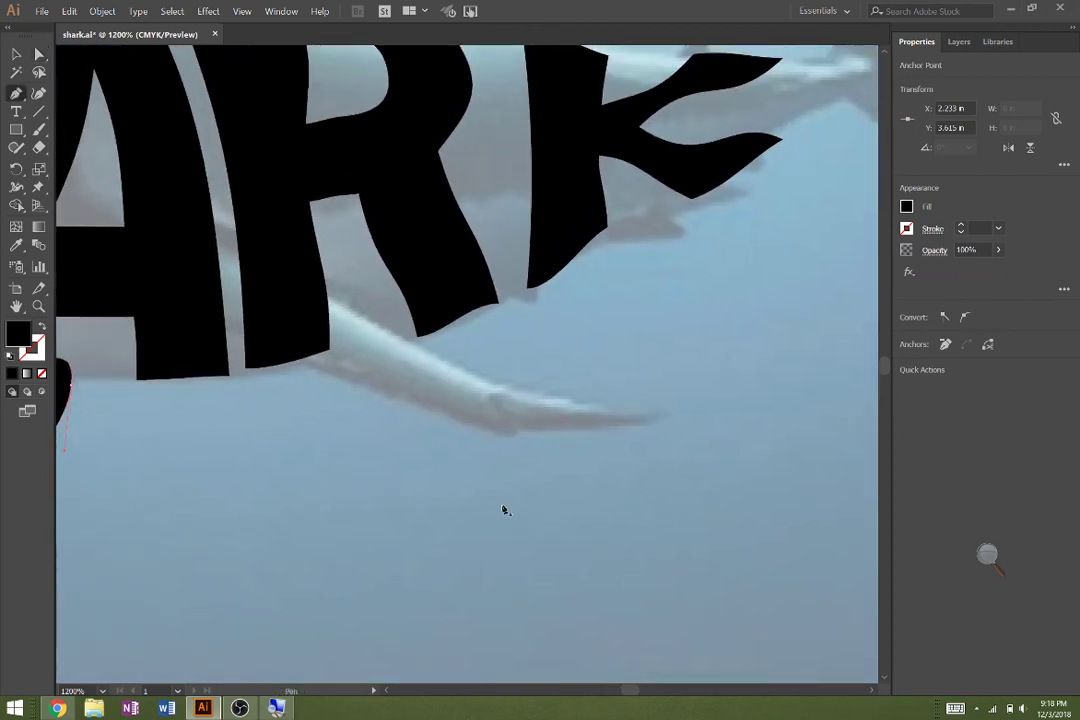
left_click(316, 369)
left_click(366, 330)
left_click(410, 353)
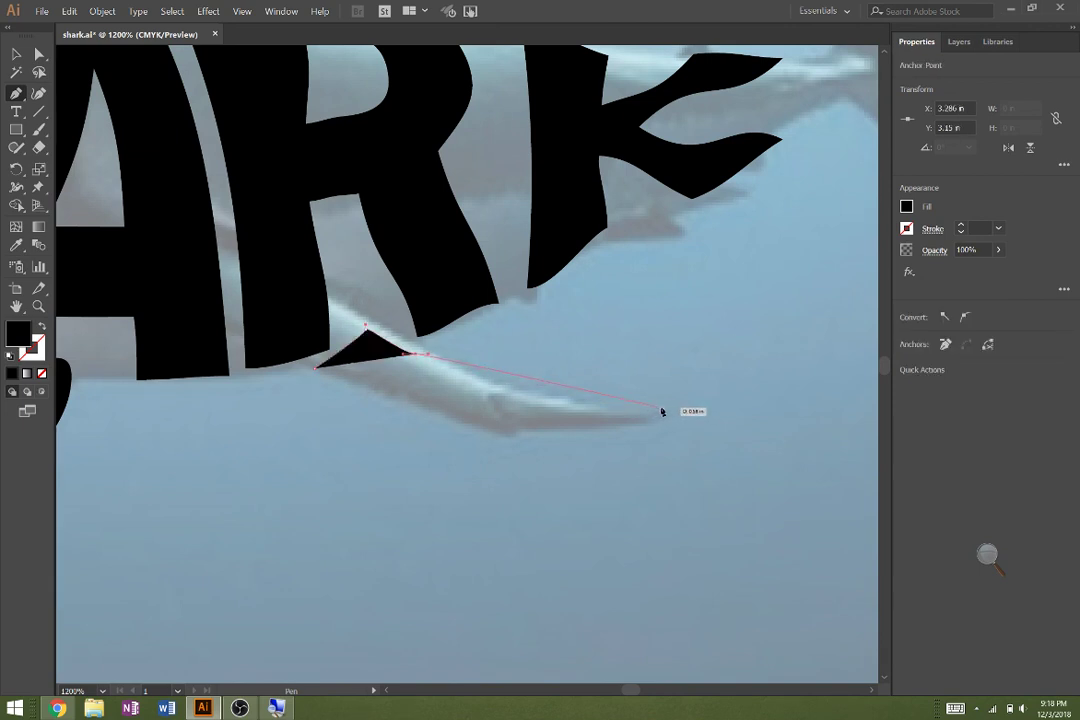
left_click_drag(660, 408, 686, 386)
left_click_drag(563, 440, 620, 441)
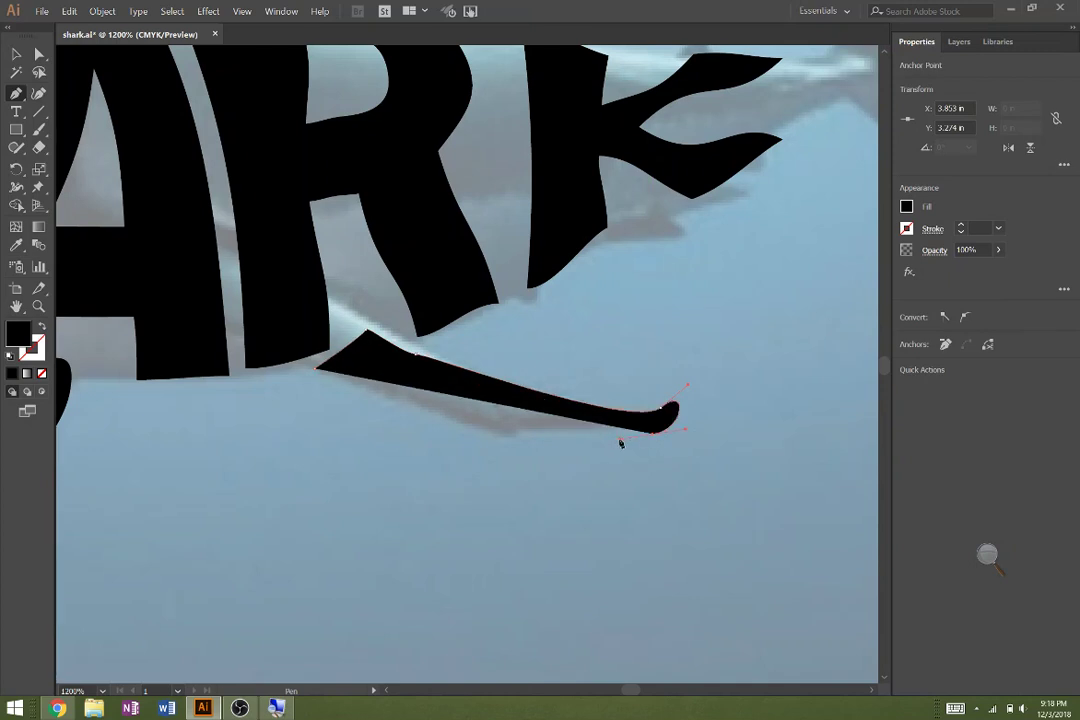
left_click_drag(318, 371, 284, 347)
left_click_drag(240, 308, 212, 282)
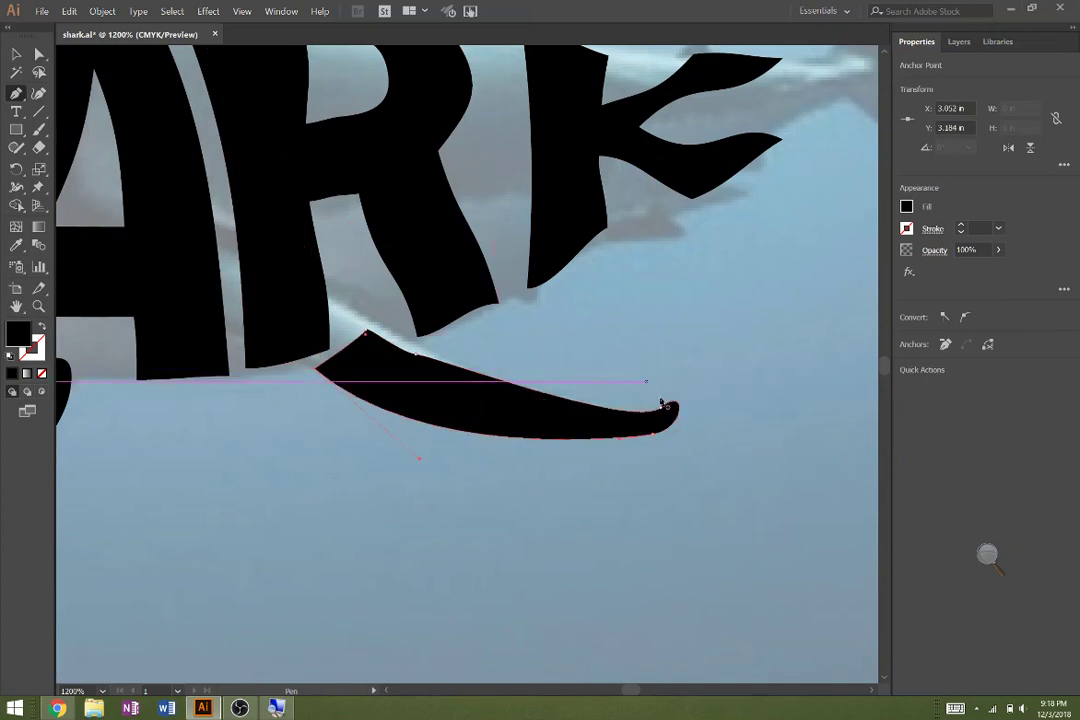
- Flatten the bulging tip of the long fin by adjusting the direction handles of its end points
key("a")
left_click(662, 410)
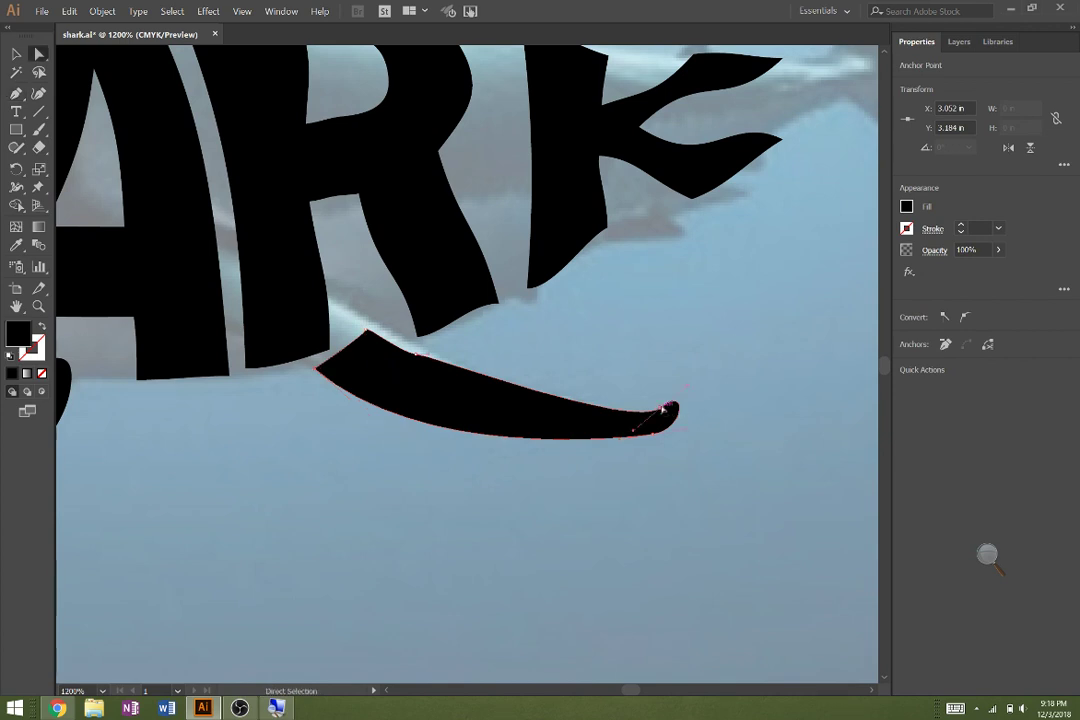
left_click_drag(689, 388, 673, 436)
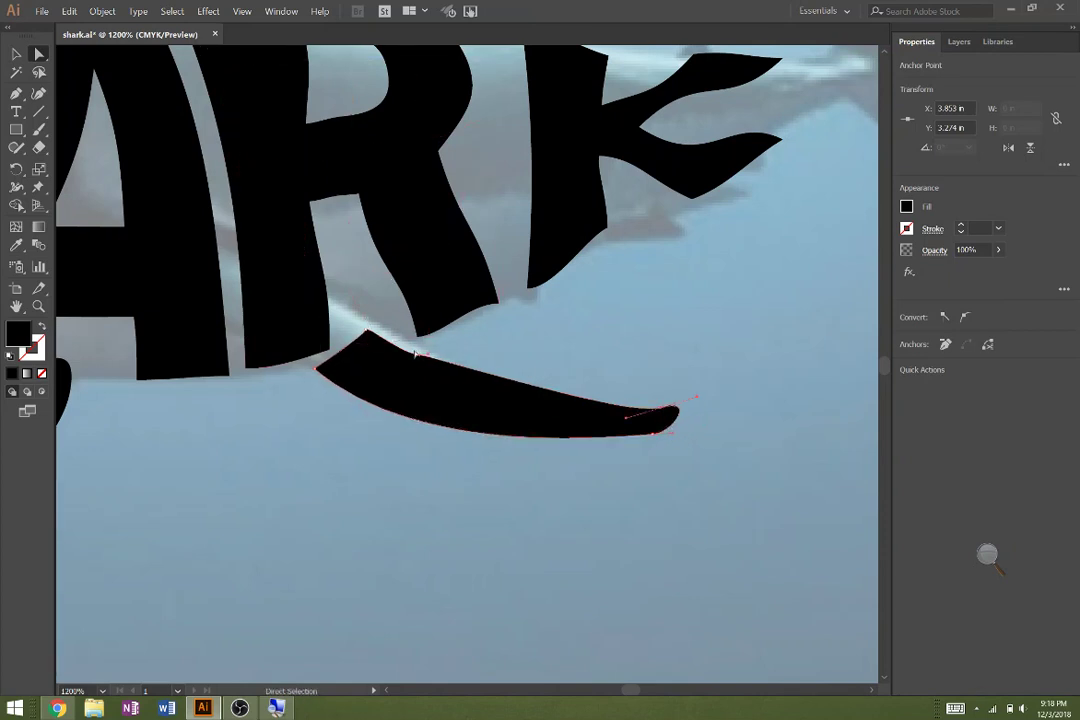
- Move the long fin's upper front corner and the neighbouring top-edge anchor point up to the photo's outline beneath the R
left_click(415, 355)
left_click(414, 368)
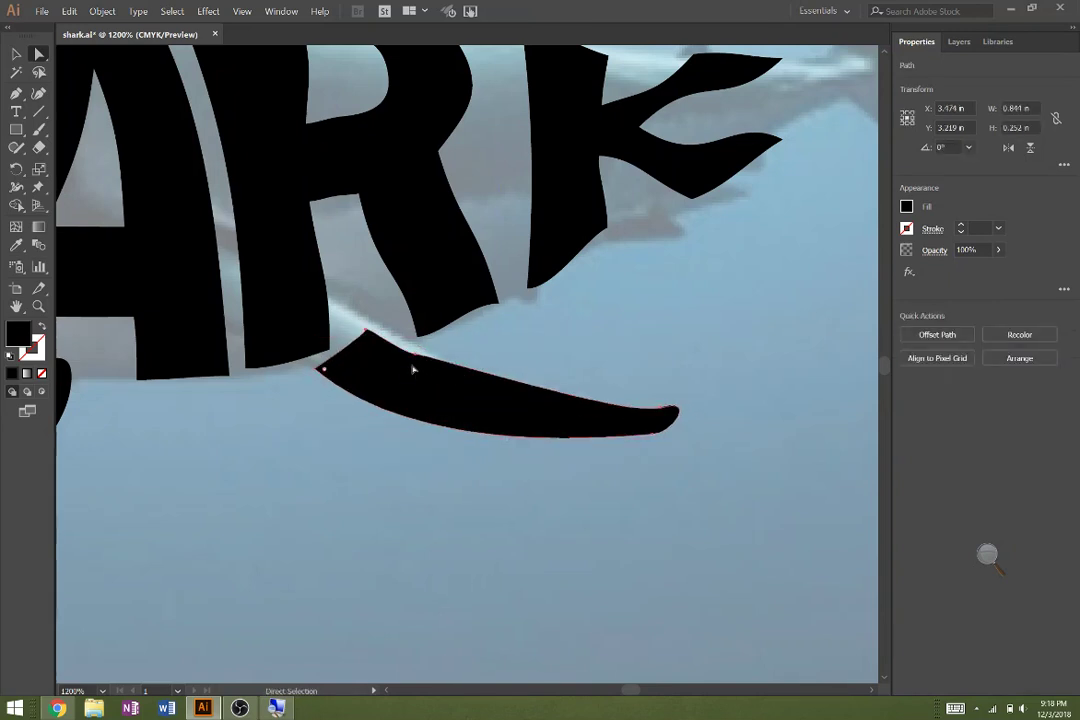
left_click(416, 356)
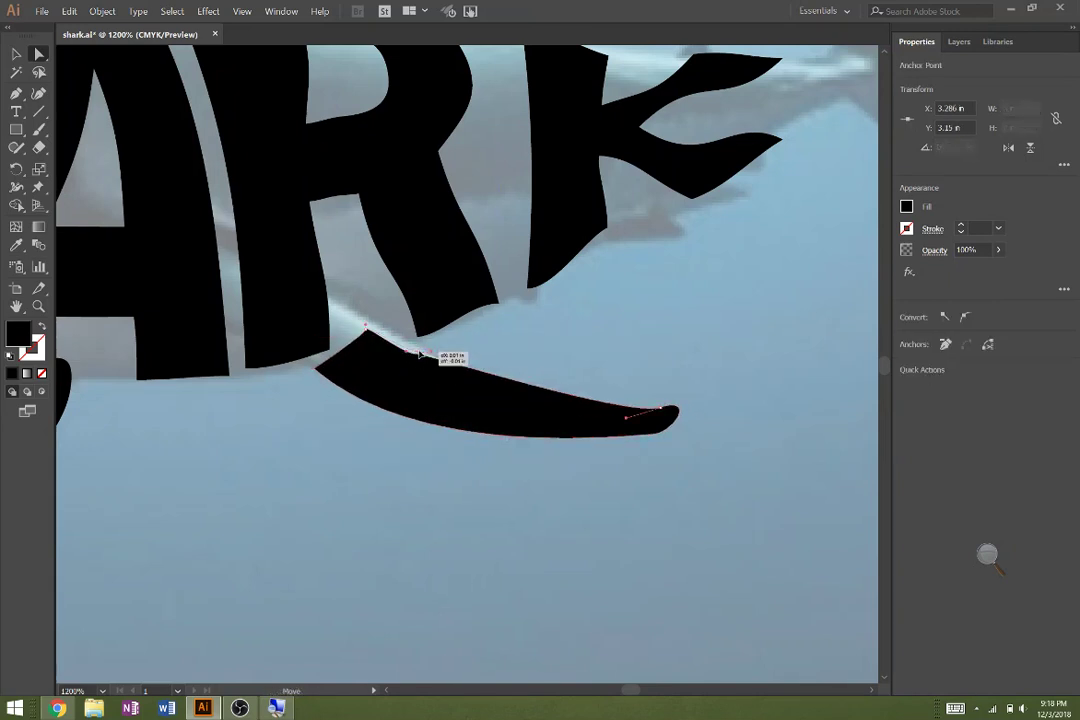
left_click(370, 333)
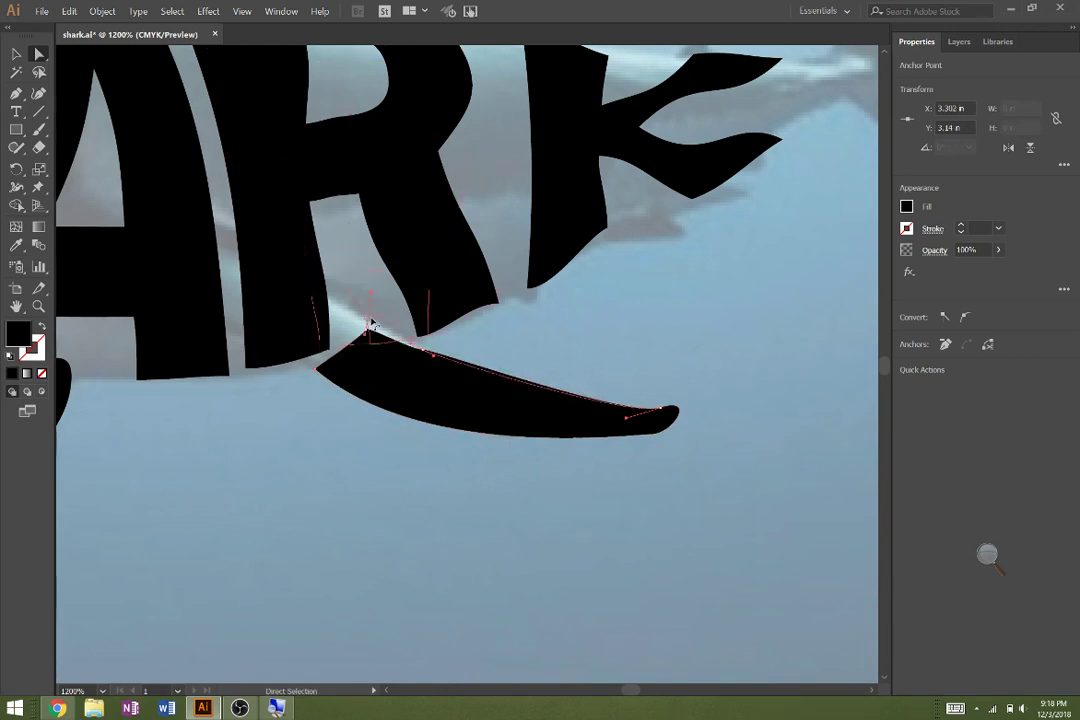
left_click_drag(369, 336, 366, 320)
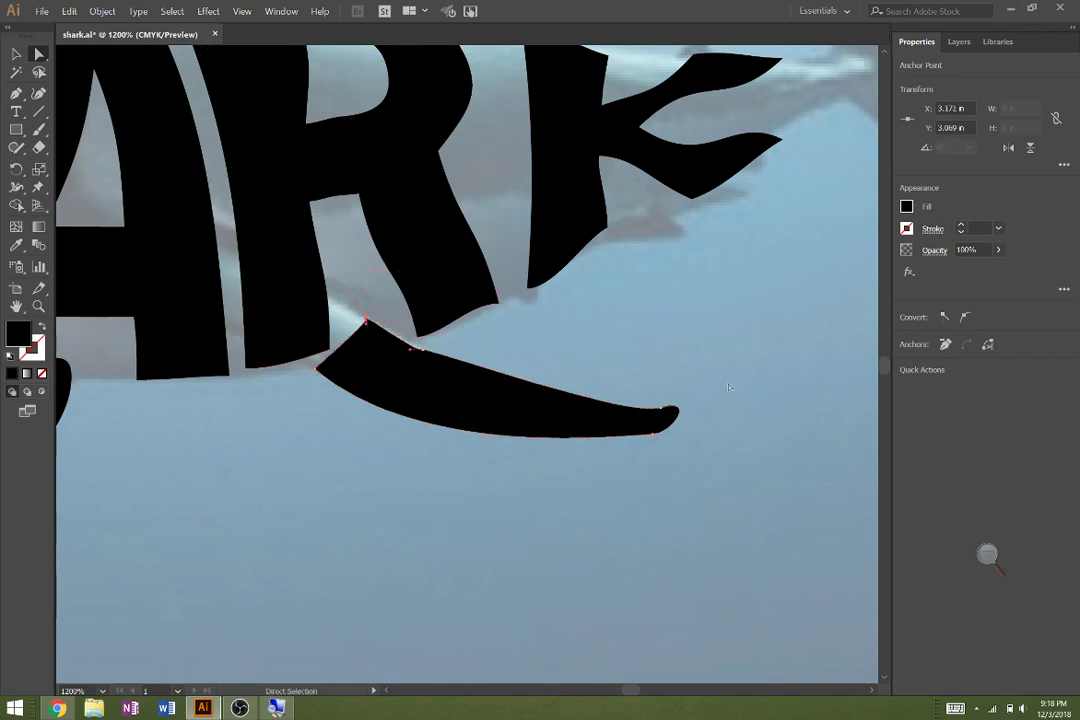
- Draw a closed black shape with the Pen tool over the shark's tail fin, with a V-shaped notch facing the K
left_click_drag(728, 387, 448, 571)
left_click_drag(540, 362, 456, 469)
key("p")
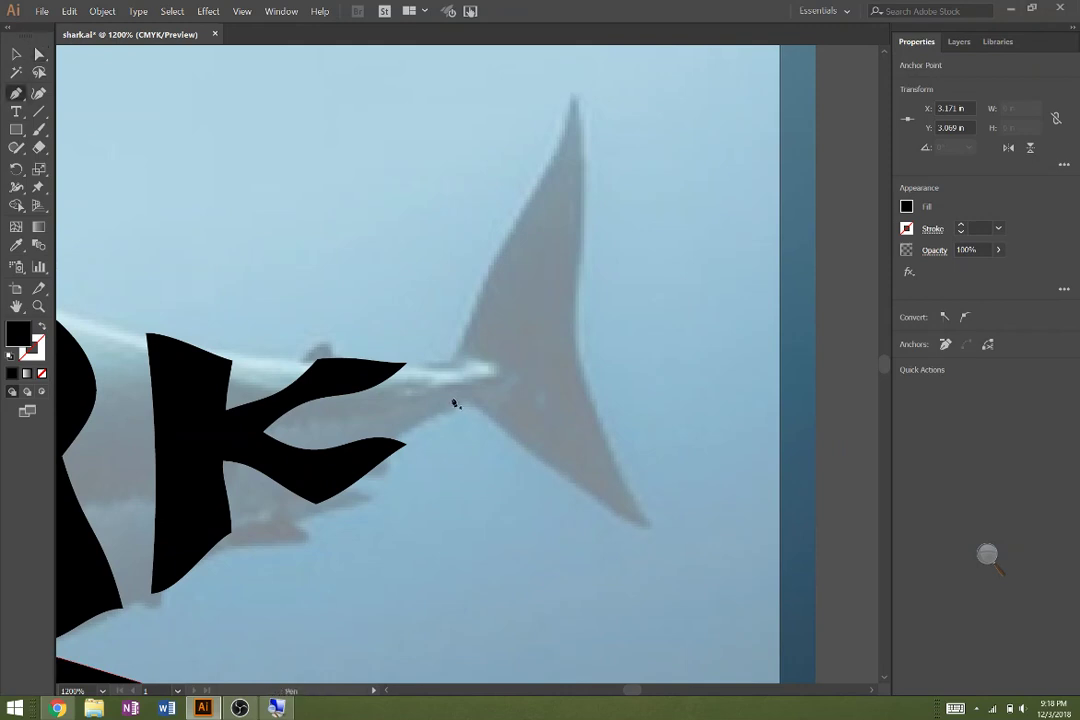
left_click(443, 367)
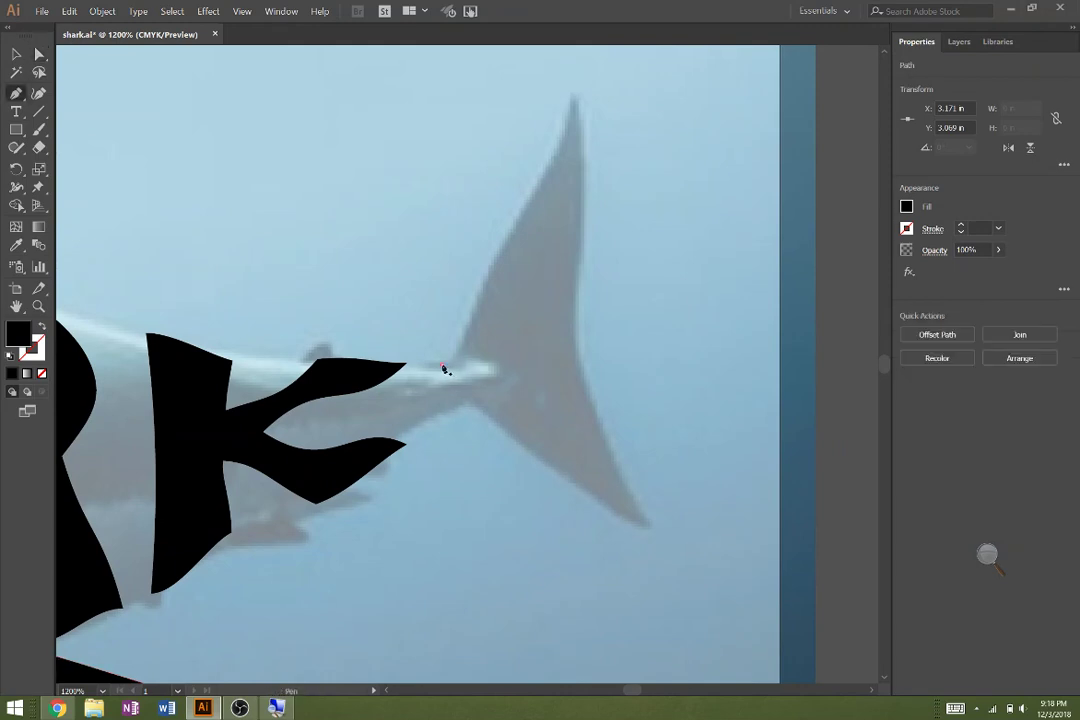
left_click_drag(480, 378, 461, 405)
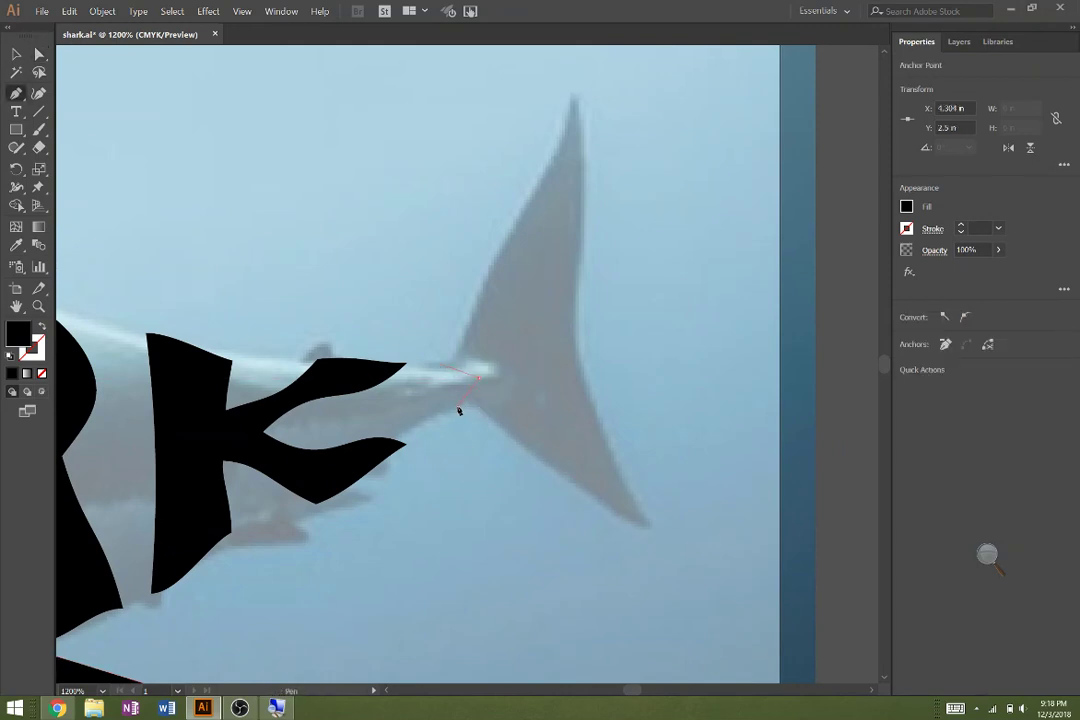
left_click(458, 405)
left_click_drag(683, 523, 682, 521)
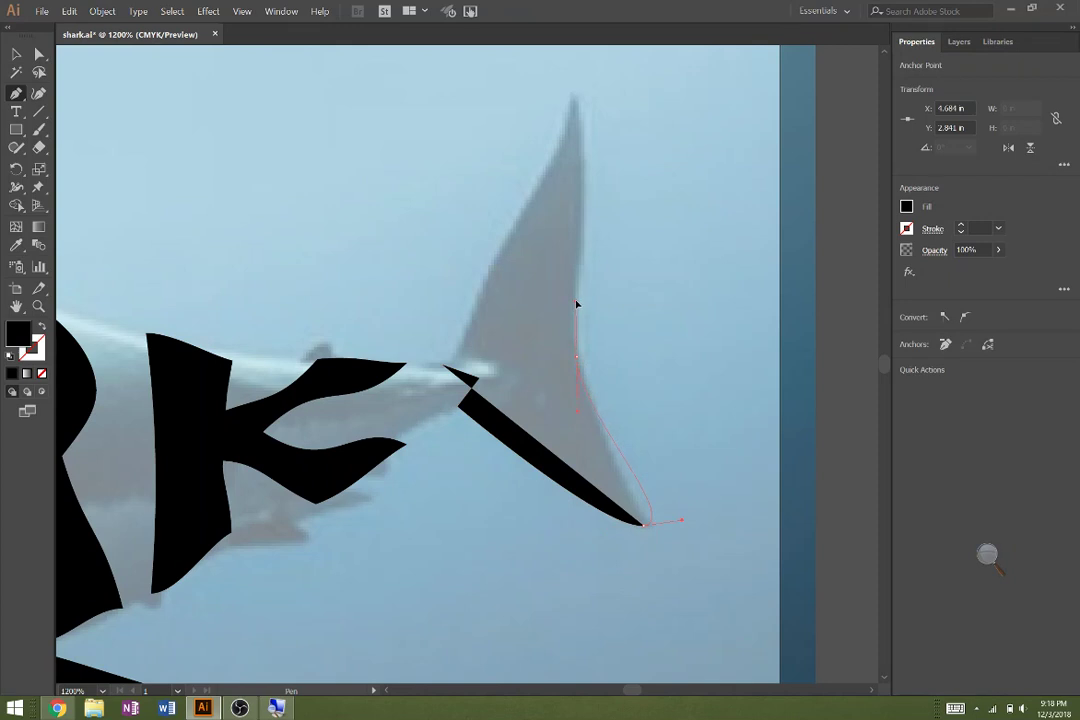
left_click_drag(576, 303, 577, 300)
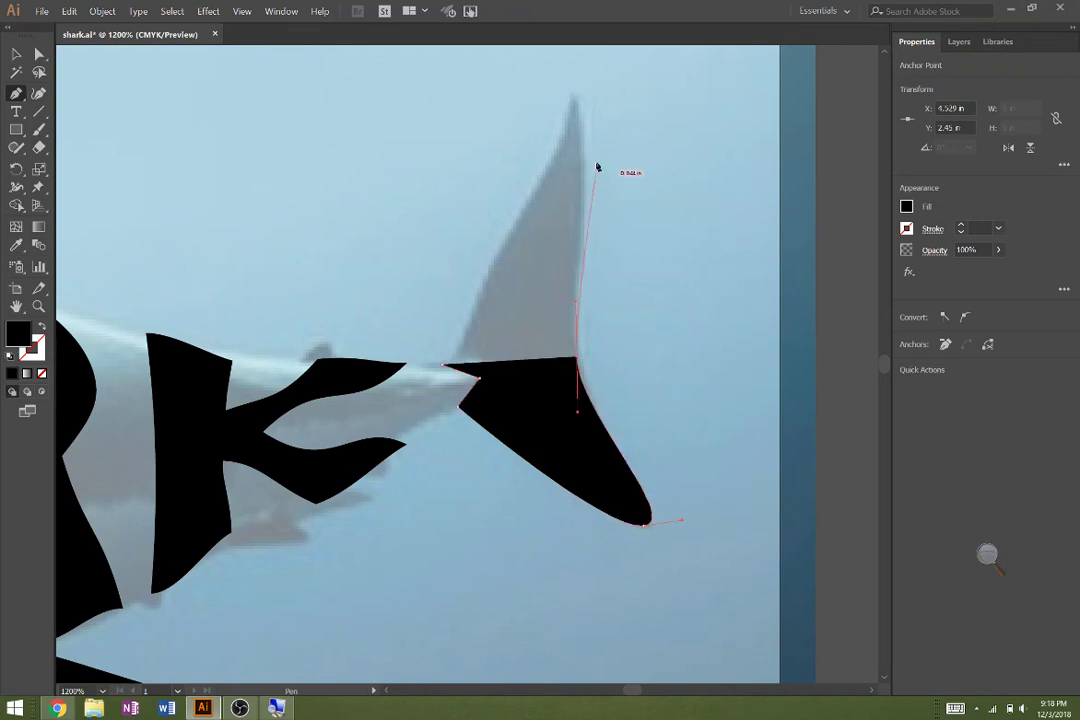
left_click(574, 94)
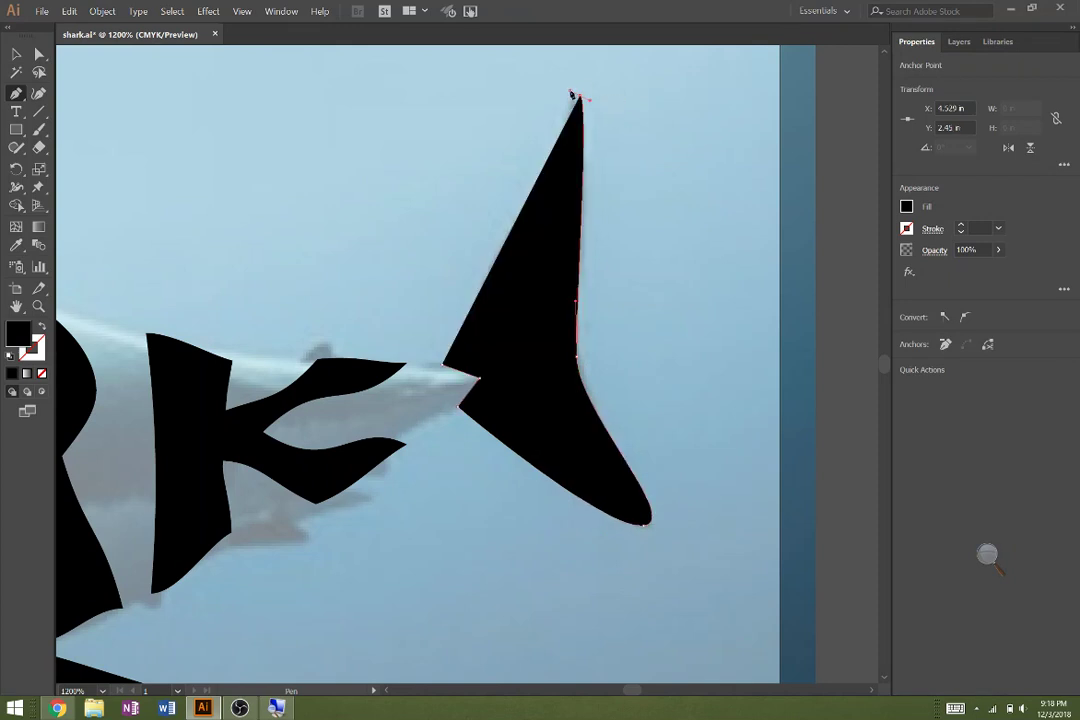
left_click(442, 366)
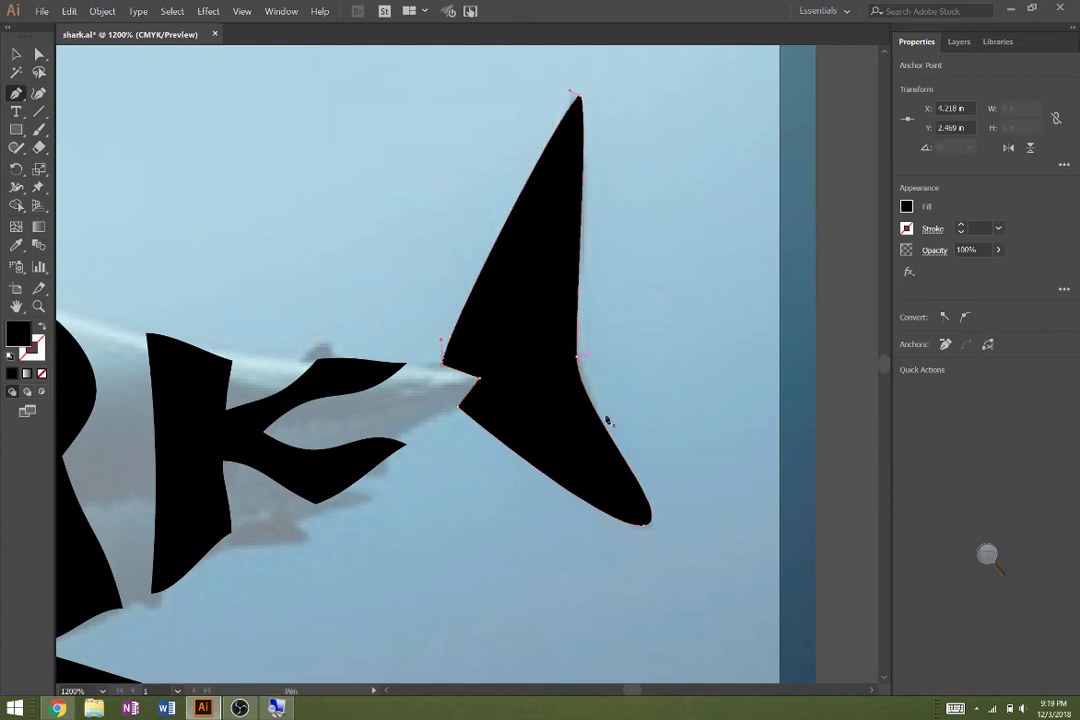
- Sharpen the tail fin's rounded lower tip by shortening and levelling the outer direction handle of its end point
left_click(645, 527)
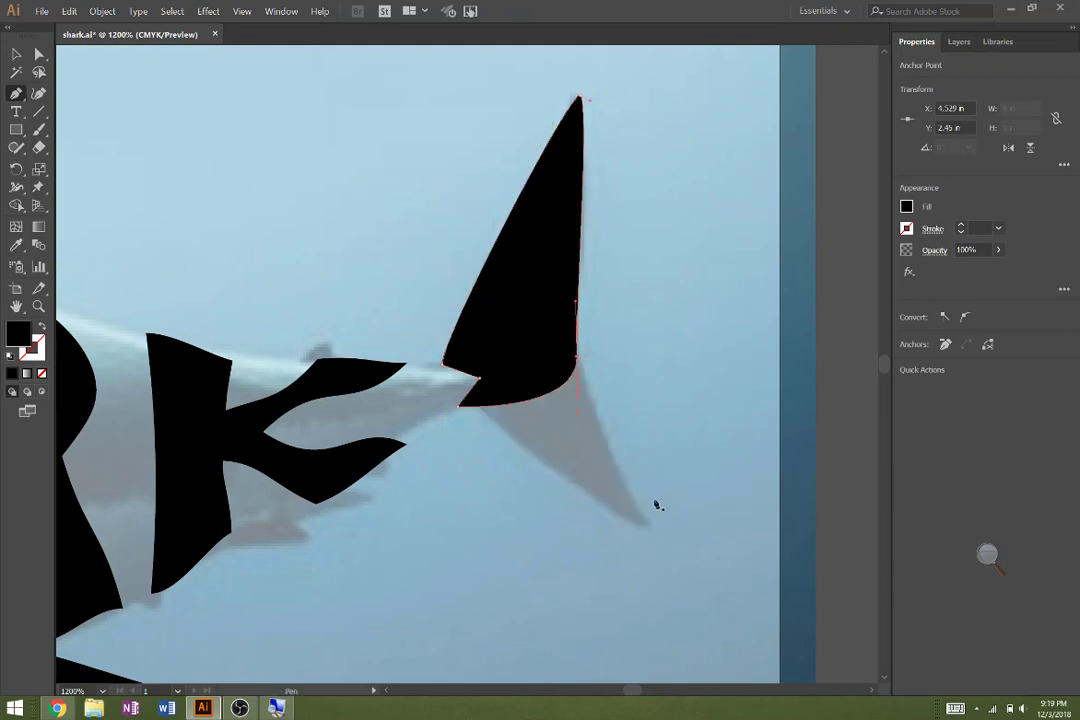
key("ctrl+z")
key("a")
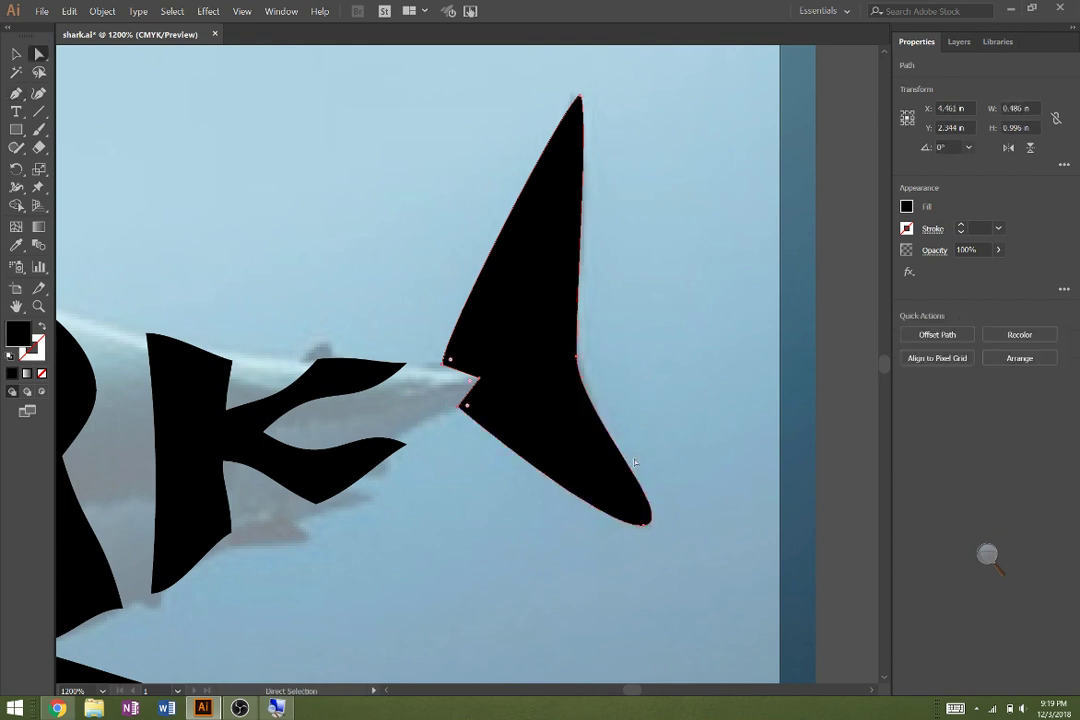
left_click(646, 528)
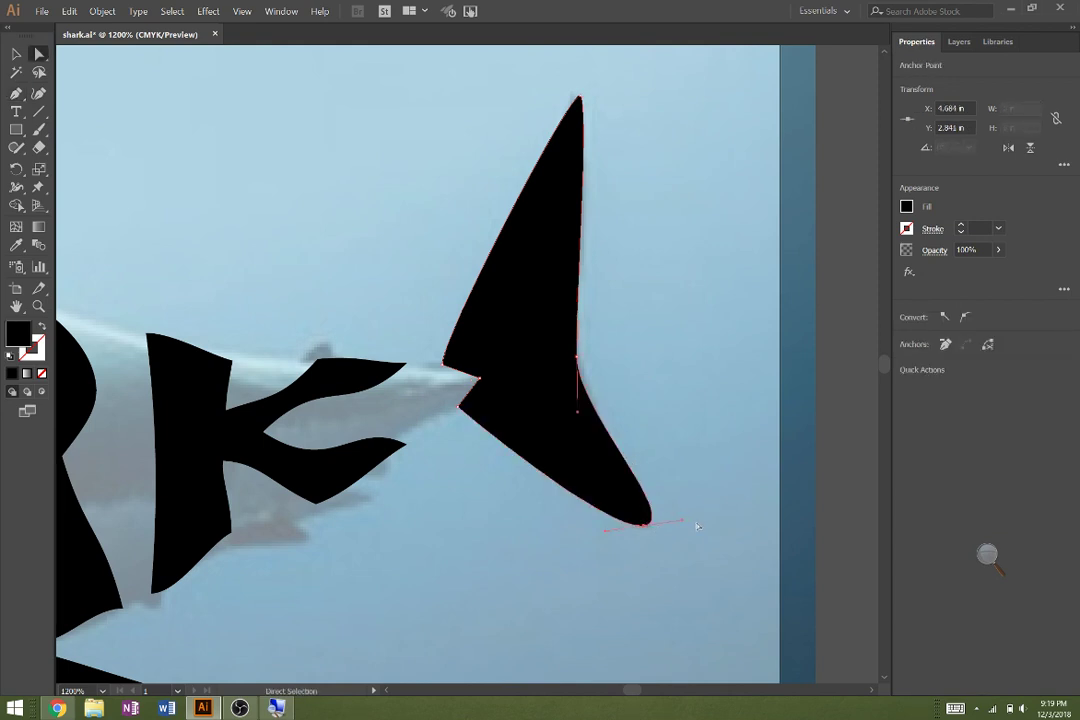
left_click_drag(684, 523, 658, 530)
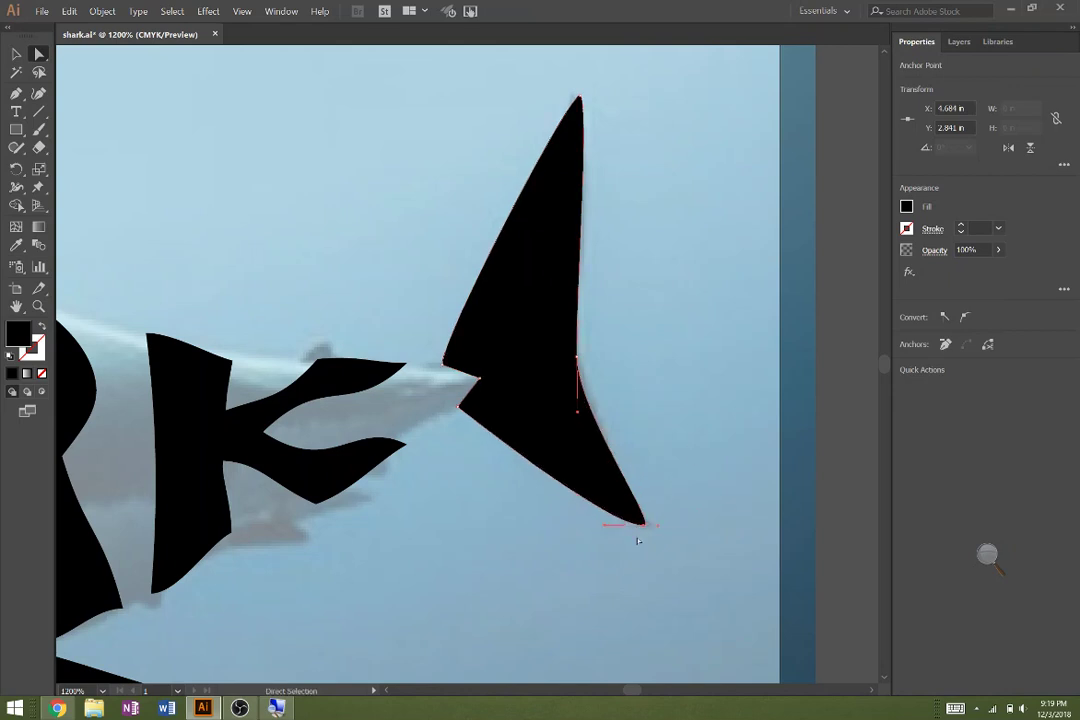
- Hide Layer 1 with the shark photo so that only the black lettering and fins show on the artboard
key("ctrl+minus")
scroll(439, 540, "down", 3)
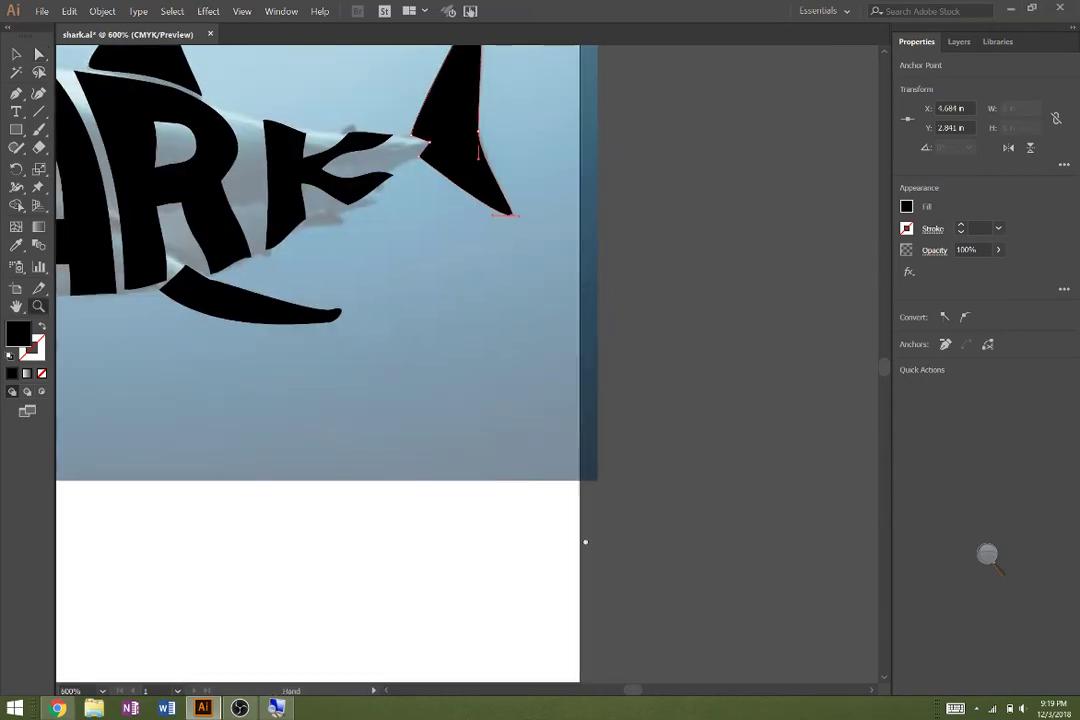
key("ctrl+minus")
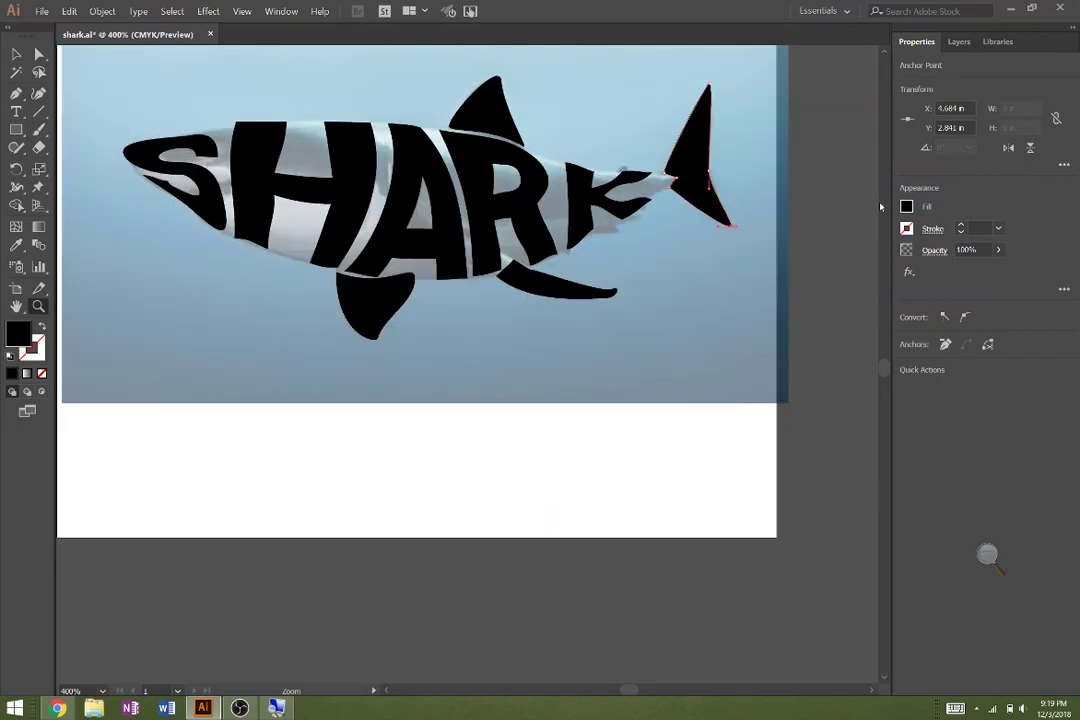
left_click(958, 41)
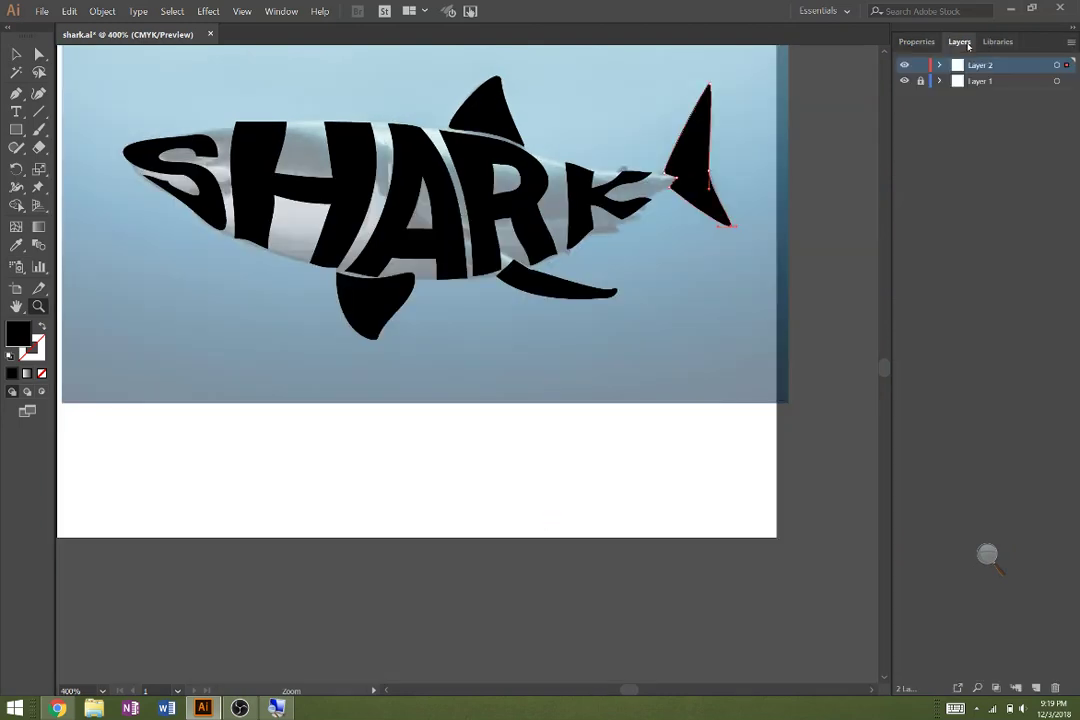
left_click(904, 82)
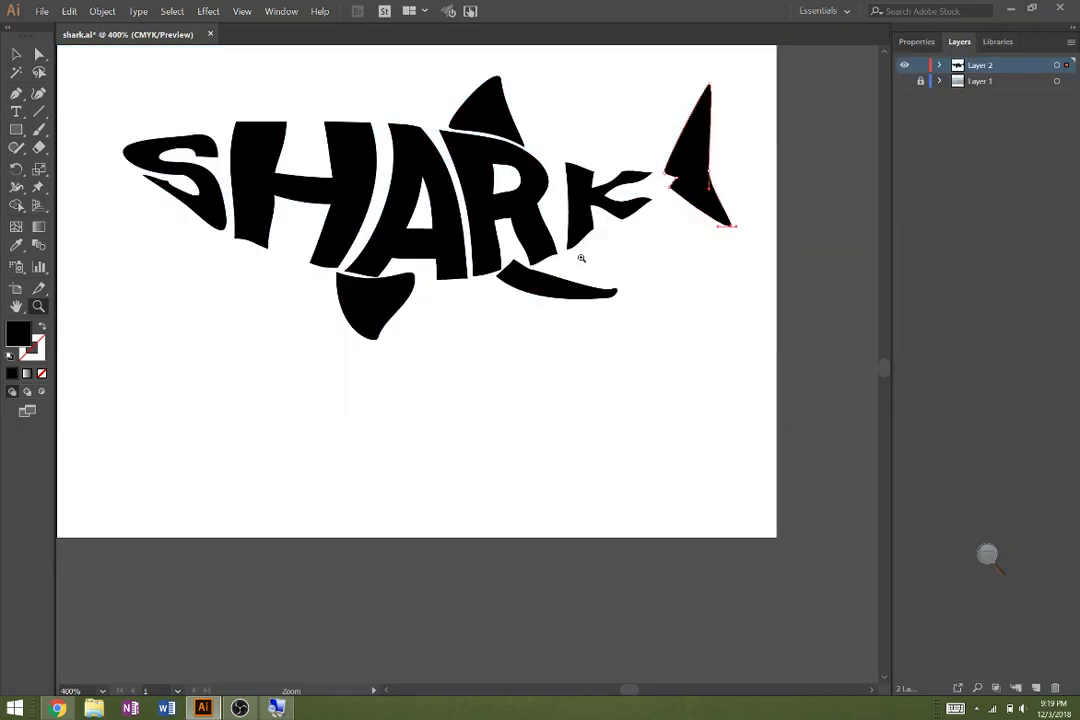
key("ctrl+minus")
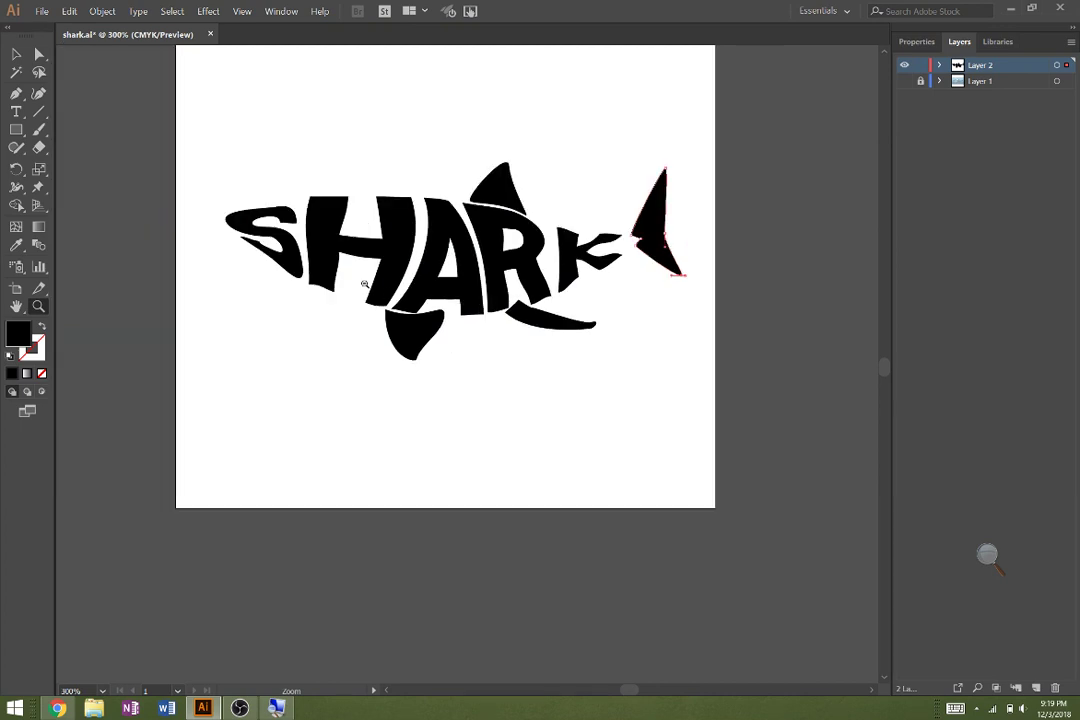
key("ctrl+minus")
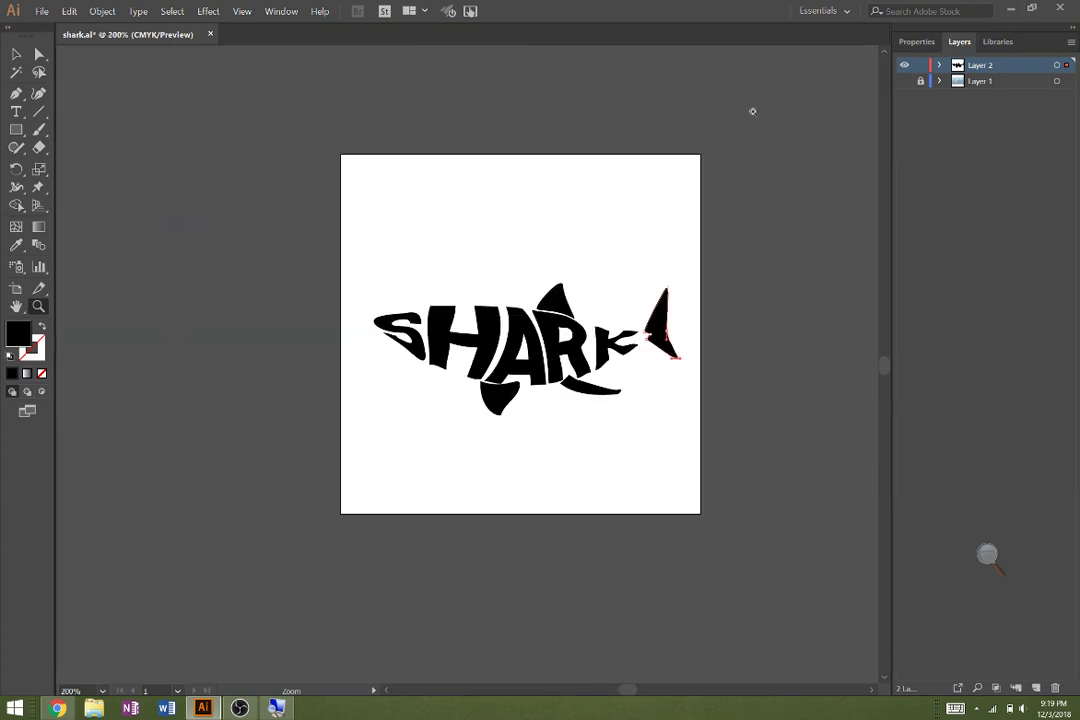
left_click(917, 42)
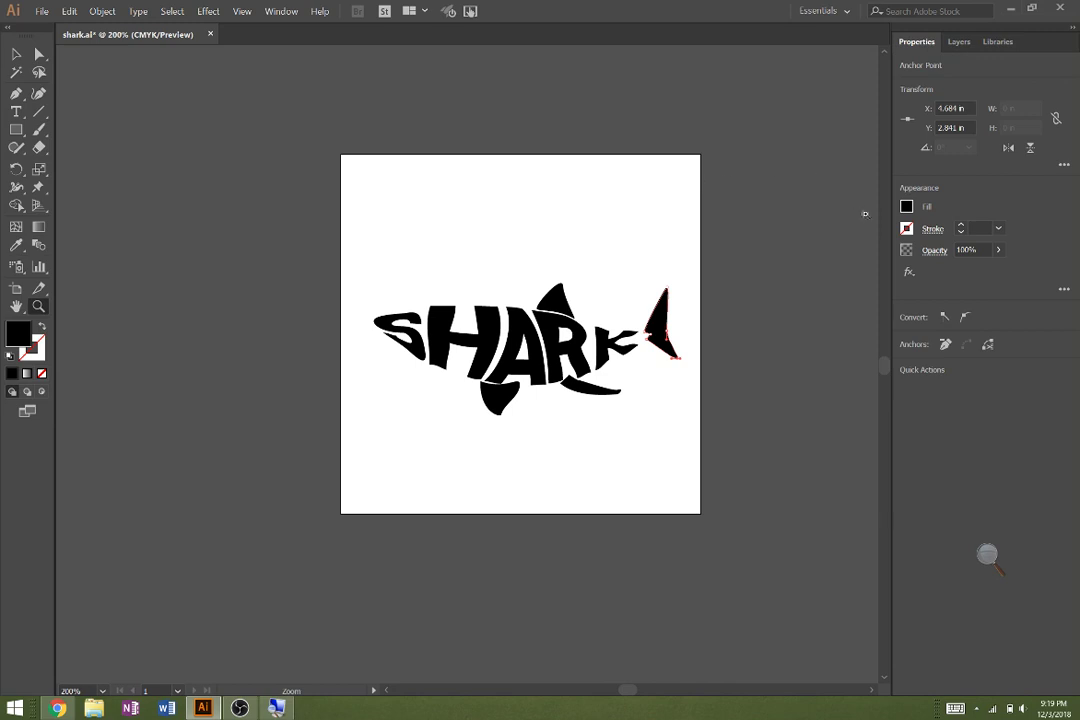
left_click(907, 207)
left_click(861, 199)
- Unlock all locked objects in the artwork
left_click(16, 54)
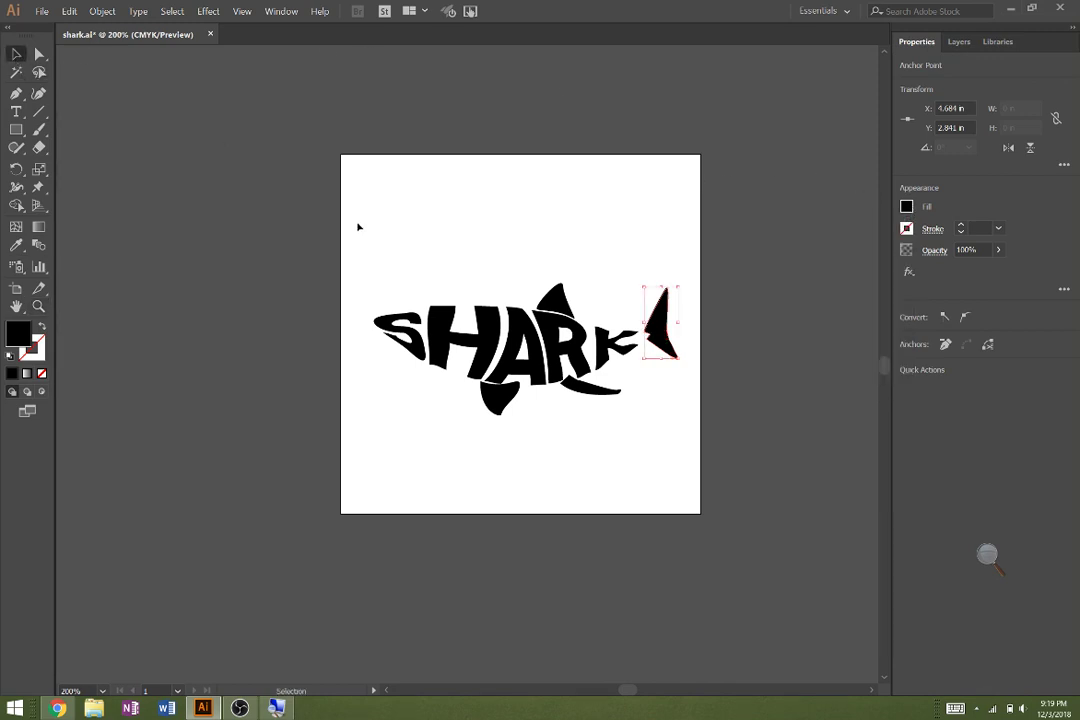
left_click(102, 11)
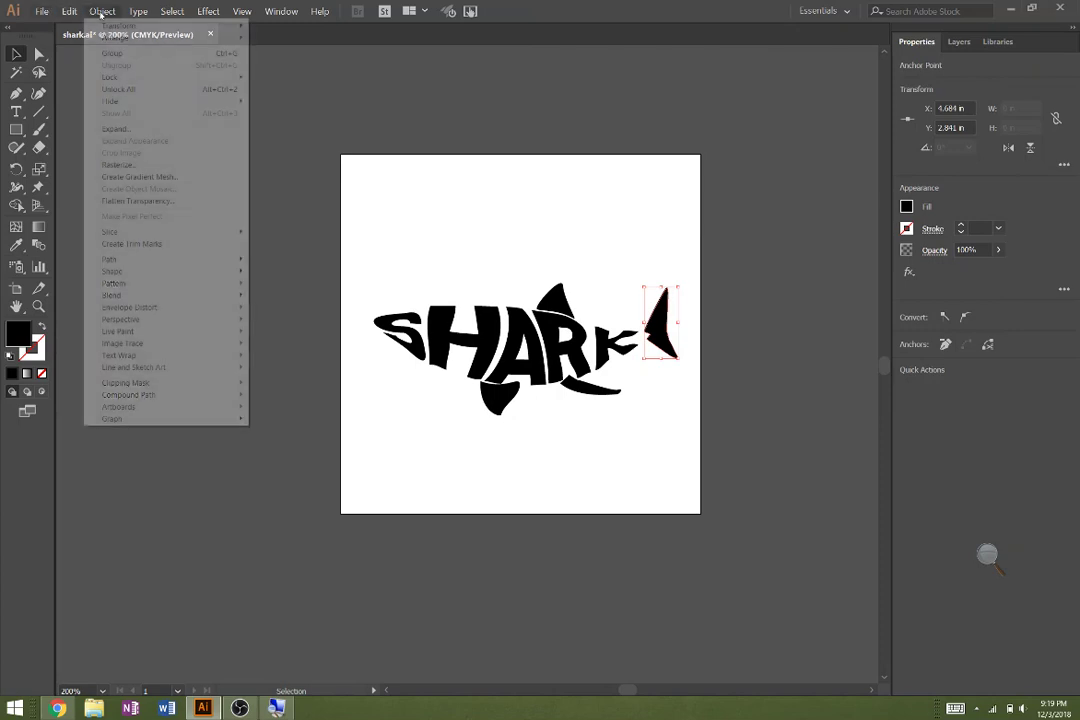
left_click(145, 90)
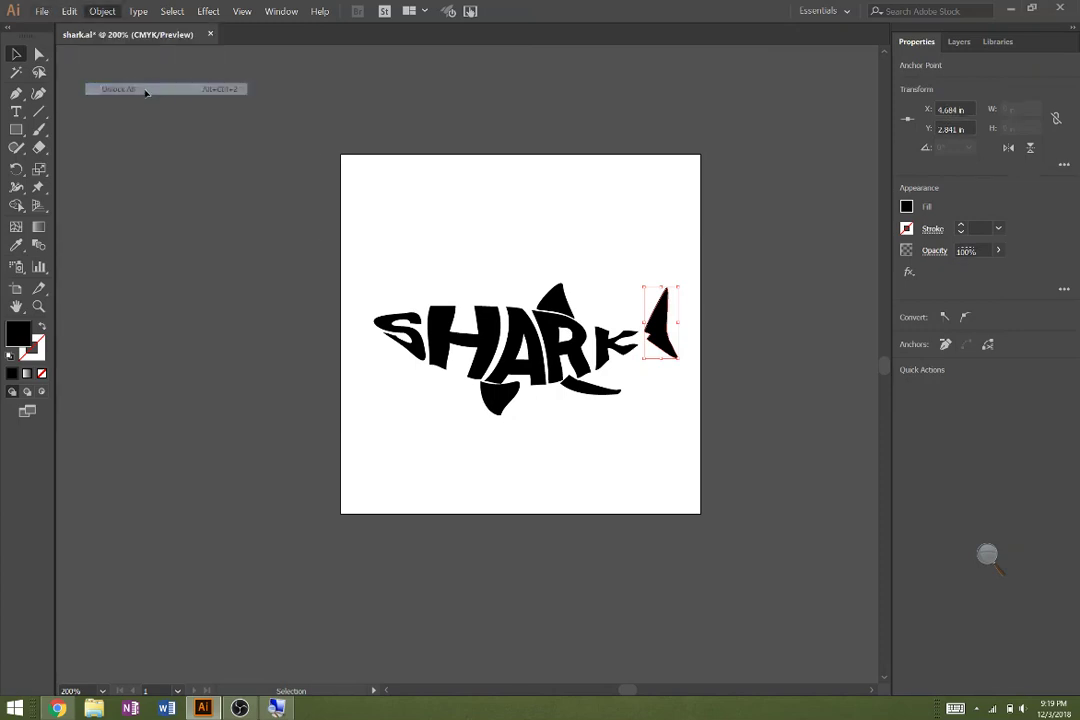
- Select all the letters and fins and expand them with Object and Fill enabled
left_click(960, 42)
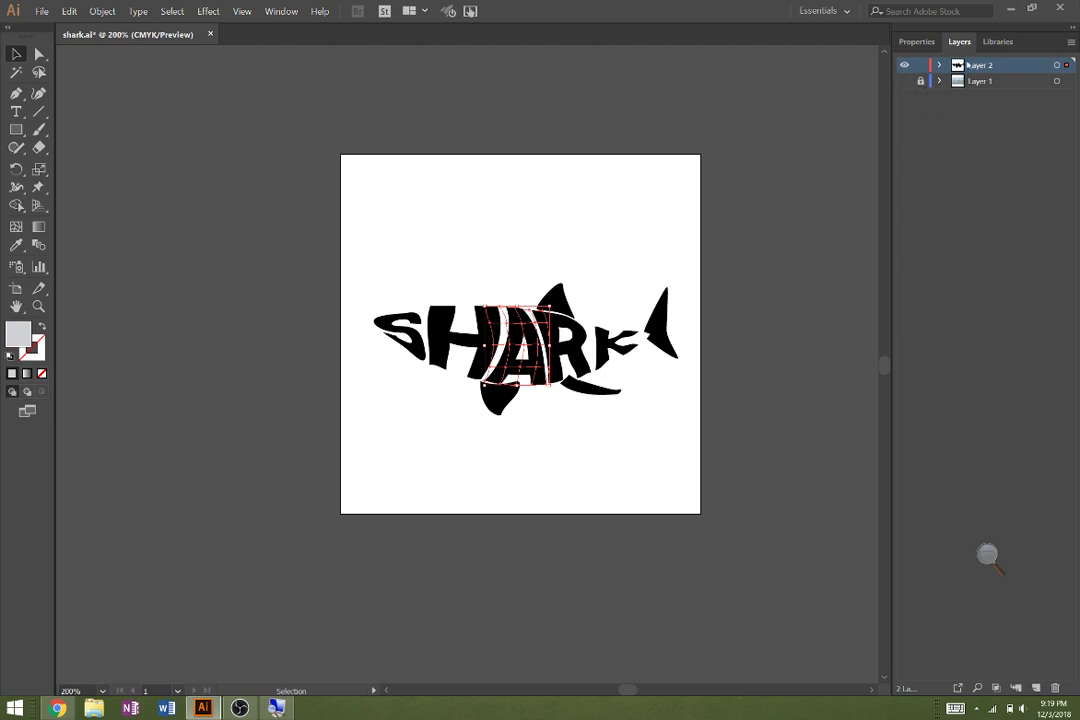
left_click_drag(285, 198, 748, 477)
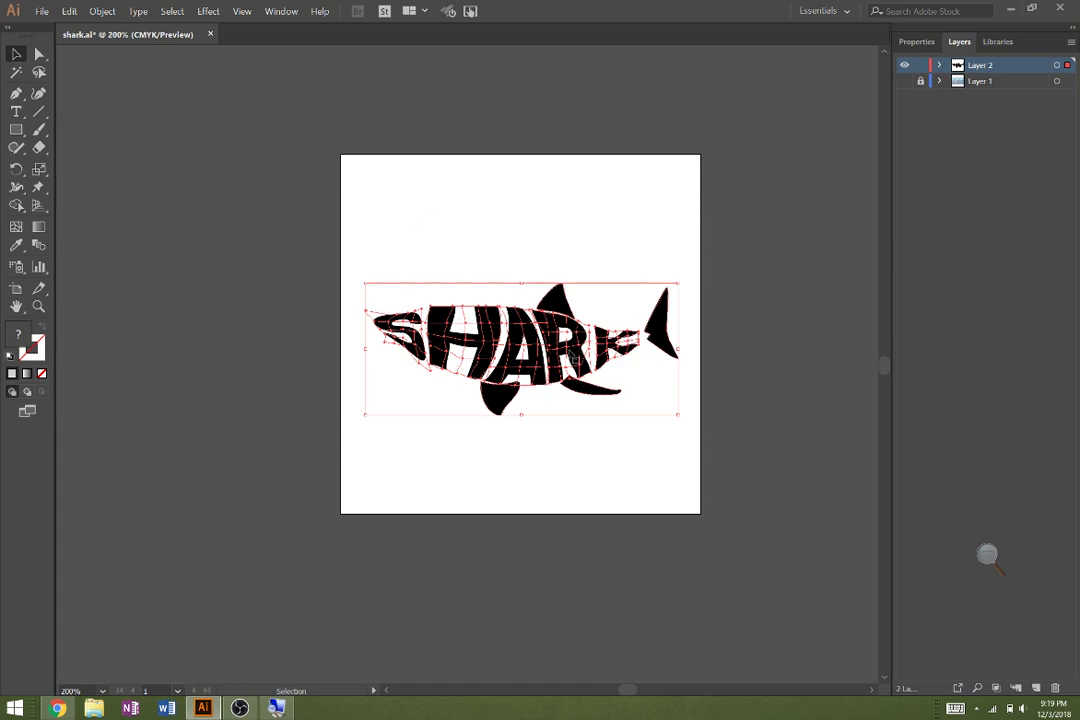
left_click(101, 11)
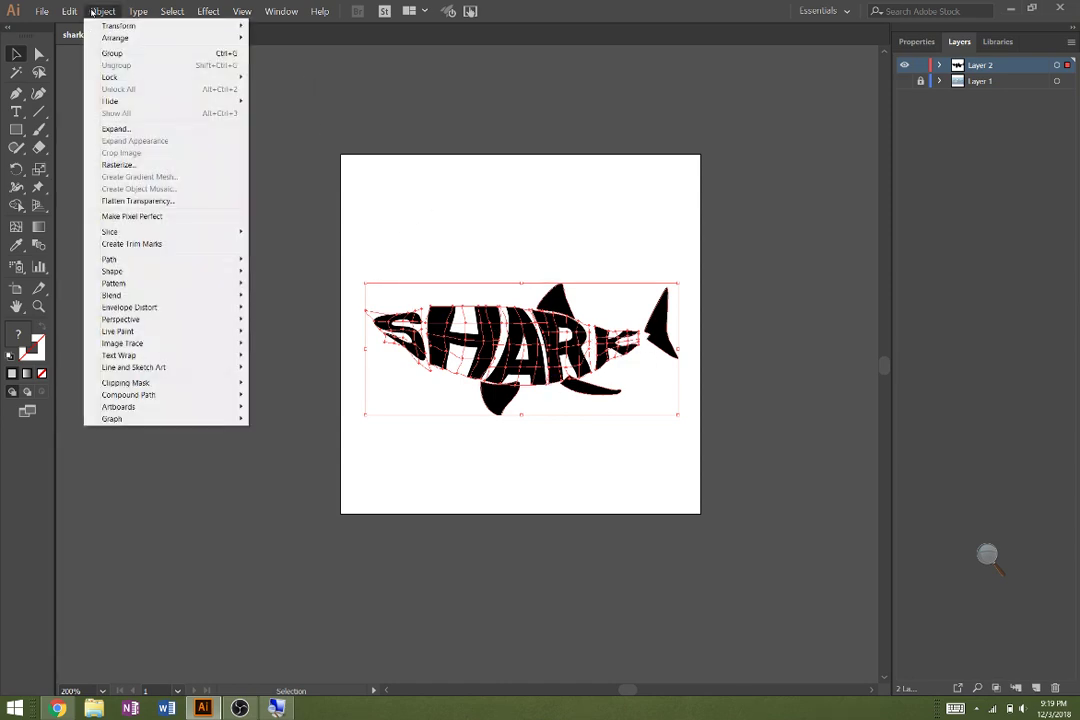
left_click(140, 130)
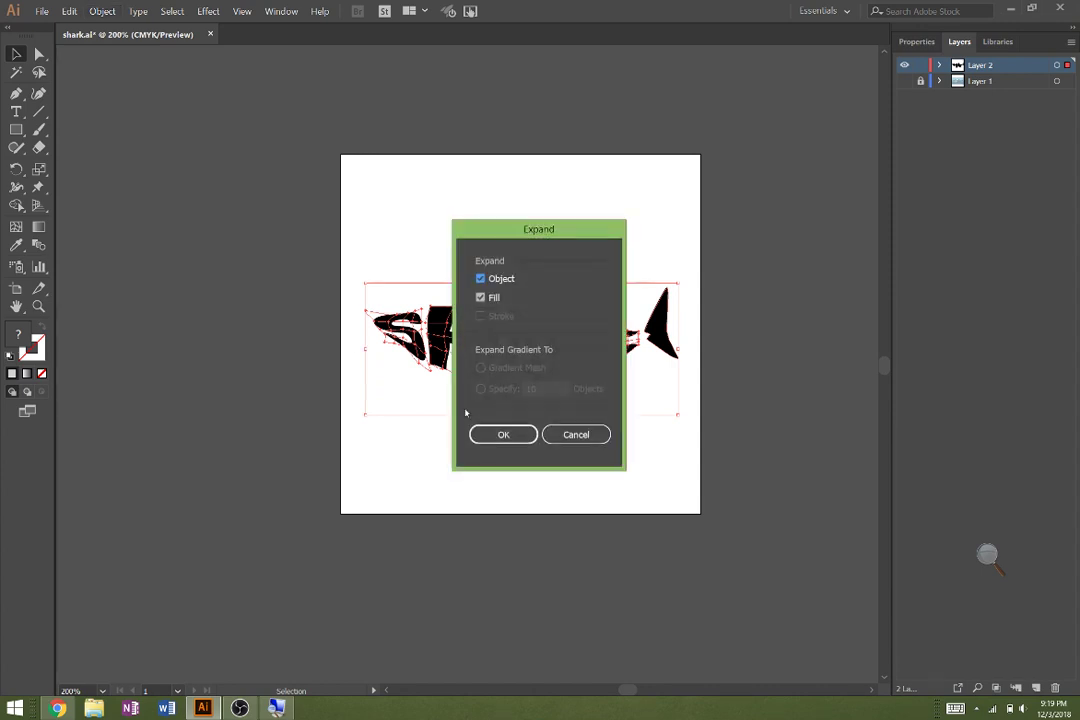
left_click(480, 434)
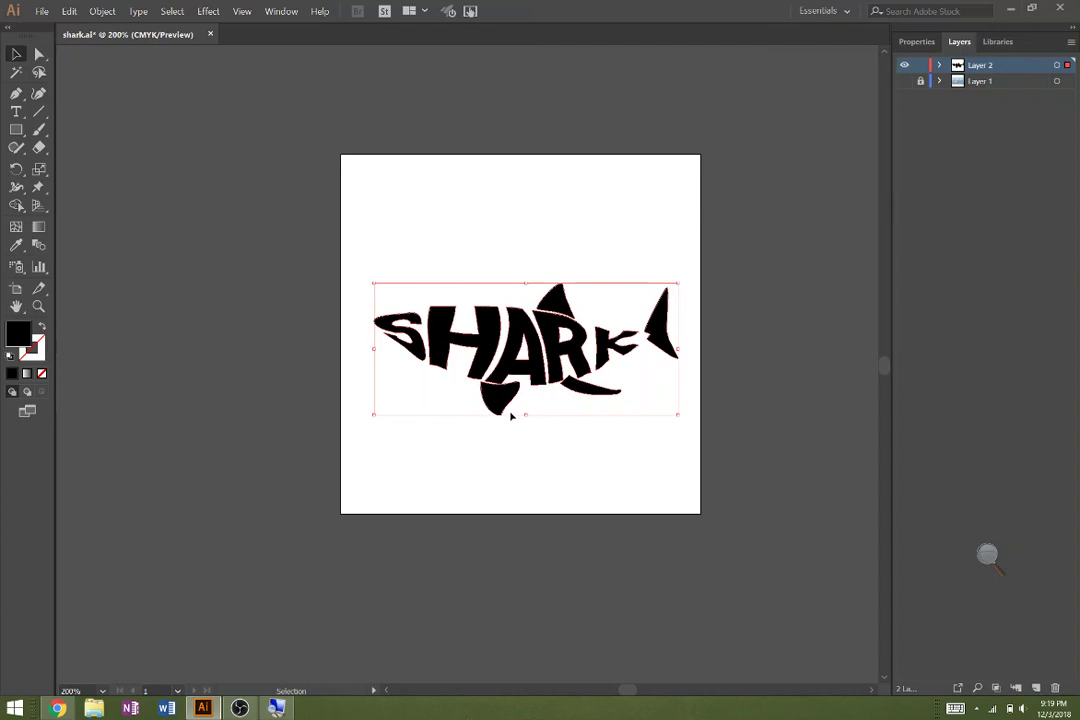
- Change the fill of the selected letters and fins to a medium gray swatch
left_click(914, 43)
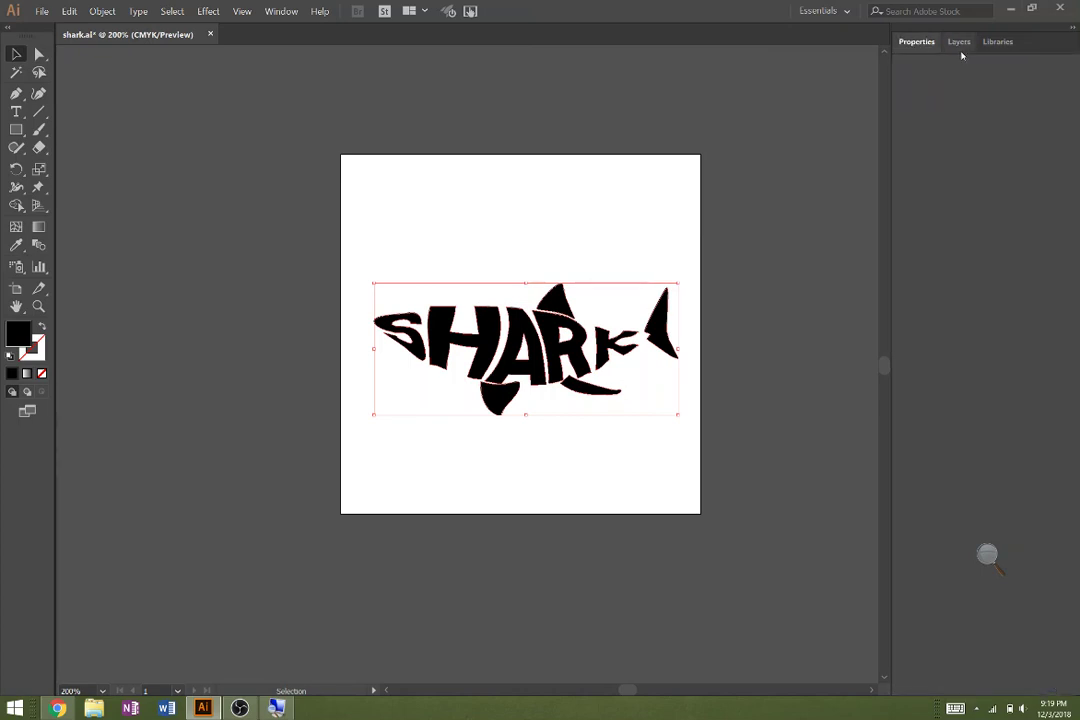
left_click(960, 43)
left_click(930, 43)
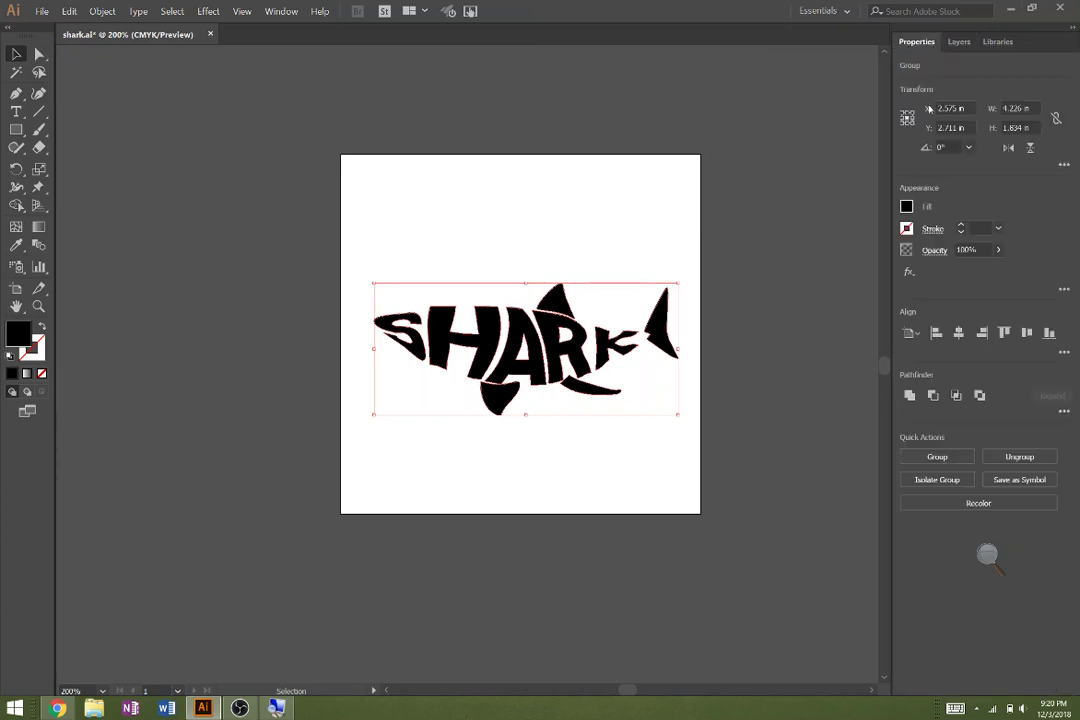
left_click(907, 207)
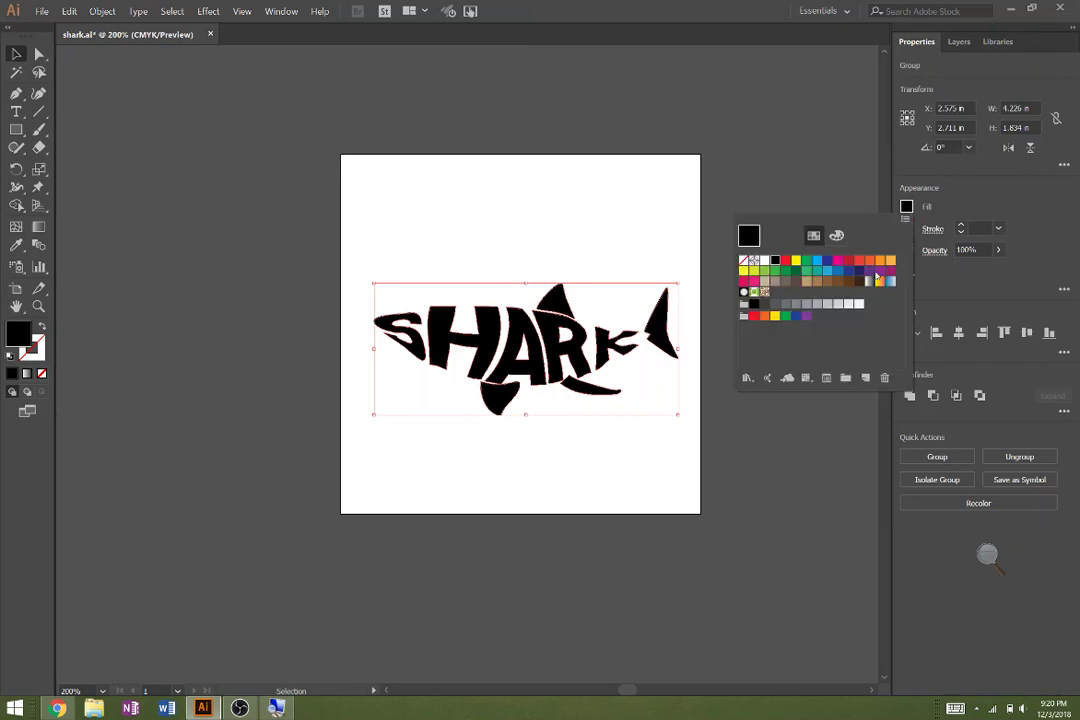
left_click(818, 308)
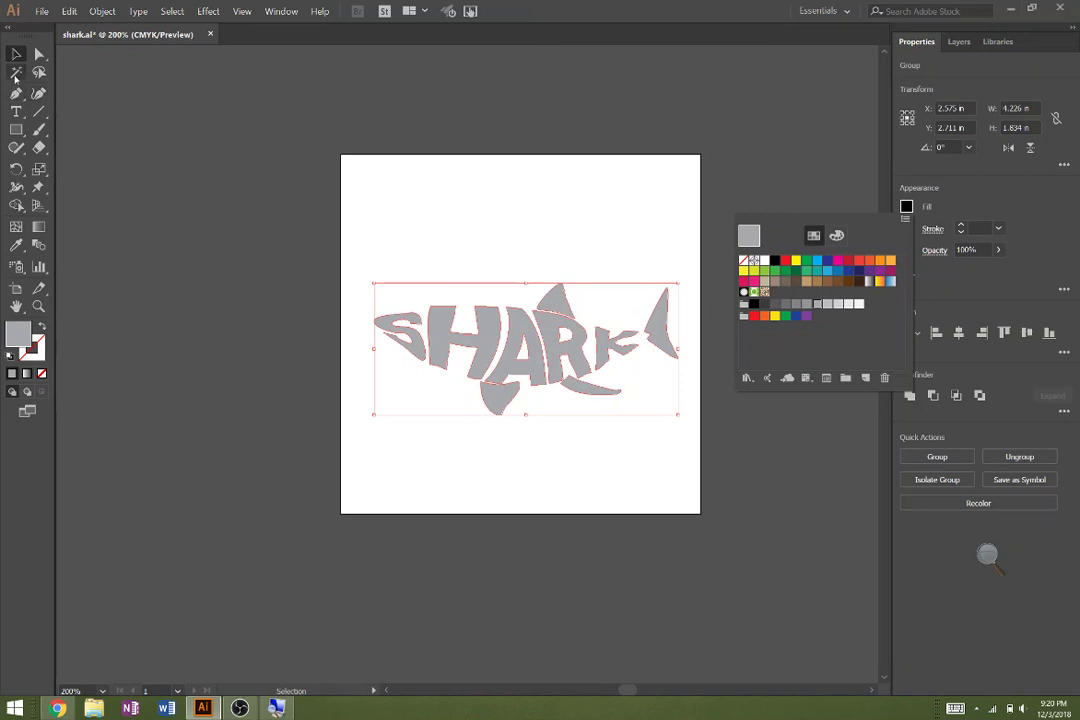
left_click(91, 11)
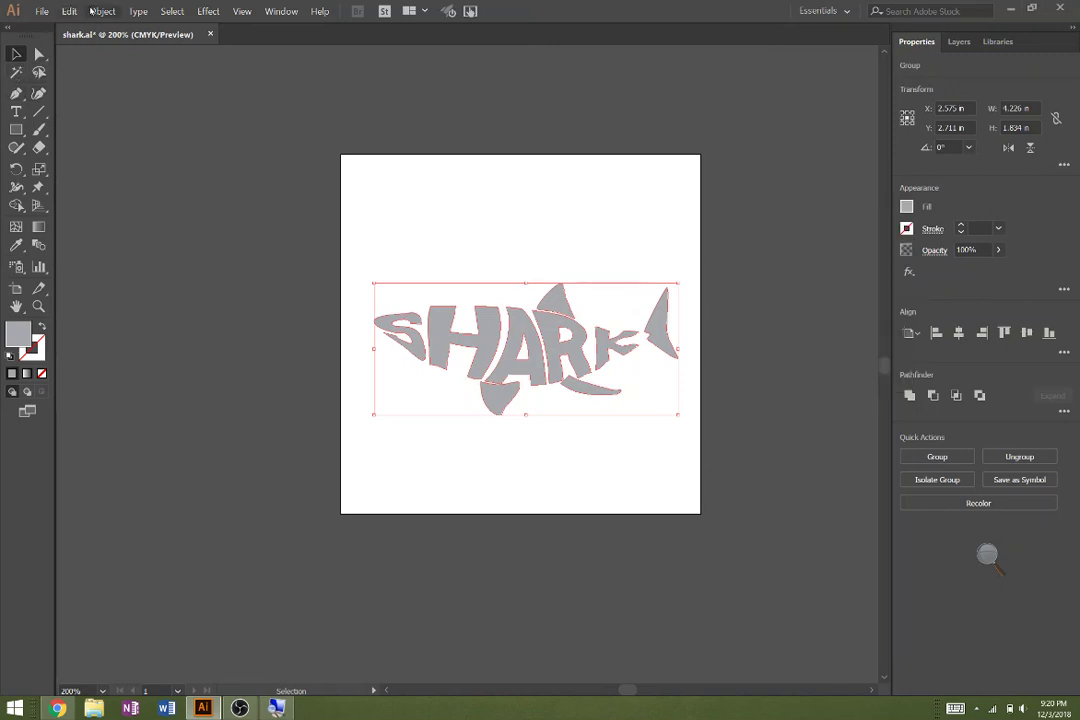
- Group the selected letters and fins and fill them with the White, Black gradient swatch
left_click(100, 11)
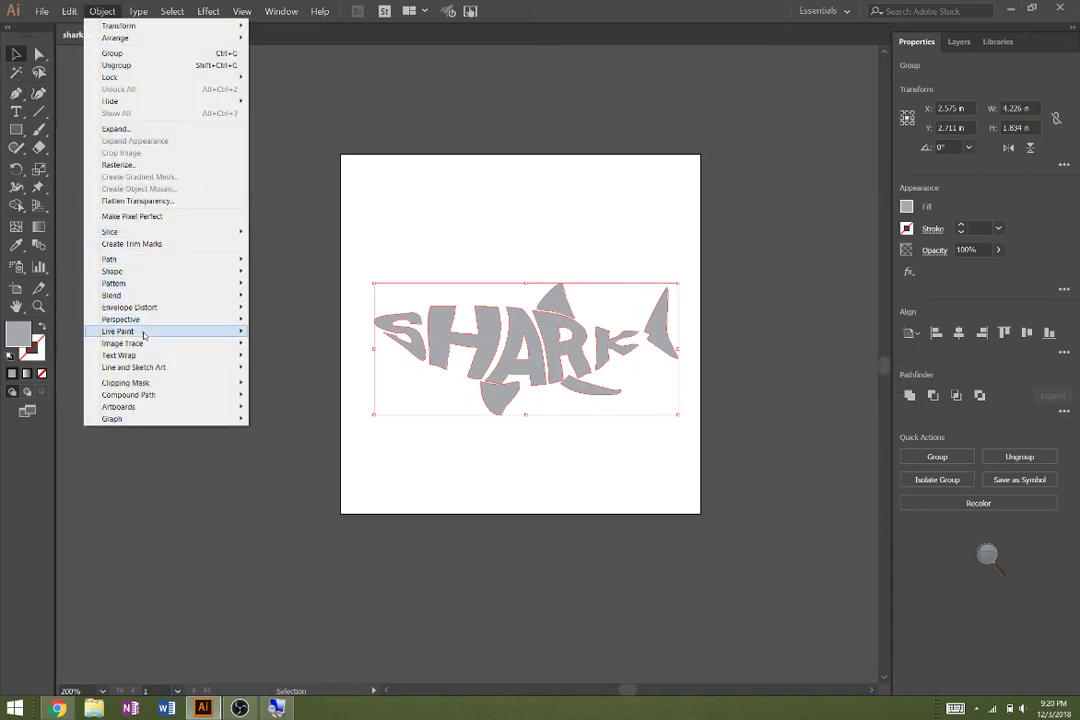
left_click(146, 55)
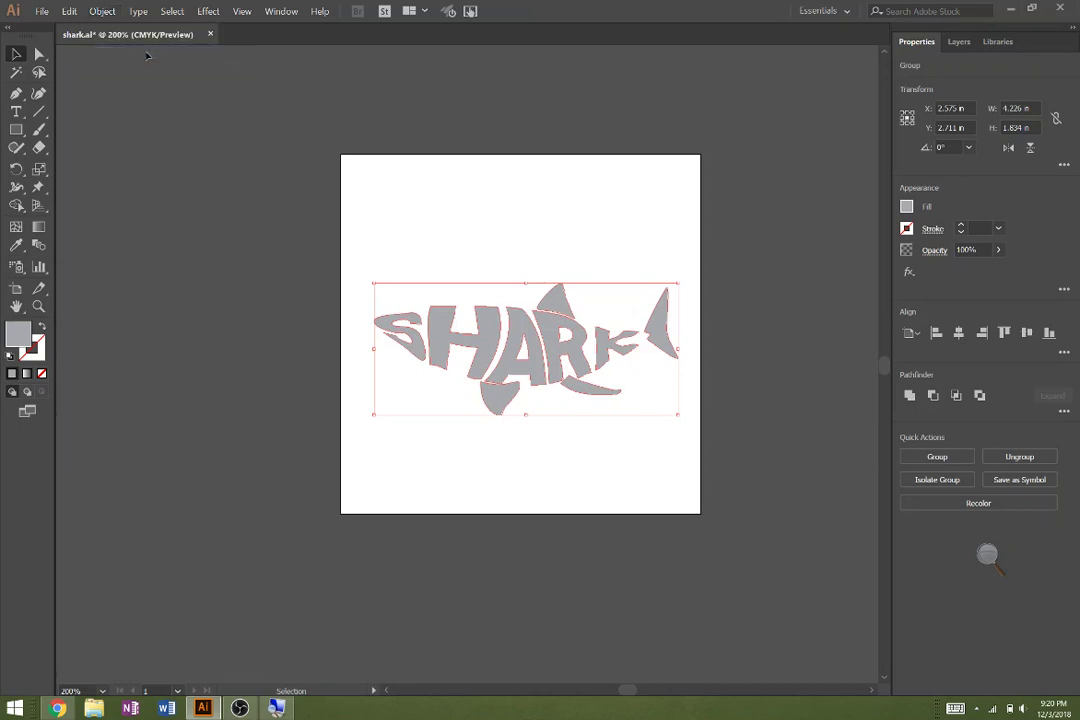
left_click(906, 206)
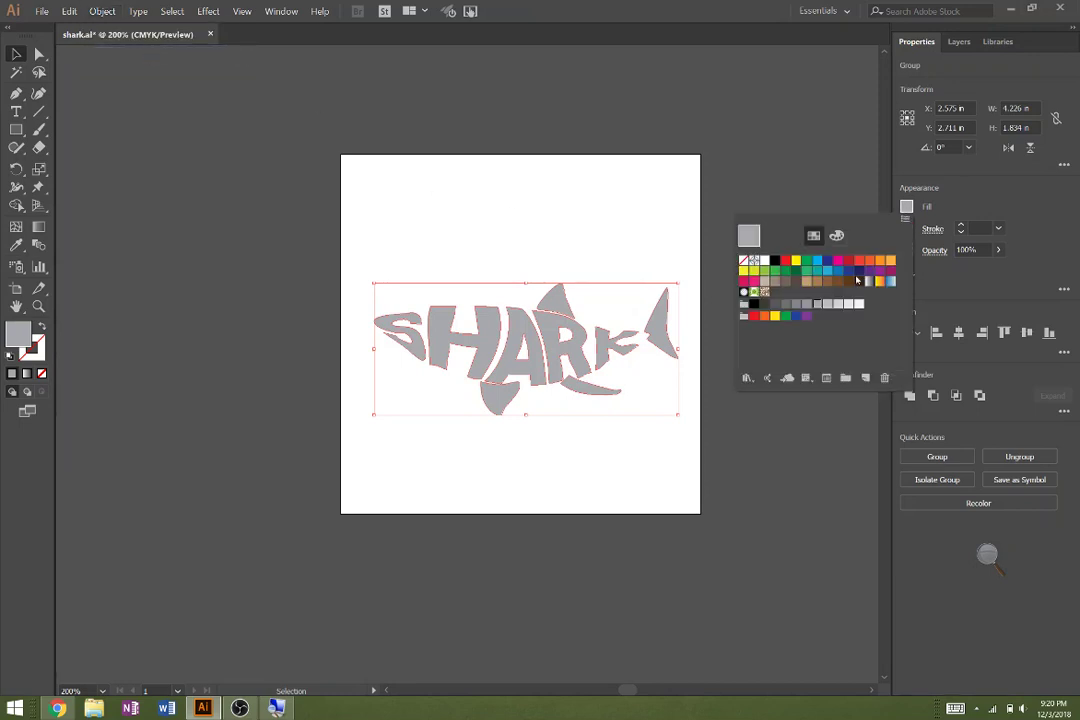
left_click(868, 284)
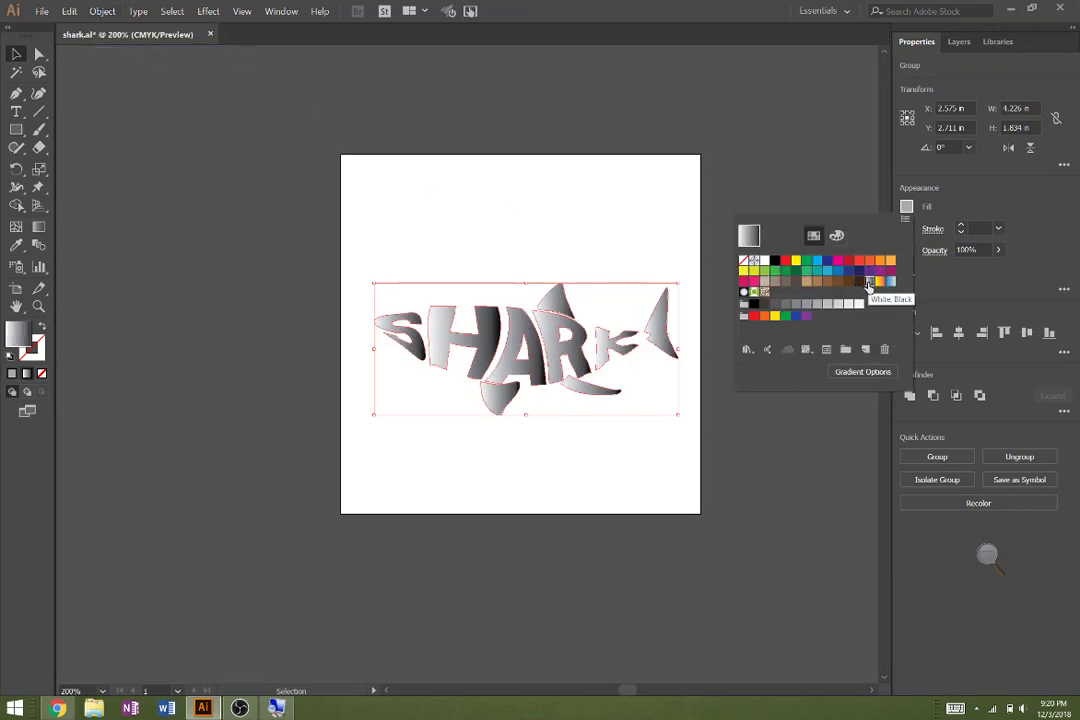
- Make the grouped shark artwork a compound path so one gradient spans all letters and fins
left_click(104, 10)
left_click(100, 11)
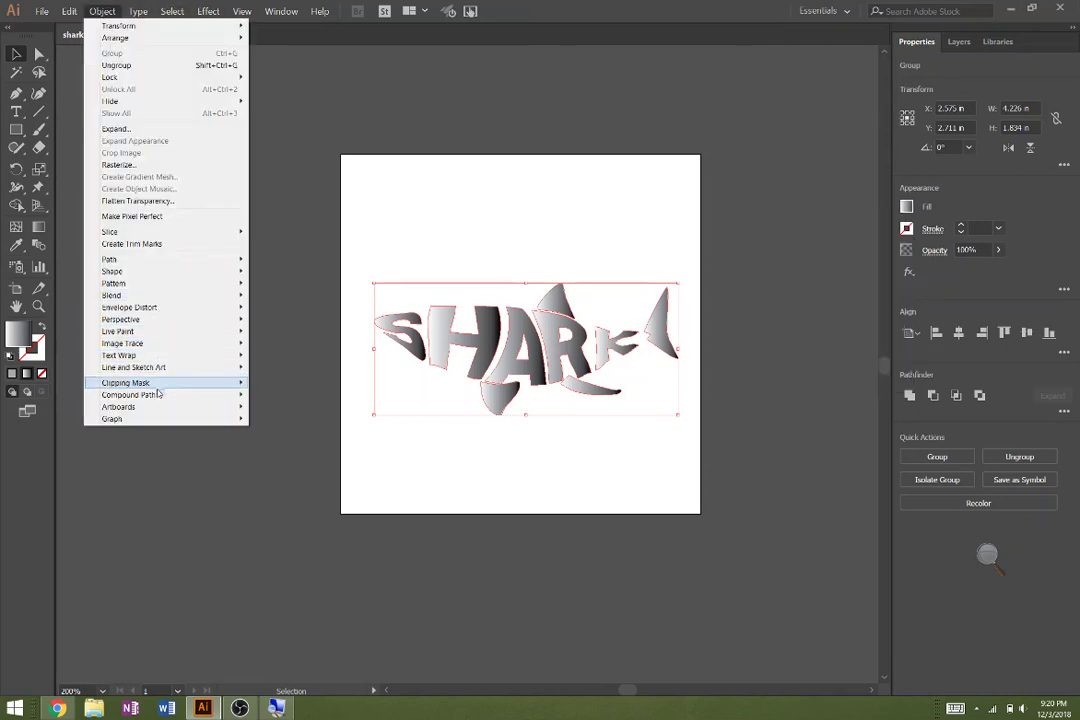
mouse_move(160, 395)
left_click(268, 394)
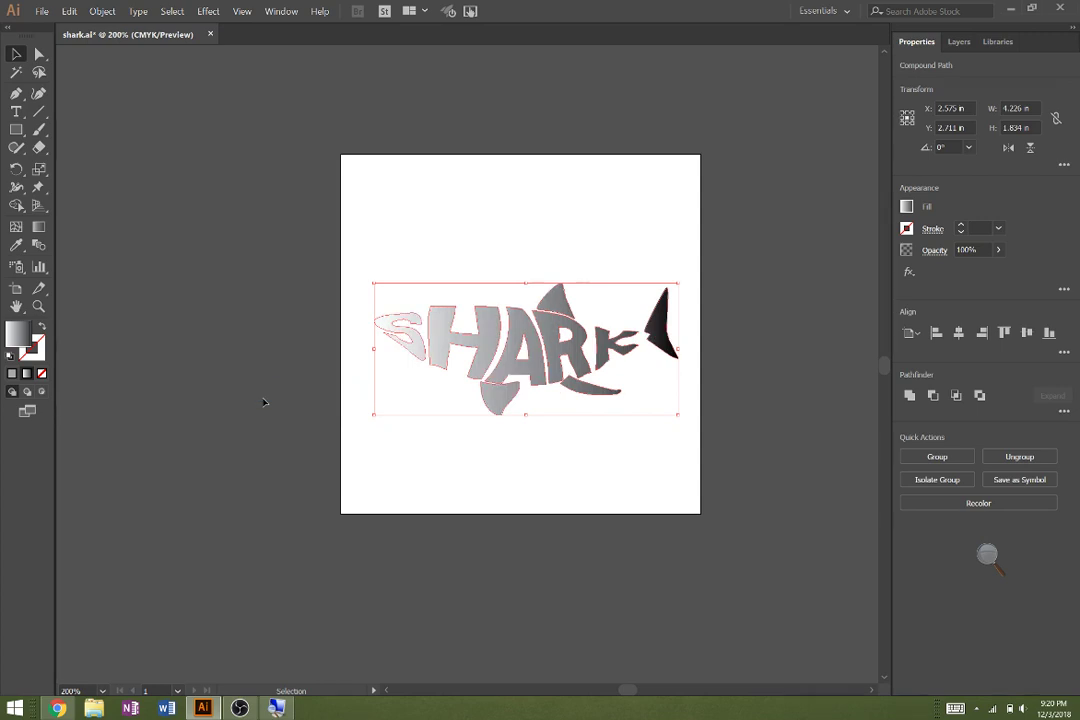
- Set the angle of the shark's linear gradient fill to -90°
left_click(906, 207)
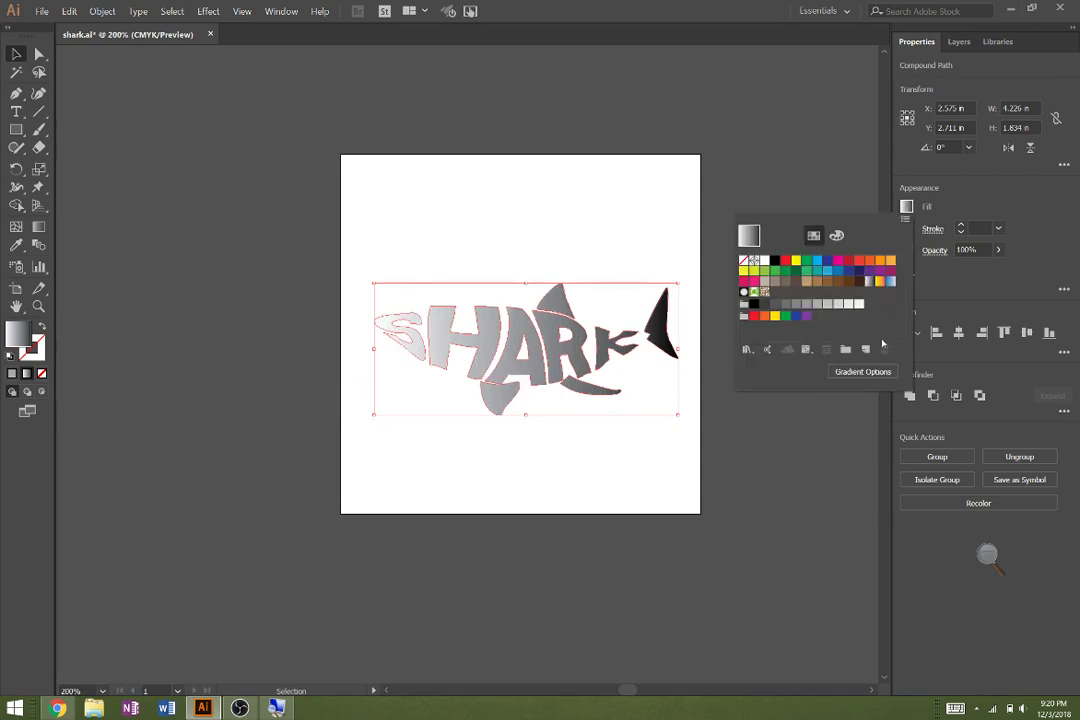
left_click(868, 375)
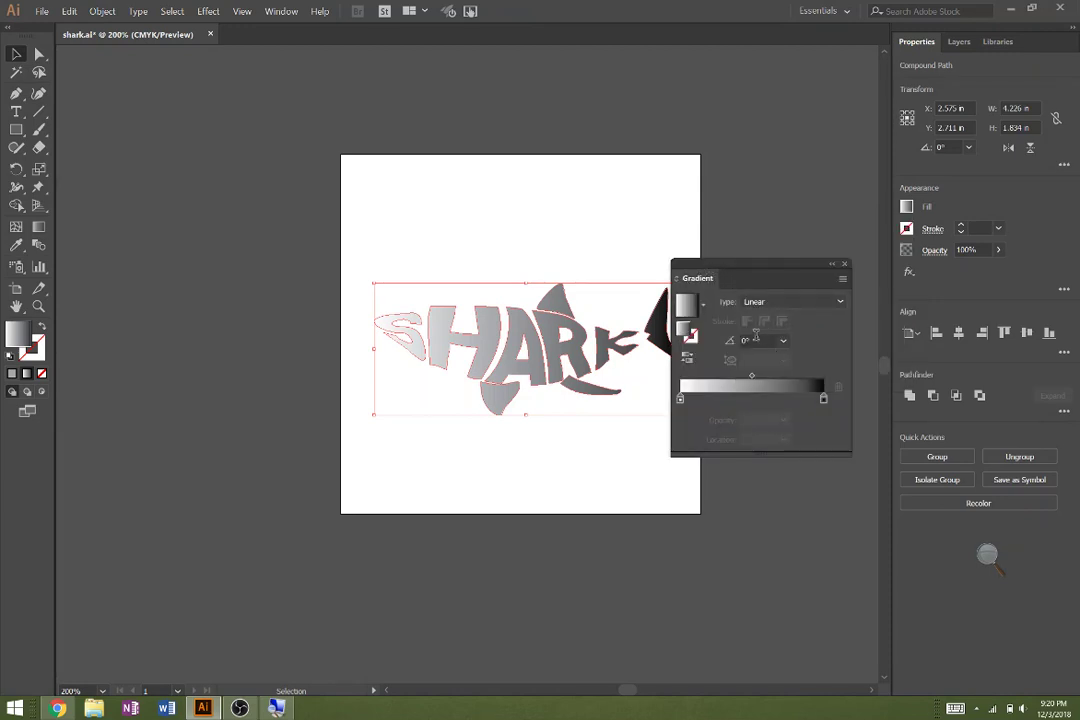
left_click(783, 343)
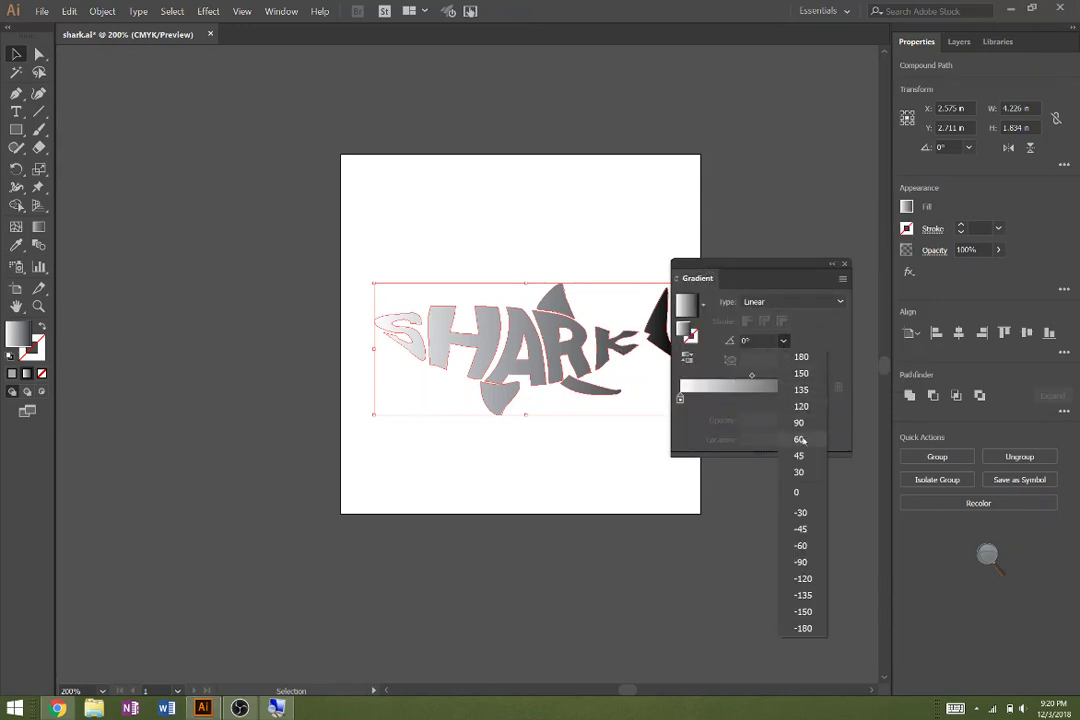
left_click(805, 562)
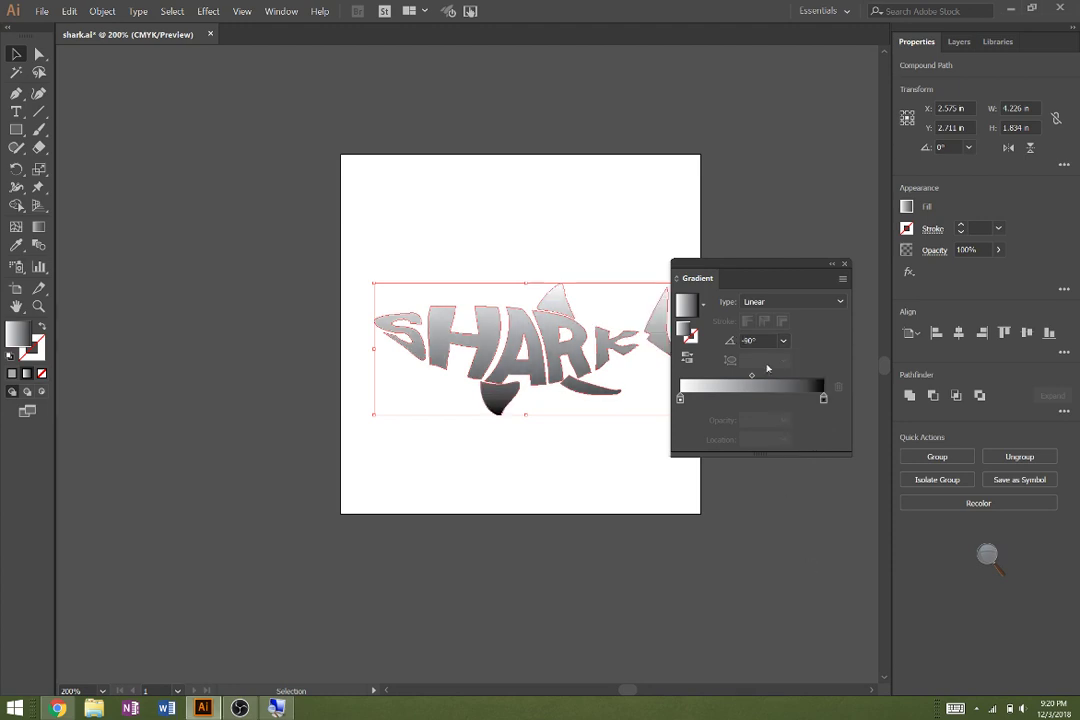
- Change the shark gradient's starting color stop from the swatches to a medium gray
left_click(681, 400)
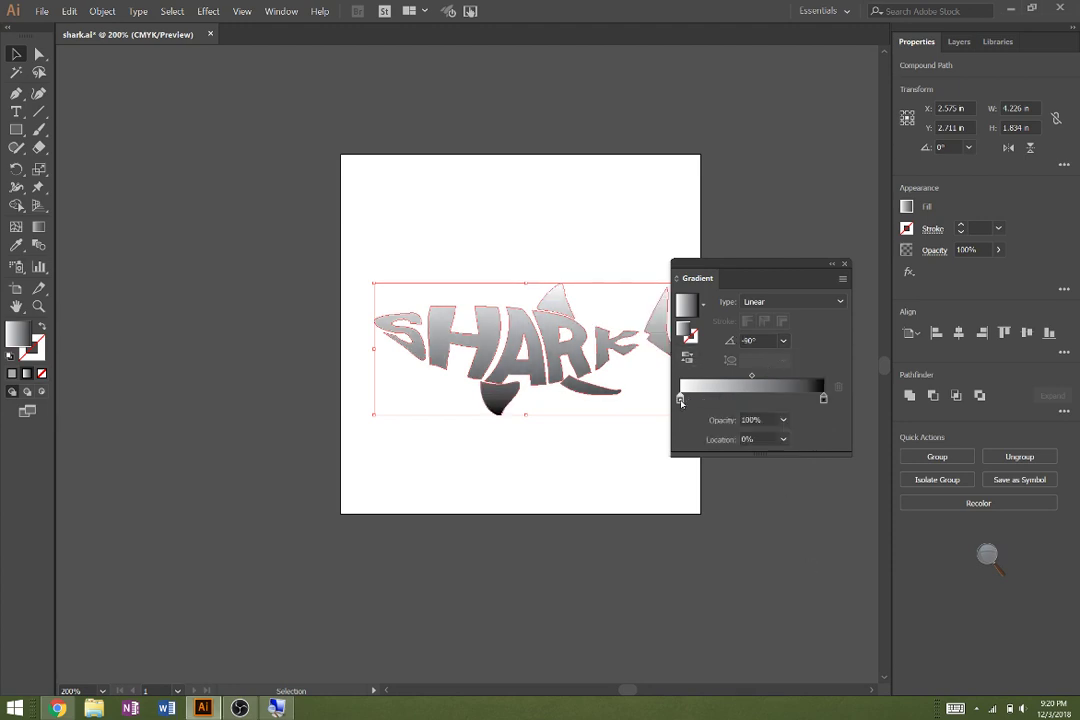
double_click(681, 400)
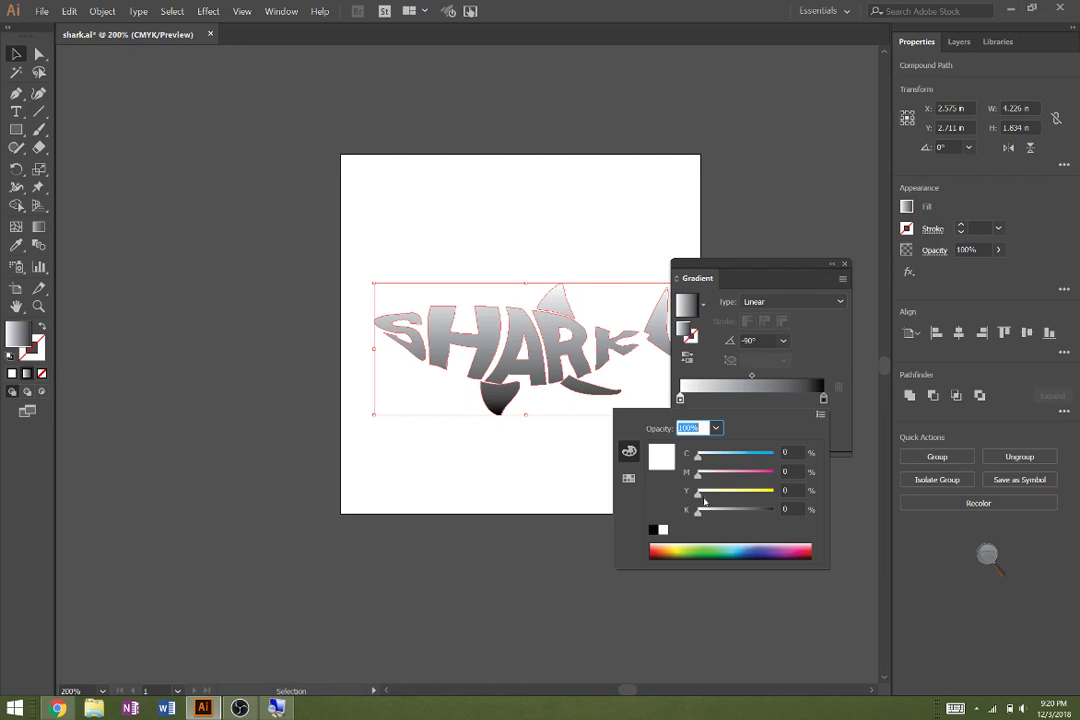
left_click(628, 478)
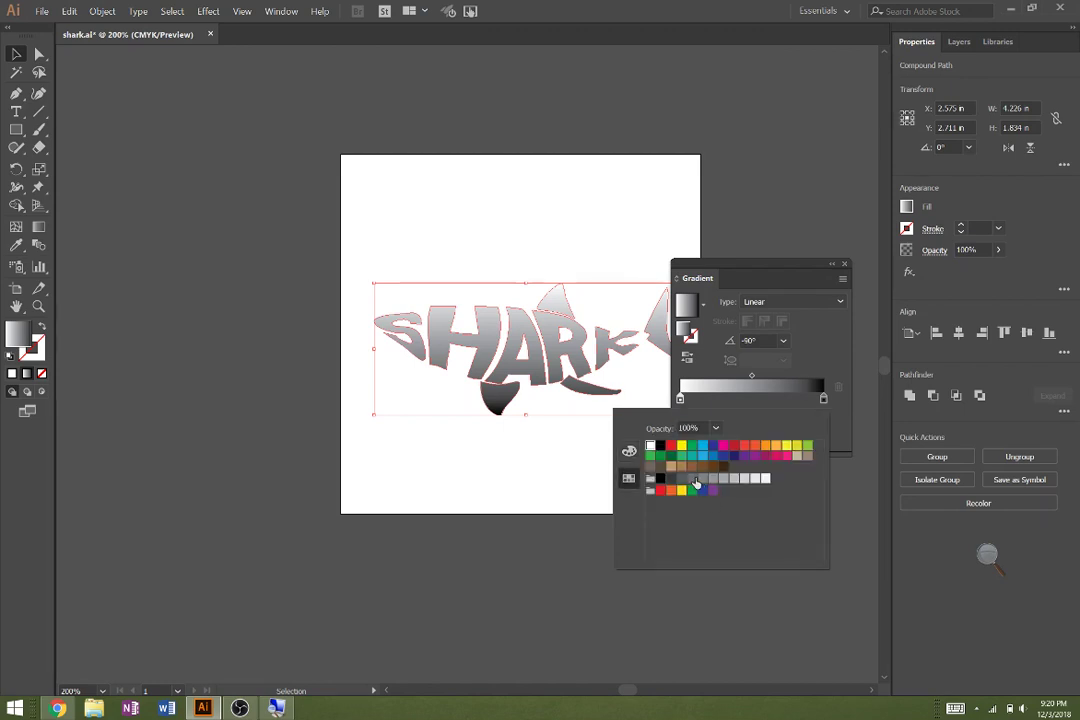
left_click(703, 479)
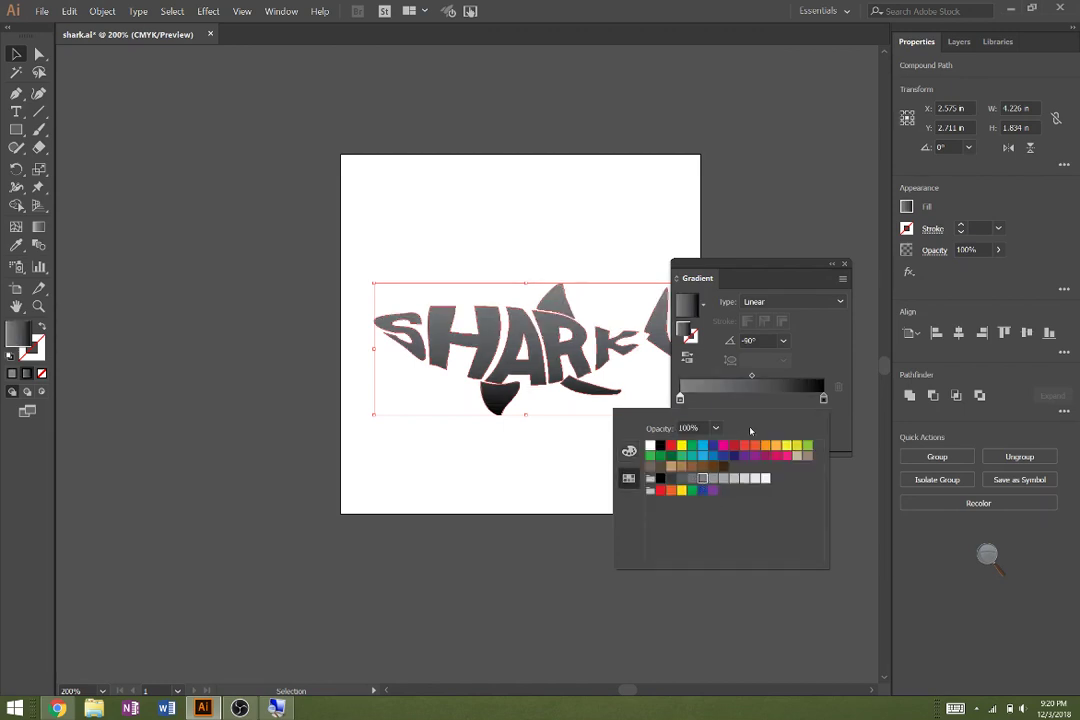
- Try lighter grays for the shark gradient's ending color stop, settling on the C=0 M=0 Y=0 K=40 swatch
left_click(820, 377)
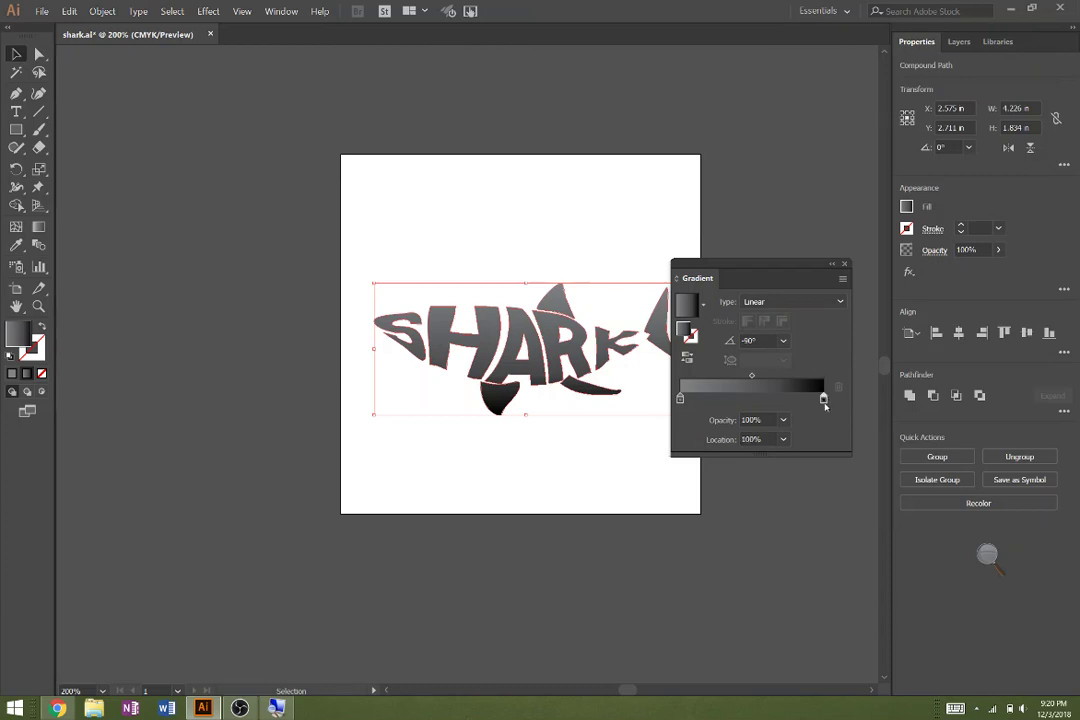
double_click(823, 399)
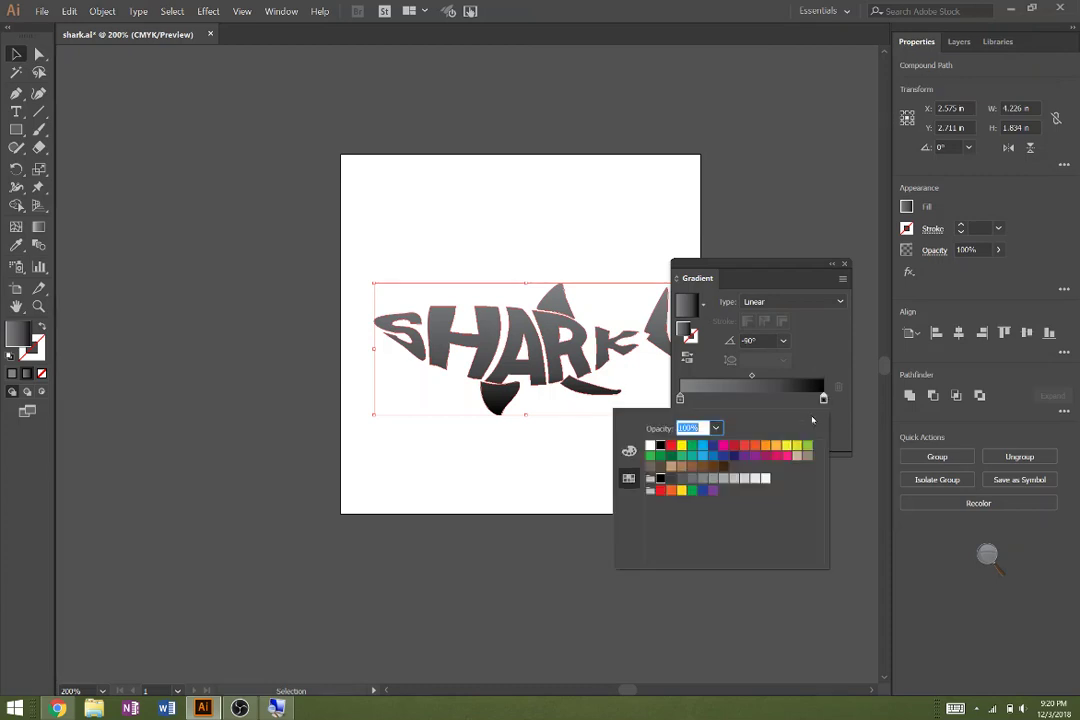
left_click(746, 487)
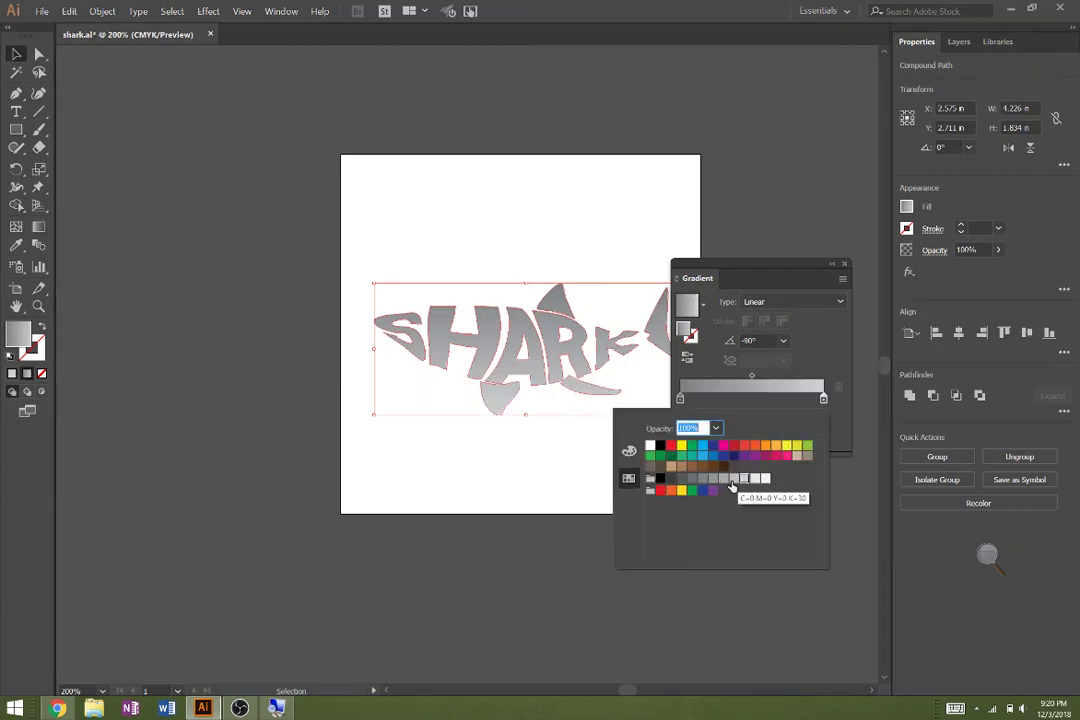
left_click(733, 482)
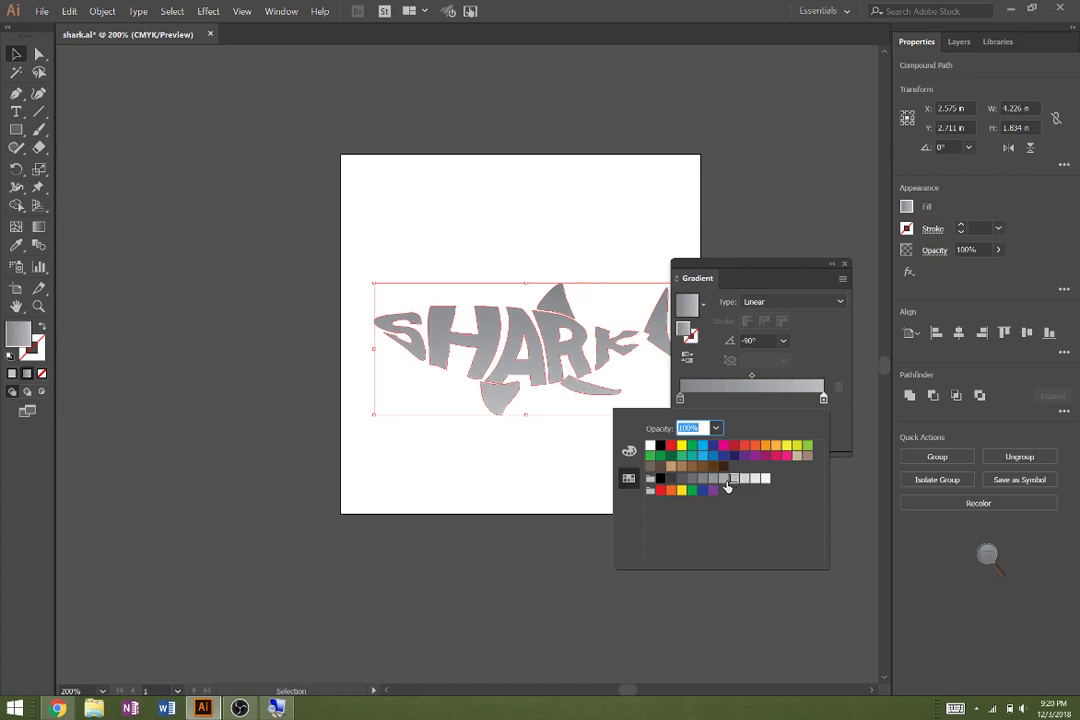
left_click(723, 481)
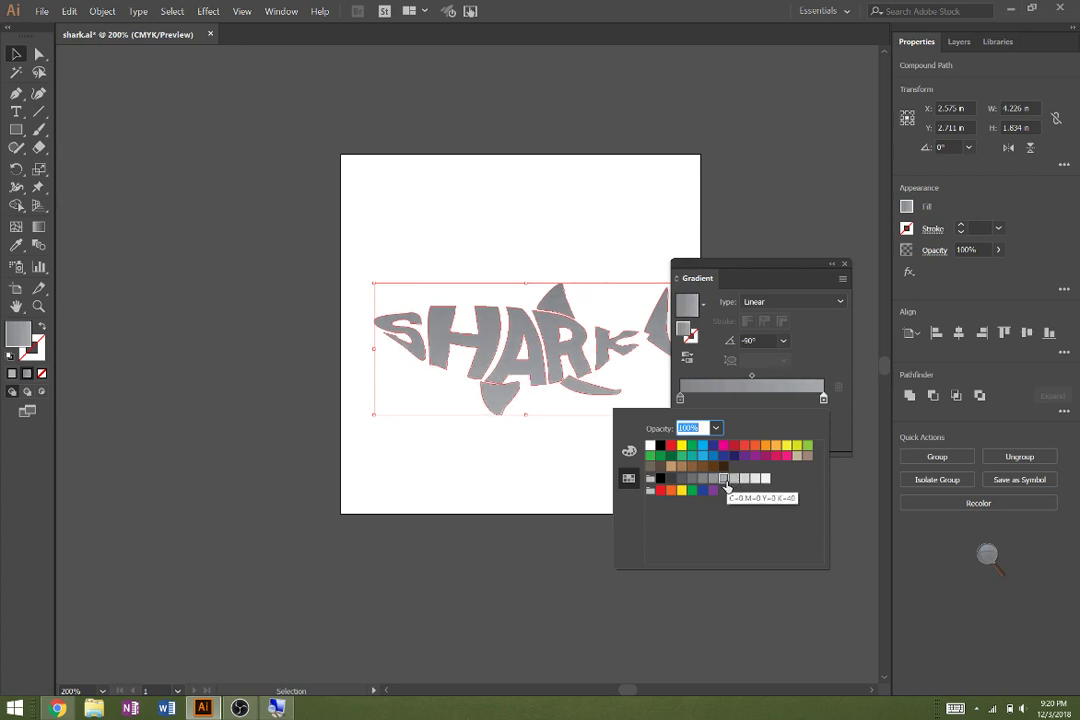
- Move the shark gradient's midpoint to about 37% and set its starting color stop to a dark gray swatch
left_click(752, 377)
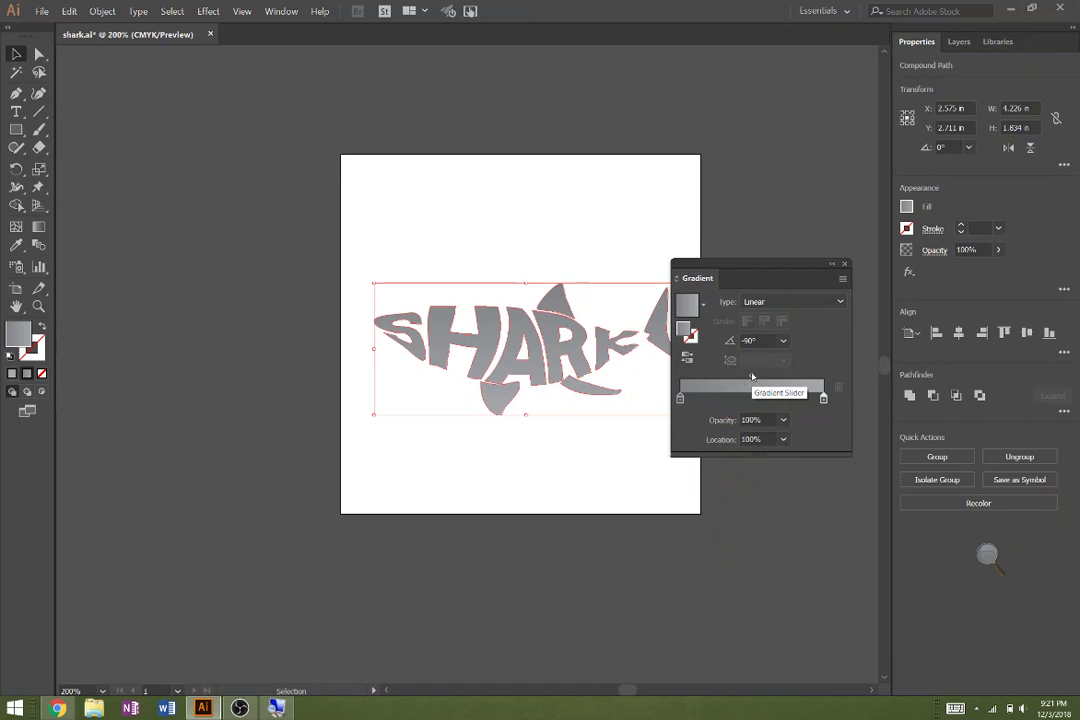
left_click_drag(752, 376, 735, 377)
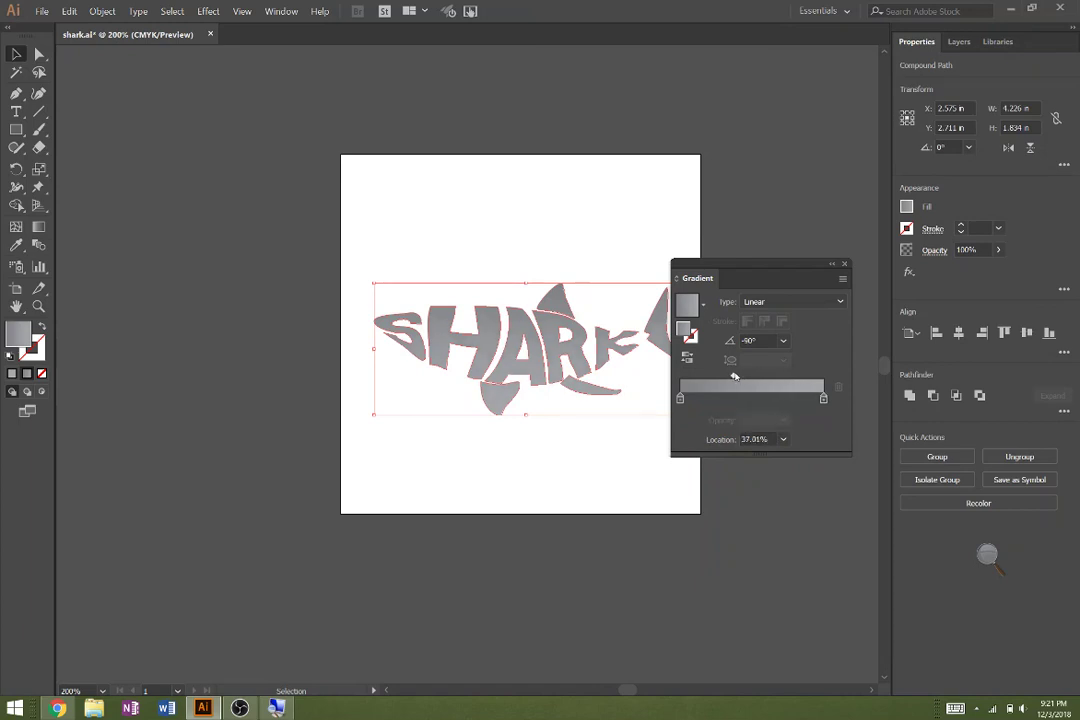
left_click(680, 399)
double_click(680, 399)
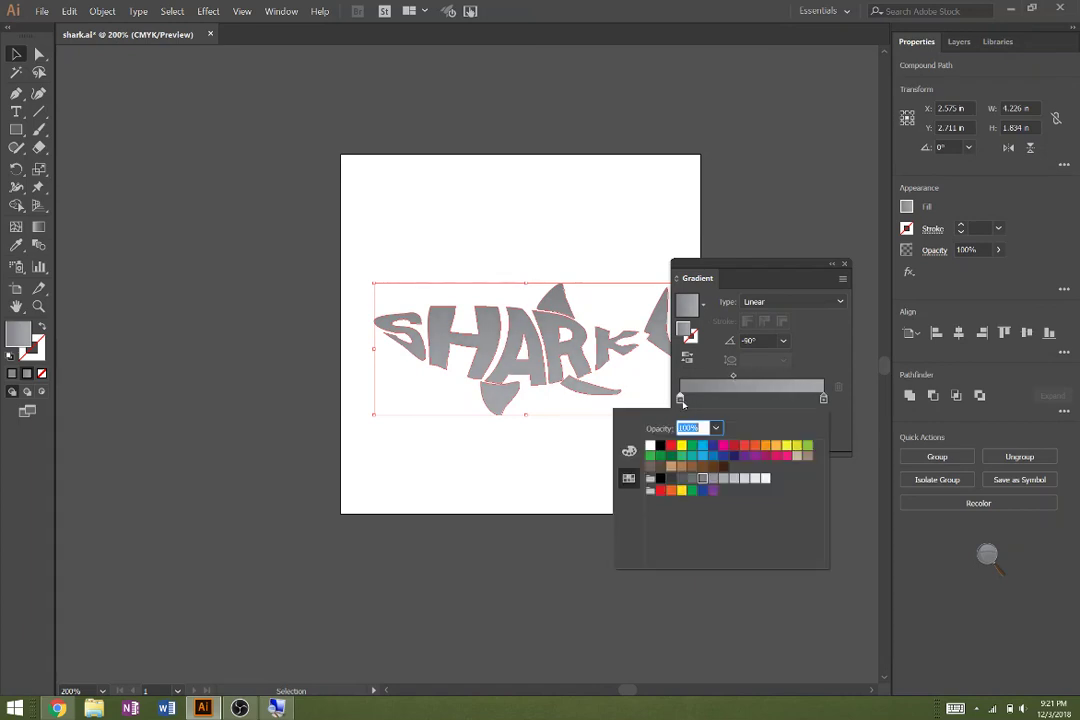
left_click(691, 479)
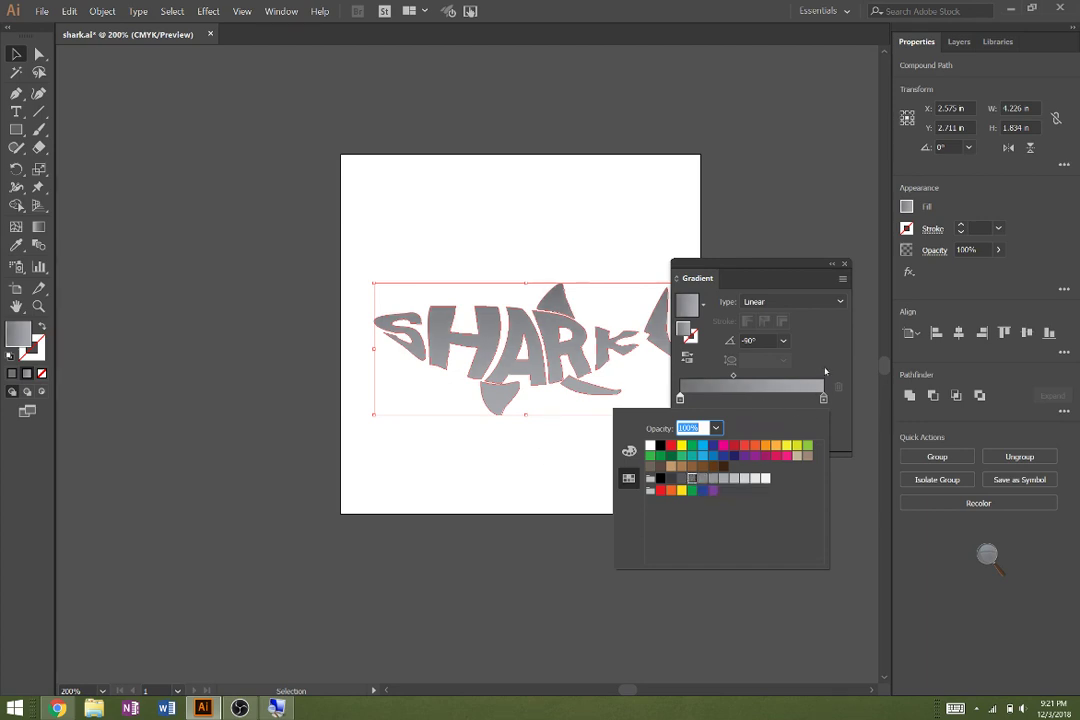
- Set the shark gradient's ending color stop to the C=0 M=0 Y=0 K=20 swatch, then close the gradient settings and deselect the artwork
left_click(823, 399)
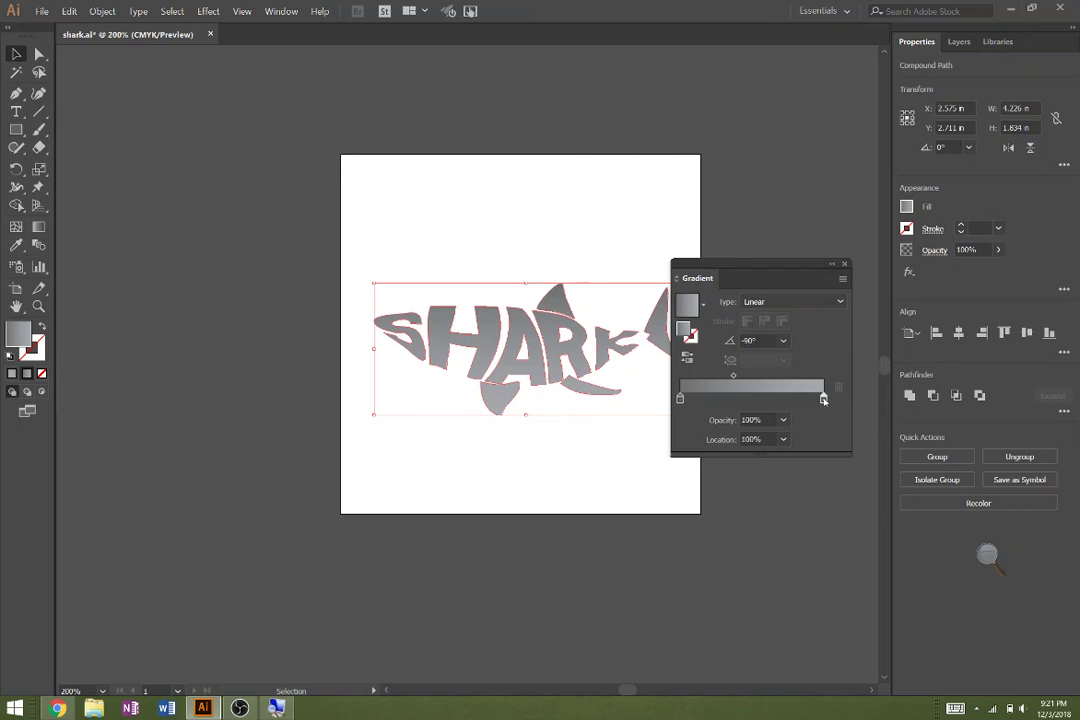
double_click(823, 399)
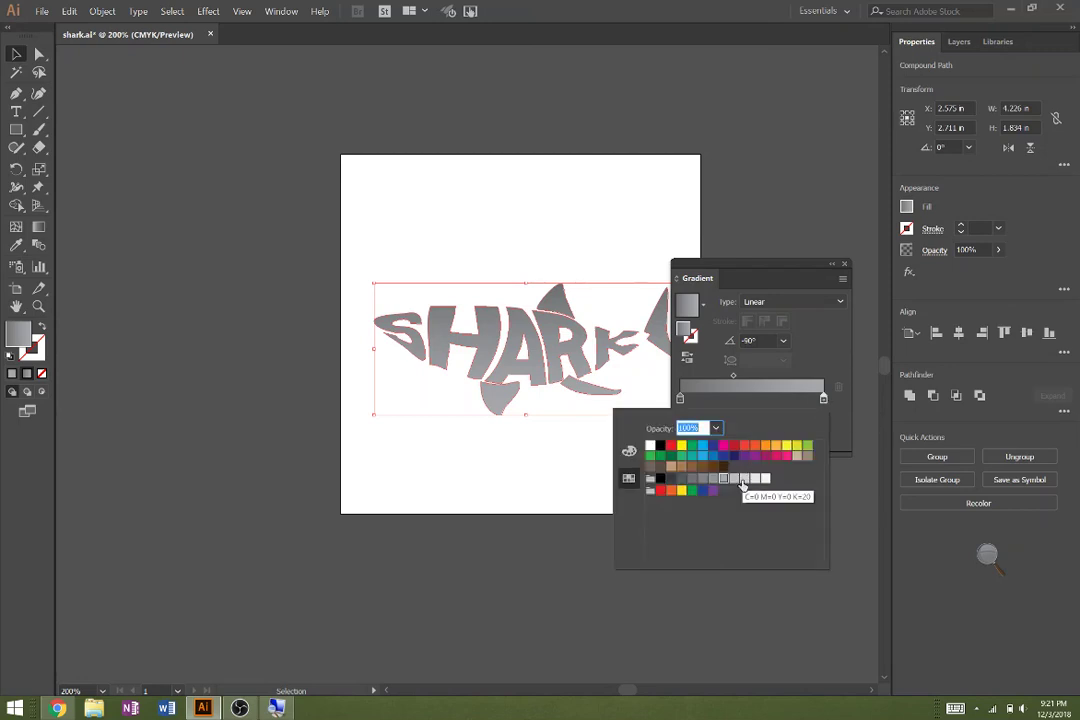
left_click(743, 479)
left_click(824, 368)
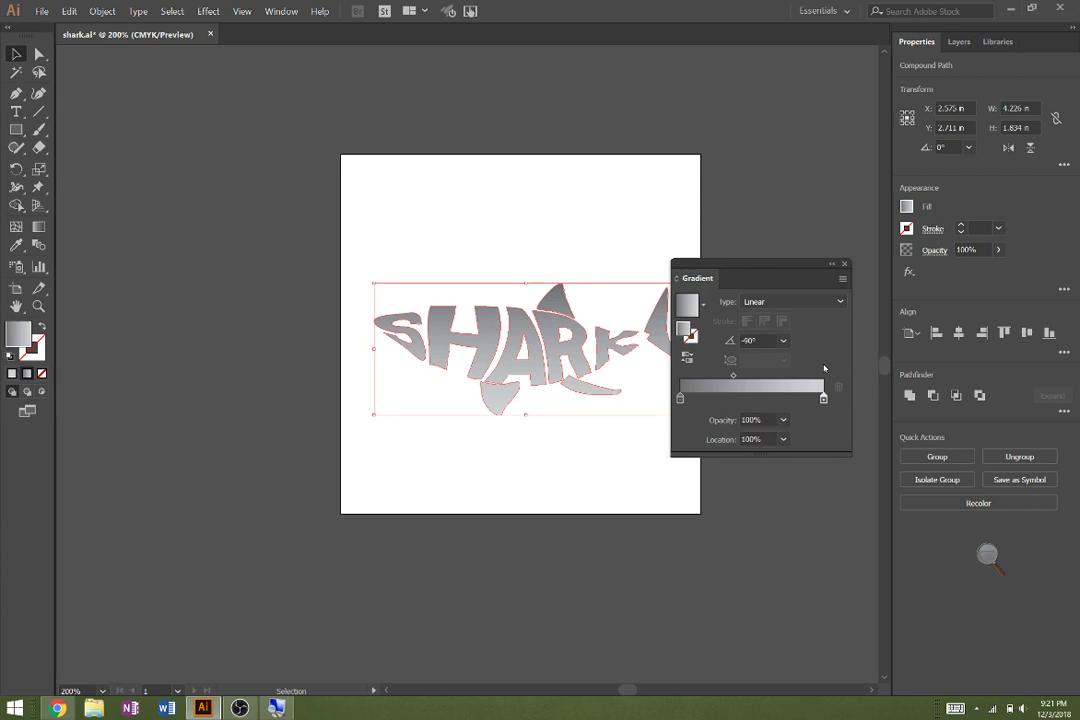
left_click(846, 265)
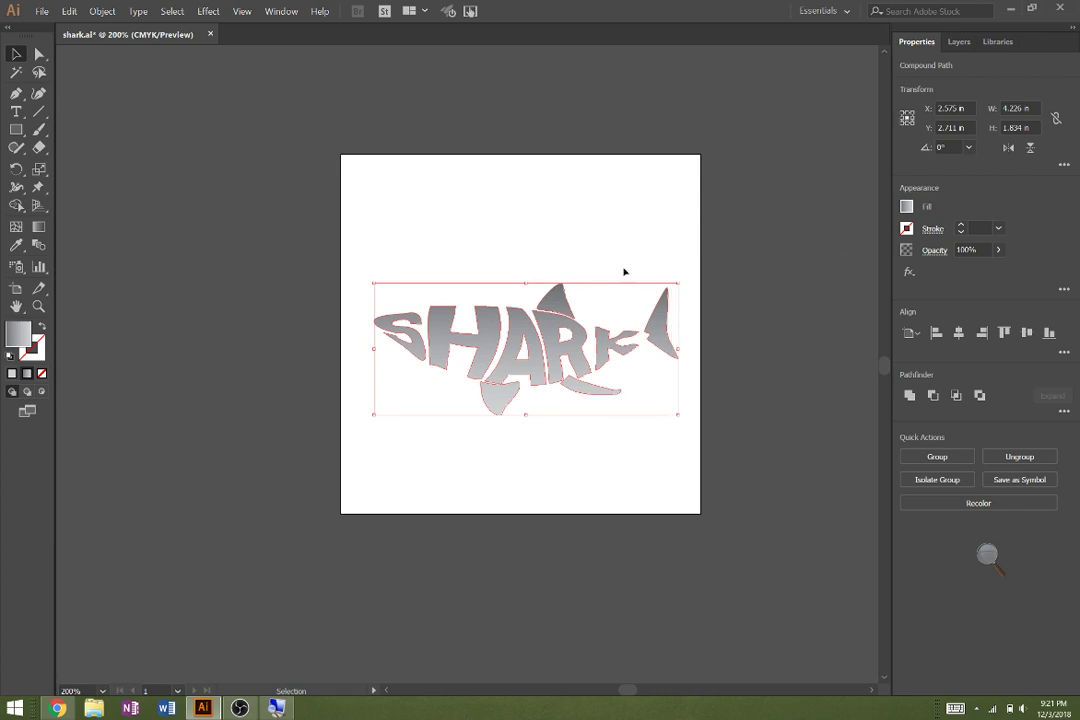
left_click(453, 209)
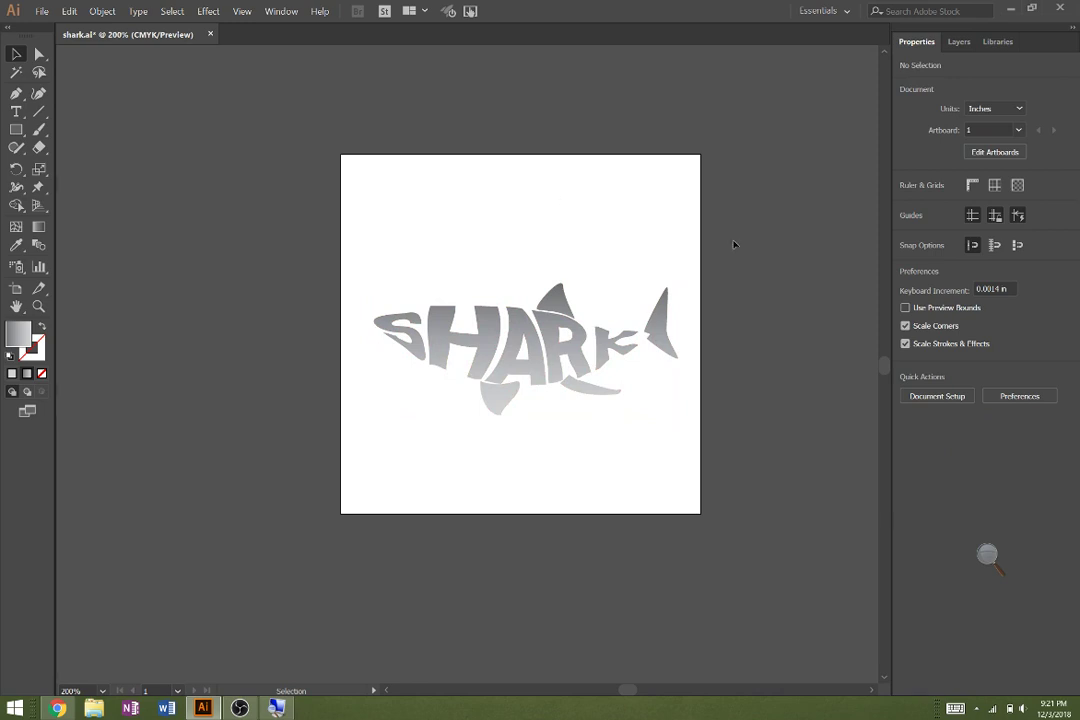
- Draw a rectangle about 2.65 by 2.59 in beside the artboard and set its gradient's ending stop to blue (C=78.82 M=49.41 Y=0 K=0)
left_click(15, 130)
left_click_drag(141, 120, 332, 305)
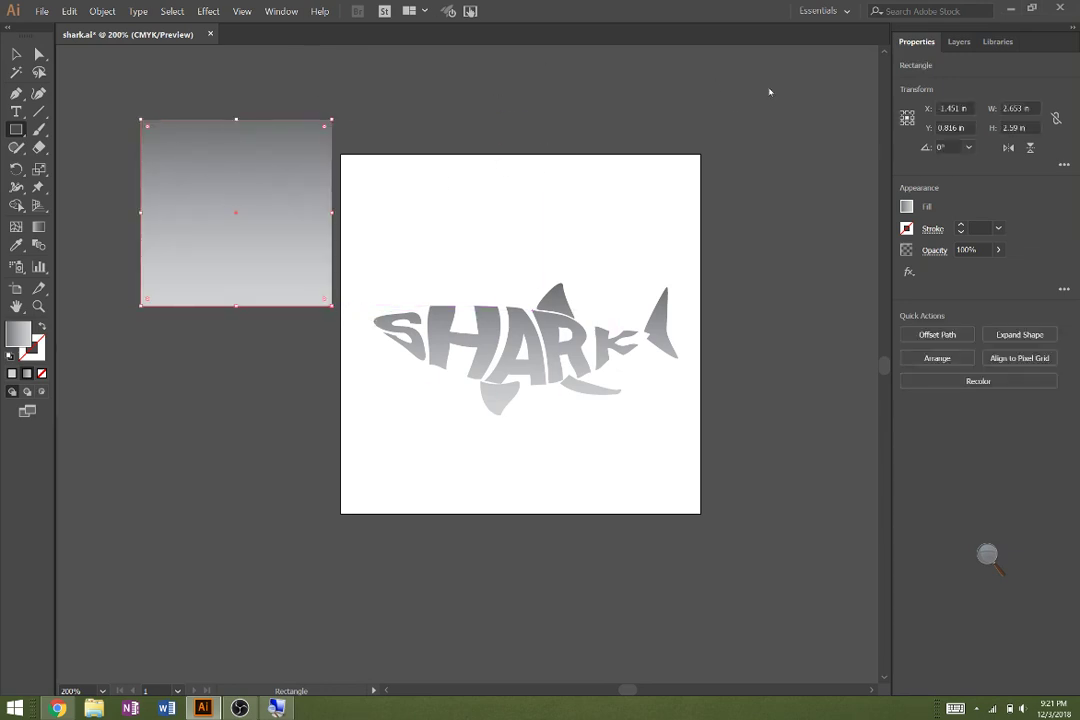
left_click(927, 209)
left_click(862, 371)
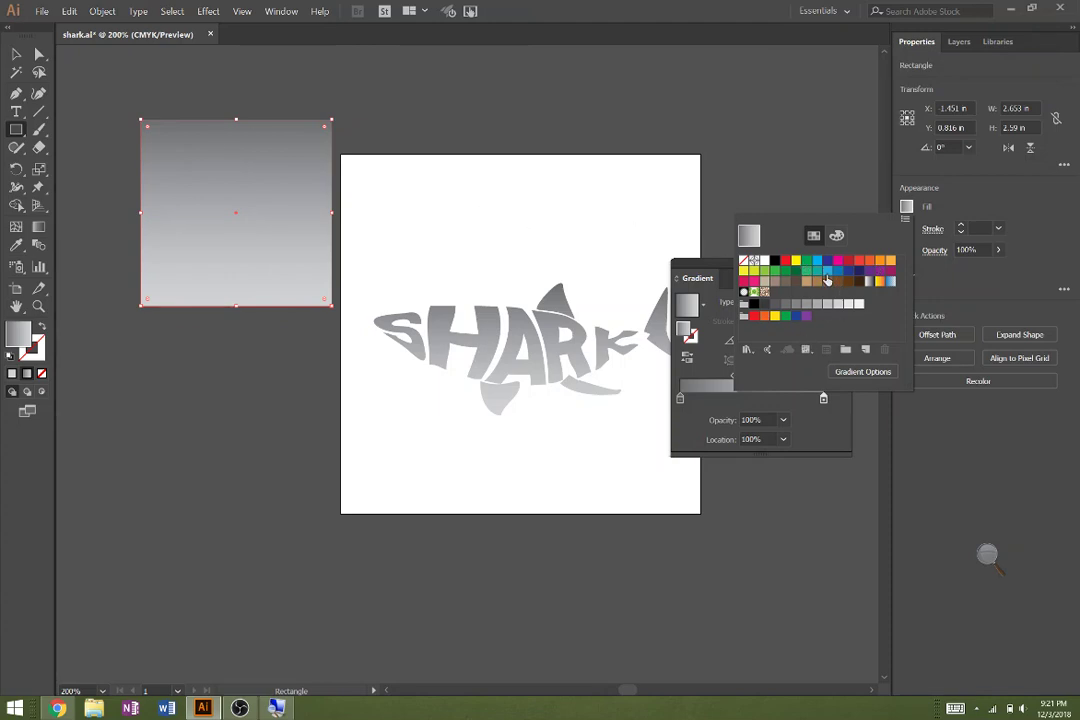
left_click(840, 235)
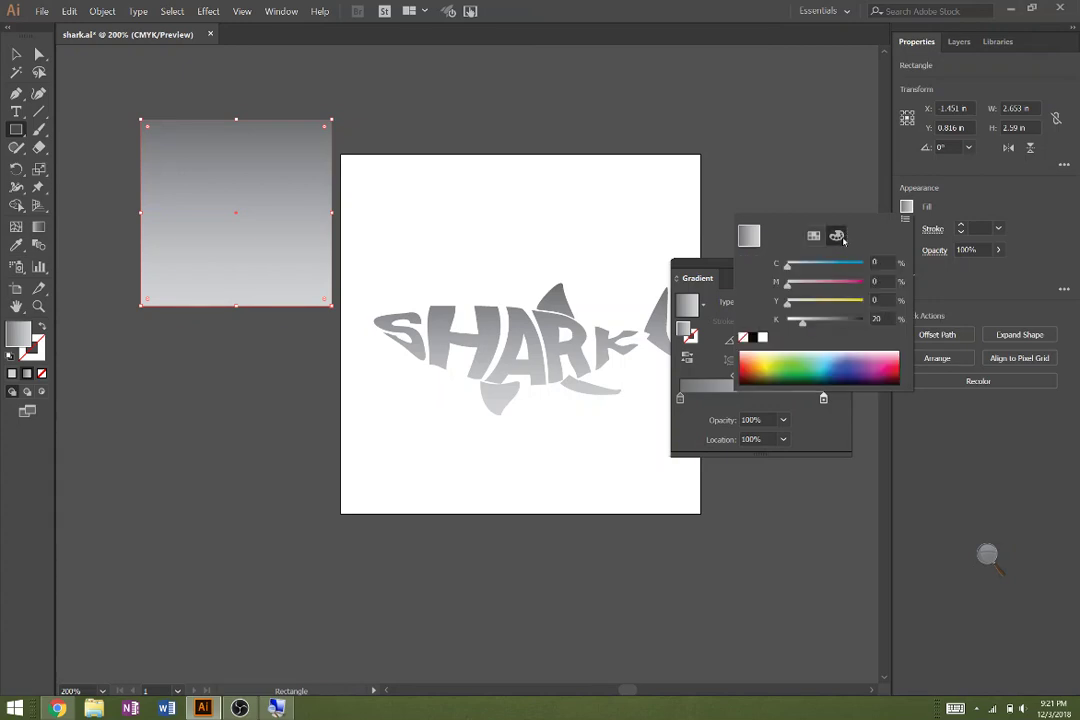
left_click(836, 362)
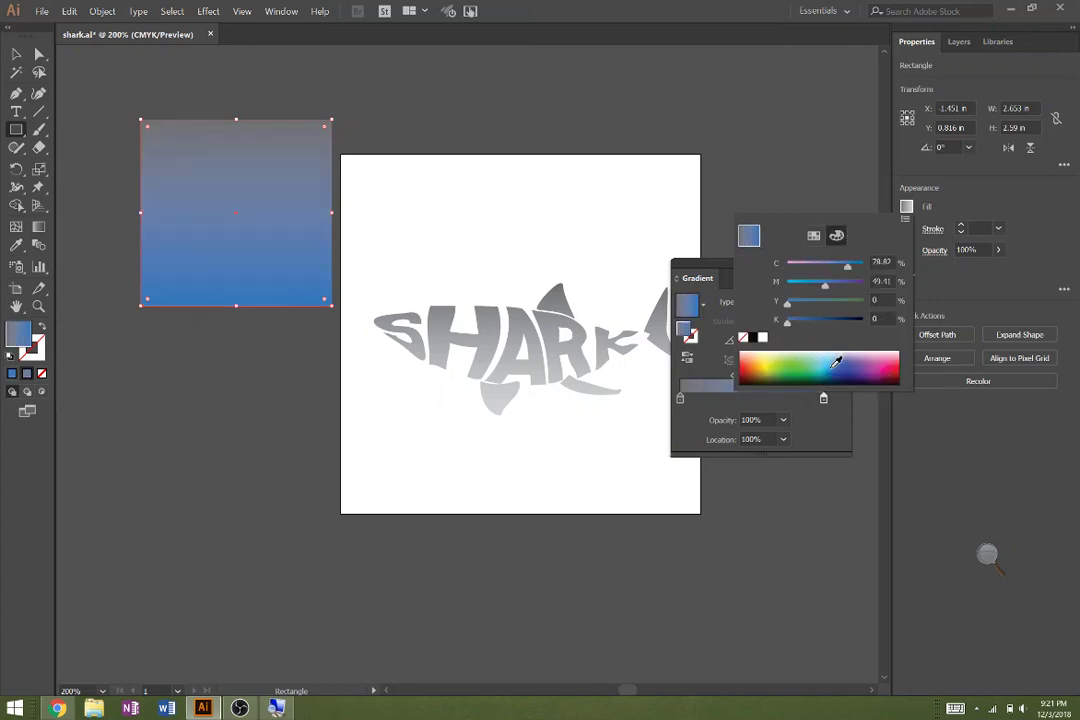
left_click(828, 415)
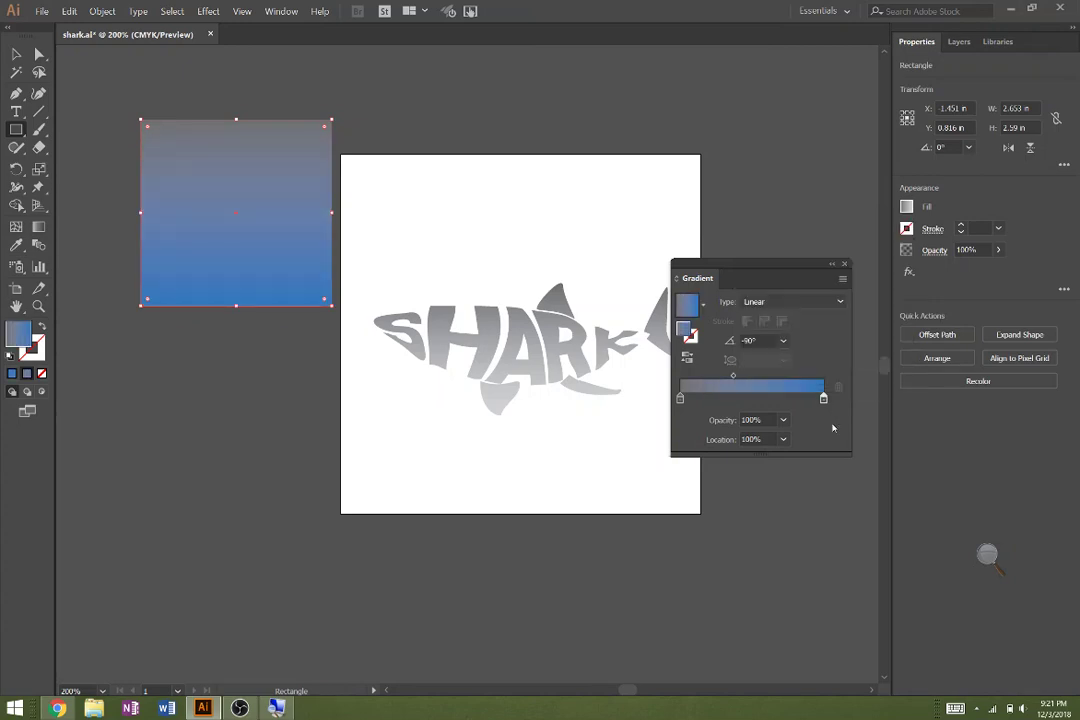
- Set the starting color stop of the rectangle's gradient to a dark navy blue swatch
double_click(680, 399)
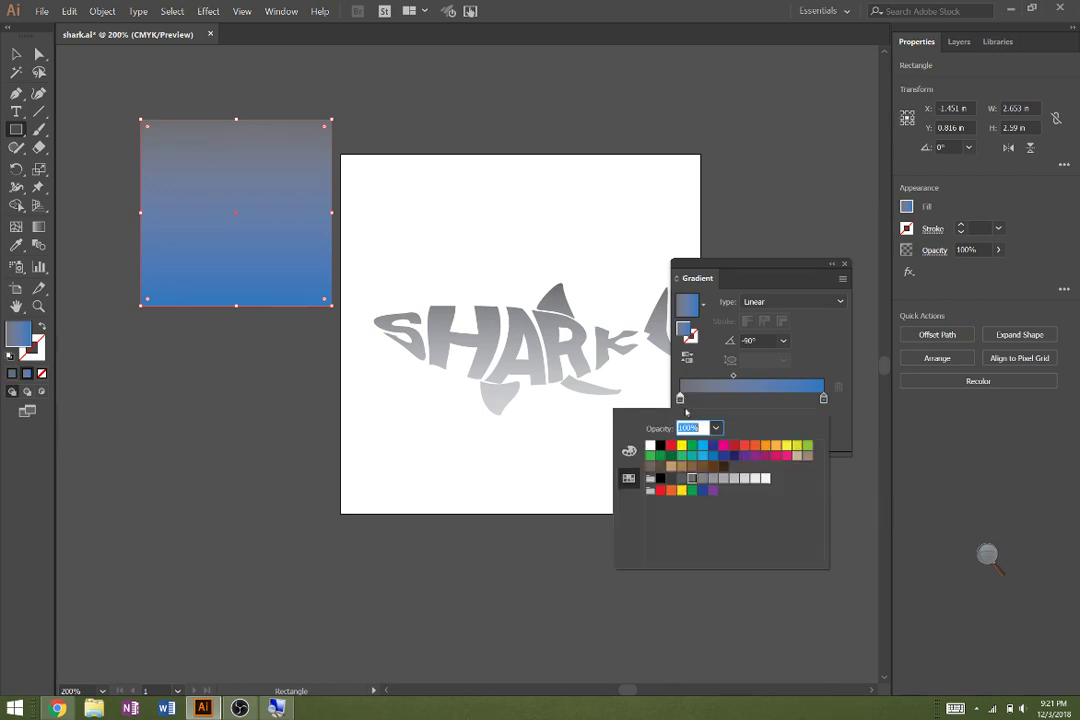
left_click(733, 459)
left_click(837, 328)
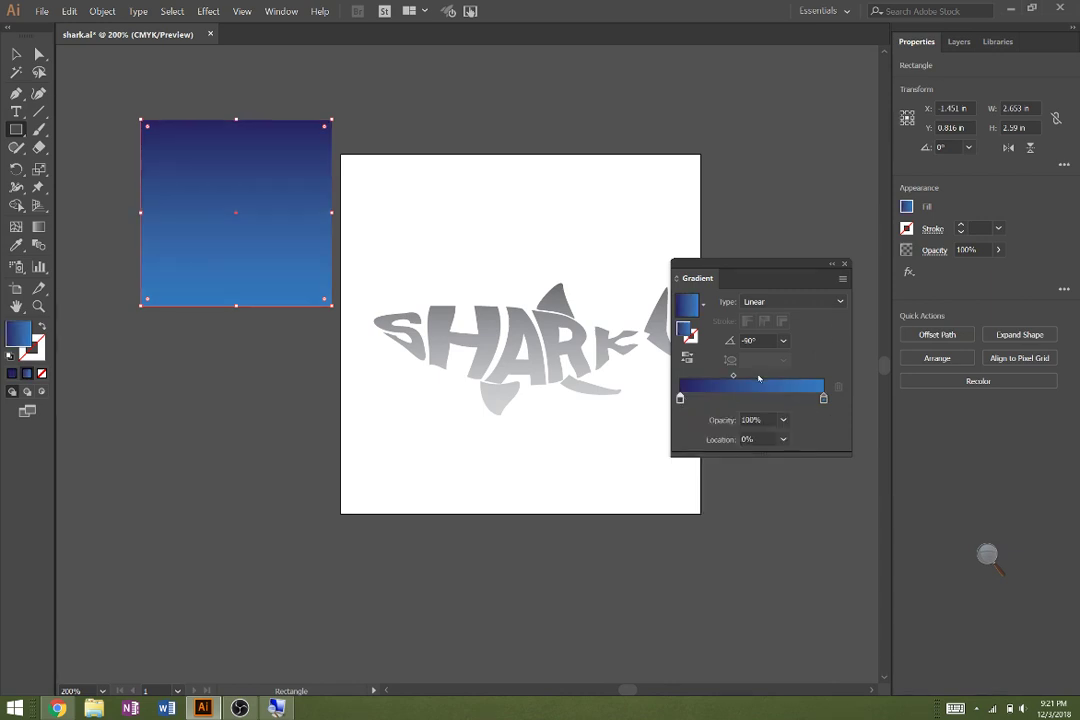
- Set the rectangle's gradient angle to 90° and move the gradient midpoint to about 48%
left_click(783, 339)
left_click(806, 423)
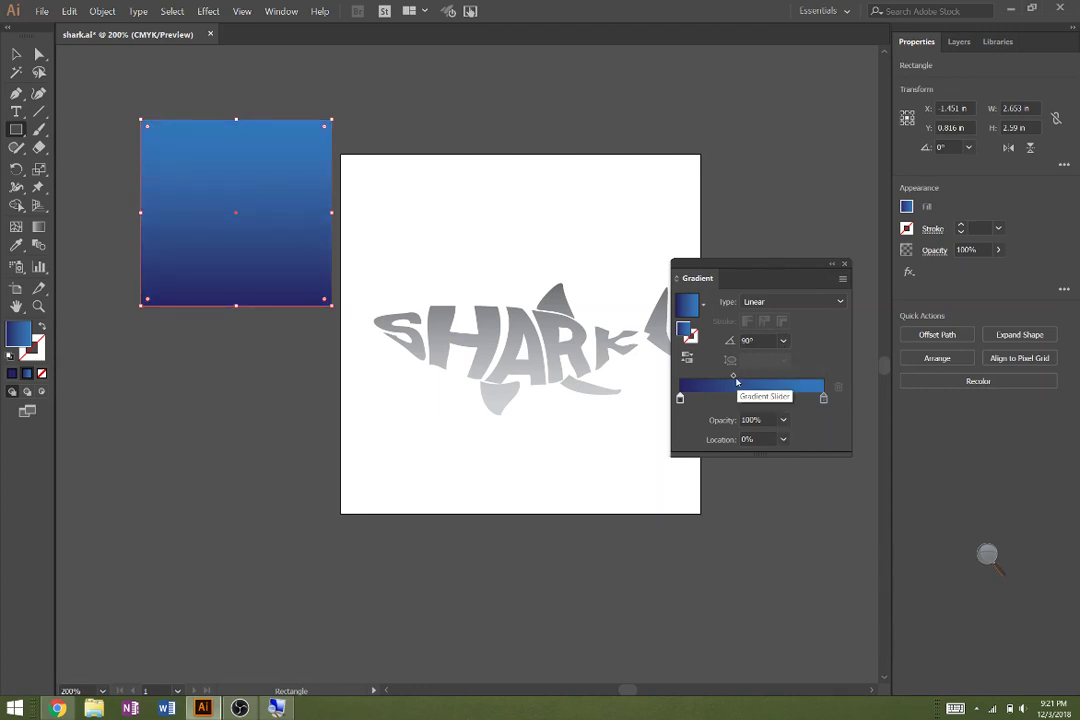
left_click_drag(680, 398, 749, 378)
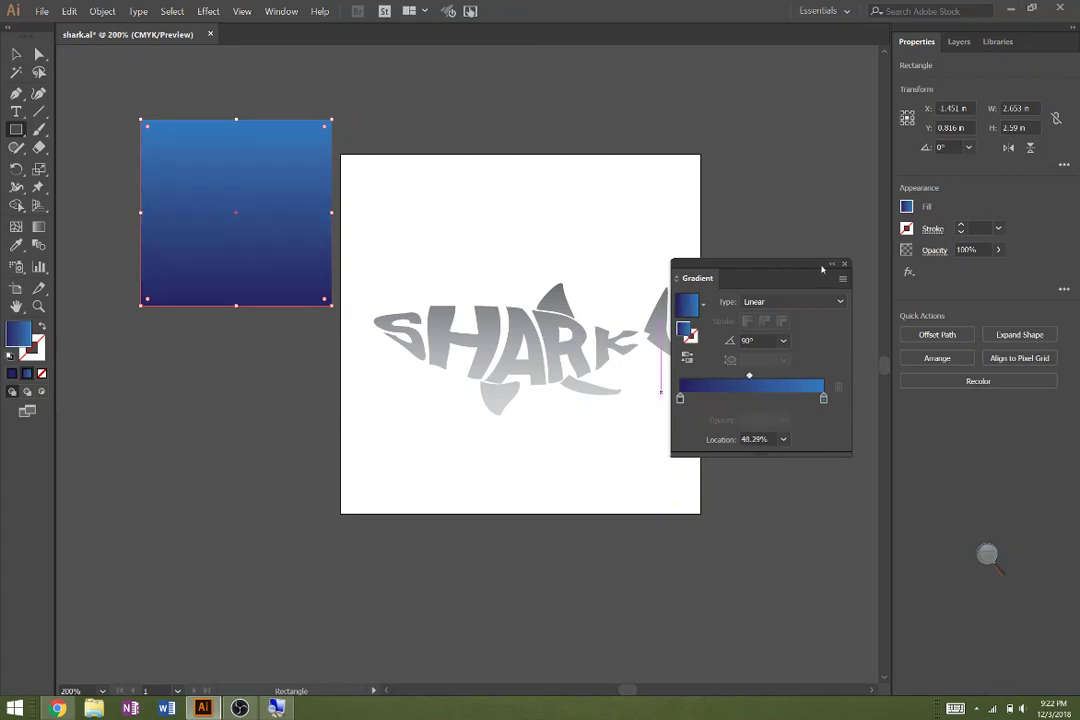
- Move and resize the gradient rectangle to cover the whole 5 by 5 in artboard and send it behind the shark
left_click(16, 54)
left_click_drag(250, 220, 409, 255)
left_click(846, 266)
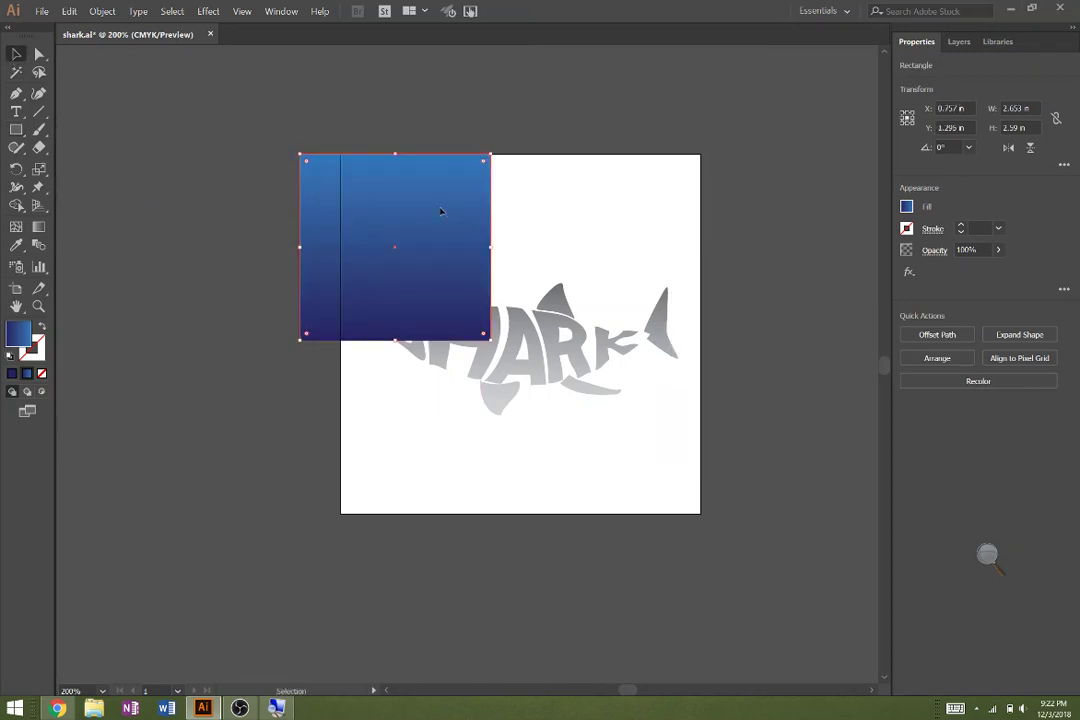
left_click_drag(439, 212, 482, 216)
left_click_drag(532, 340, 701, 513)
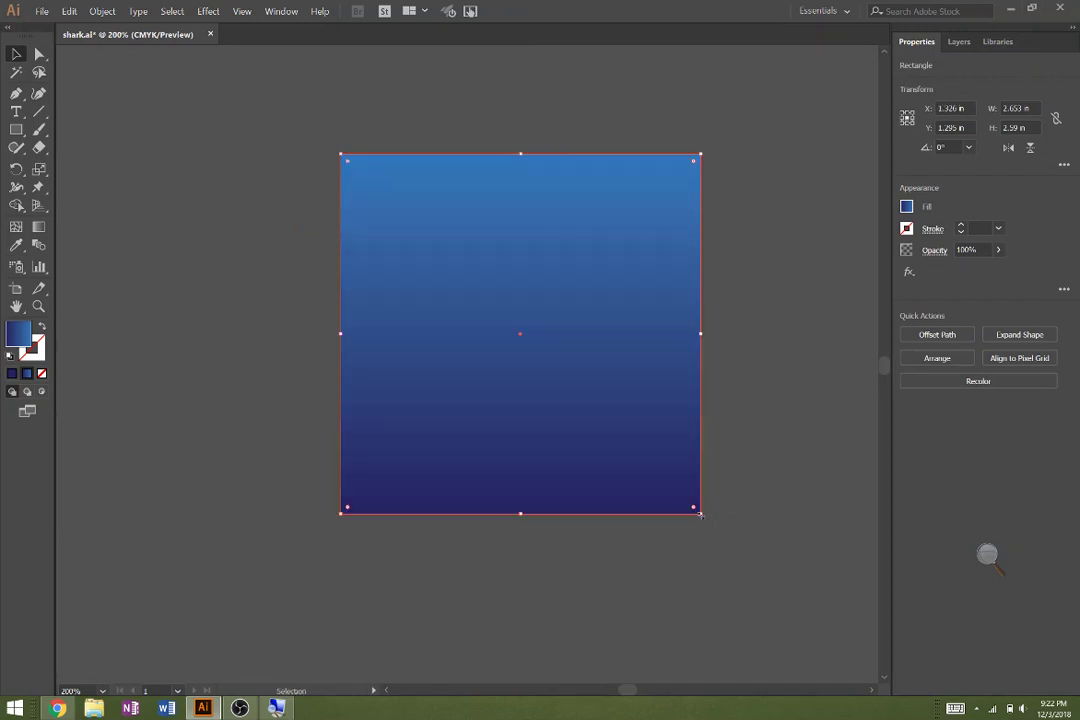
key("ctrl+shift+bracketleft")
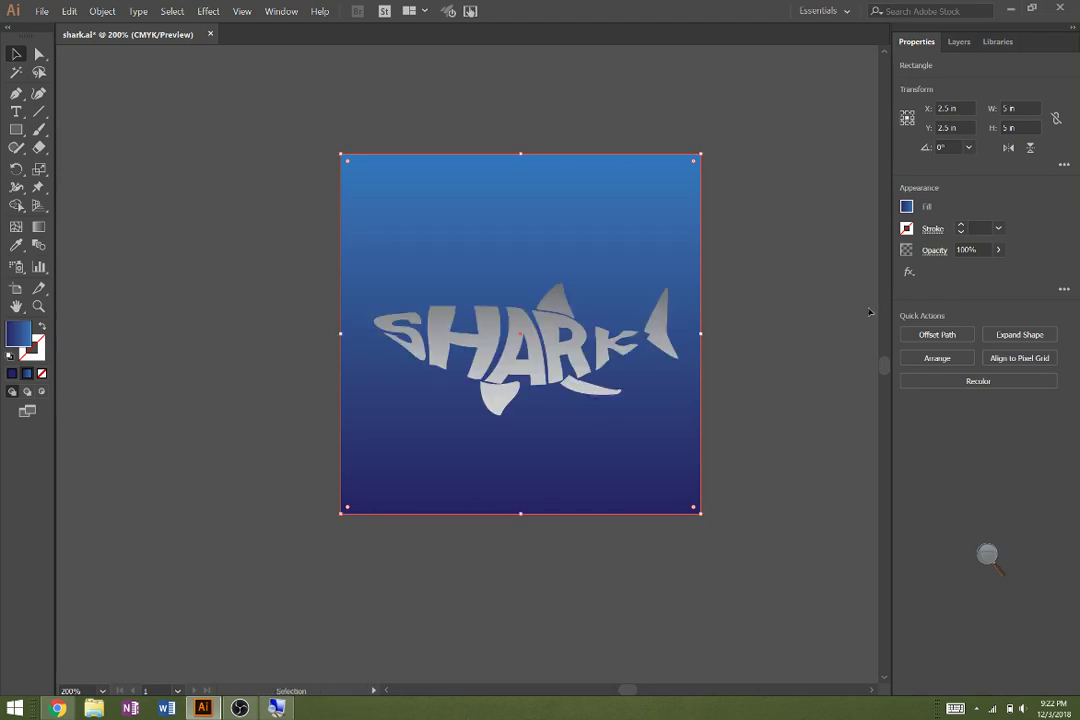
left_click(819, 432)
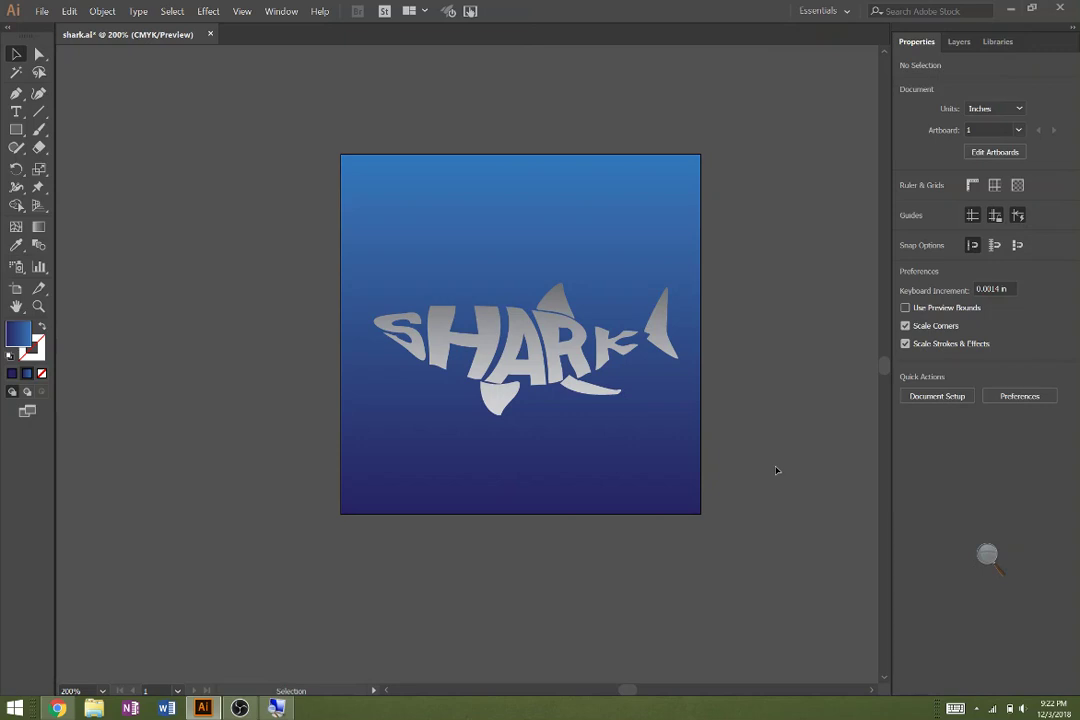
- Try rotating the shark artwork about 17° counterclockwise, undo the rotation and deselect the artwork
left_click(663, 335)
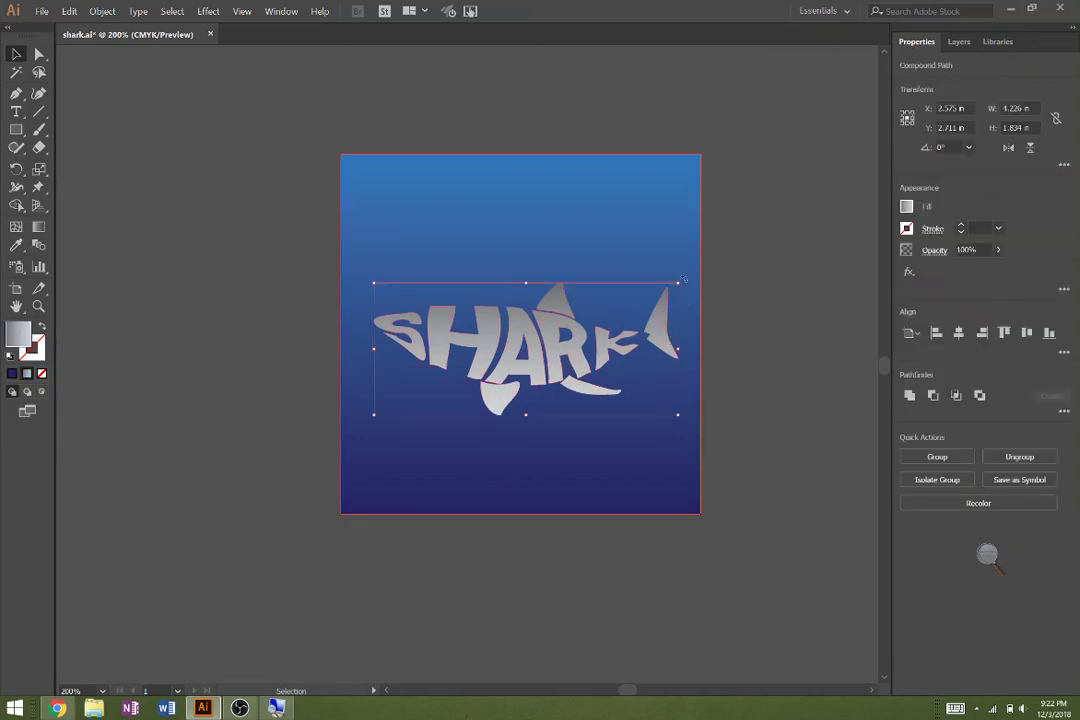
left_click_drag(683, 279, 662, 200)
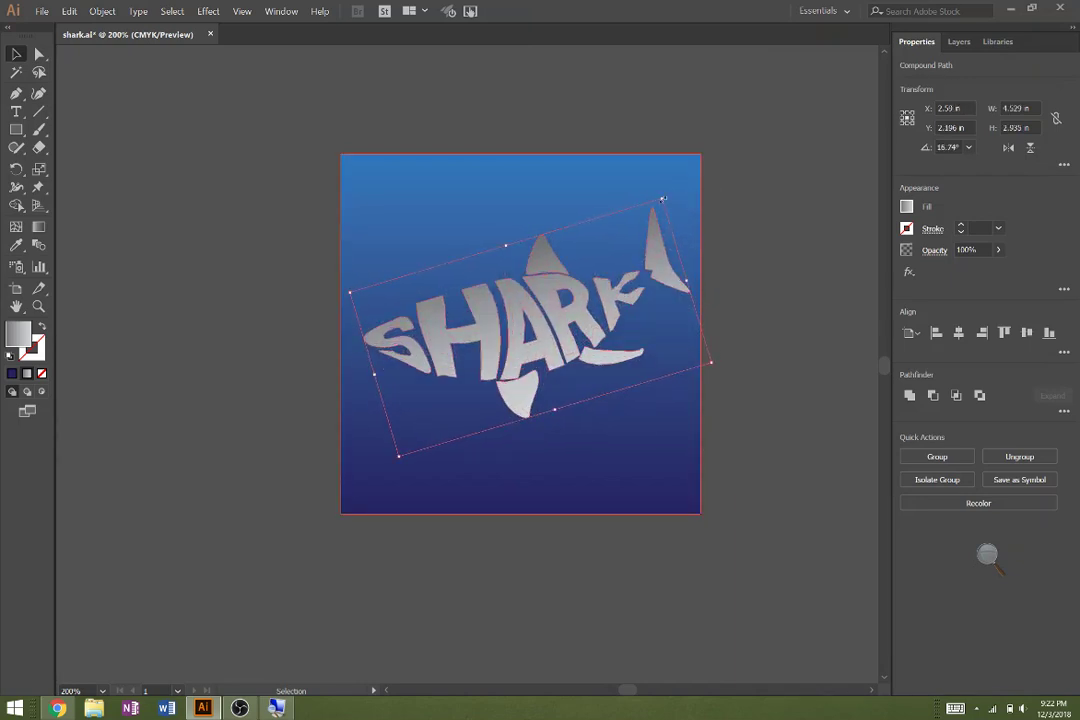
key("ctrl+z")
key("ctrl+z")
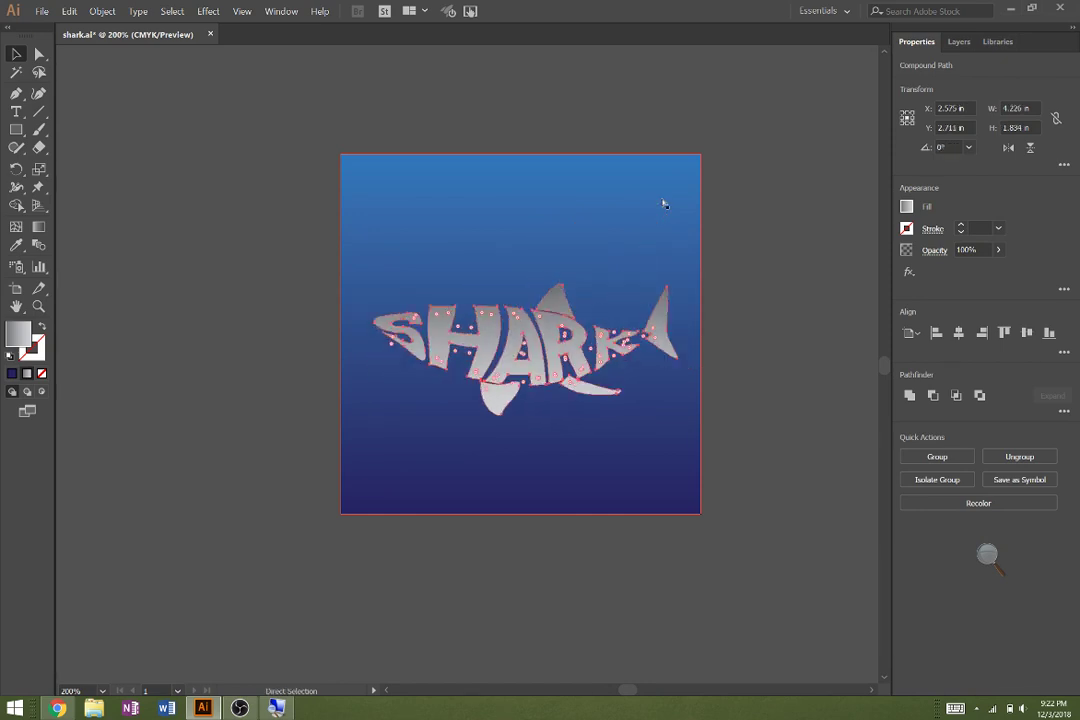
left_click(757, 356)
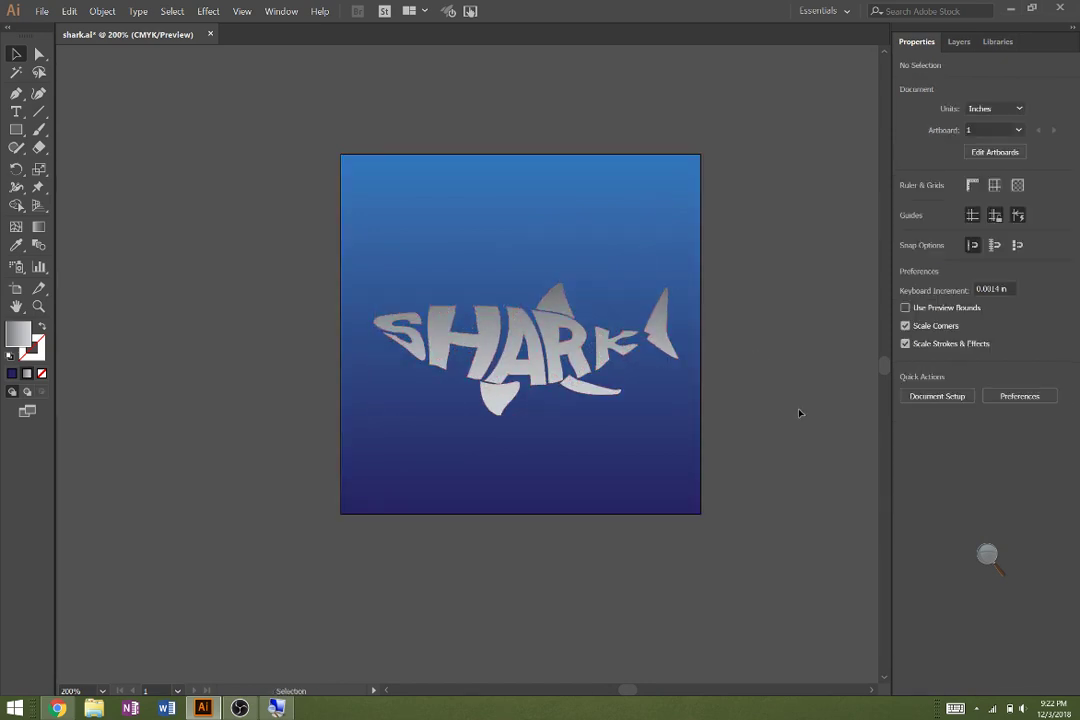
- Center the shark artwork horizontally and vertically on the artboard, and deselect it
left_click(553, 340)
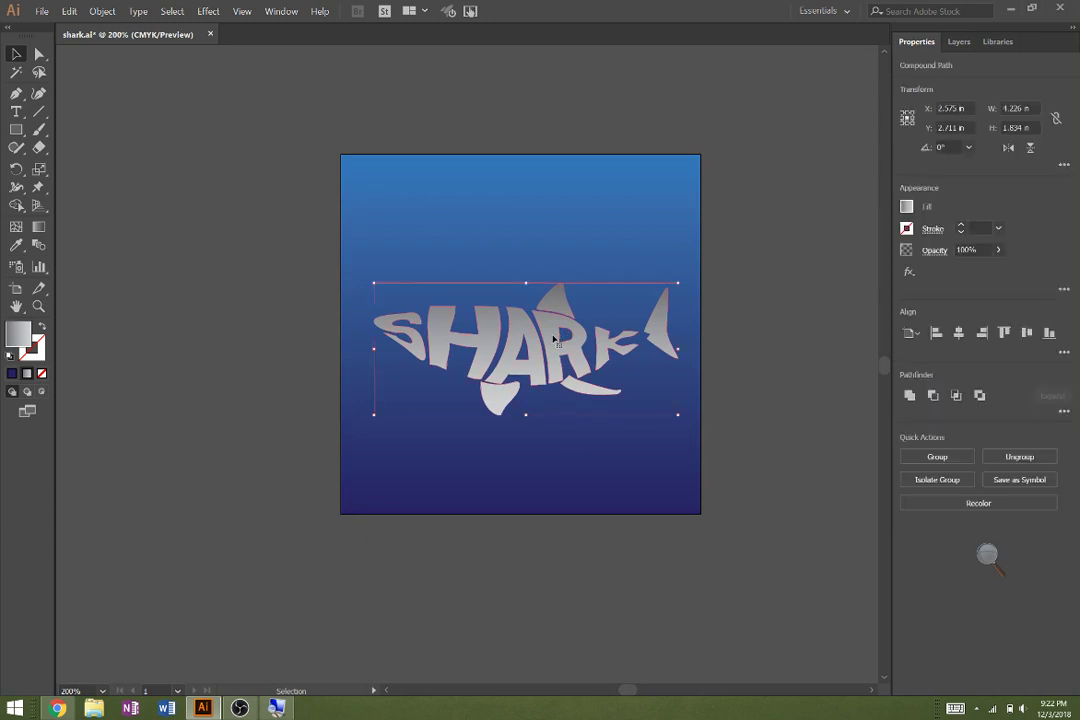
left_click(958, 332)
left_click(1026, 332)
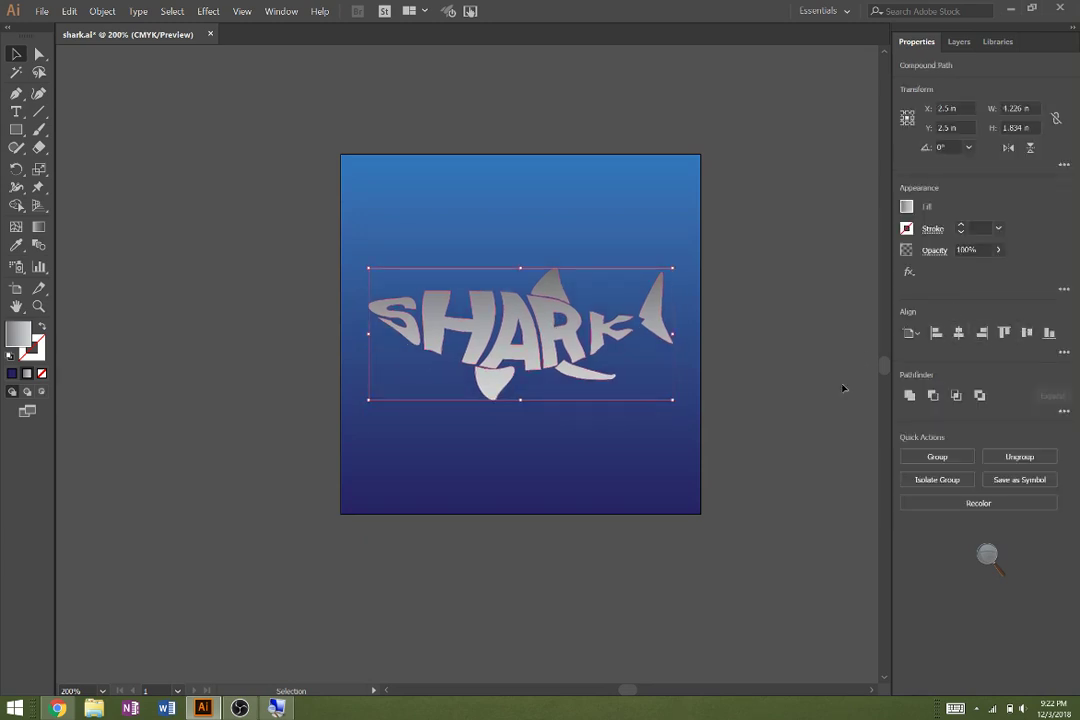
left_click(843, 388)
- Set the starting color stop of the background rectangle's gradient to the C=100 M=95 Y=5 K=0 blue swatch
left_click(660, 460)
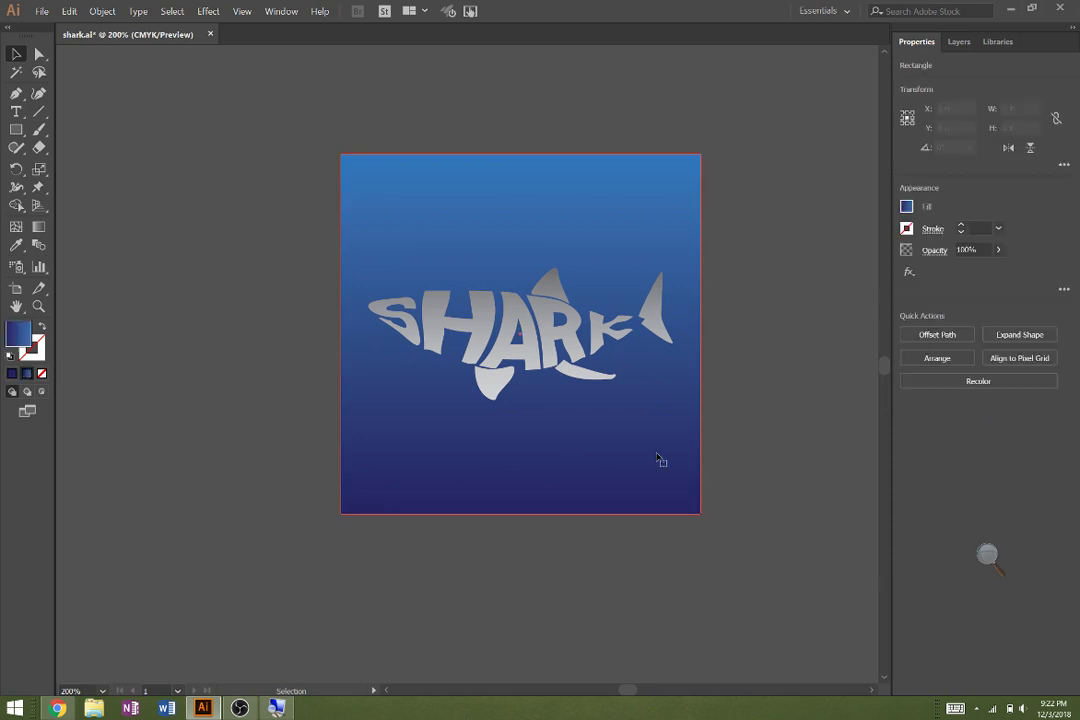
left_click(906, 207)
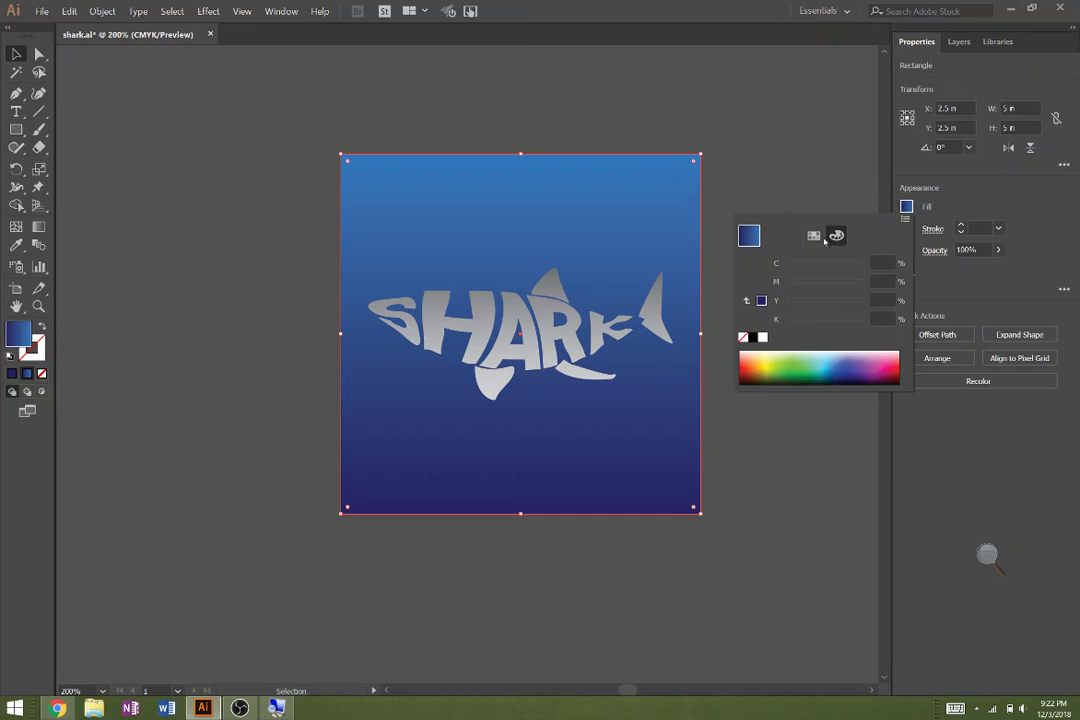
left_click(814, 236)
left_click(866, 377)
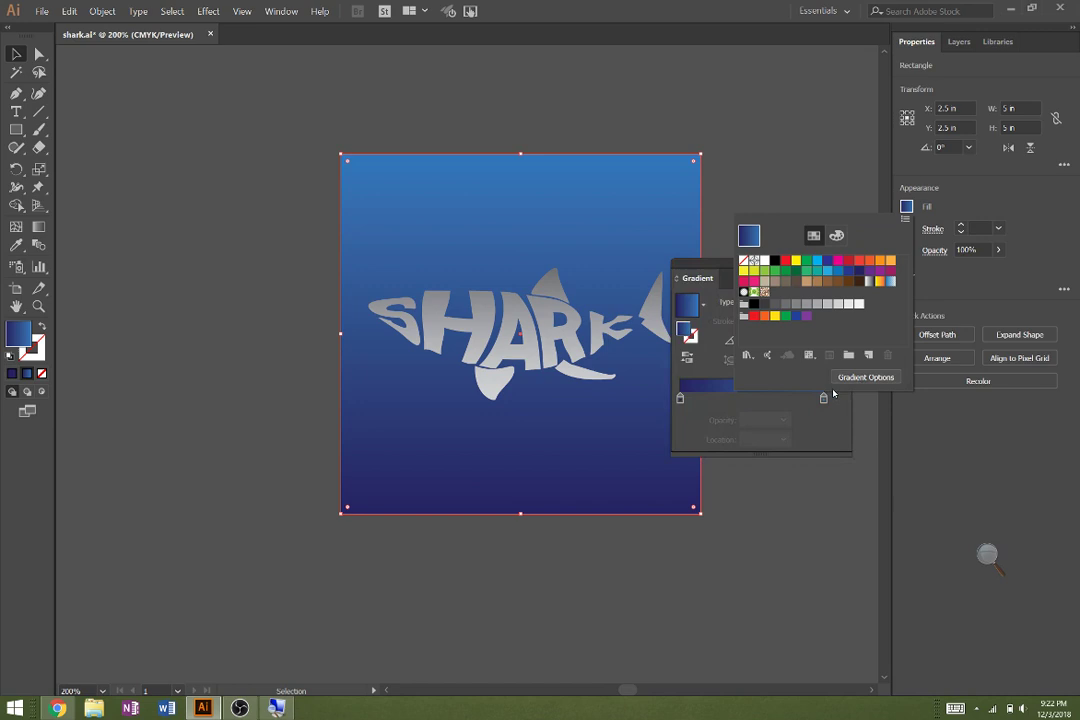
left_click(680, 398)
double_click(680, 398)
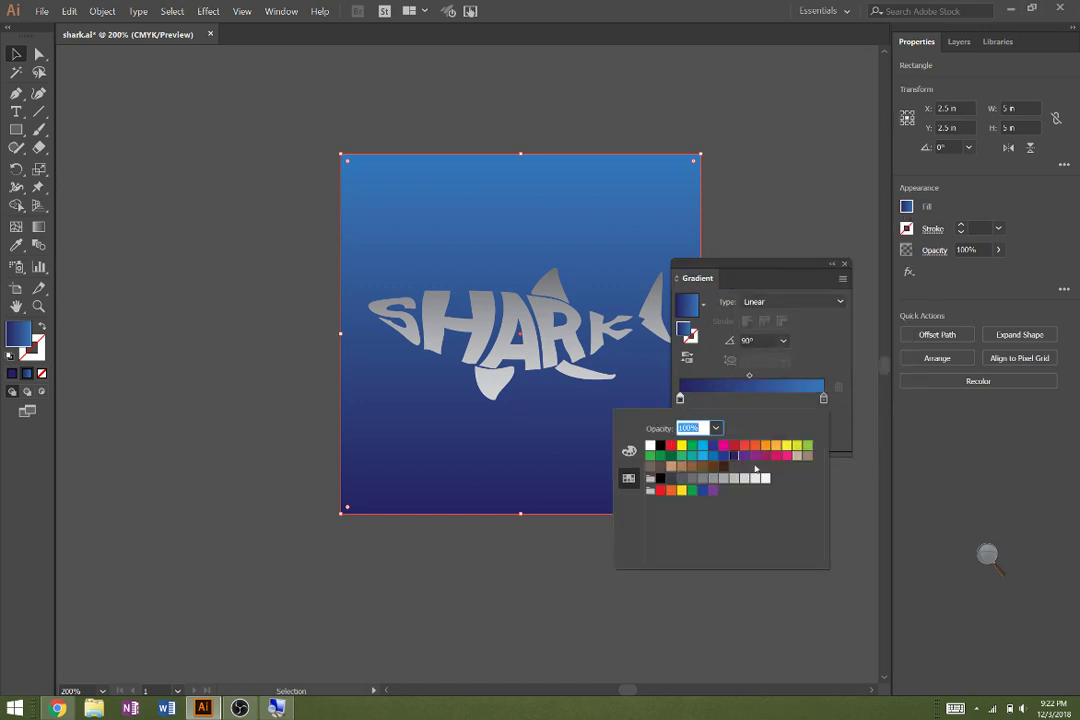
left_click(724, 457)
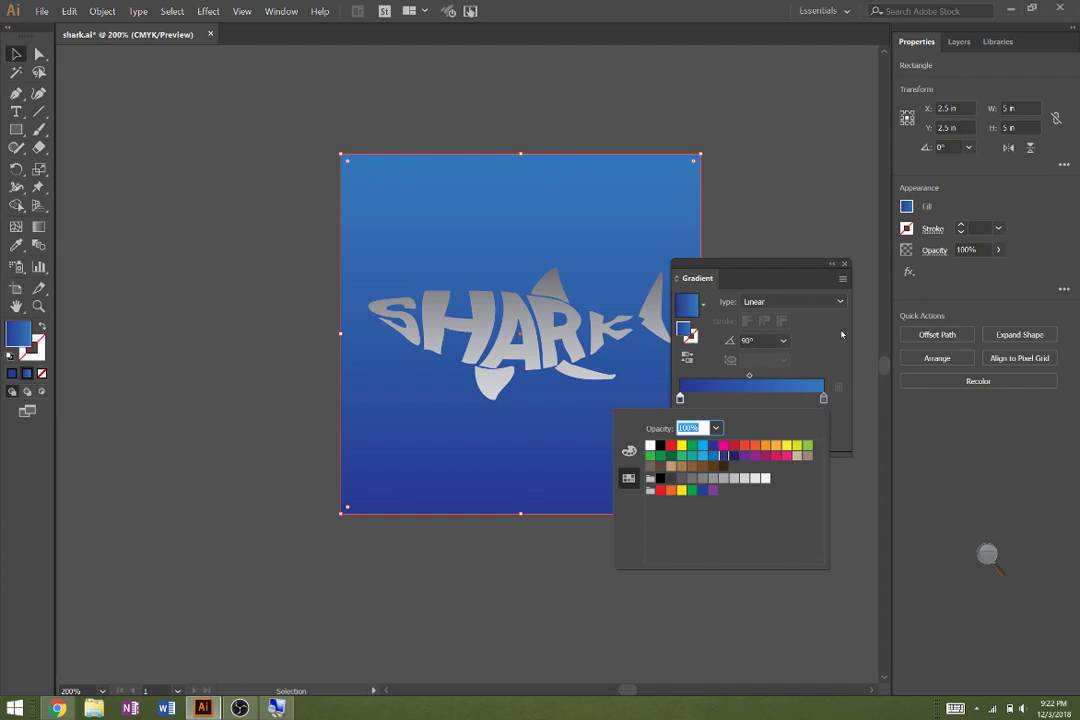
- Change the background gradient's starting stop to the HSB color H 217, S 77, B 30 and close the gradient settings
left_click(628, 451)
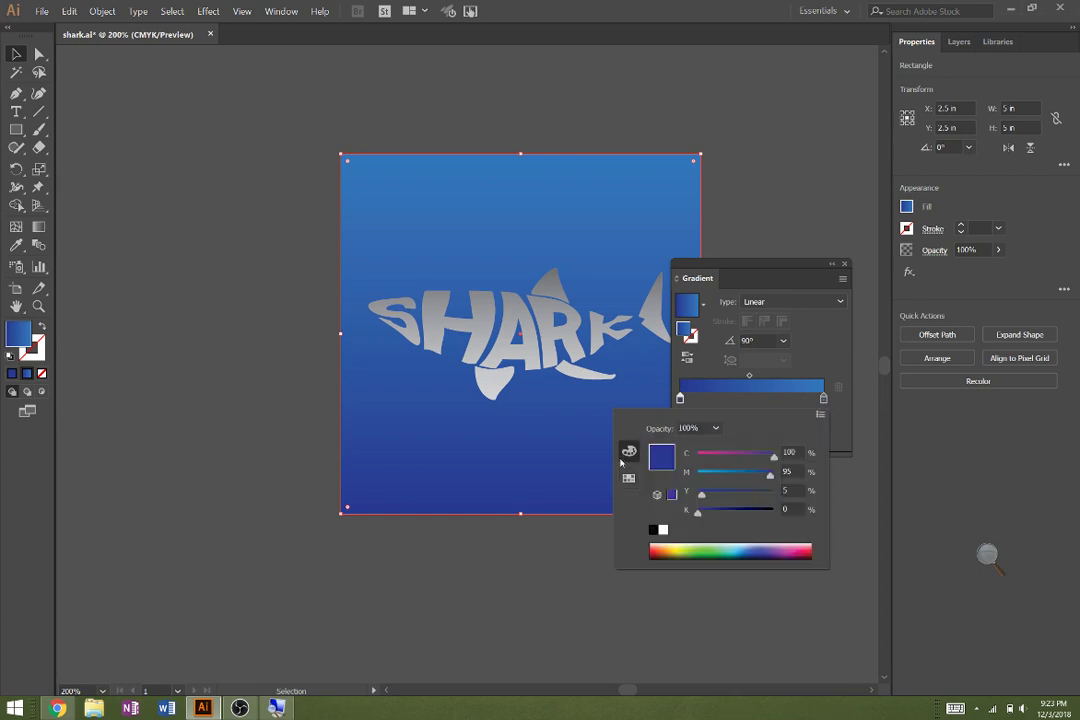
left_click(820, 415)
left_click(850, 436)
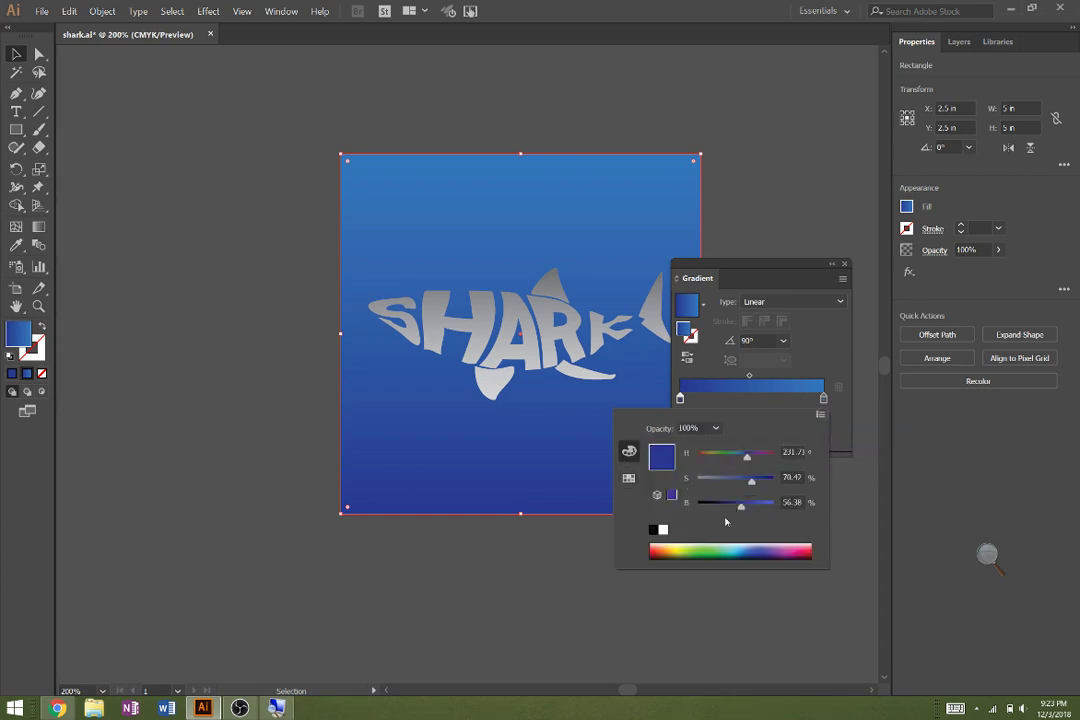
left_click_drag(740, 508, 743, 456)
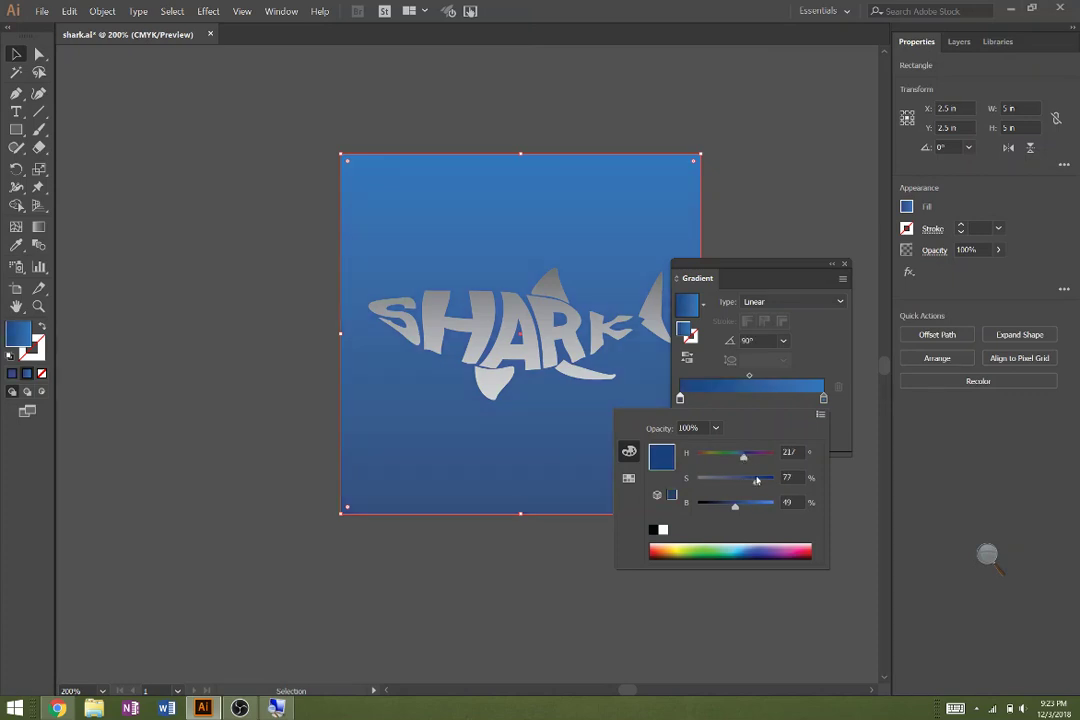
left_click(757, 480)
left_click(727, 510)
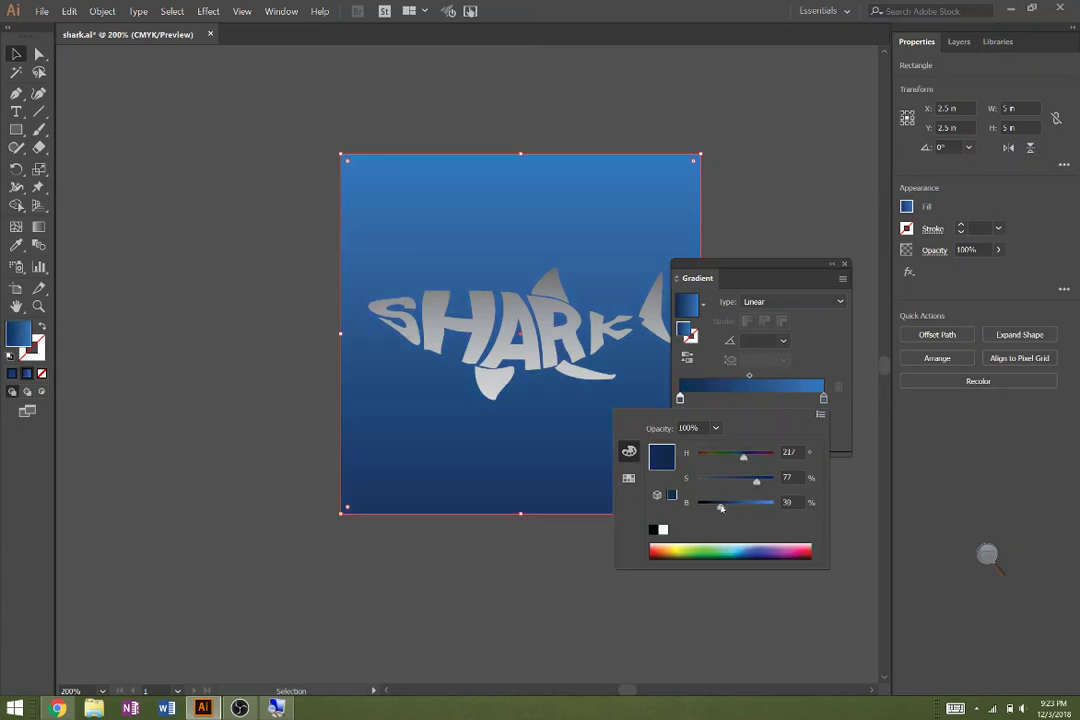
left_click(738, 279)
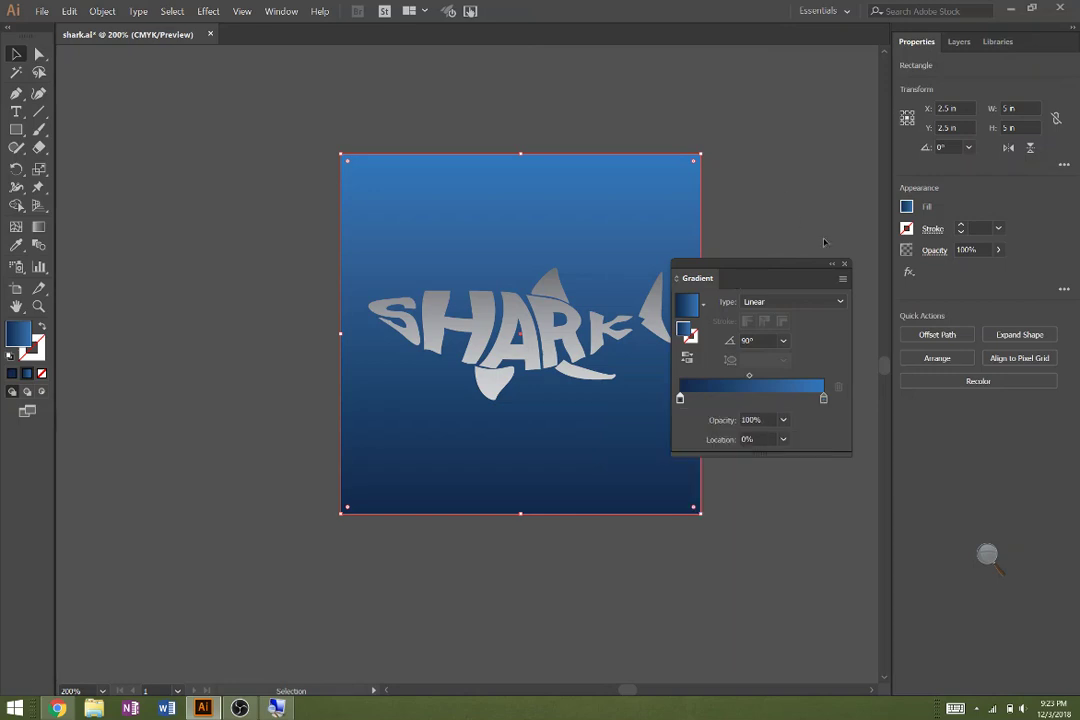
left_click(844, 264)
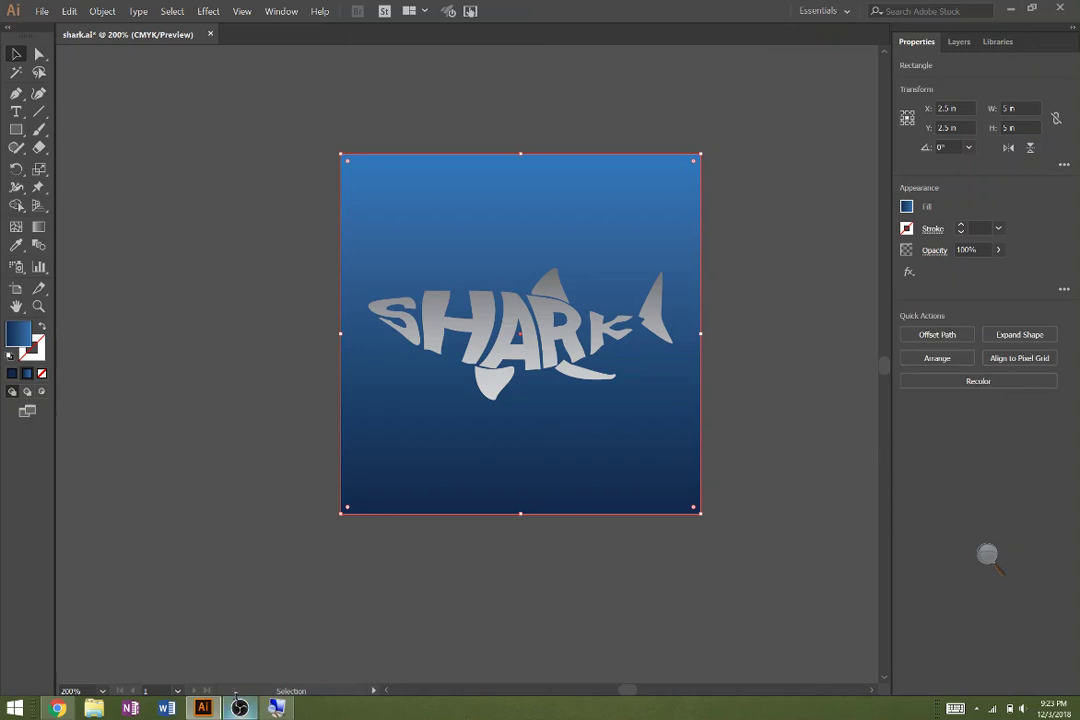
mouse_move(239, 708)
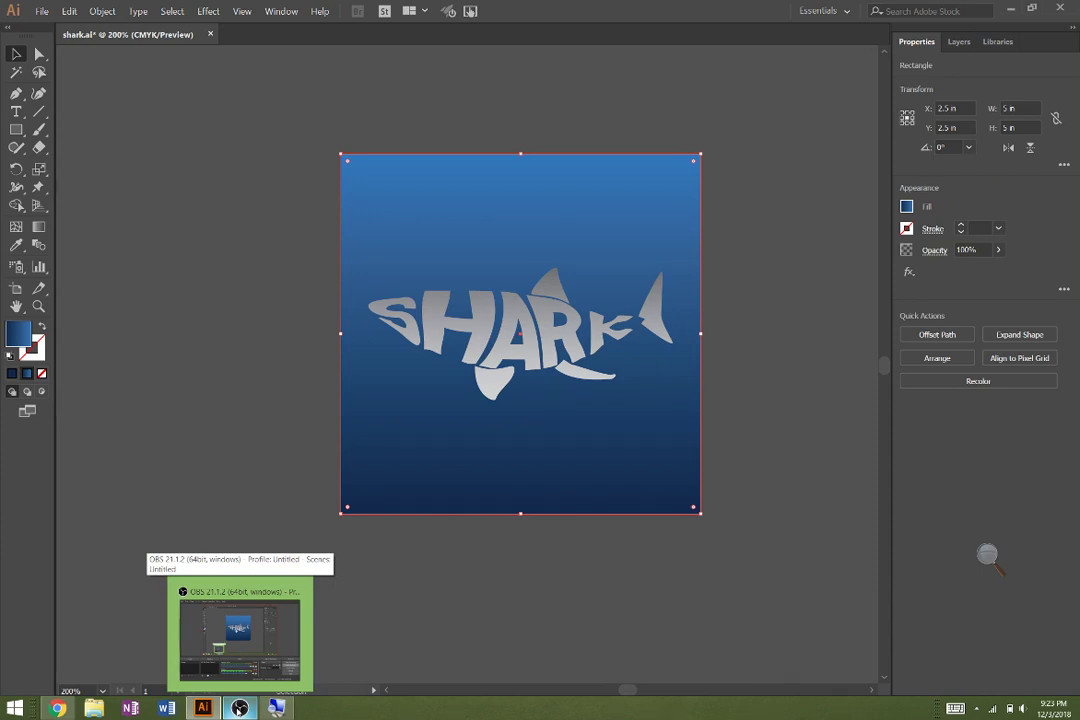
left_click(240, 640)
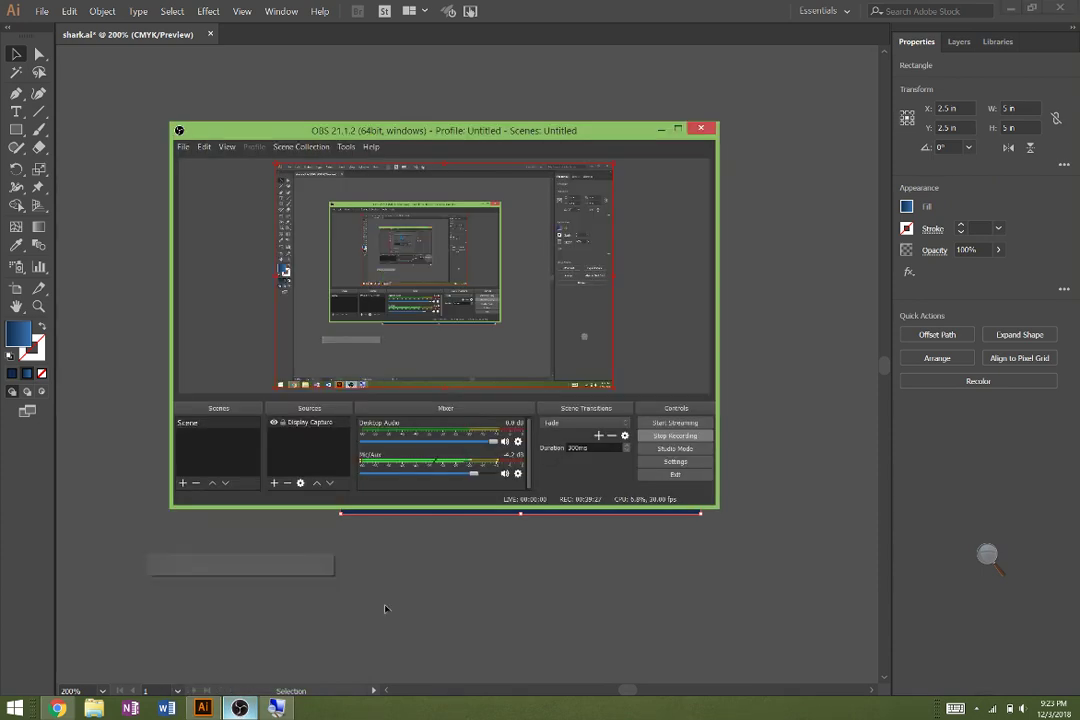